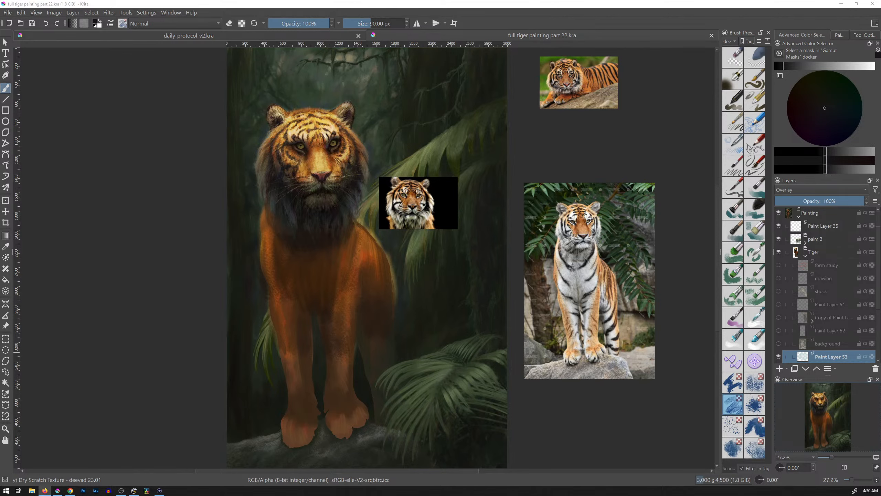
Step: Compare the tiger's head and body with Paint Layer 53 hidden and shown, both in full view and close up
drag(880, 302, 880, 338)
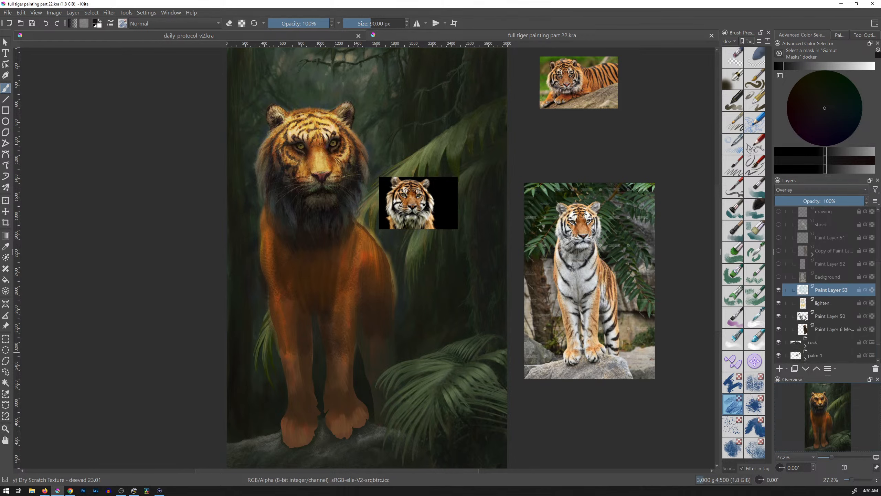
click(779, 291)
click(779, 291)
click(778, 294)
click(779, 293)
click(779, 293)
click(778, 293)
drag(426, 275, 436, 245)
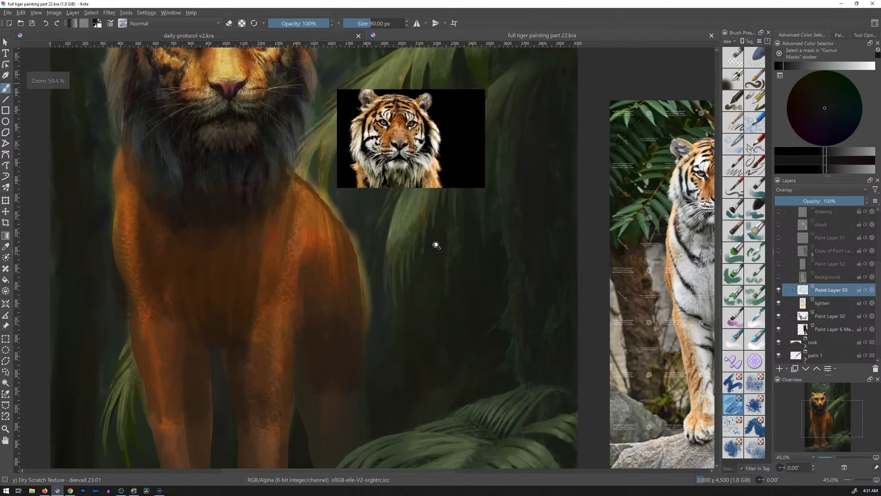
drag(403, 210, 535, 368)
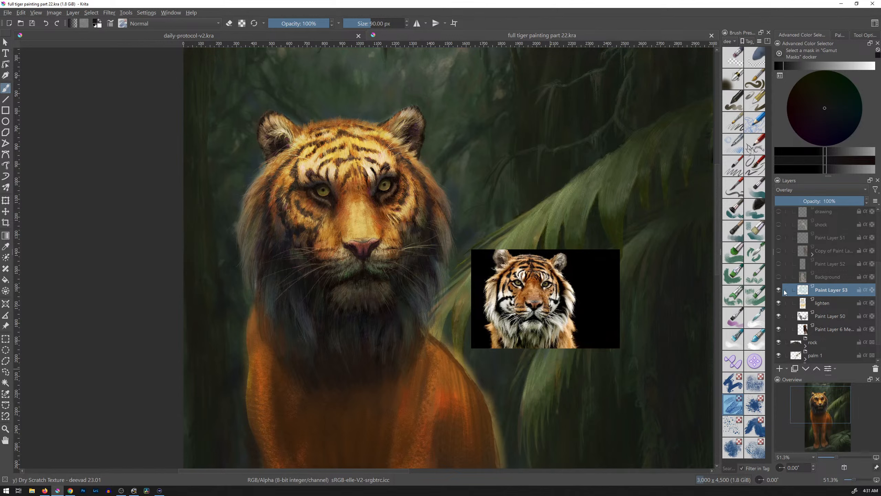
mouse_move(784, 290)
click(778, 290)
click(778, 290)
click(778, 292)
click(778, 292)
click(778, 293)
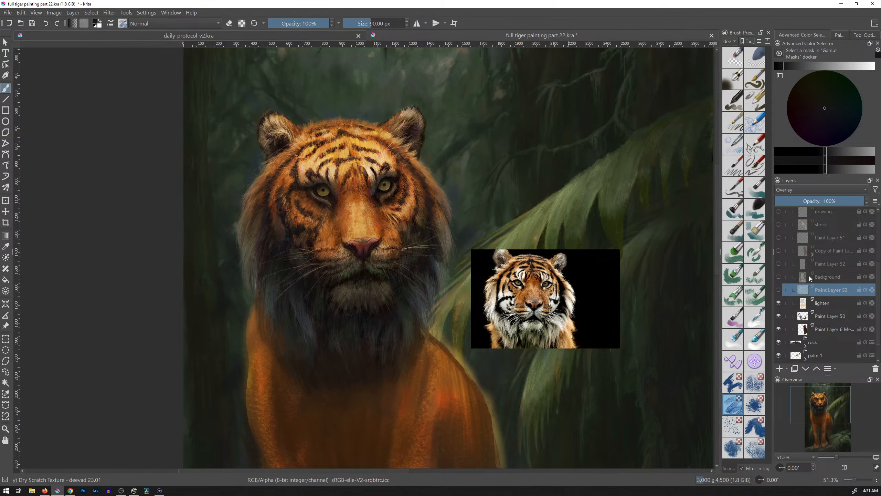
click(780, 291)
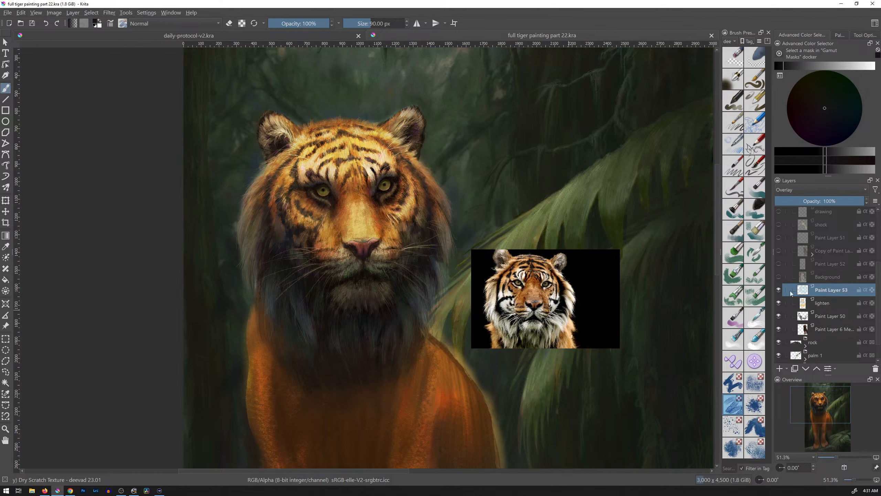
Step: With Paint Layer 53 hidden, compare the tiger's colouring with the lighten layer hidden and shown
click(779, 291)
click(777, 303)
click(778, 303)
click(778, 303)
click(778, 304)
click(778, 305)
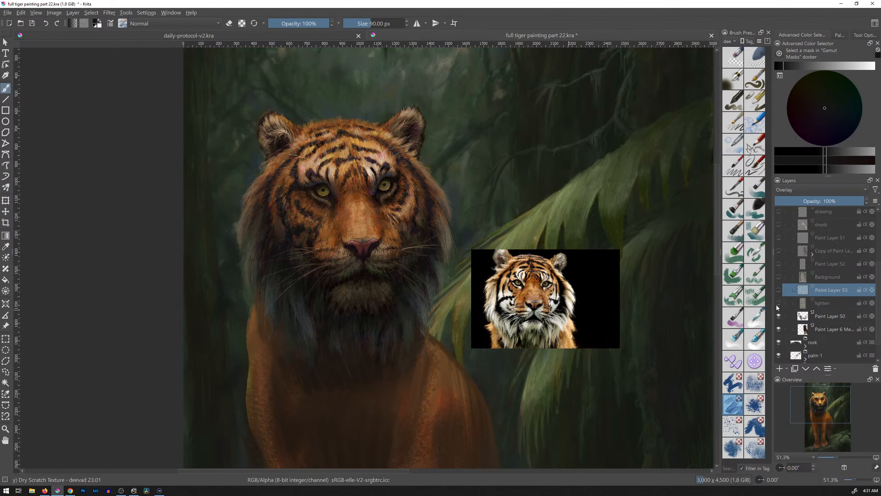
click(777, 305)
click(778, 304)
click(778, 304)
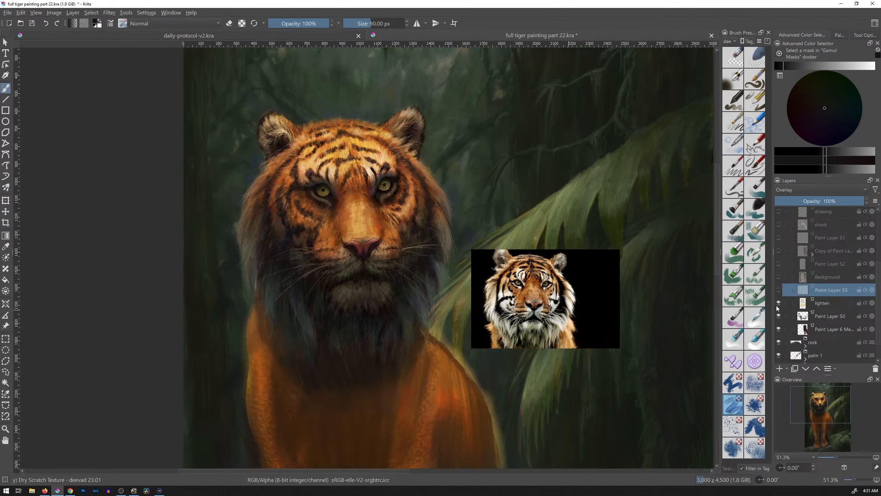
click(777, 304)
click(778, 304)
Step: Recheck the effect of Paint Layer 53 on the tiger and leave that layer hidden
click(779, 290)
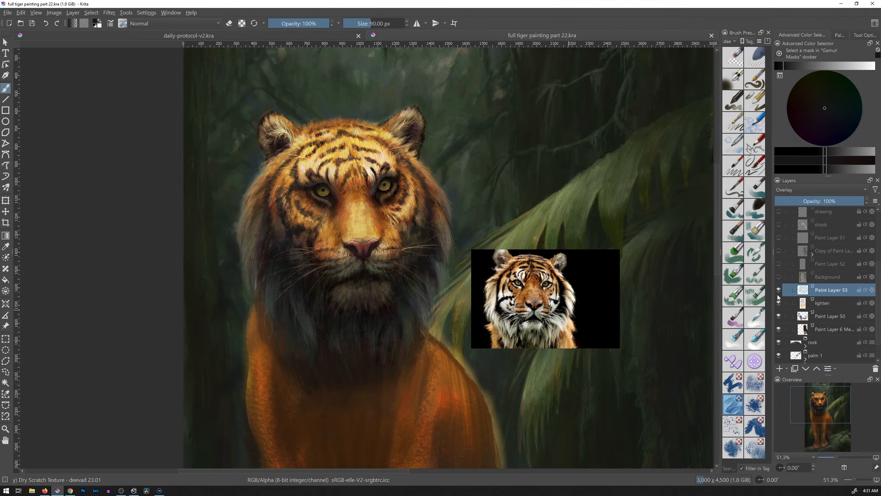
click(777, 295)
click(778, 295)
click(778, 296)
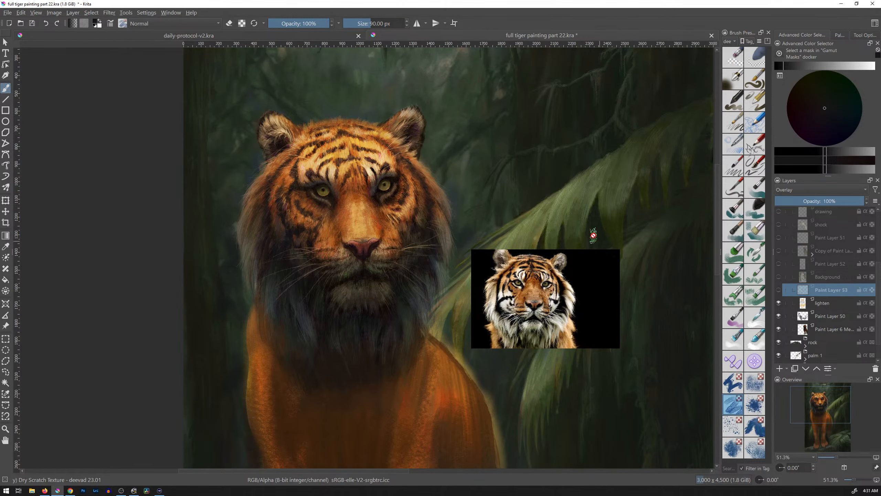
Step: Move the tiger face reference image off the painting to just below the reclining tiger reference and return to the brush
mouse_move(564, 179)
mouse_down()
mouse_move(553, 208)
mouse_move(584, 201)
mouse_move(500, 167)
mouse_move(490, 187)
mouse_up()
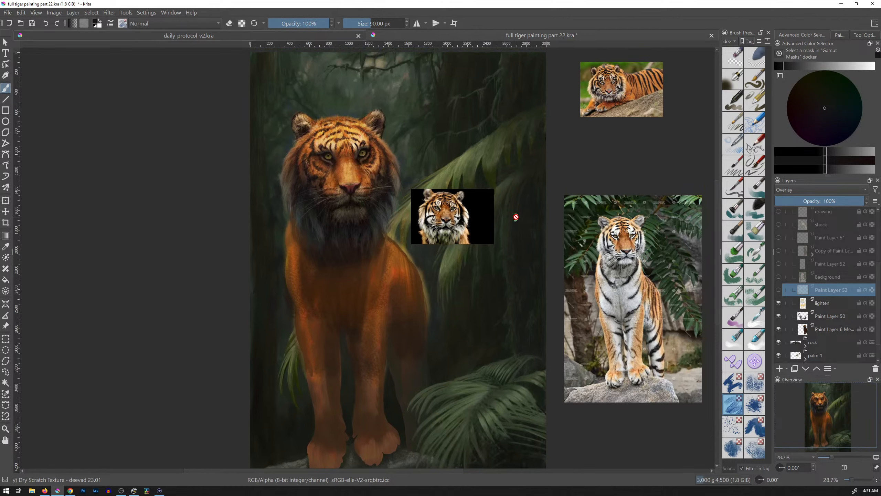
key(shift+r)
drag(470, 215, 633, 146)
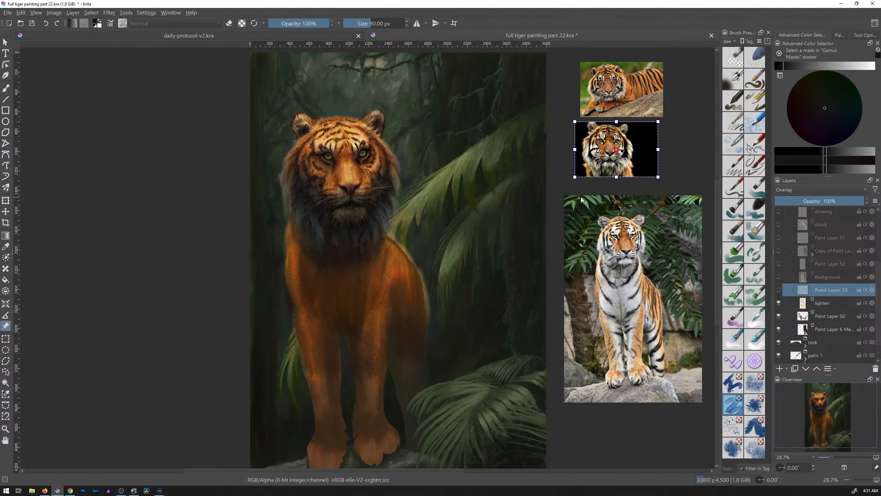
key(b)
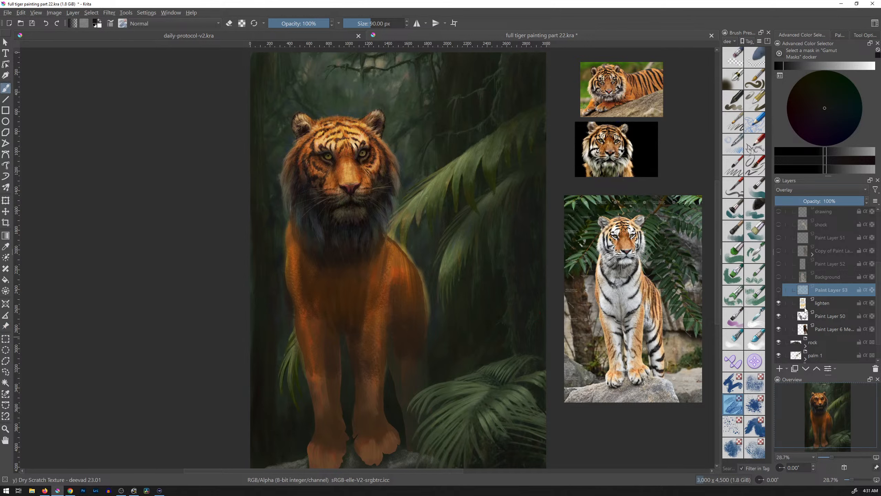
Step: Select the lighten layer and compare the whole tiger with it hidden and shown, leaving it visible
mouse_move(805, 308)
click(824, 303)
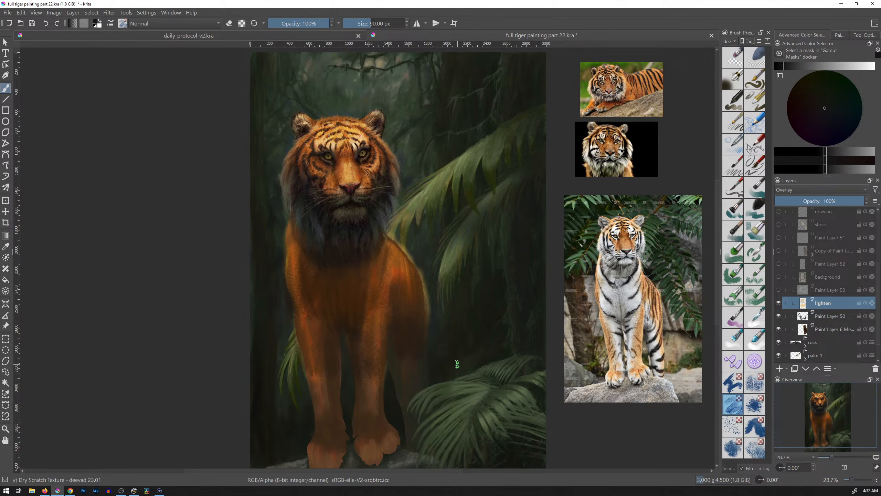
click(780, 304)
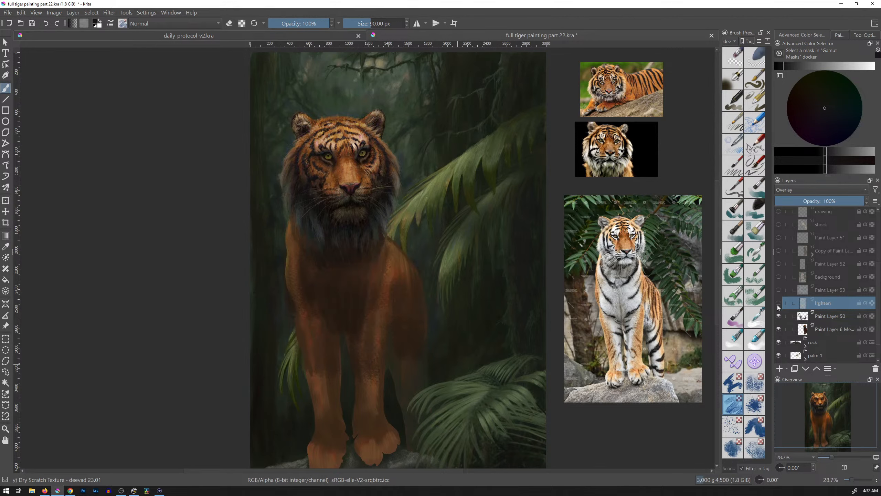
click(779, 303)
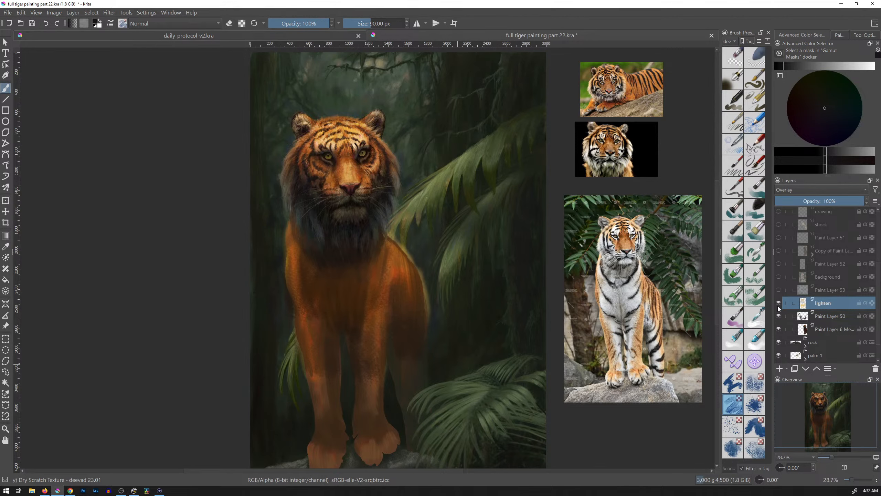
click(779, 304)
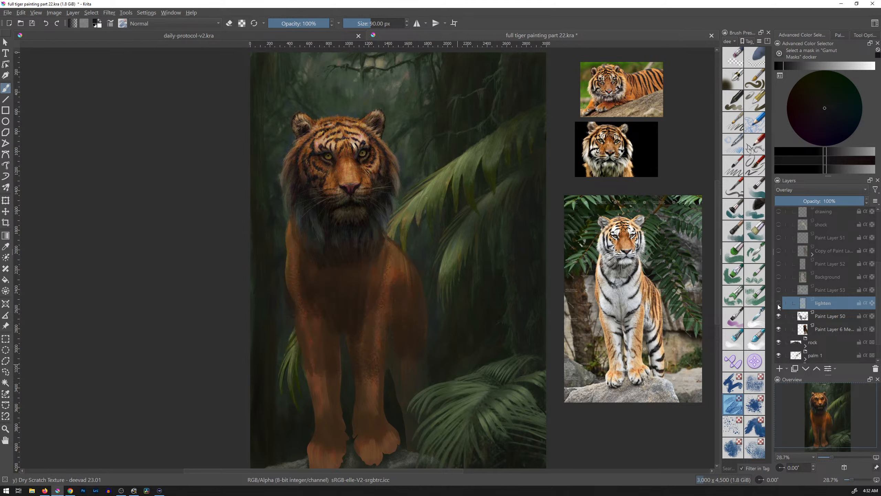
click(779, 304)
click(780, 304)
click(779, 304)
click(780, 304)
click(779, 304)
click(779, 303)
click(780, 304)
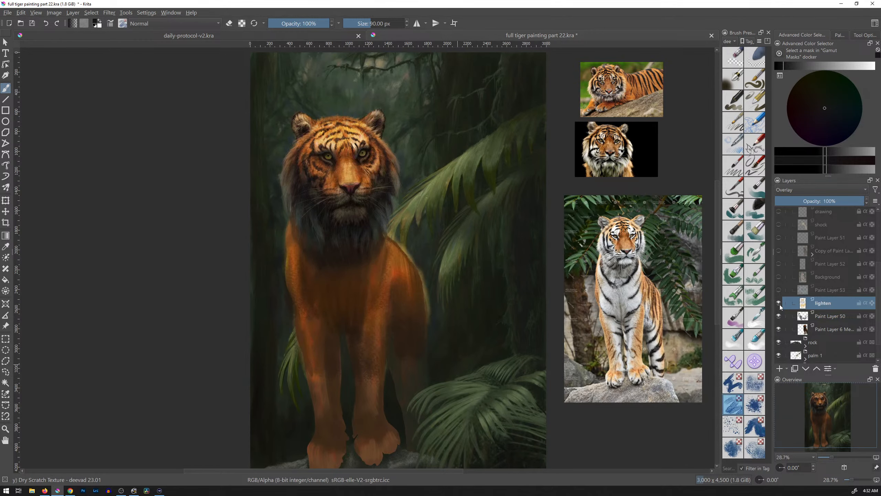
click(779, 304)
click(779, 303)
drag(541, 252, 403, 253)
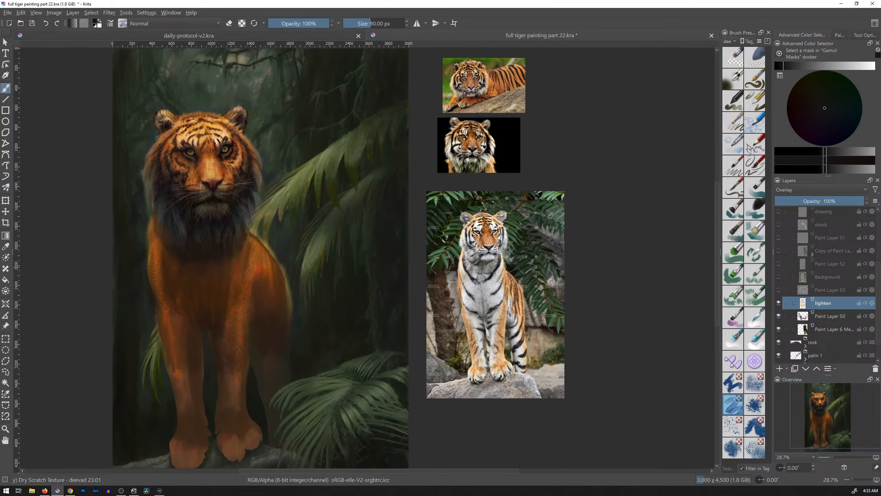
key(ctrl+u)
drag(705, 107, 579, 111)
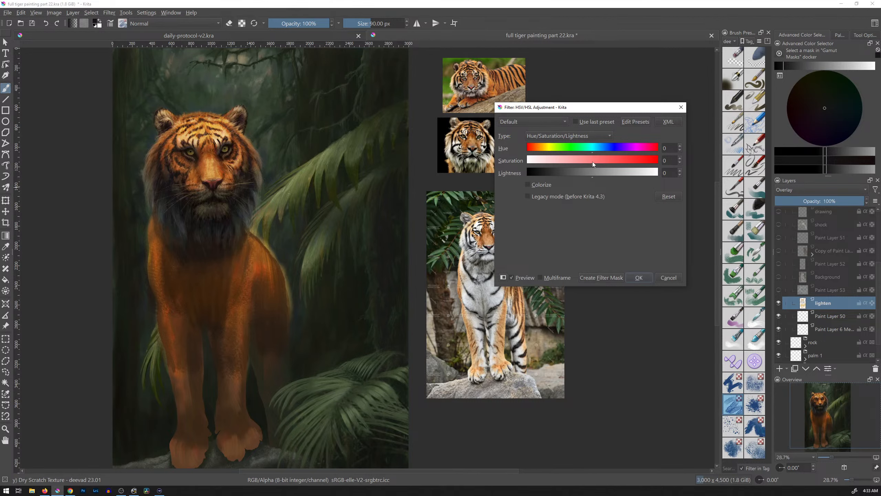
click(779, 303)
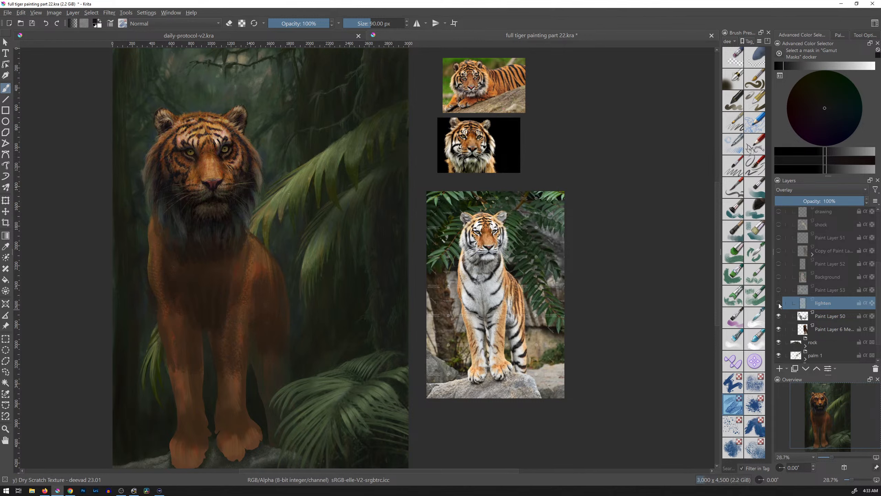
click(779, 303)
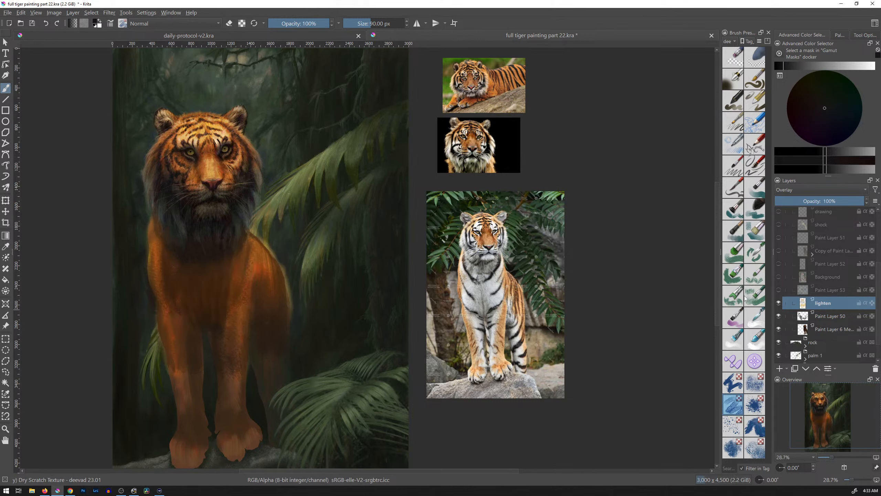
Step: Add an HSV/HSL Adjustment filter mask to the lighten layer with saturation set to -61
key(ctrl+u)
drag(593, 162, 582, 162)
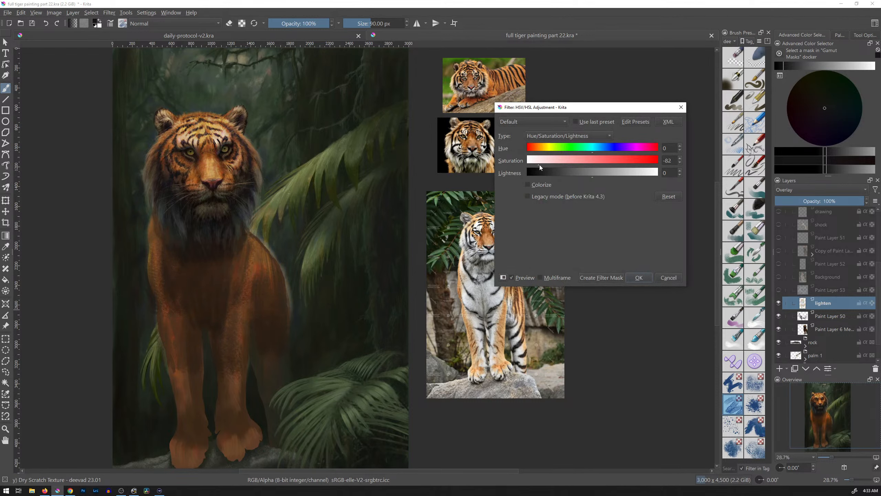
mouse_move(540, 165)
mouse_down()
mouse_move(527, 164)
mouse_move(563, 161)
mouse_move(544, 163)
mouse_move(554, 163)
mouse_up()
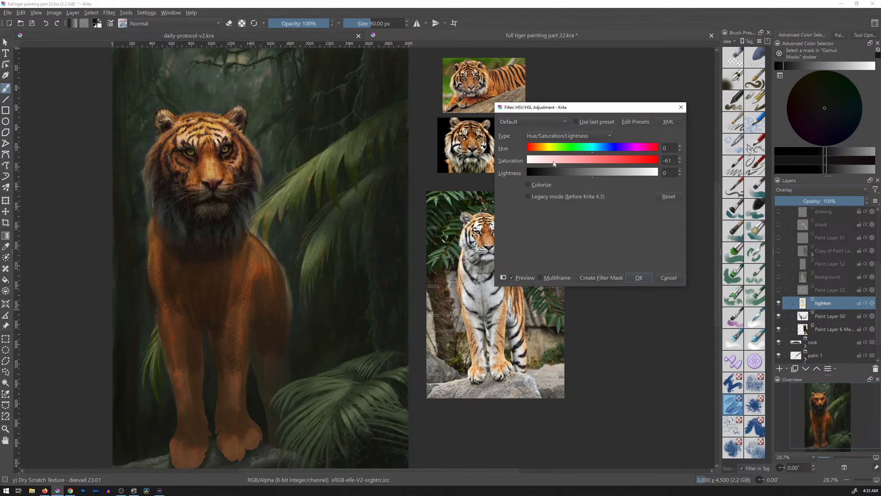
click(598, 282)
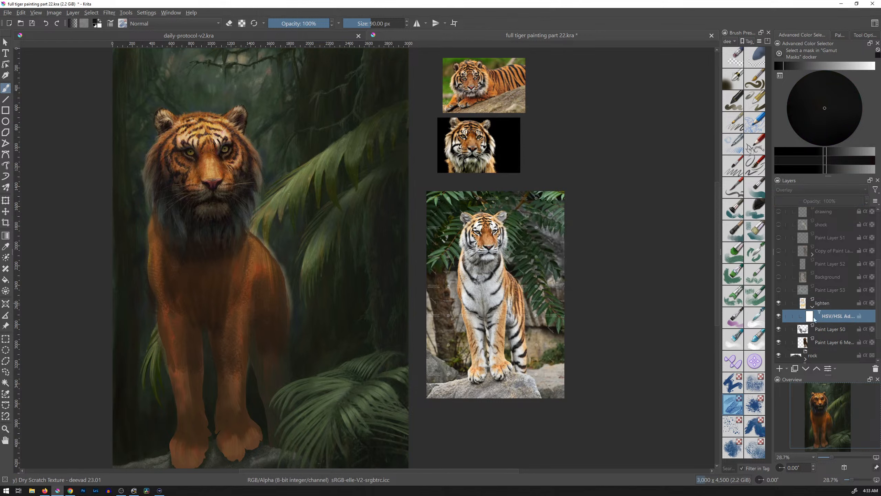
Step: Compare the tiger with the HSV/HSL Adjustment mask hidden and shown, and inspect its head and chest close up
click(778, 317)
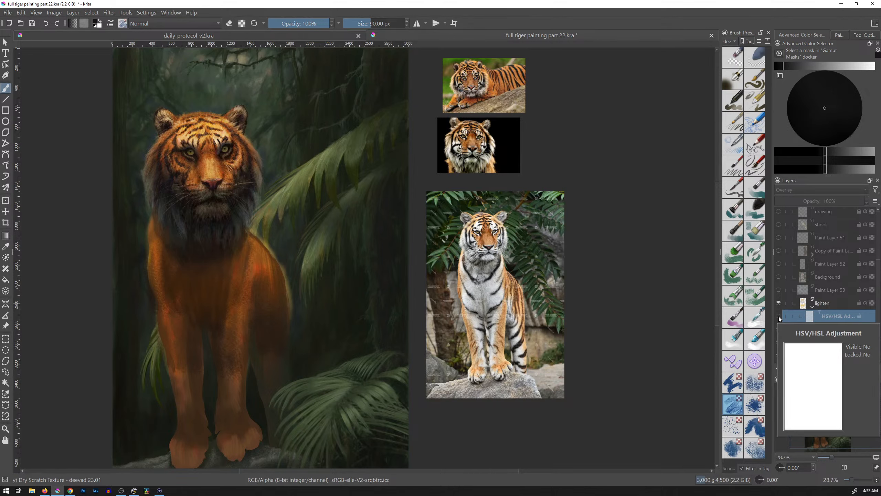
click(779, 317)
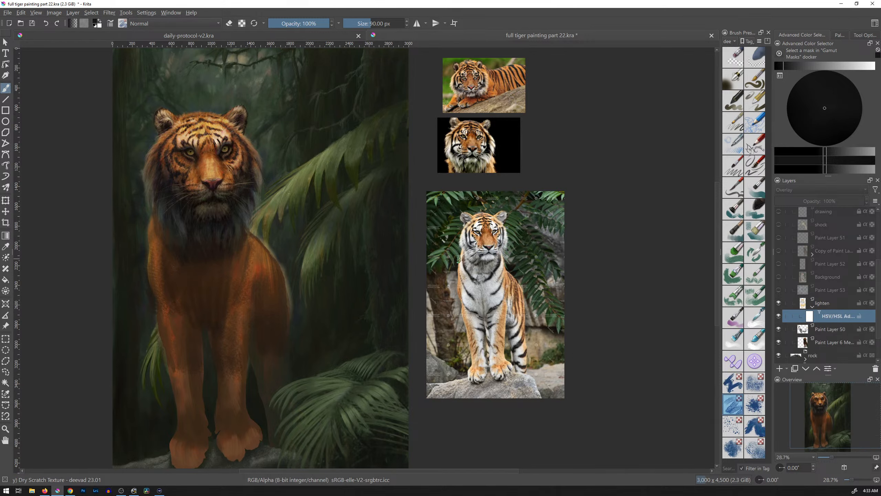
drag(460, 241, 470, 218)
mouse_move(342, 210)
mouse_down()
mouse_move(600, 266)
mouse_move(582, 281)
mouse_up()
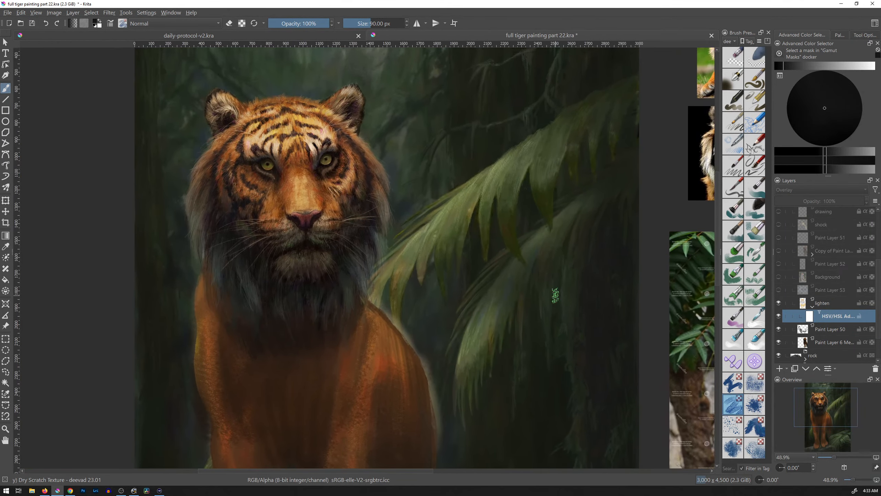
Step: Open 42 value study-3.kra from the folder 045 Full Tiger Painting in Krita Part 16, undoing any stray stroke on it
key(ctrl+o)
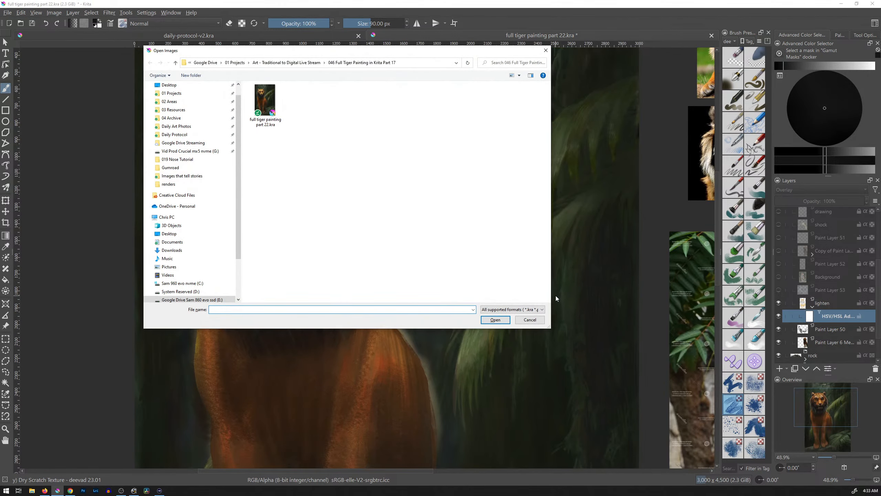
click(308, 64)
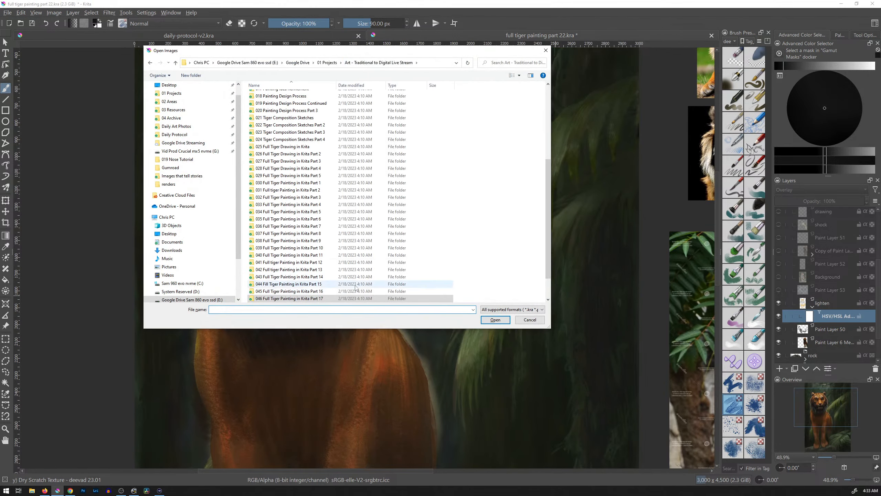
click(323, 292)
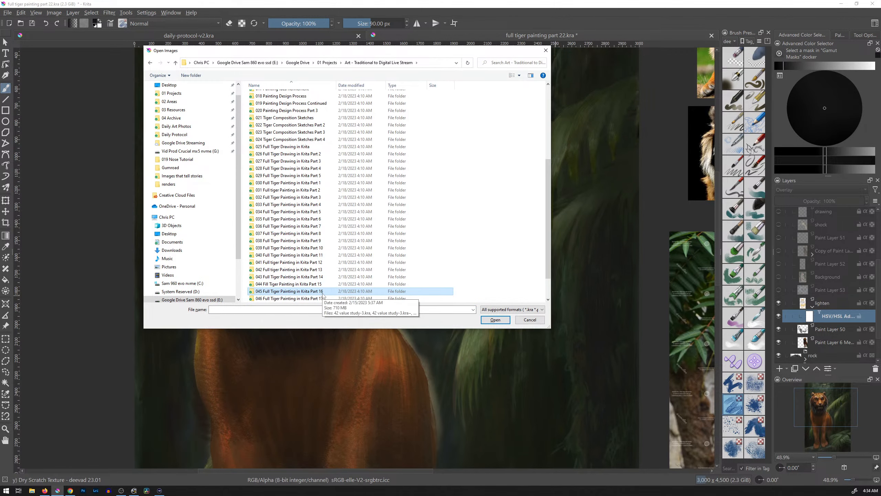
double_click(323, 291)
click(270, 112)
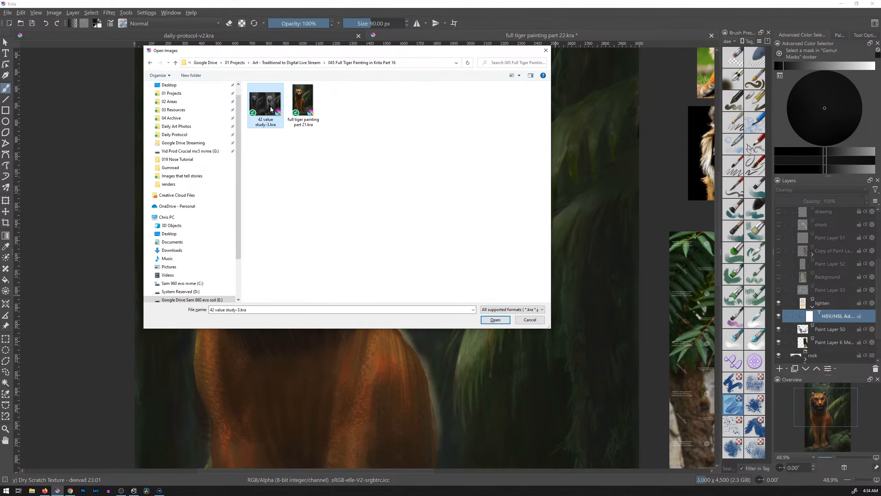
click(499, 320)
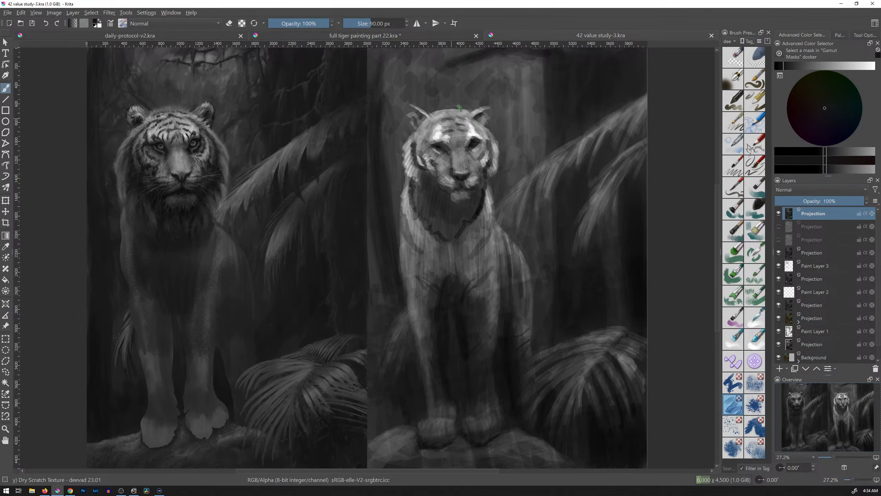
mouse_move(521, 118)
mouse_down()
mouse_move(523, 161)
mouse_move(537, 106)
mouse_move(554, 144)
mouse_move(525, 157)
mouse_move(562, 152)
mouse_up()
key(ctrl+z)
Step: Copy the merged image of full tiger painting part 22.kra and paste it as a new layer into 42 value study-3.kra
click(405, 36)
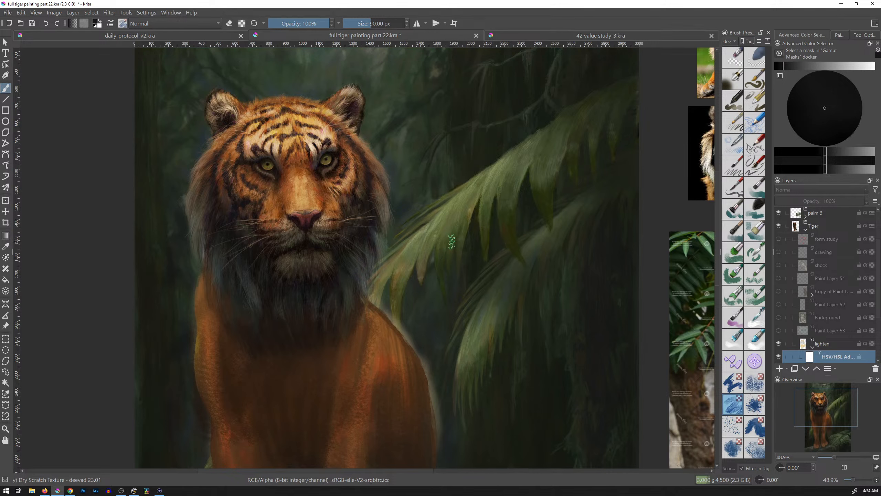
key(ctrl+a)
key(2)
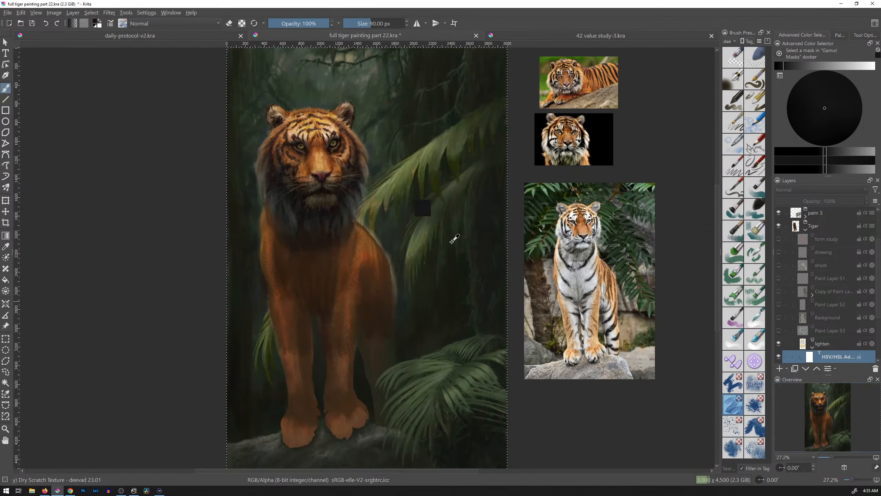
click(585, 37)
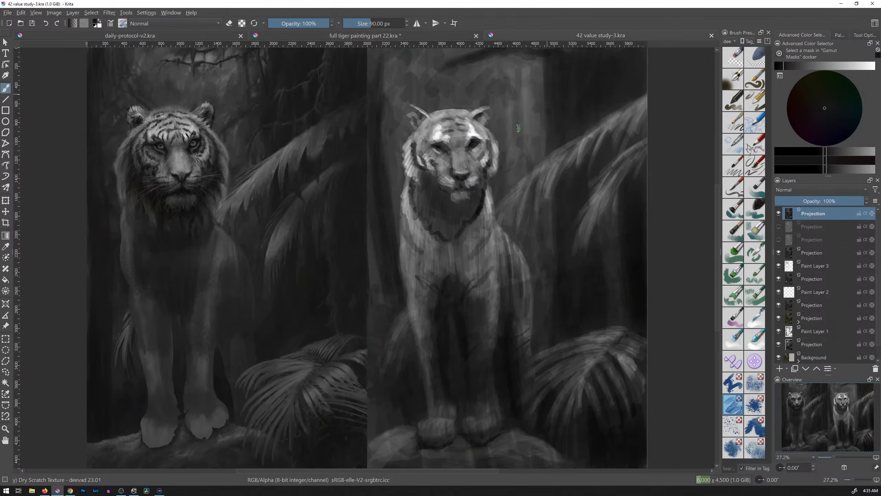
key(ctrl+v)
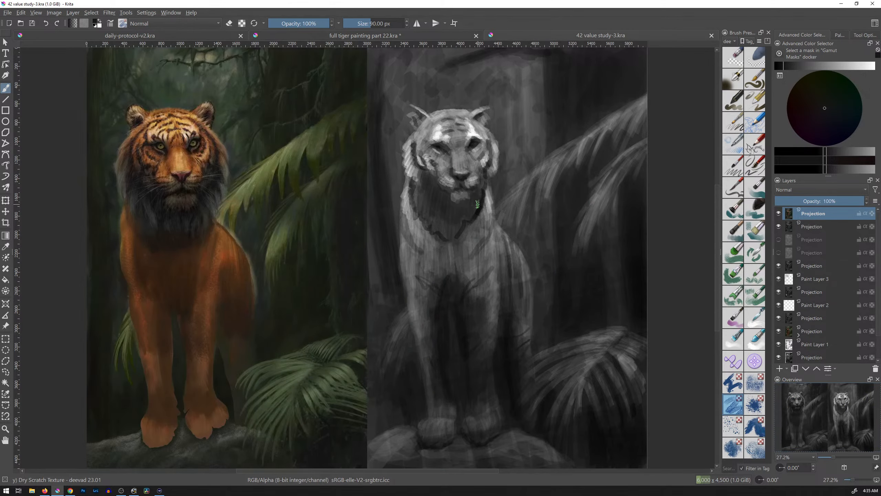
Step: Desaturate the pasted painting to a saturation of -100 and compare its values with the adjoining value study at thumbnail size
key(ctrl+u)
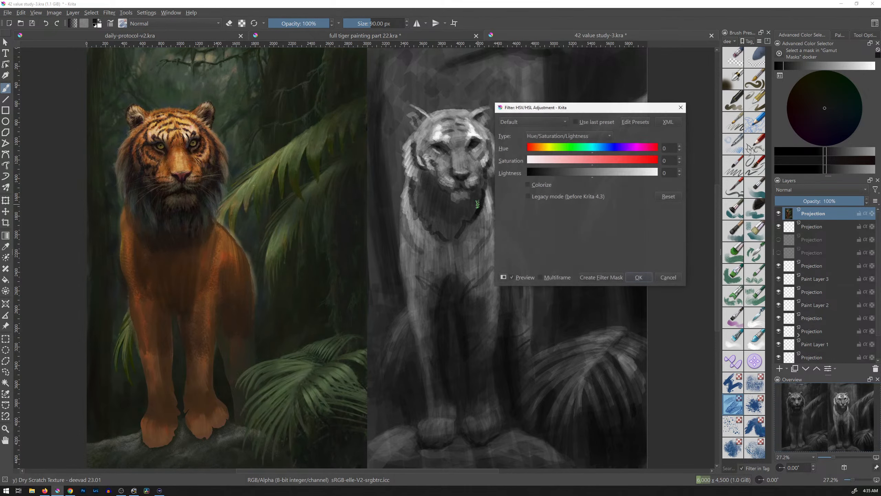
drag(597, 166, 522, 161)
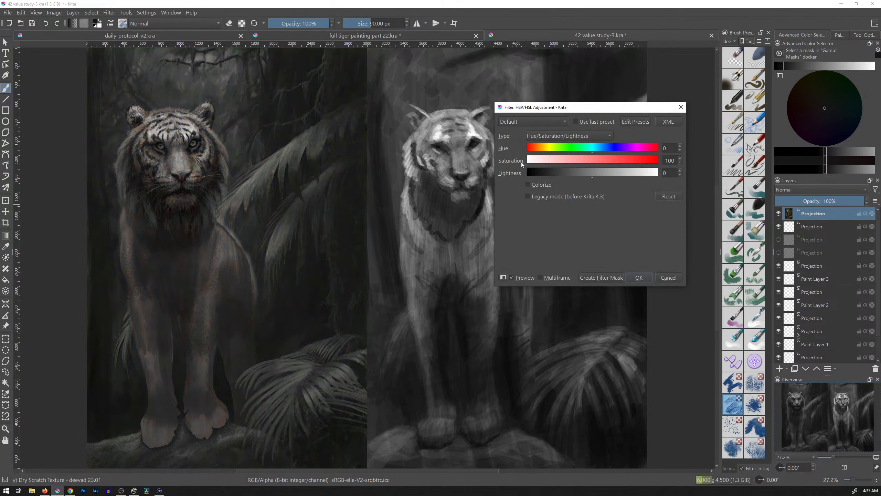
click(640, 277)
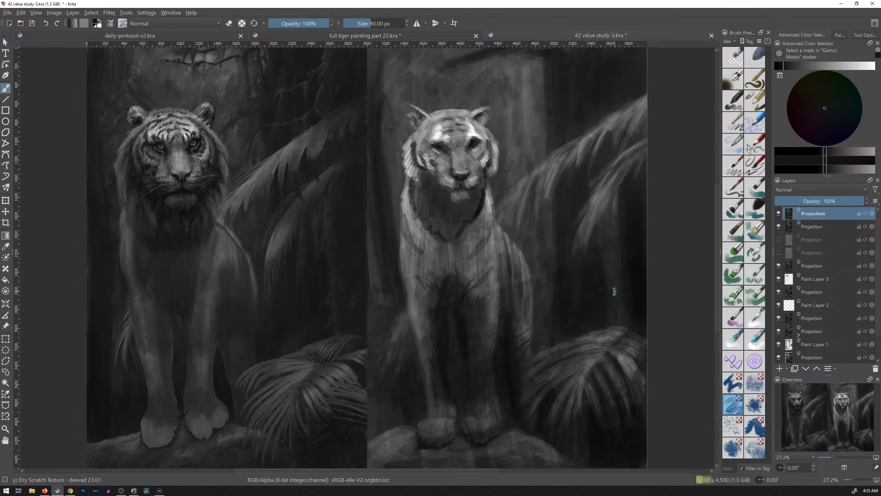
drag(487, 185, 477, 232)
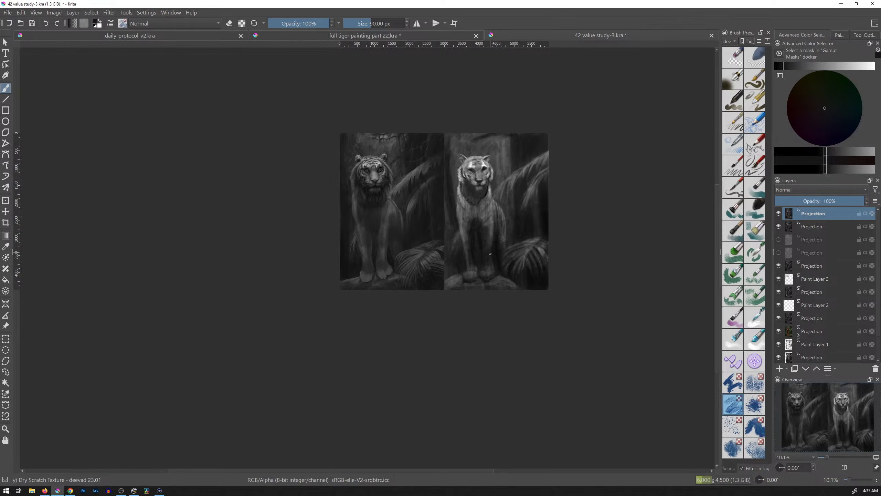
drag(484, 213, 451, 240)
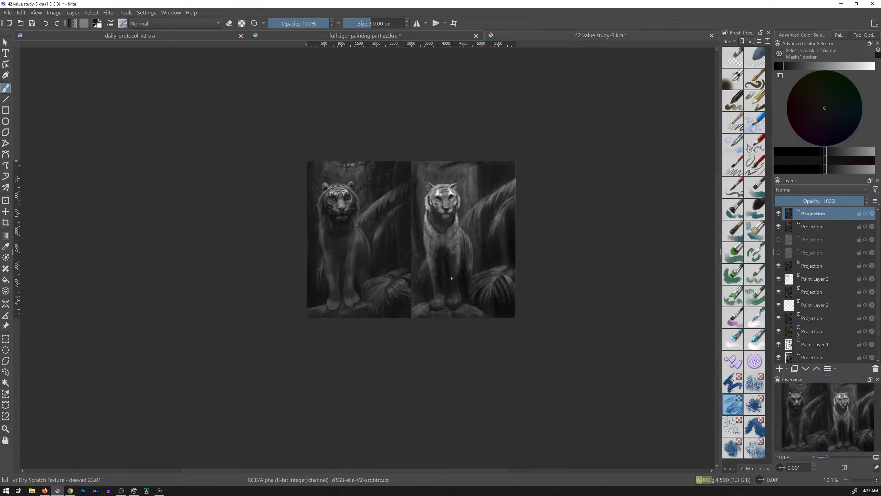
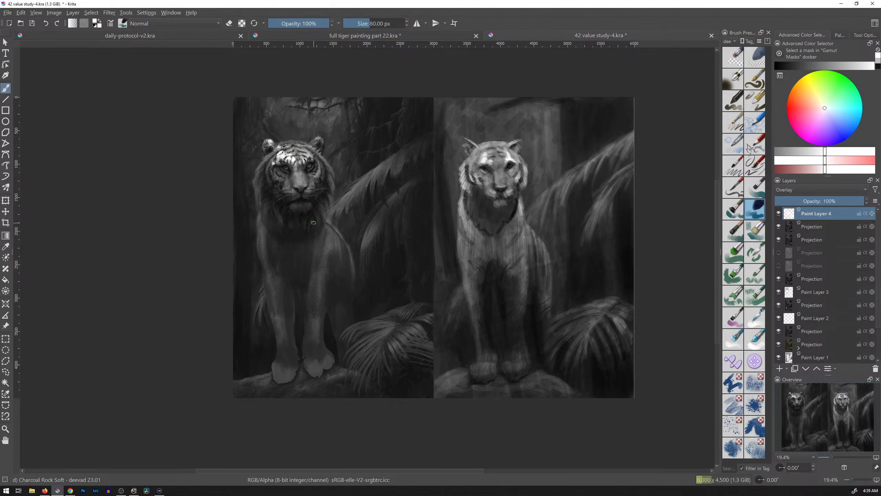
Step: Undo the Overlay highlights on the painted tiger, taking Paint Layer 4 back to Normal blending
key(ctrl+z)
key(ctrl+z)
key(ctrl+z)
key(ctrl+z)
key(ctrl+z)
key(ctrl+z)
key(ctrl+z)
key(ctrl+z)
Step: Try white and slightly darker off-white Charcoal Rock Soft strokes on the painted tiger's face, undoing them all
mouse_move(262, 160)
mouse_down()
mouse_move(294, 198)
mouse_move(270, 164)
mouse_up()
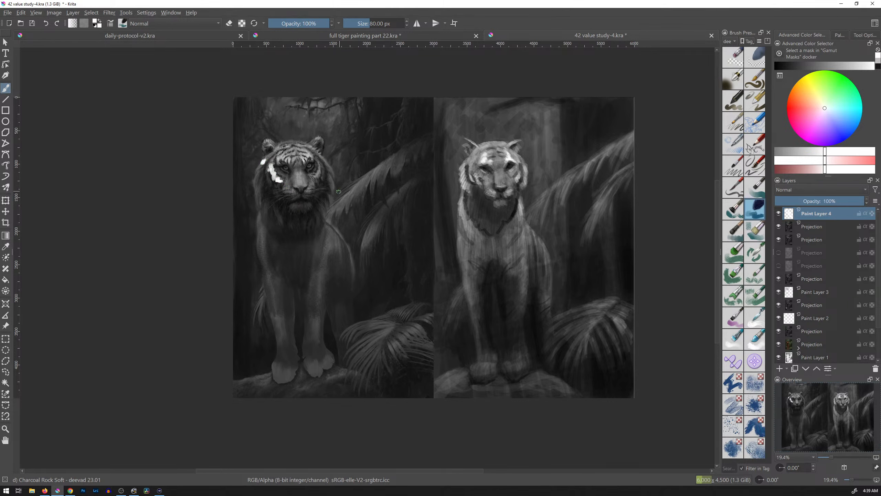
key(ctrl+z)
key(ctrl+z)
key(ctrl+z)
key(ctrl+z)
mouse_move(869, 69)
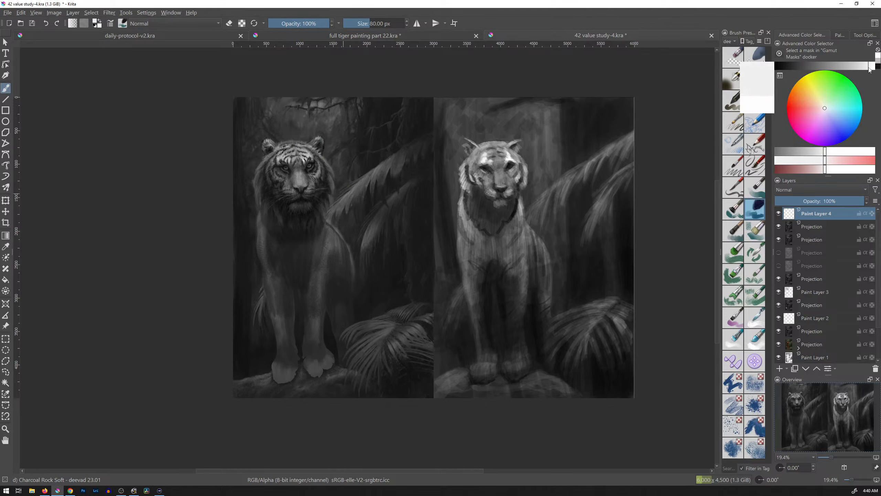
drag(870, 68, 865, 67)
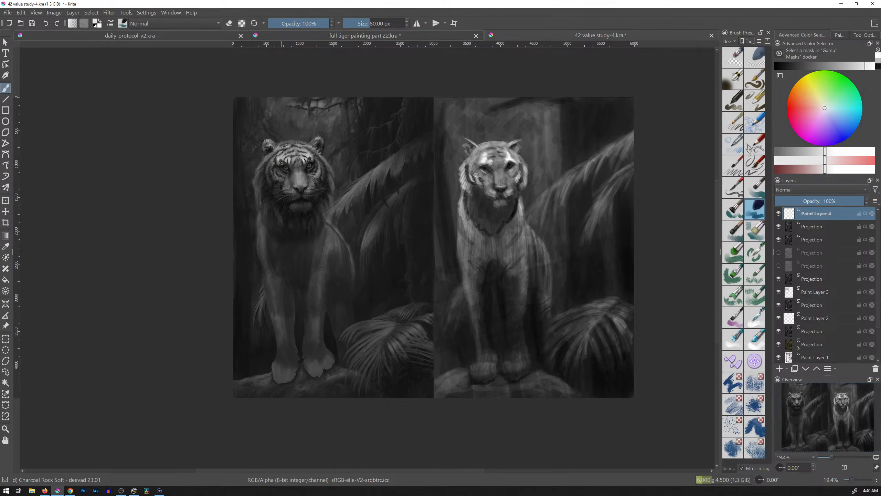
drag(268, 157, 274, 176)
key(ctrl+z)
Step: Return to full tiger painting part 22.kra, select Paint Layer 53 and make it visible, and inspect the tiger's head and chest
click(440, 36)
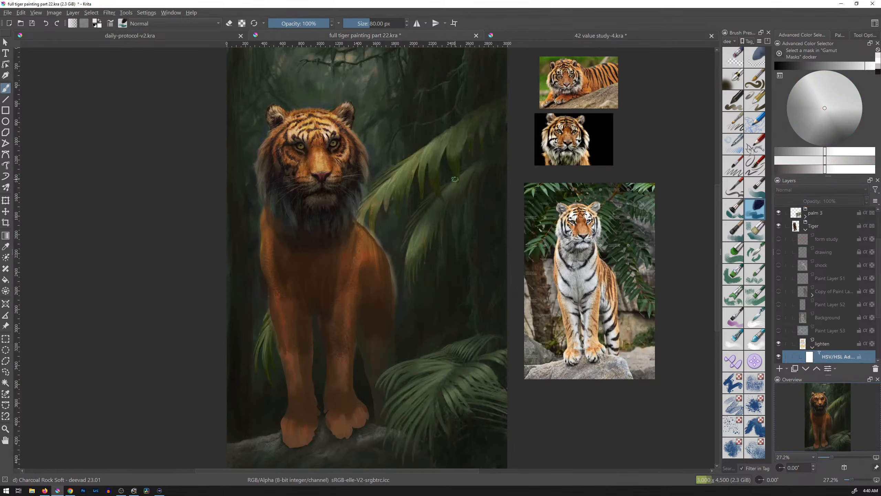
click(818, 332)
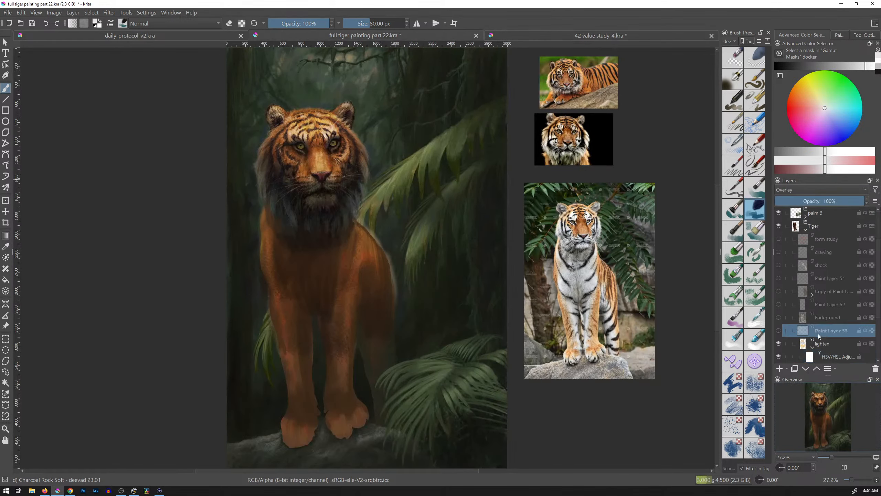
click(780, 331)
click(779, 332)
click(780, 331)
click(779, 343)
mouse_move(785, 315)
drag(360, 213, 376, 162)
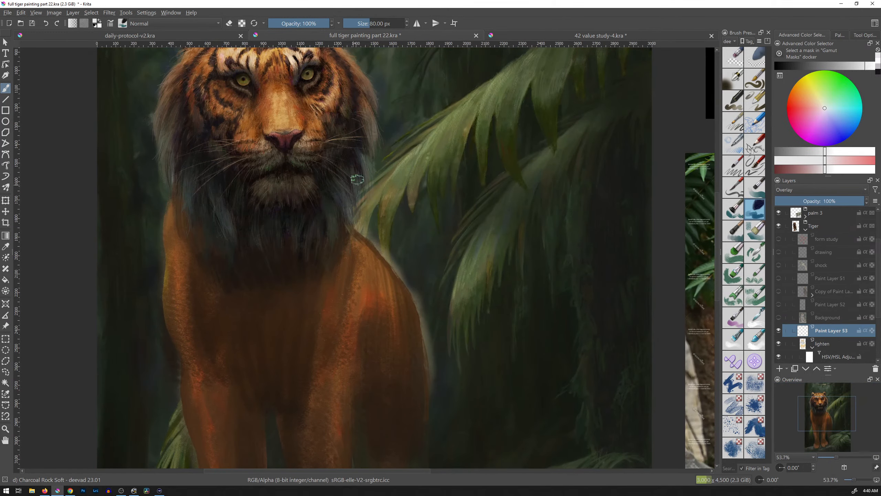
drag(406, 136, 410, 193)
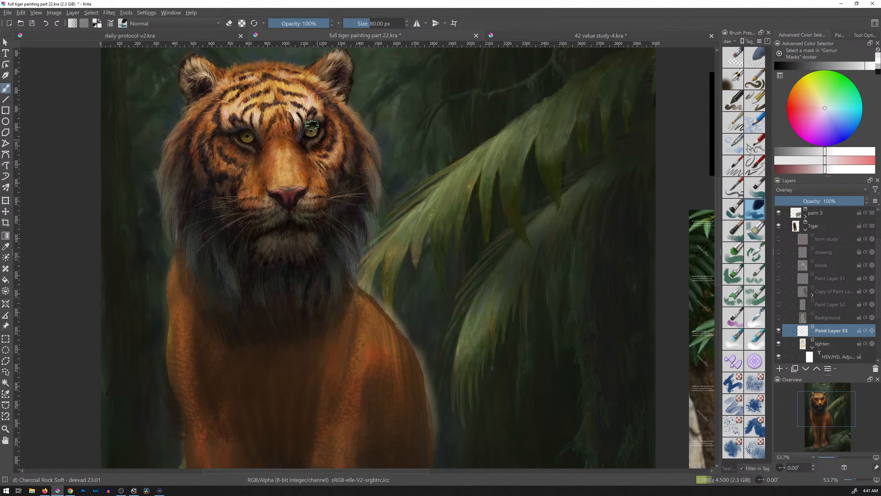
Step: Select the lighten layer and compare the tiger's head with it repeatedly hidden and shown, leaving it visible
click(802, 349)
click(779, 344)
click(779, 344)
click(778, 345)
click(778, 344)
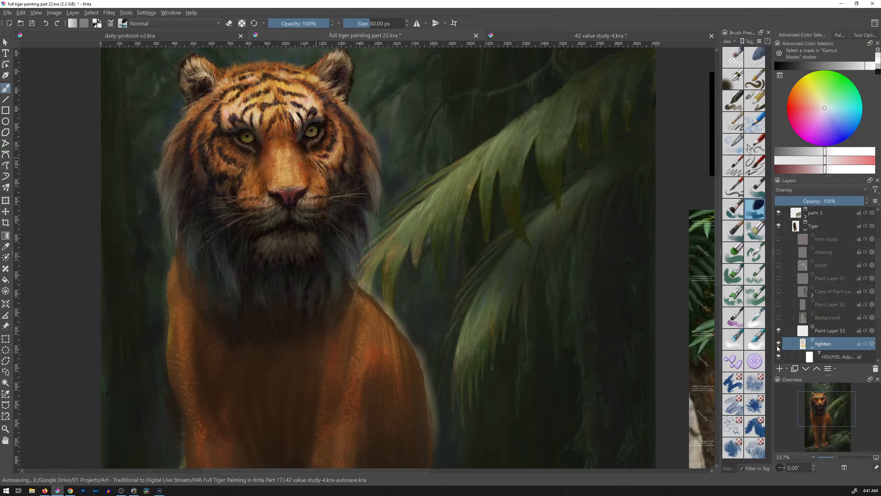
click(778, 345)
click(778, 345)
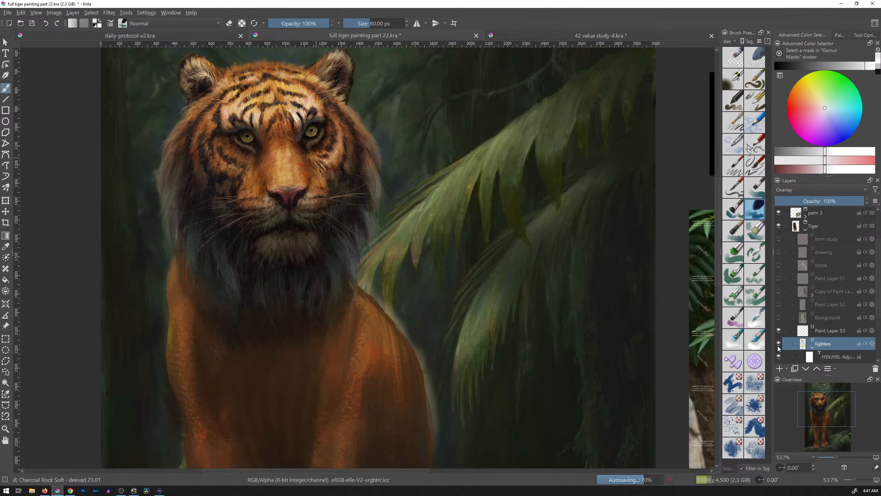
click(778, 345)
click(777, 344)
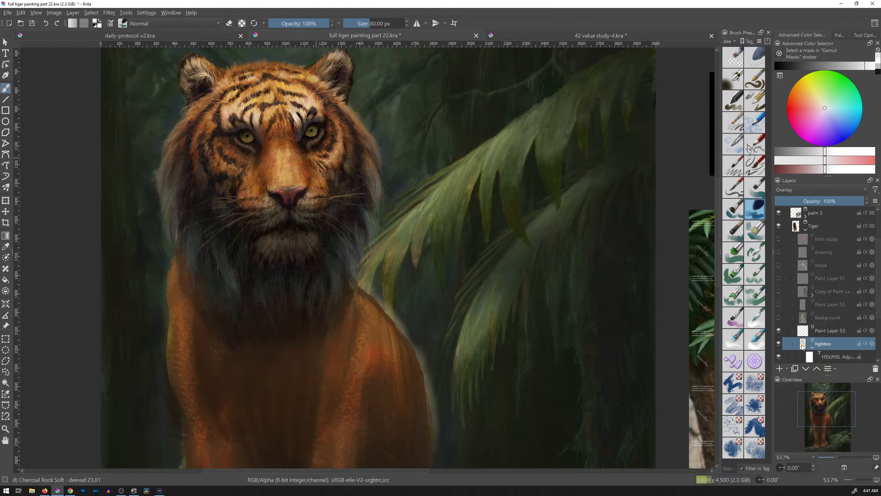
mouse_move(802, 344)
key(minus)
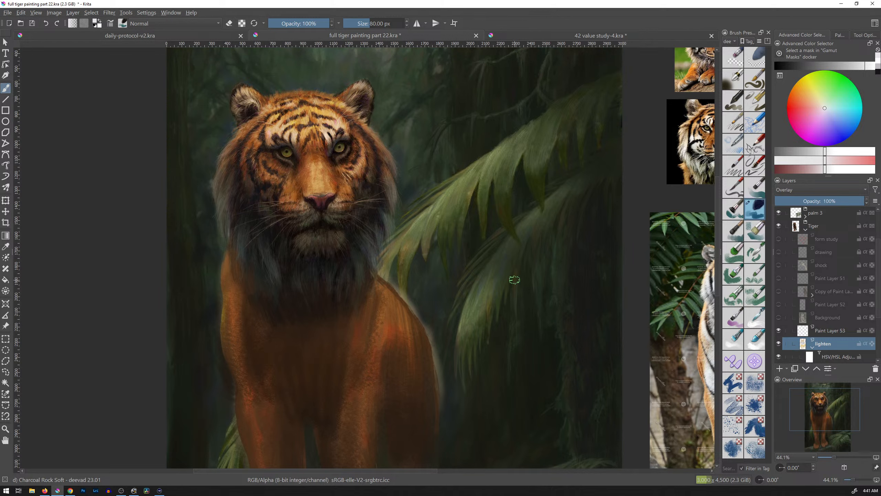
Step: Review the General cursor preferences, including the separate cursor and outline settings for the eraser, without changing any
click(146, 12)
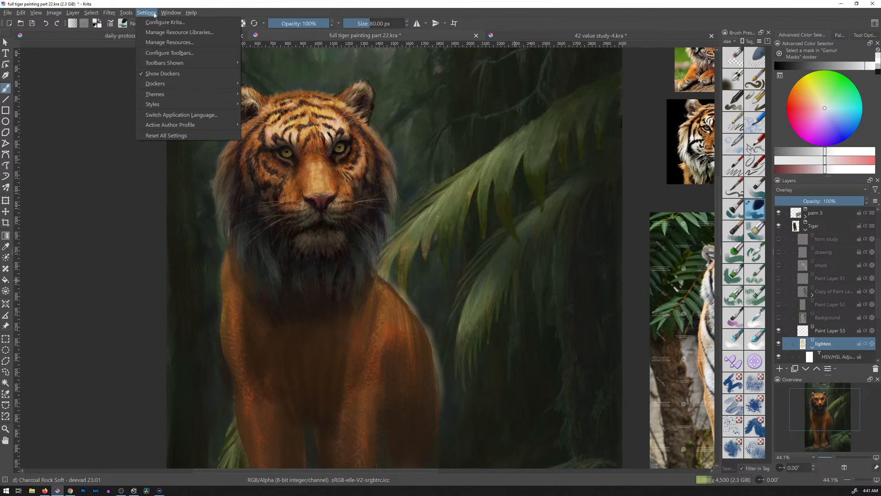
click(160, 23)
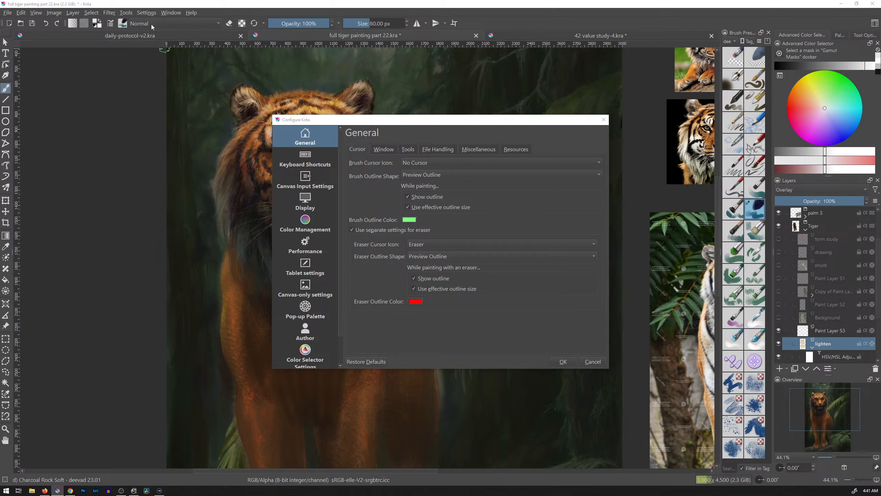
click(563, 361)
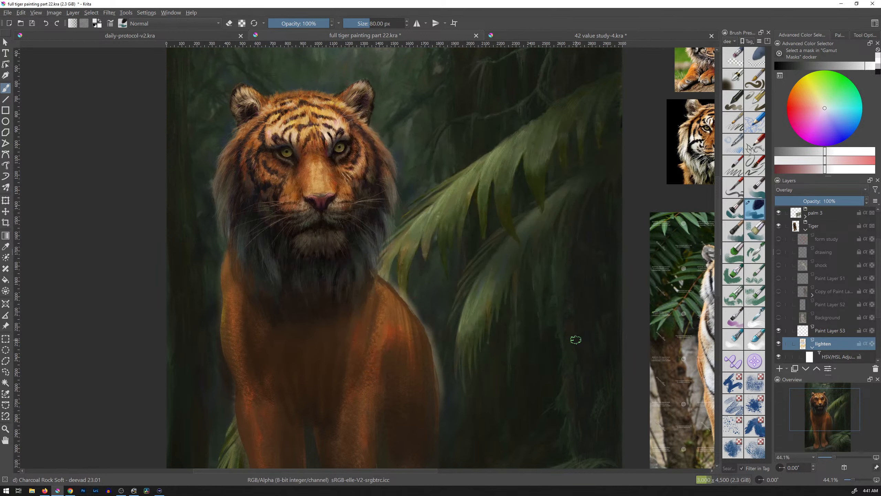
click(167, 13)
click(167, 22)
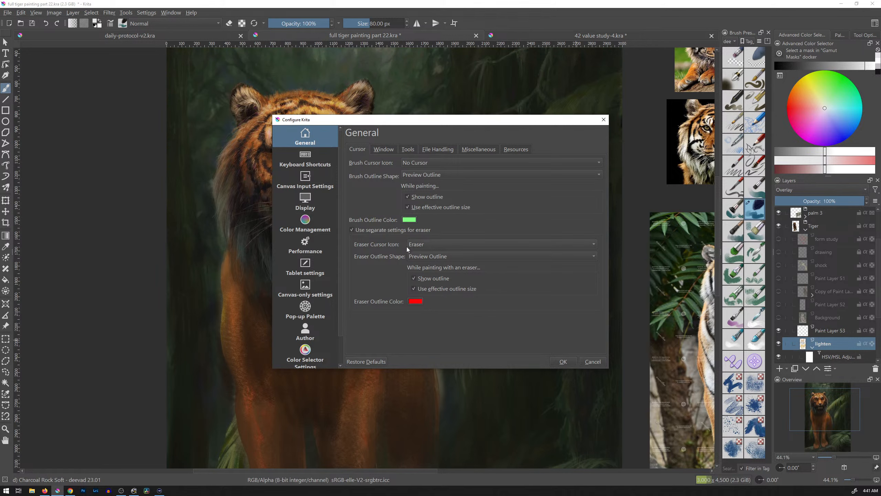
click(591, 362)
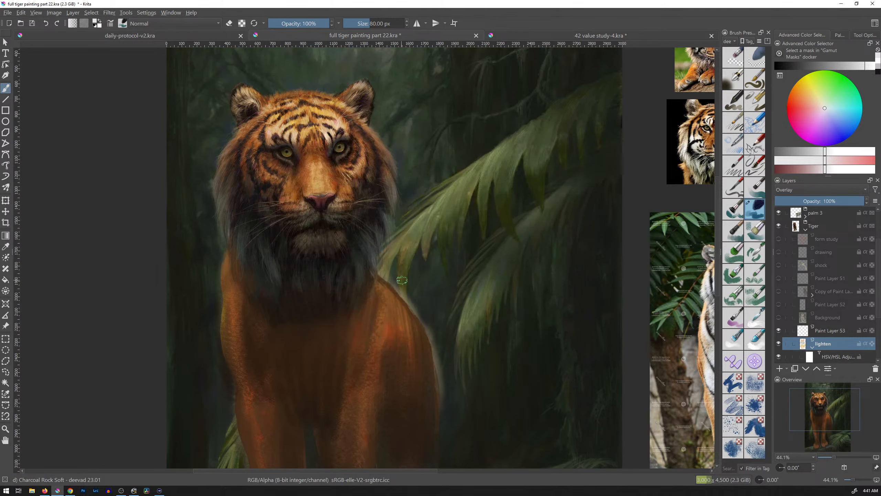
Step: Enlarge the brush to 356.10 px and toggle eraser mode on and off to compare the two outlines and sizes
shift+drag(406, 280, 515, 281)
shift+drag(421, 297, 434, 297)
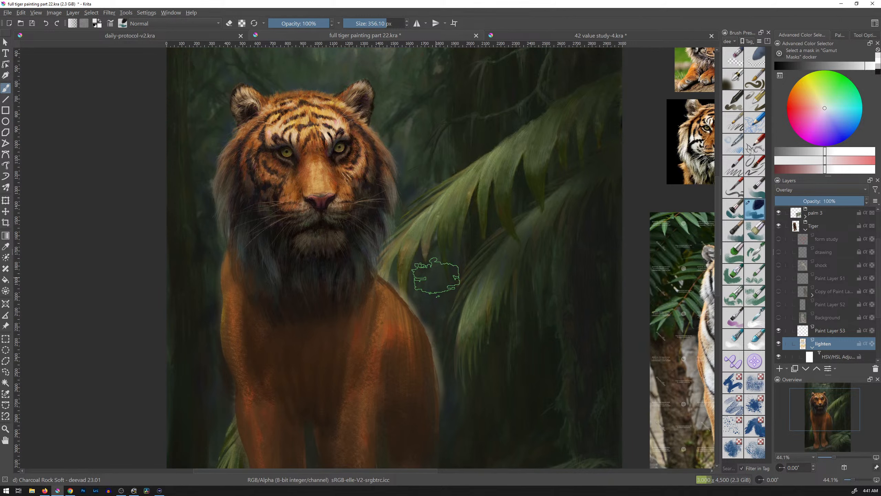
key(e)
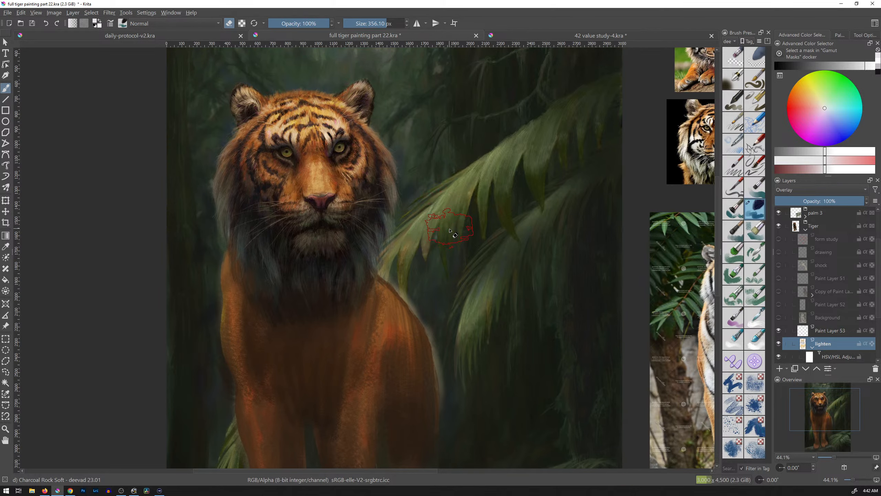
key(e)
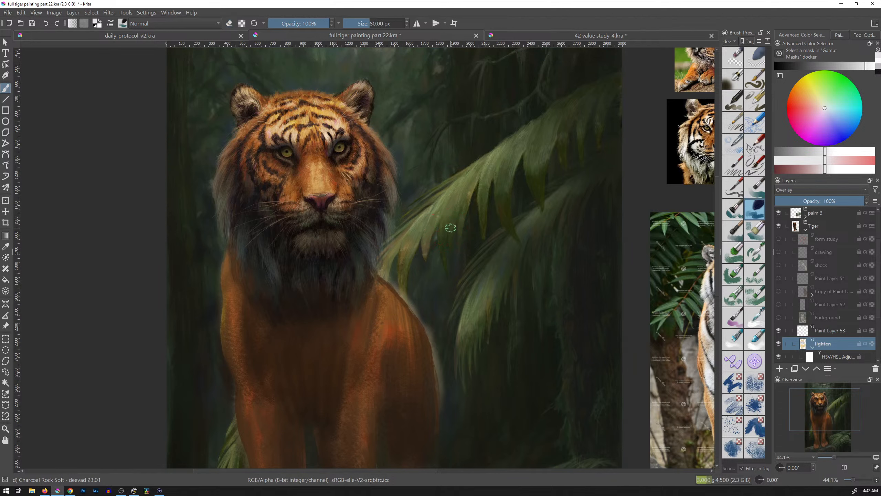
key(e)
key(e)
key(e)
key(e)
Step: Frame the tiger's head closely, turn on eraser mode and set the eraser size to 106.51 px
drag(418, 201, 426, 183)
mouse_move(425, 148)
mouse_down()
mouse_move(490, 188)
mouse_move(448, 177)
mouse_up()
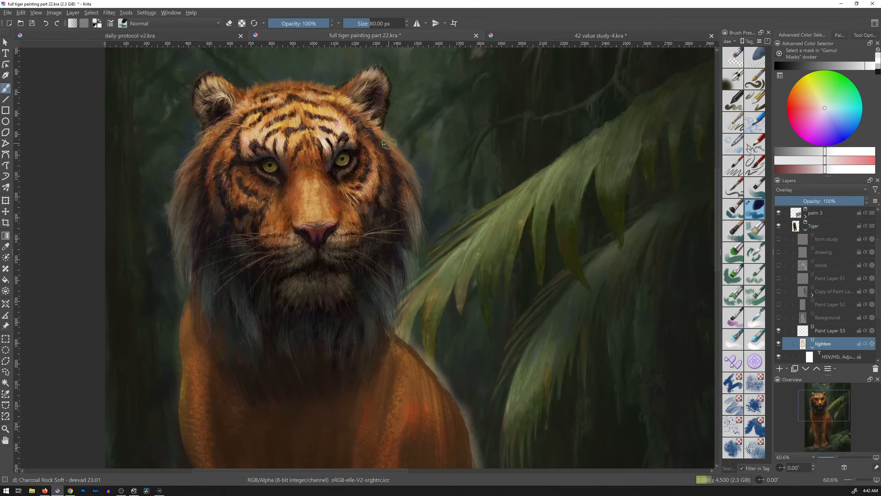
key(e)
shift+drag(434, 155, 440, 138)
Step: Move the Overview docker above the Advanced Color Selector, view the whole painting and enlarge the tiger's head
mouse_move(749, 63)
mouse_move(808, 345)
drag(795, 381, 809, 49)
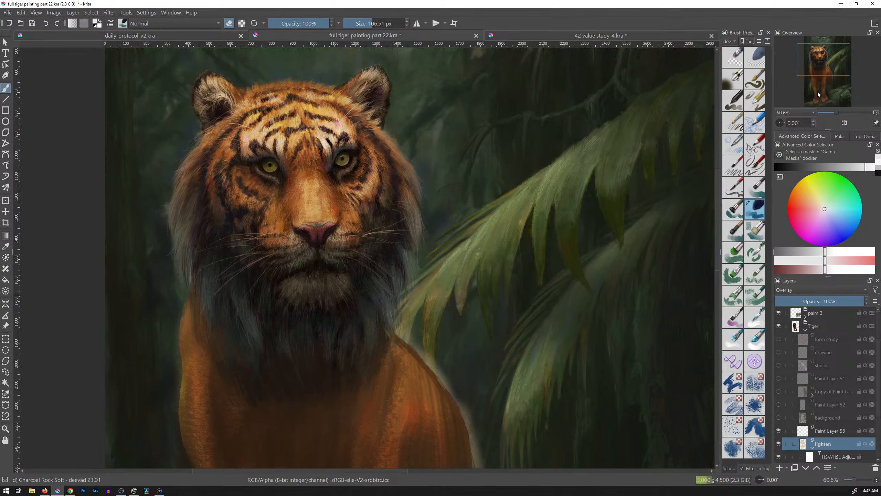
key(ctrl+shift+0)
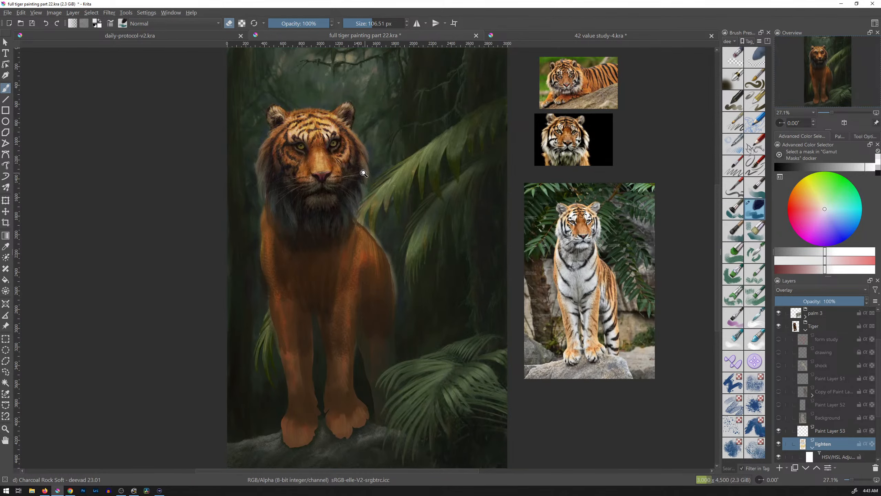
mouse_move(363, 173)
mouse_down()
mouse_move(399, 122)
mouse_move(395, 153)
mouse_move(425, 208)
mouse_up()
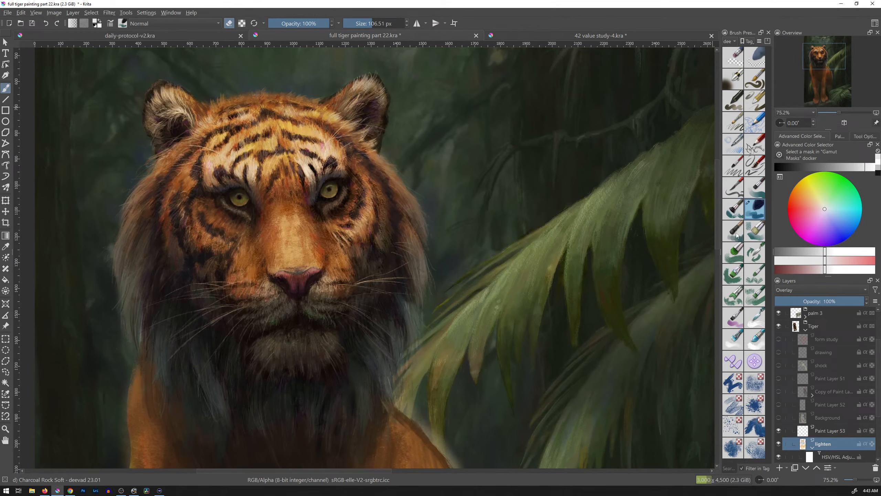
Step: Try the Shape Blocker Textured brush preset, and return to Charcoal Rock Soft in eraser mode
click(760, 235)
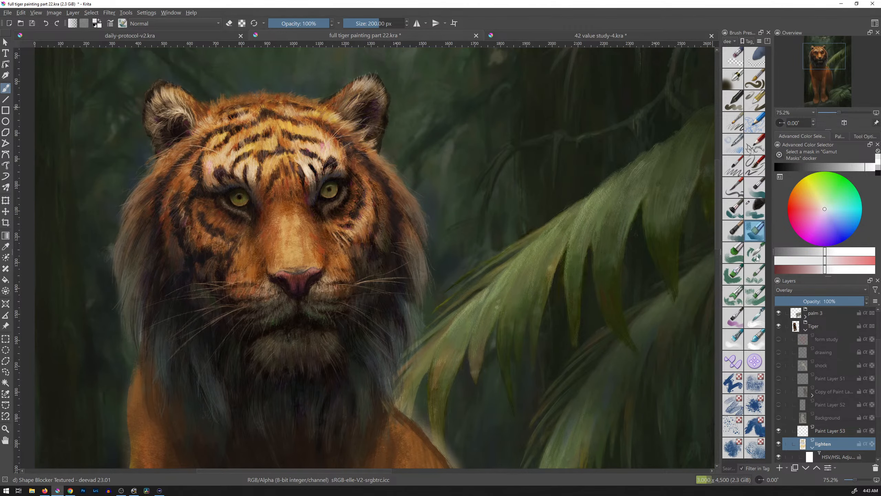
click(757, 211)
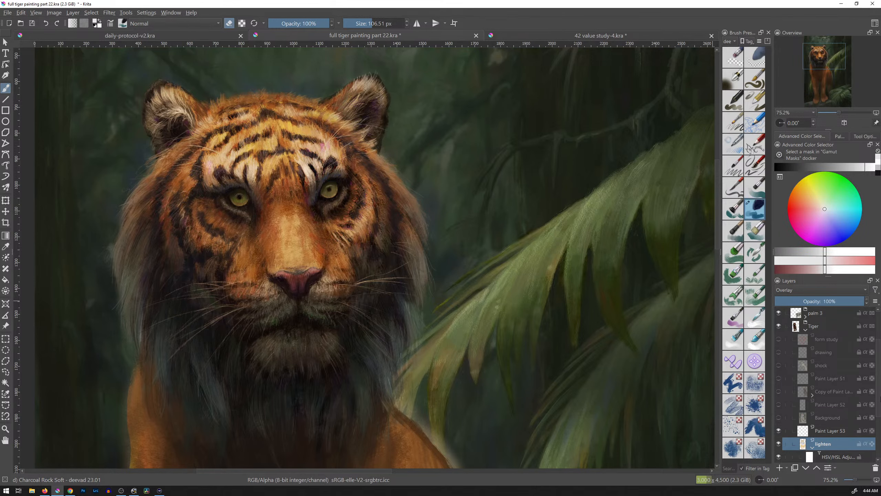
Step: Try the Airbrush preset on the lighten layer, reducing its size to 540.33 px and turning on eraser mode
scroll(880, 402, down, 2)
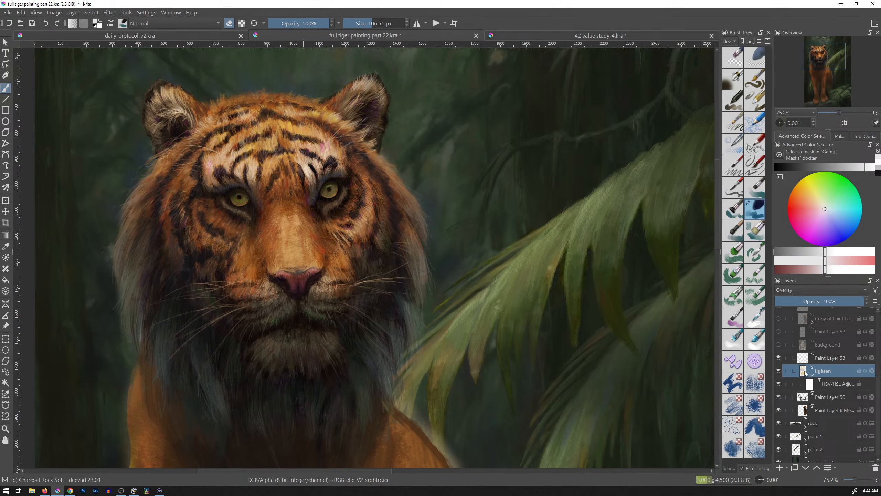
mouse_move(806, 371)
click(734, 79)
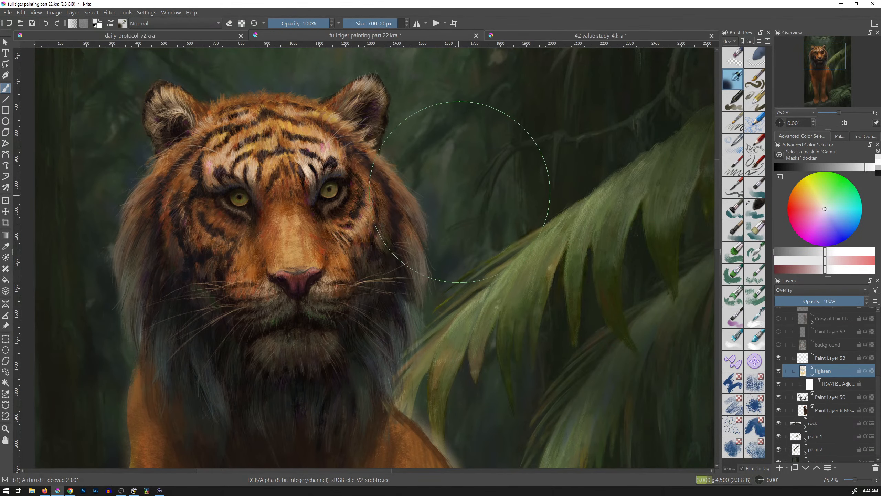
shift+drag(496, 179, 460, 178)
shift+drag(484, 220, 465, 220)
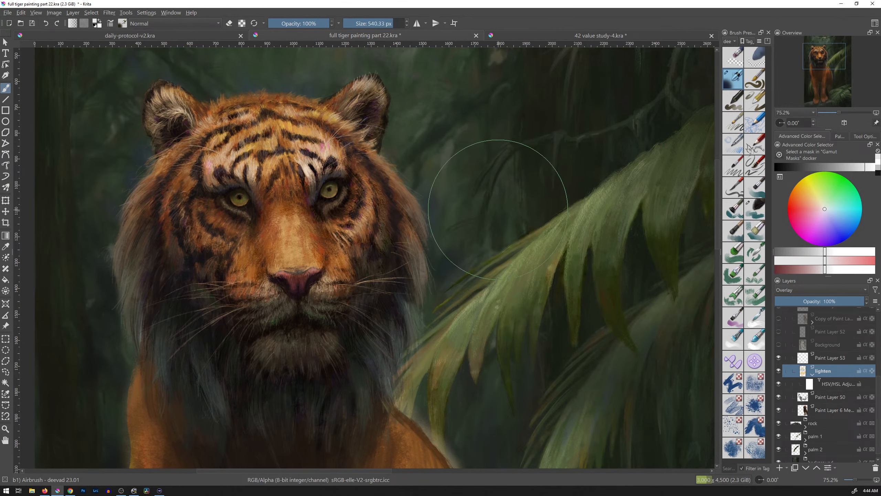
key(e)
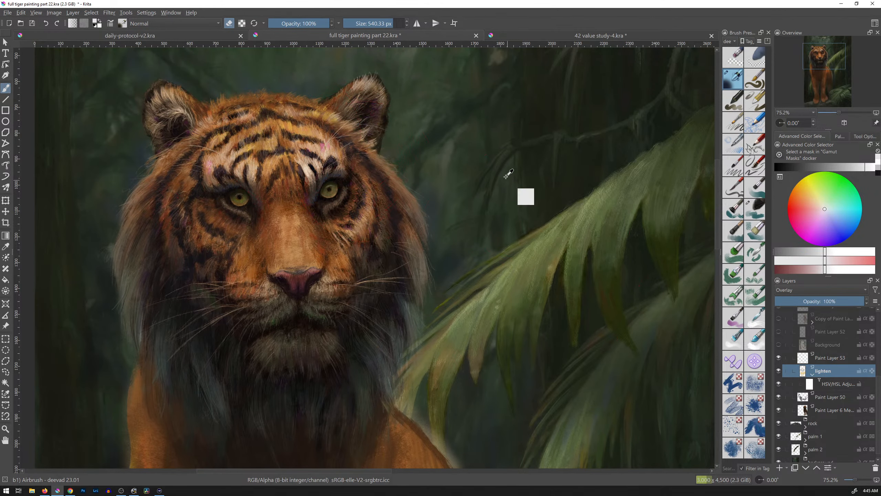
Step: Return to the Charcoal Rock Soft preset, select Paint Layer 53 and turn off eraser mode
scroll(520, 203, down, 5)
mouse_move(526, 208)
mouse_down()
mouse_move(417, 182)
mouse_move(394, 206)
mouse_up()
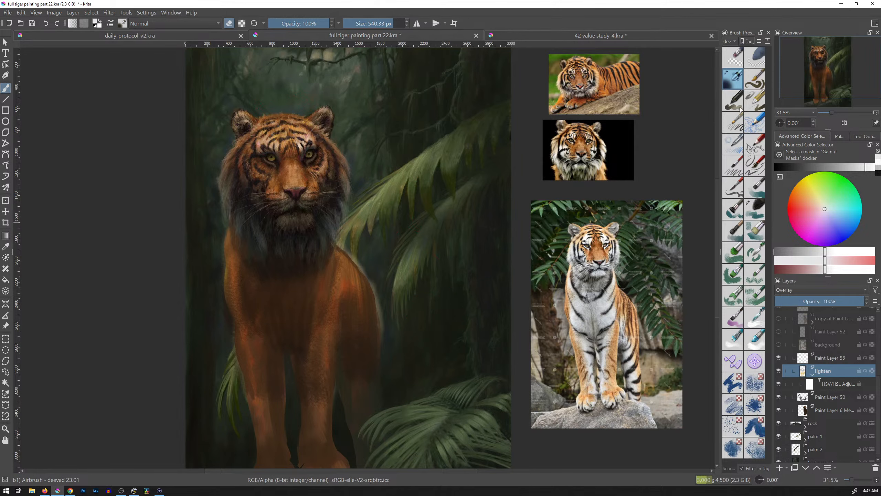
click(759, 212)
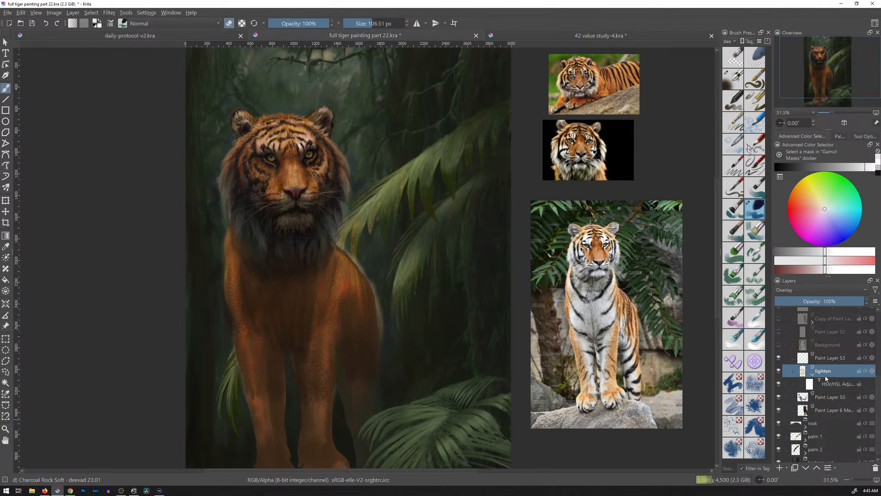
click(825, 362)
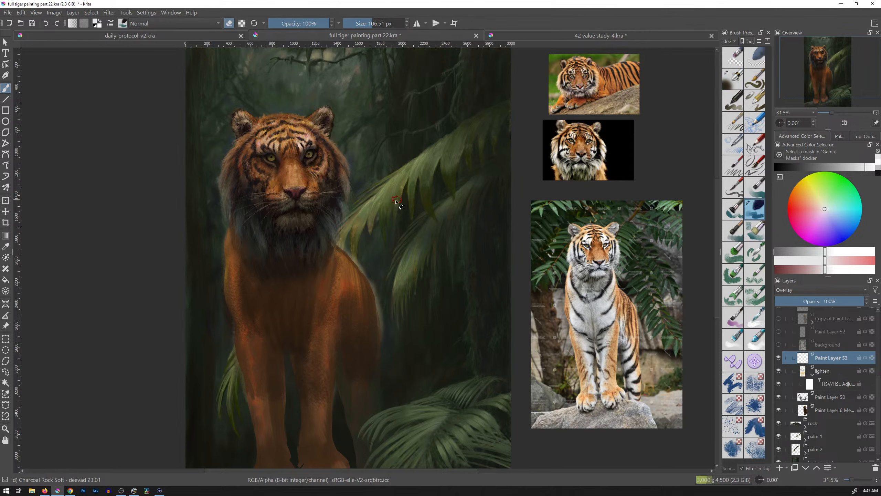
key(e)
Step: Choose a pale cyan and paint trial highlights on the tiger's forehead, nose bridge and ear on Paint Layer 53
click(821, 205)
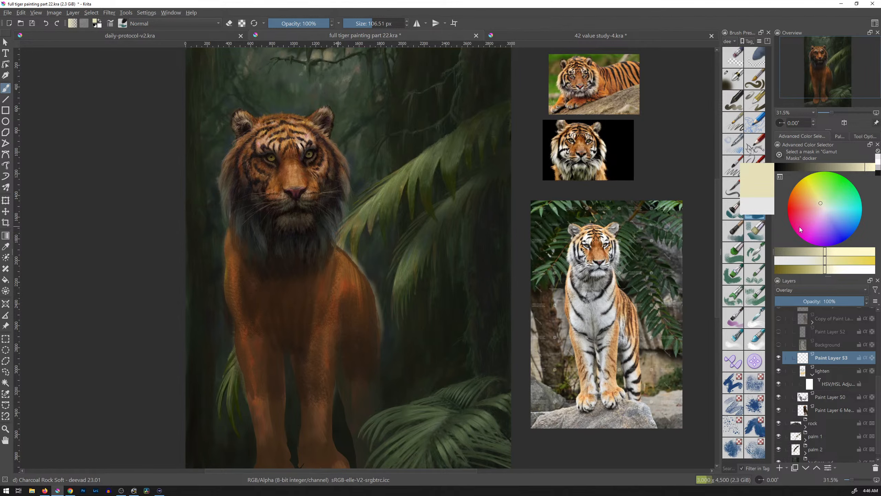
click(830, 206)
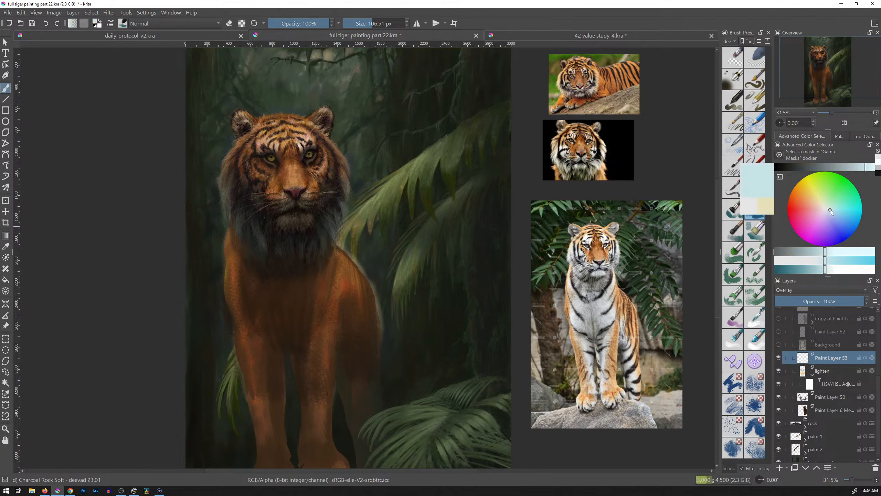
drag(831, 209, 832, 208)
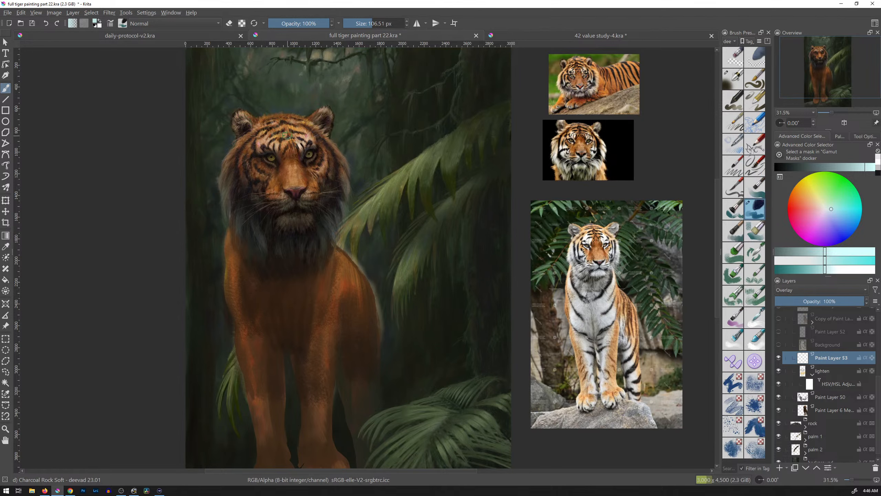
mouse_move(267, 128)
mouse_down()
mouse_move(306, 144)
mouse_move(278, 140)
mouse_move(299, 139)
mouse_move(294, 131)
mouse_up()
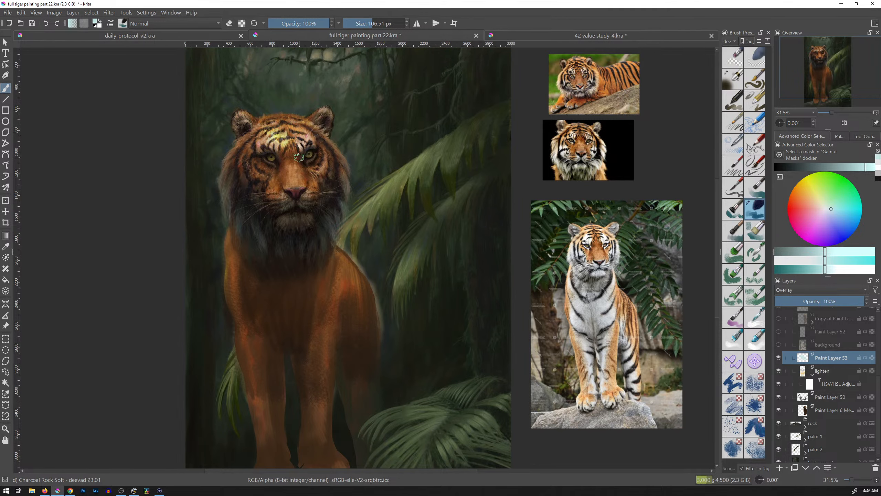
drag(286, 143, 301, 175)
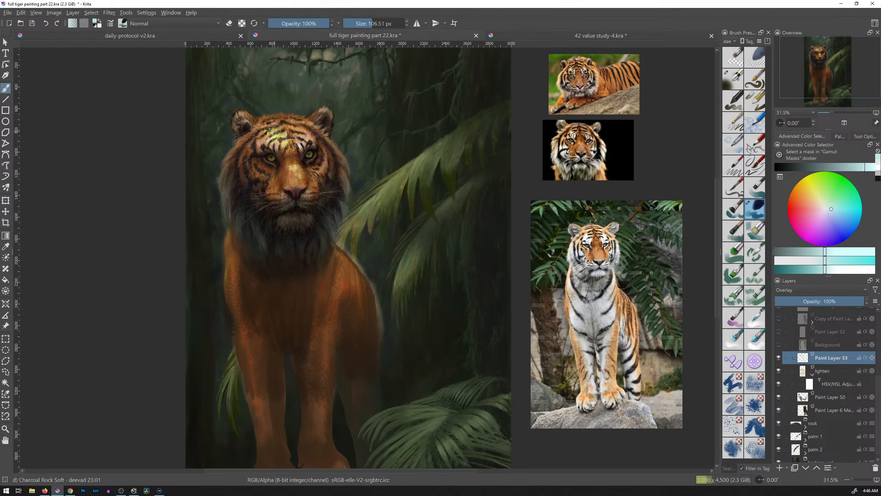
mouse_move(274, 133)
mouse_down()
mouse_move(262, 131)
mouse_move(279, 136)
mouse_move(261, 139)
mouse_move(275, 138)
mouse_up()
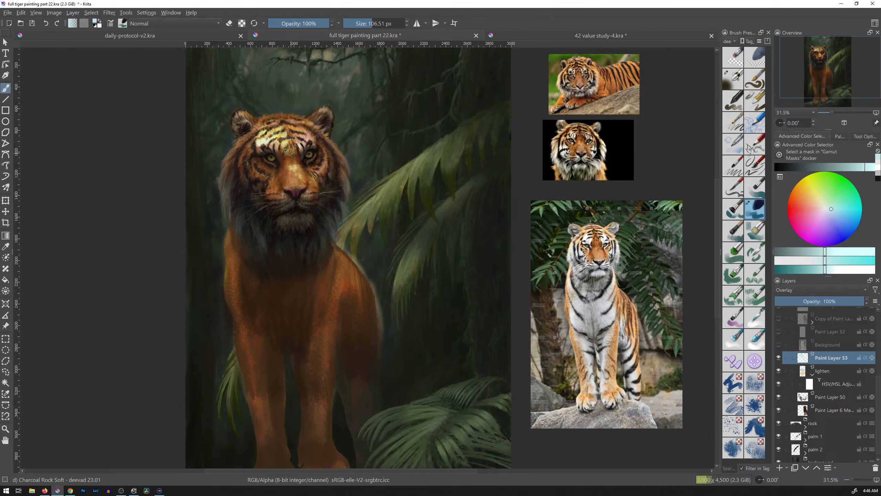
drag(256, 125, 251, 116)
drag(430, 205, 478, 203)
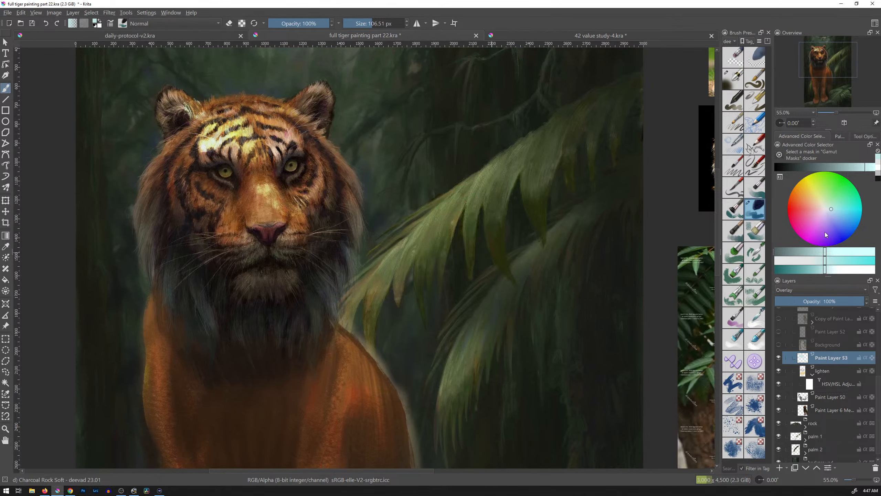
Step: Undo the cyan highlights and choose a pale yellow as the painting color
key(ctrl+z)
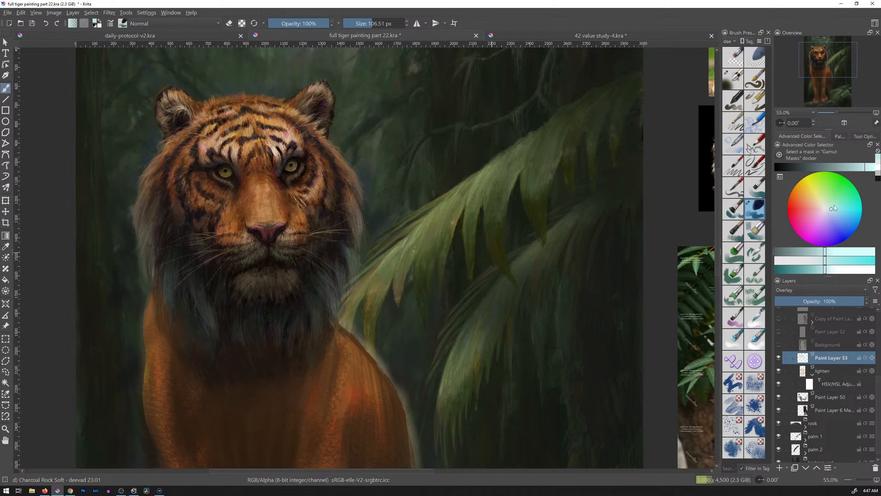
drag(831, 208, 821, 201)
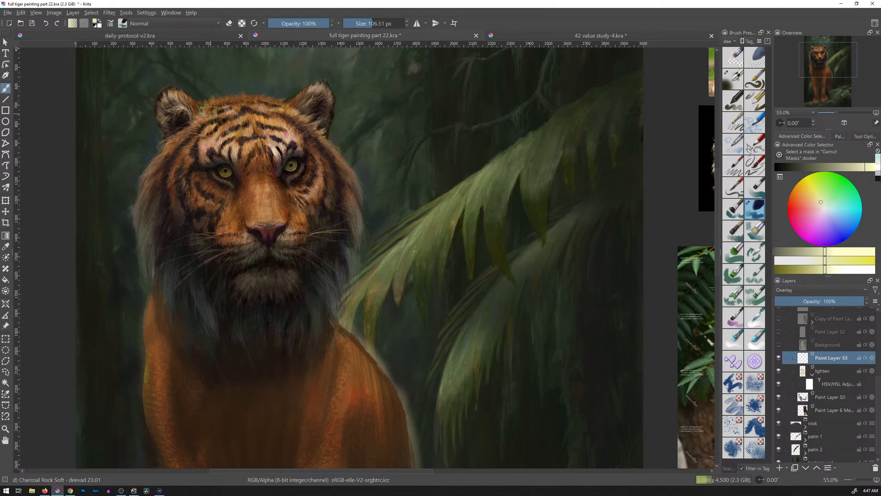
Step: Try pale yellow highlights on the tiger's ear, forehead, nose bridge and cheek, check them at full view, and undo them
drag(174, 100, 194, 97)
mouse_move(250, 126)
mouse_down()
mouse_move(218, 138)
mouse_move(242, 124)
mouse_move(235, 142)
mouse_move(250, 133)
mouse_move(271, 164)
mouse_move(256, 156)
mouse_move(260, 168)
mouse_move(302, 205)
mouse_move(274, 196)
mouse_move(307, 225)
mouse_up()
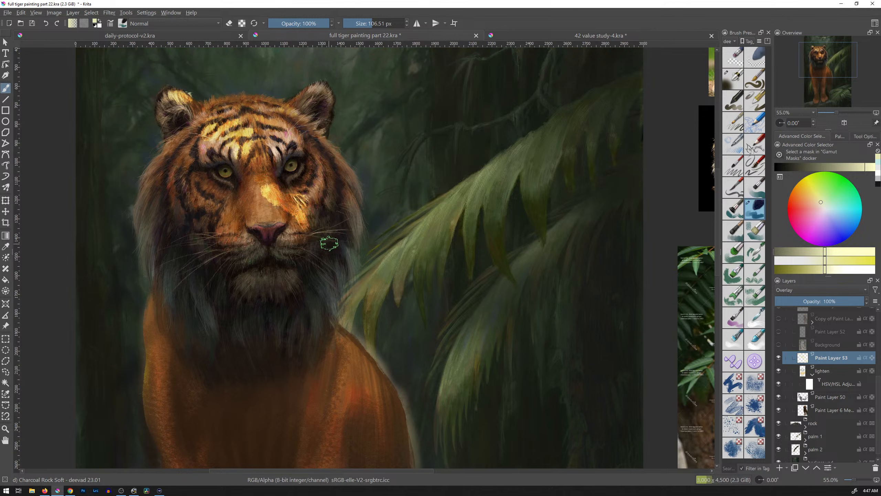
drag(271, 193, 256, 190)
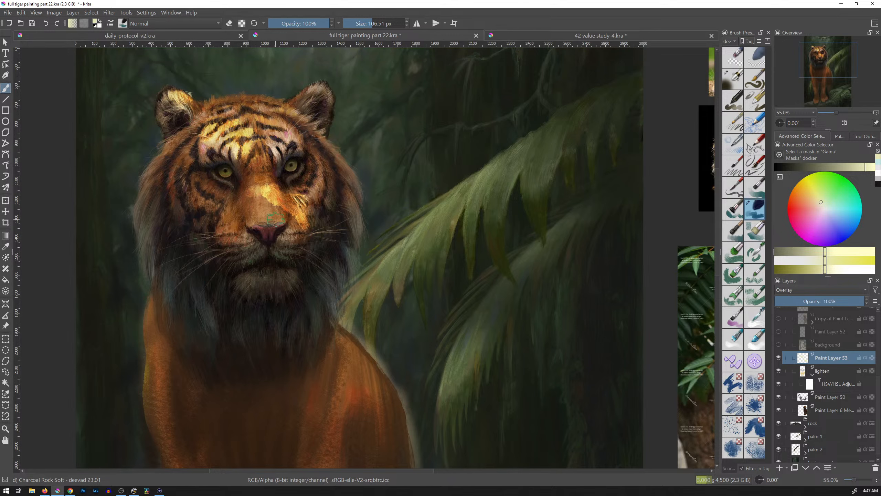
drag(275, 193, 239, 138)
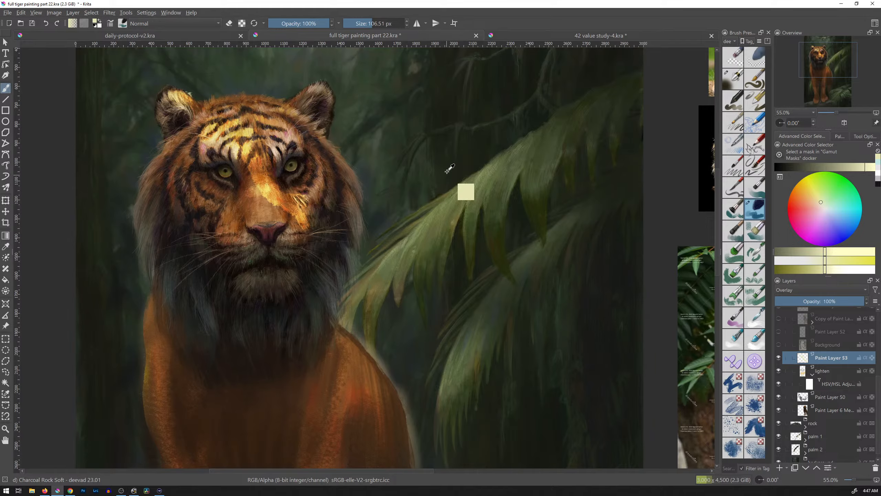
drag(448, 159, 437, 219)
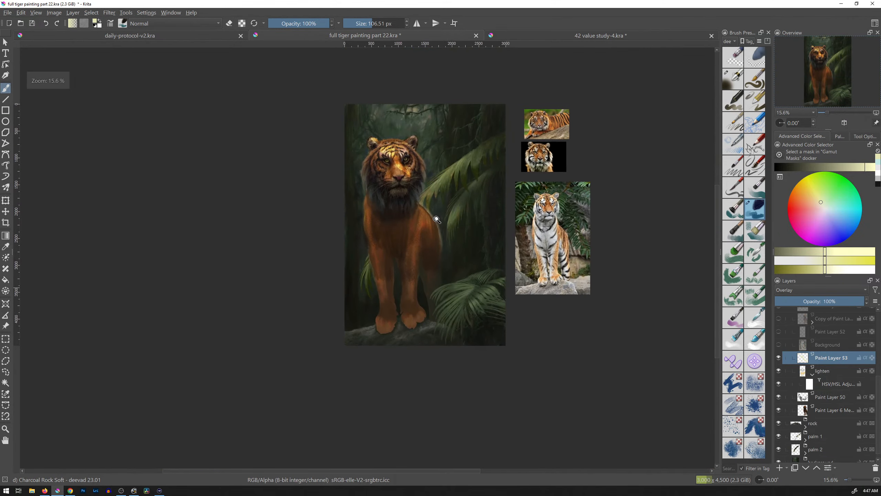
drag(437, 218, 458, 152)
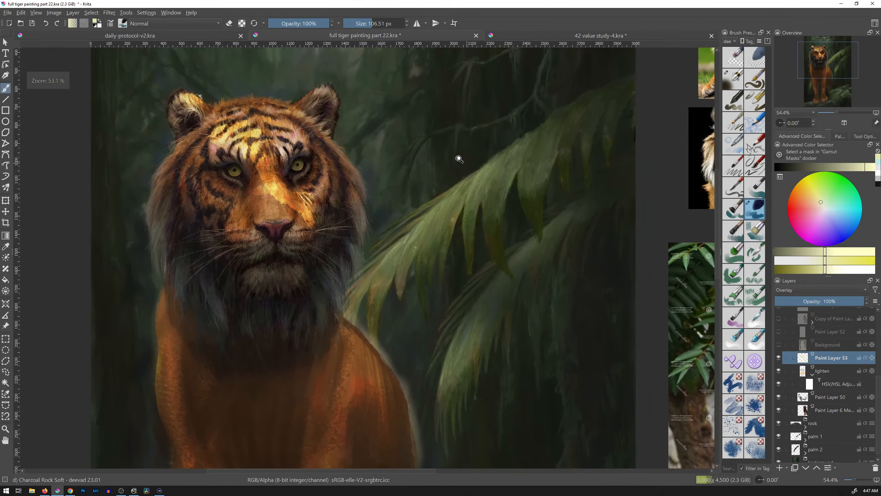
key(ctrl+z)
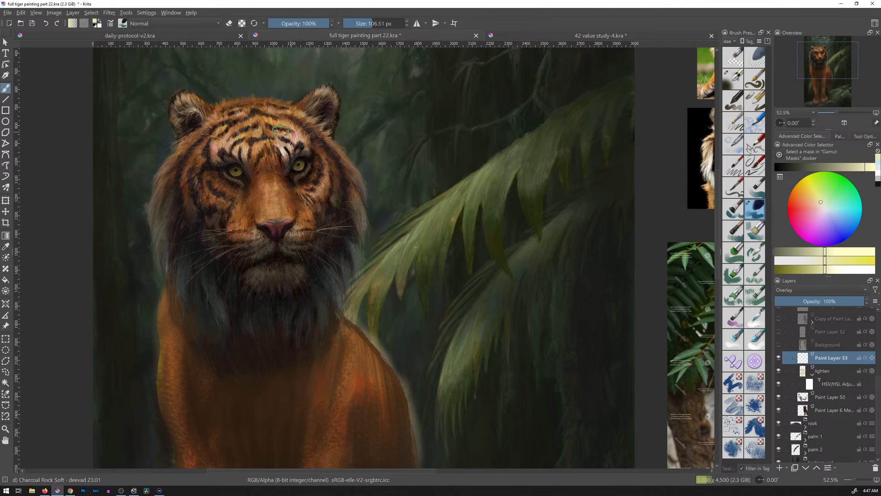
Step: Repaint stronger pale yellow highlights on the ear, forehead, nose and cheek, compare them with the references, and clear Paint Layer 53
mouse_move(186, 99)
mouse_down()
mouse_move(234, 128)
mouse_move(213, 149)
mouse_move(234, 136)
mouse_move(259, 148)
mouse_up()
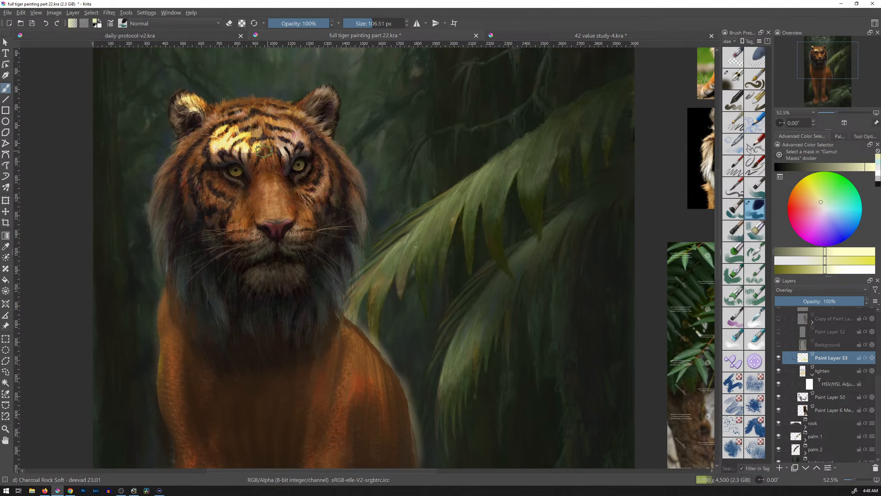
mouse_move(309, 198)
mouse_down()
mouse_move(273, 187)
mouse_move(308, 198)
mouse_move(310, 186)
mouse_move(272, 186)
mouse_move(264, 162)
mouse_up()
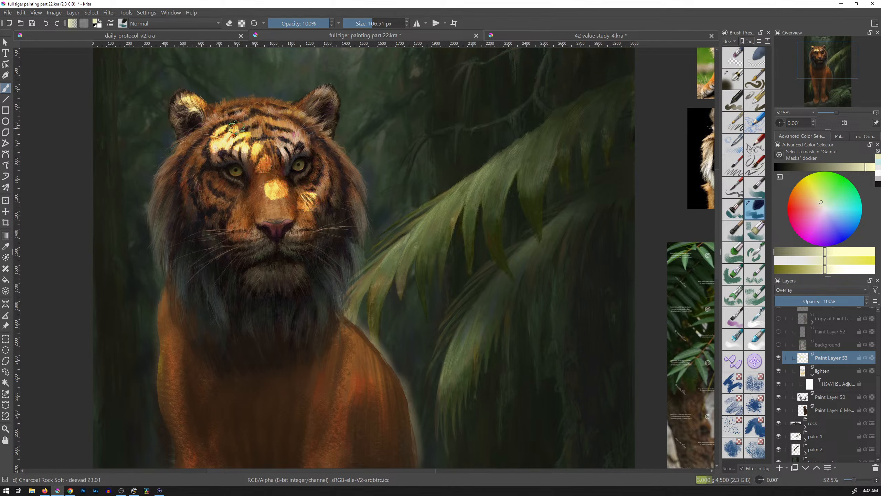
drag(228, 123, 218, 127)
mouse_move(203, 98)
mouse_down()
mouse_move(220, 105)
mouse_move(187, 94)
mouse_up()
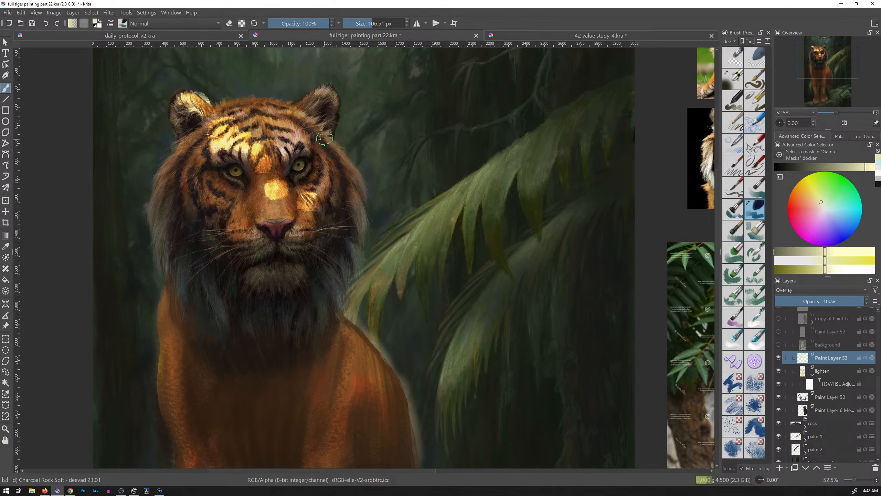
drag(252, 132, 256, 135)
key(ctrl)
mouse_move(449, 164)
mouse_down()
mouse_move(419, 213)
mouse_move(425, 220)
mouse_move(452, 163)
mouse_up()
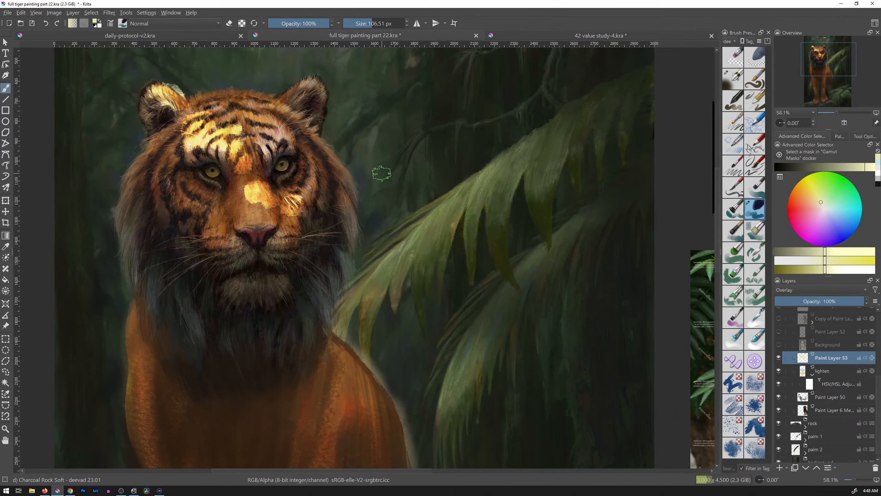
mouse_move(426, 182)
mouse_down()
mouse_move(399, 187)
mouse_move(386, 226)
mouse_up()
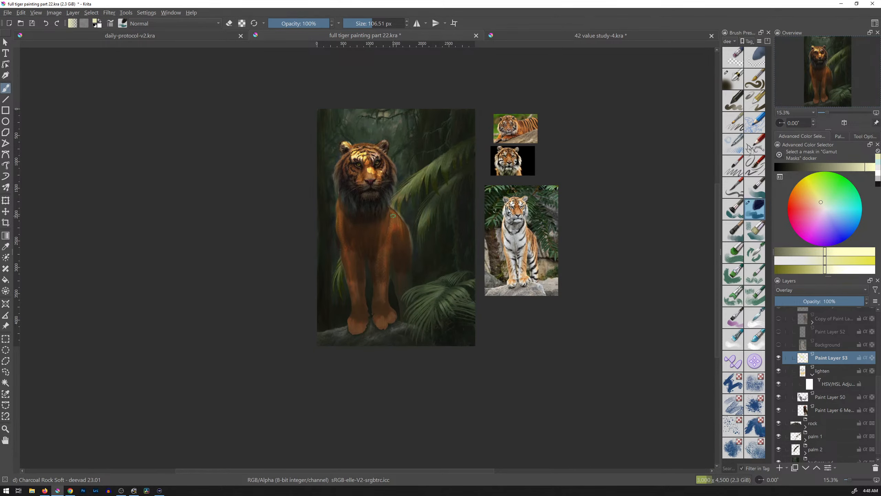
key(Delete)
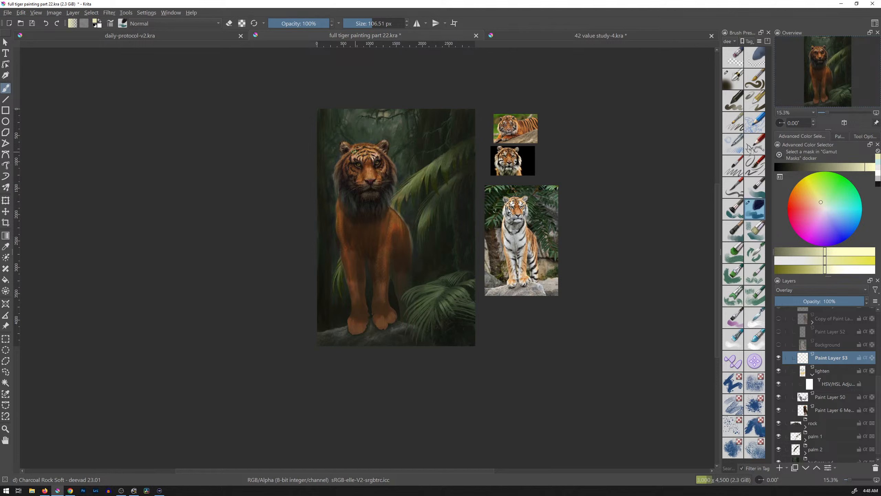
Step: Try another highlight stroke across the tiger's forehead with the whole painting in view, and undo it
drag(354, 152, 379, 167)
key(ctrl+z)
key(ctrl+z)
mouse_move(385, 214)
mouse_down()
mouse_move(429, 128)
mouse_move(389, 203)
mouse_move(399, 205)
mouse_up()
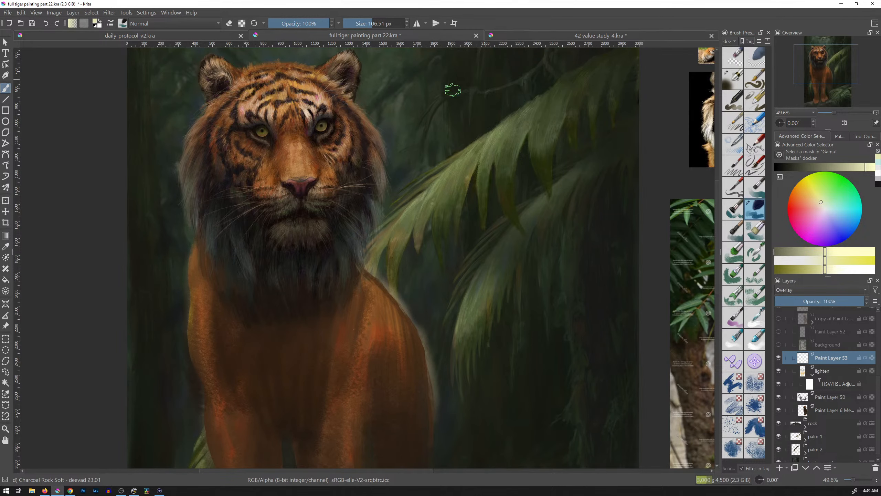
key(ctrl)
key(ctrl+o)
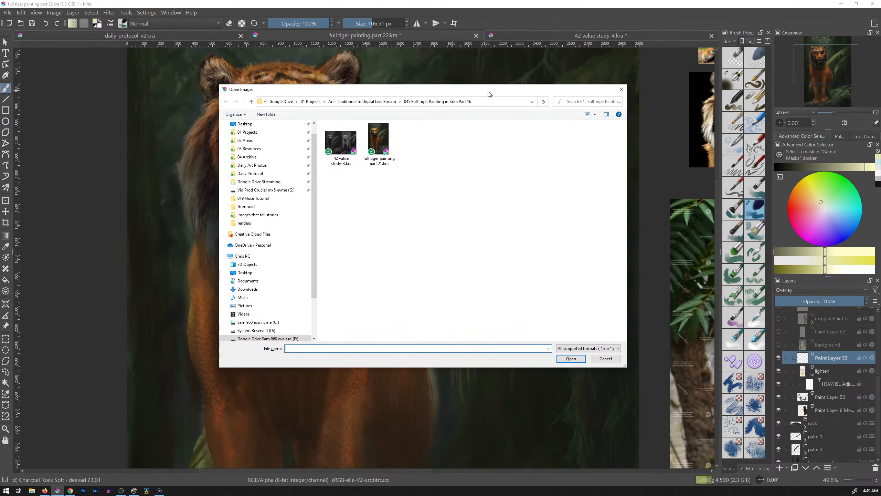
scroll(307, 151, up, 1)
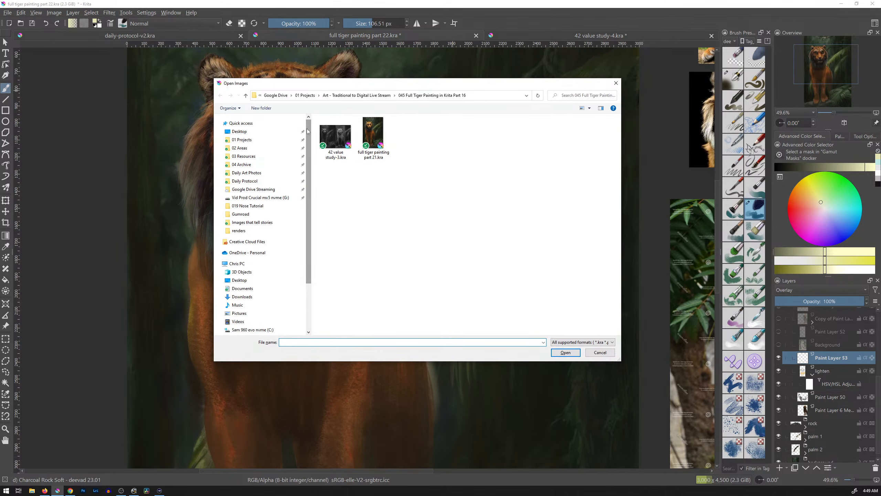
click(616, 83)
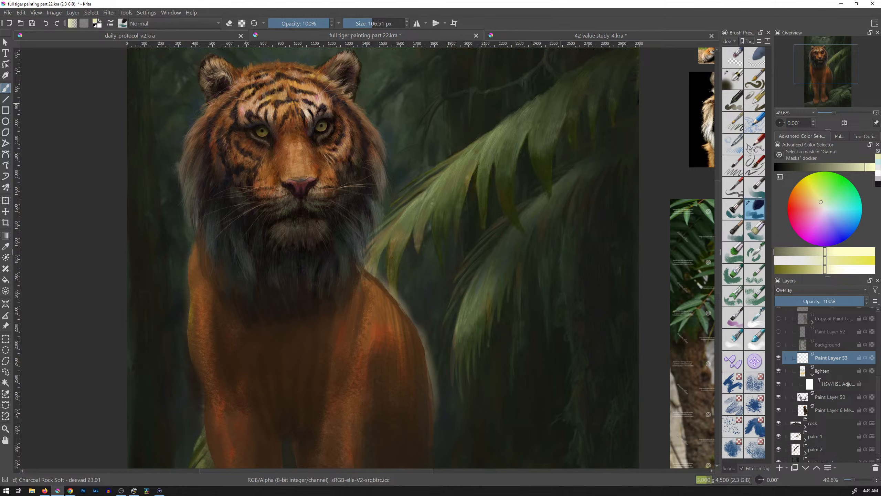
Step: Switch to File Explorer and open the Art - Tiger Painting folder inside 01 Projects
key(super+e)
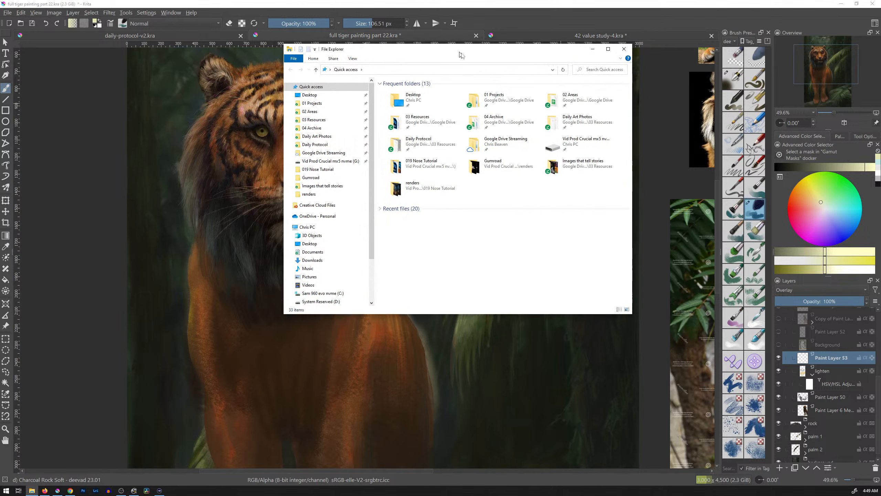
drag(462, 54, 499, 94)
click(349, 142)
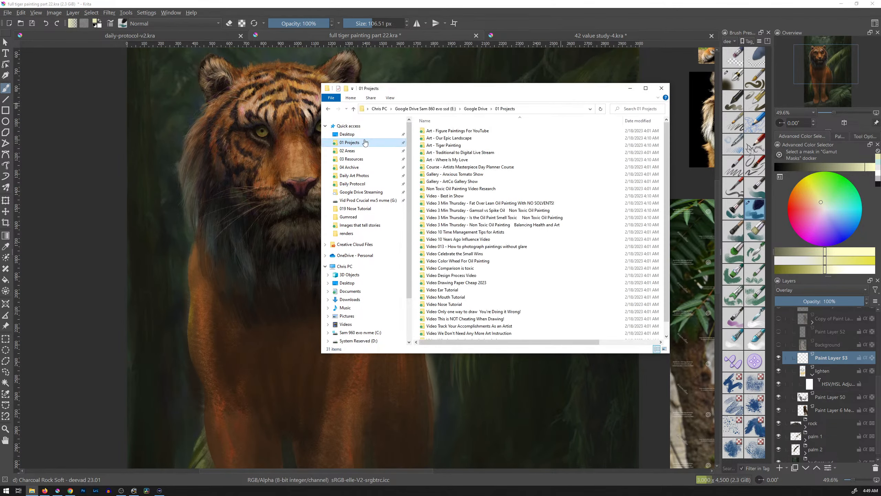
double_click(440, 146)
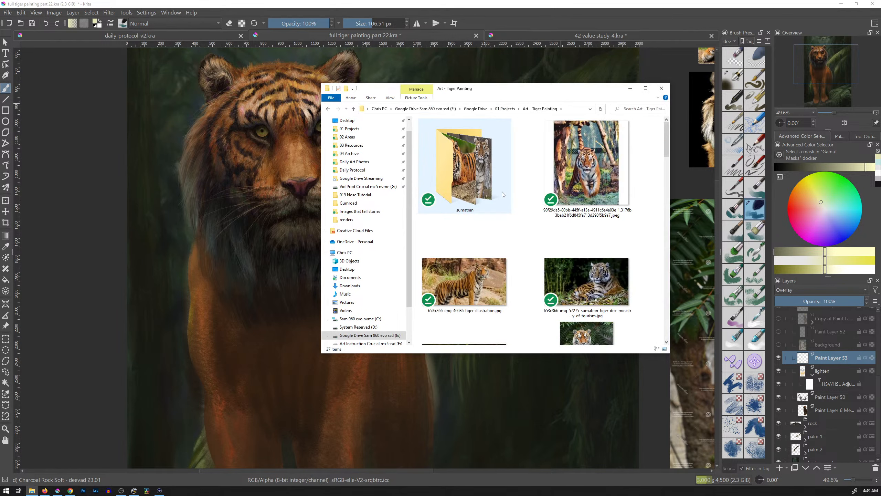
Step: Browse the tiger reference photos in the sumatran subfolder and the Art - Tiger Painting folder for a useful lighting reference
double_click(472, 168)
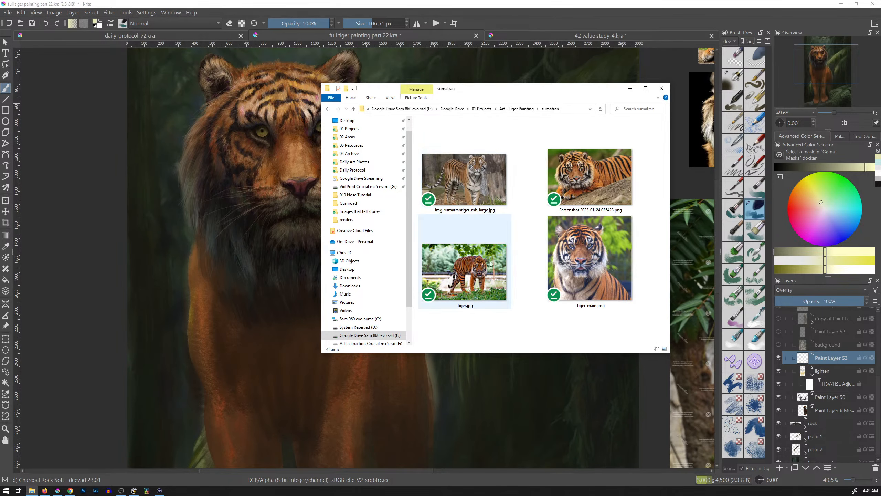
click(328, 109)
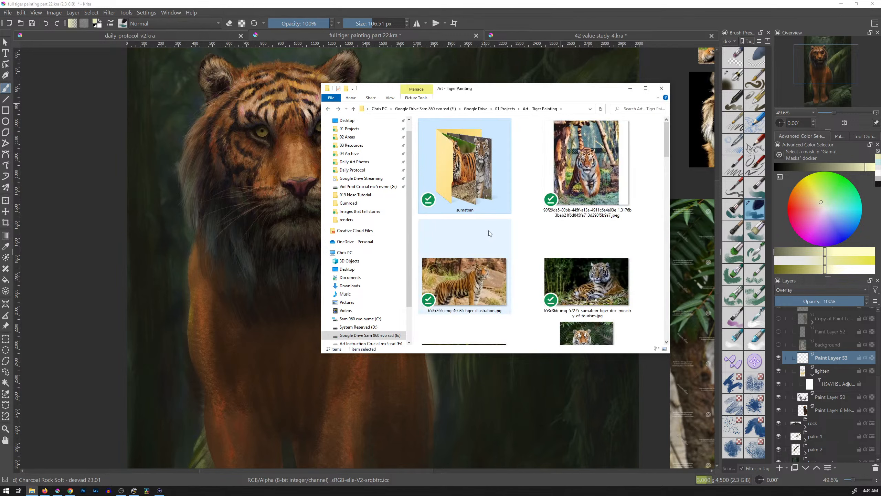
scroll(490, 234, down, 2)
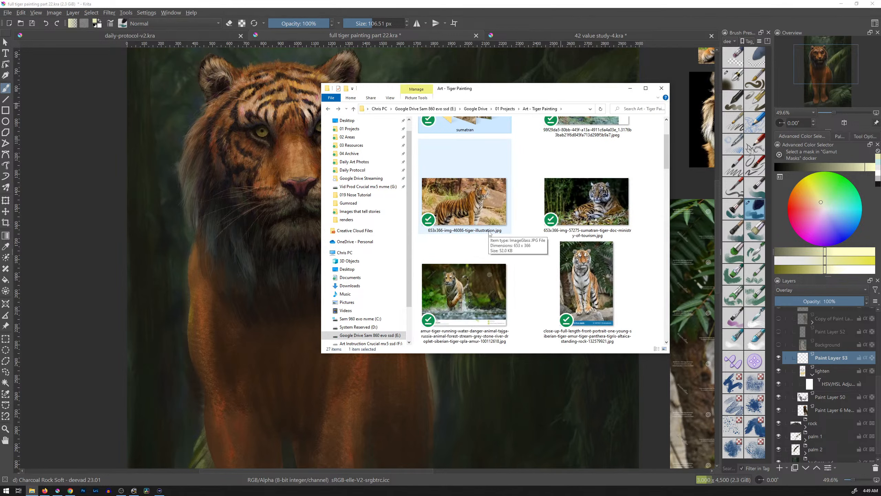
scroll(490, 233, down, 3)
scroll(489, 233, down, 3)
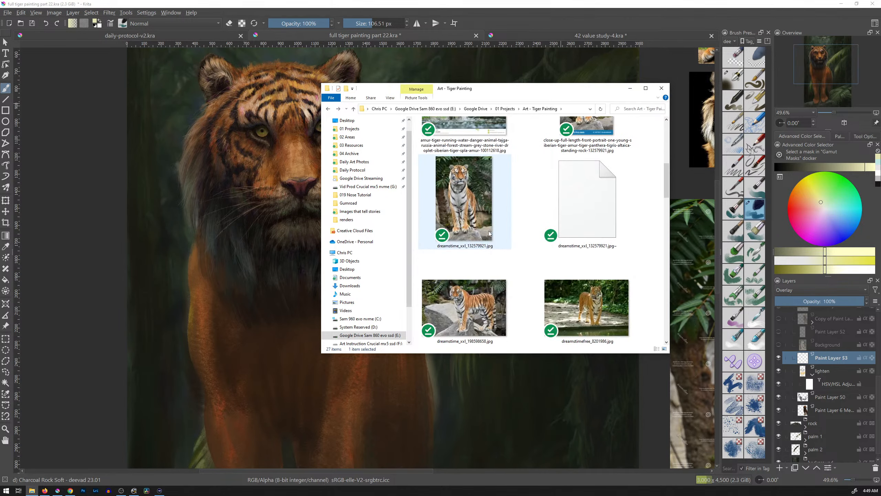
scroll(490, 233, down, 3)
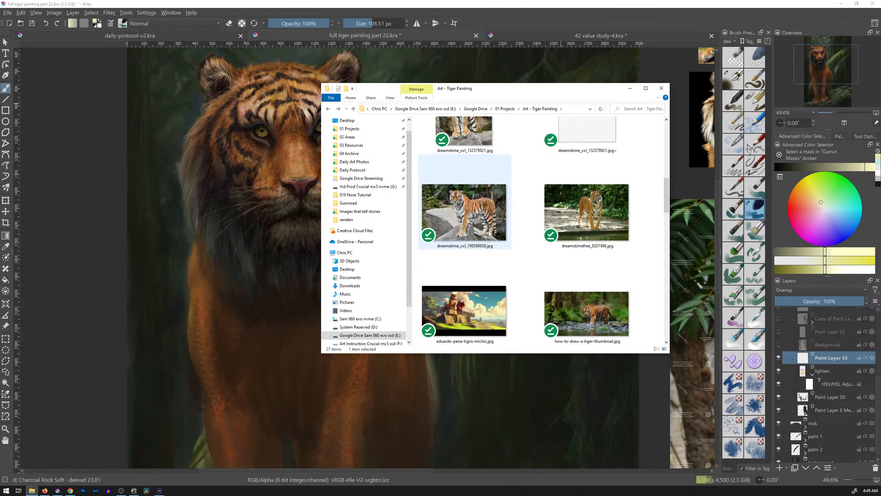
scroll(489, 233, down, 3)
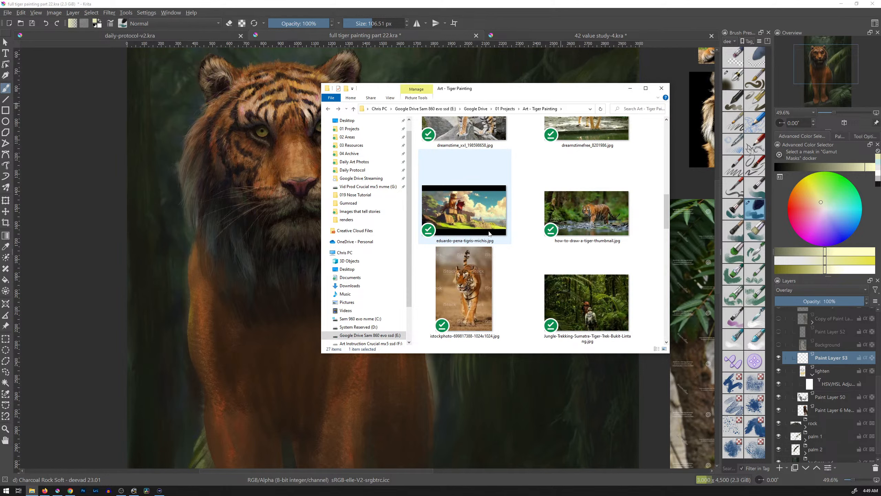
scroll(489, 233, down, 3)
scroll(489, 233, down, 3)
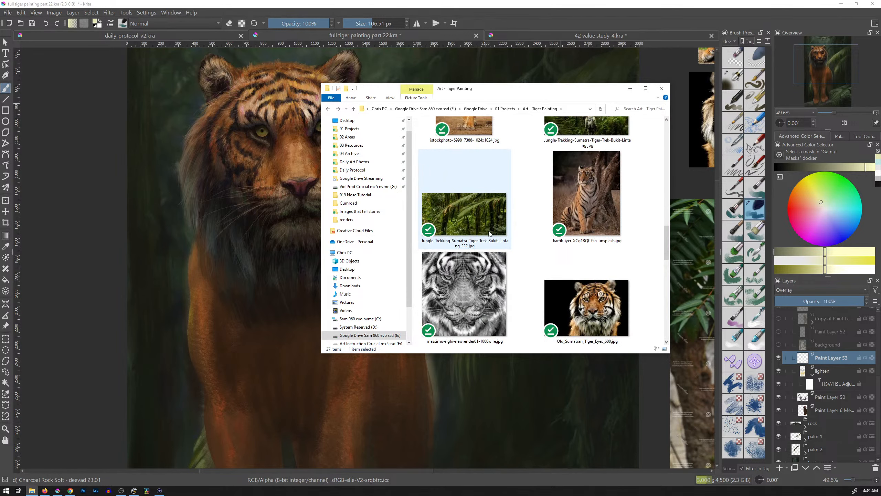
scroll(490, 233, down, 3)
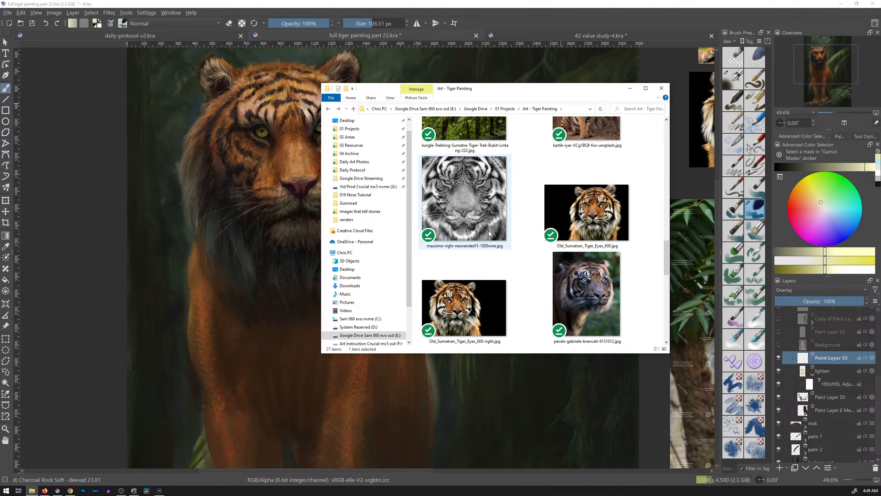
scroll(489, 231, down, 3)
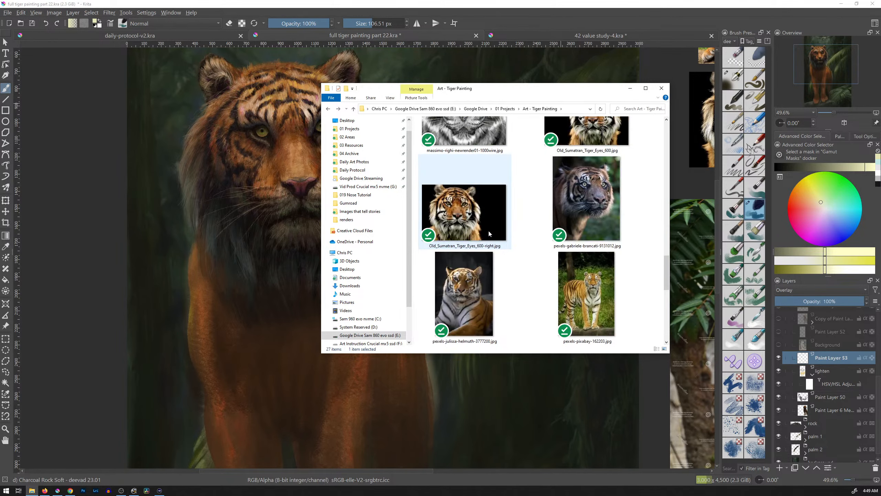
scroll(489, 229, down, 3)
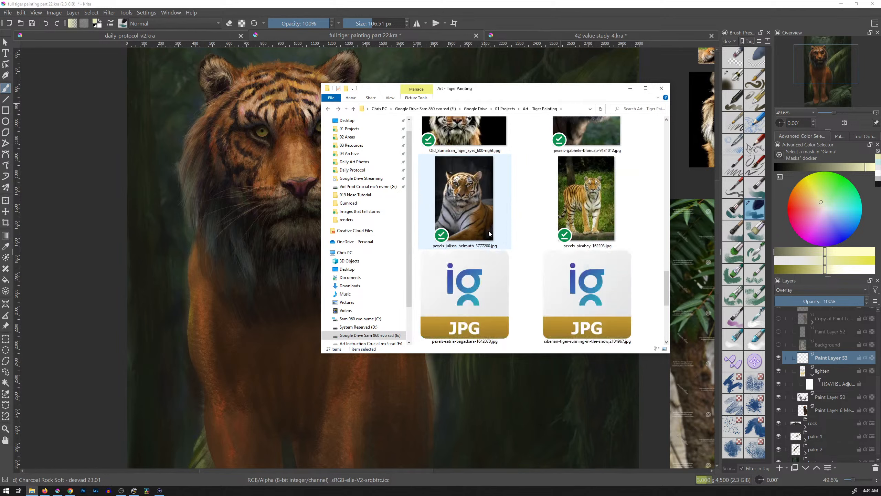
Step: Open the Pexels photo of the reclining tiger against a dark background, numbered 3777200, in Krita
click(461, 178)
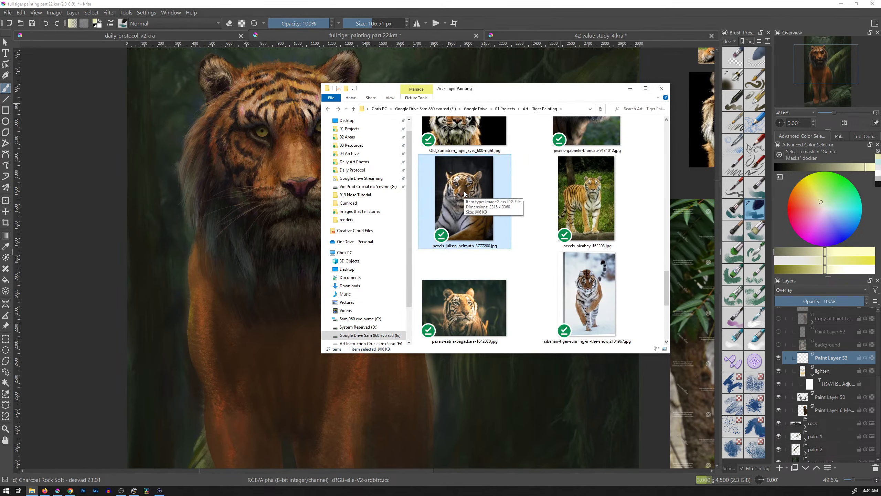
right_click(465, 191)
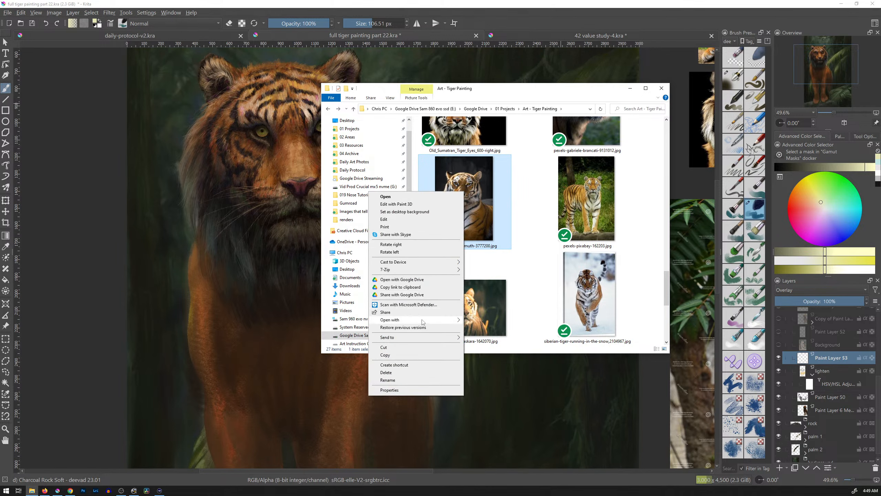
mouse_move(423, 322)
click(487, 345)
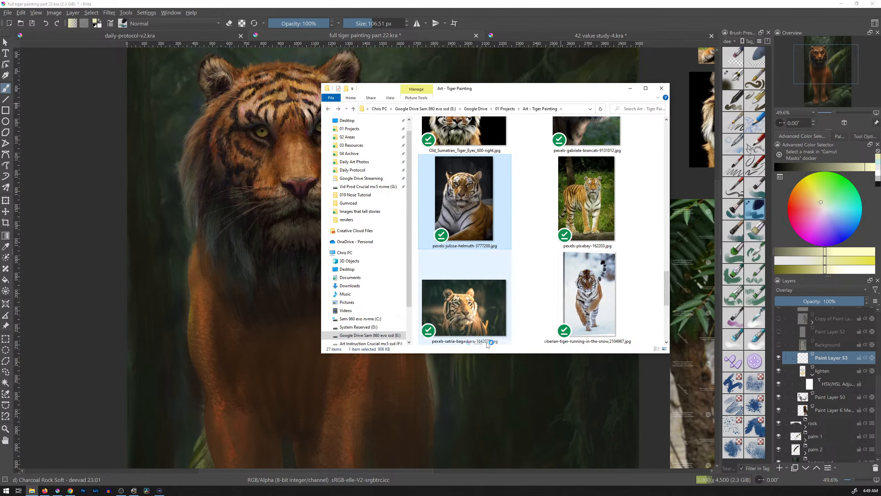
Step: Examine the sumatran-tiger-standing-rain-dublin-zoo photo up close in ImageGlass, and close it
scroll(512, 302, down, 3)
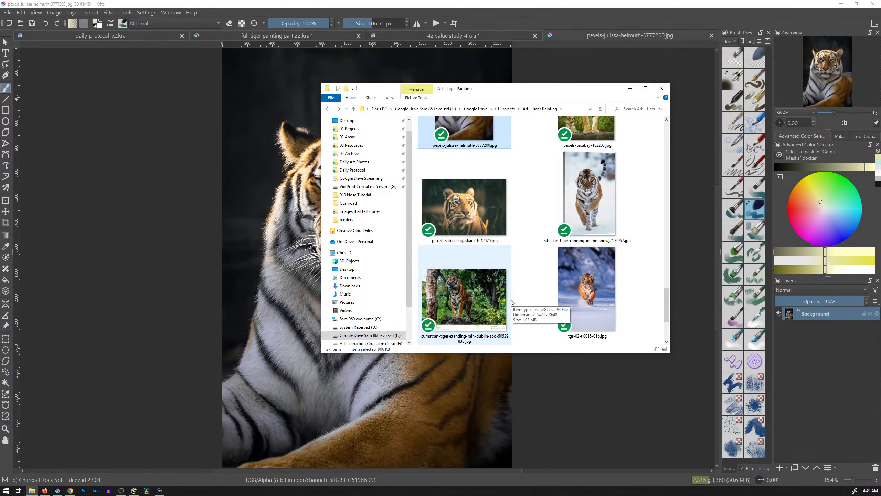
click(475, 213)
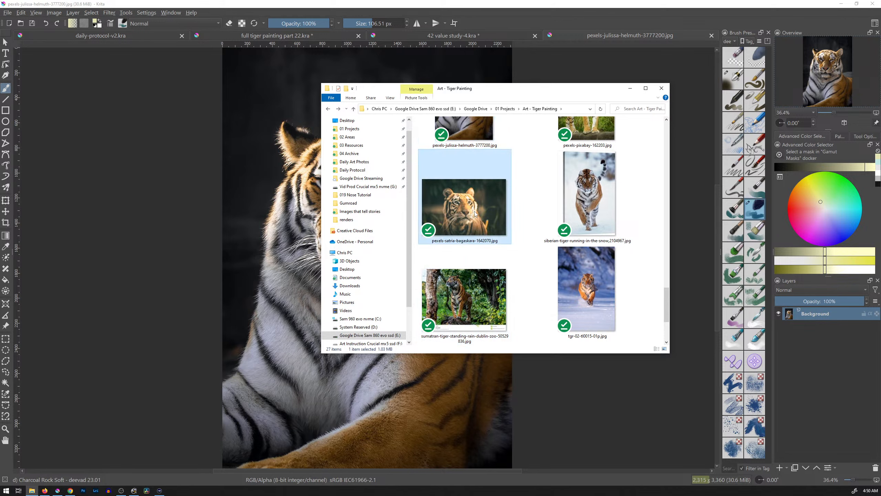
scroll(476, 213, down, 2)
scroll(476, 213, up, 2)
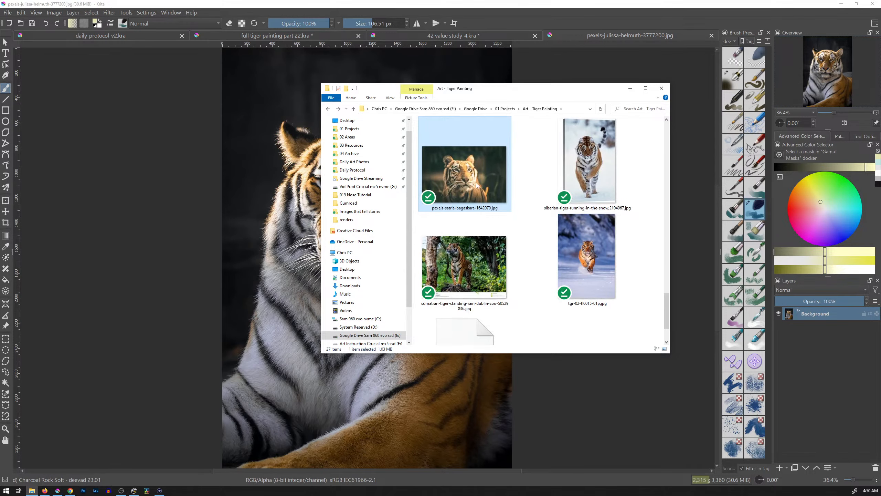
click(475, 256)
double_click(474, 257)
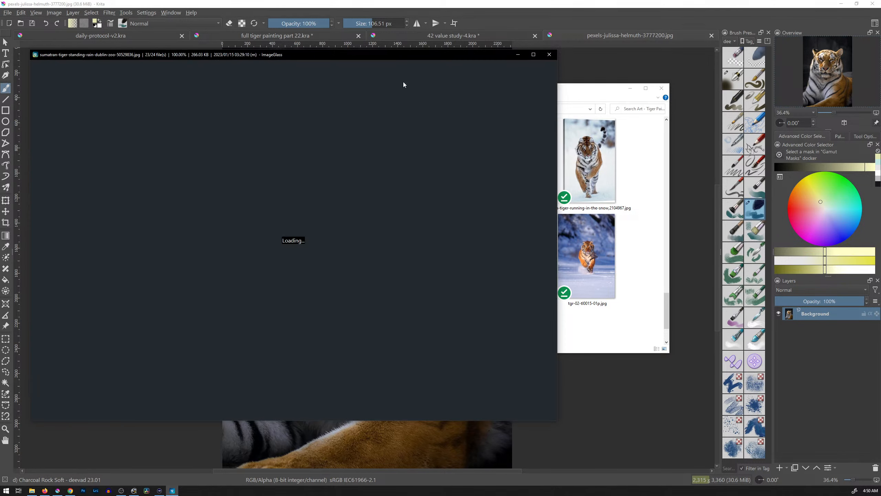
scroll(227, 162, up, 5)
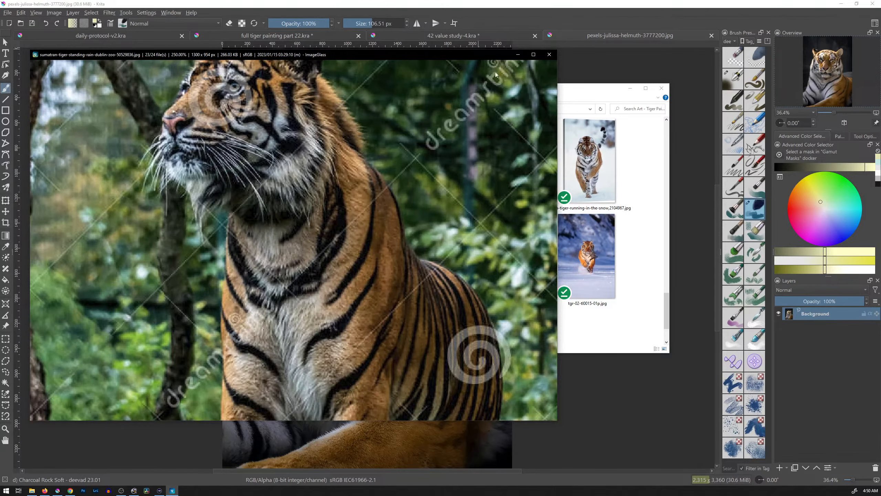
click(549, 54)
Step: Study the lighting in the Pexels tiger portrait numbered 1642070 in ImageGlass, and close it
scroll(527, 232, up, 2)
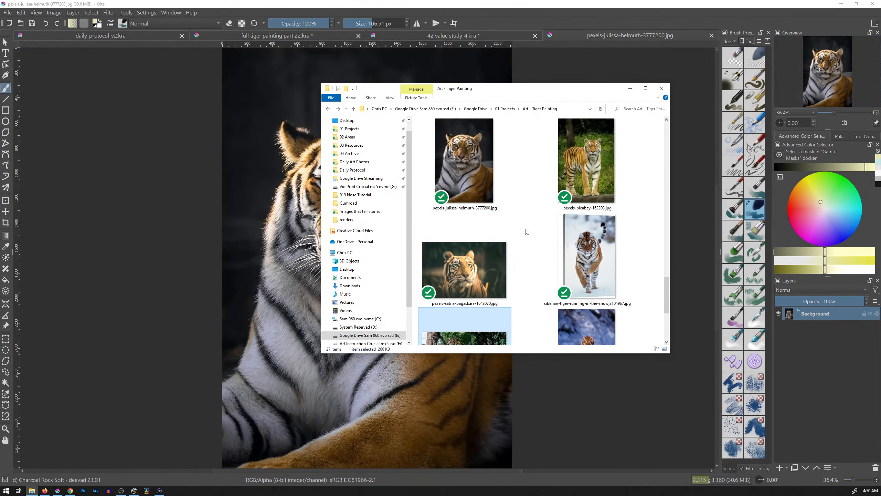
double_click(472, 264)
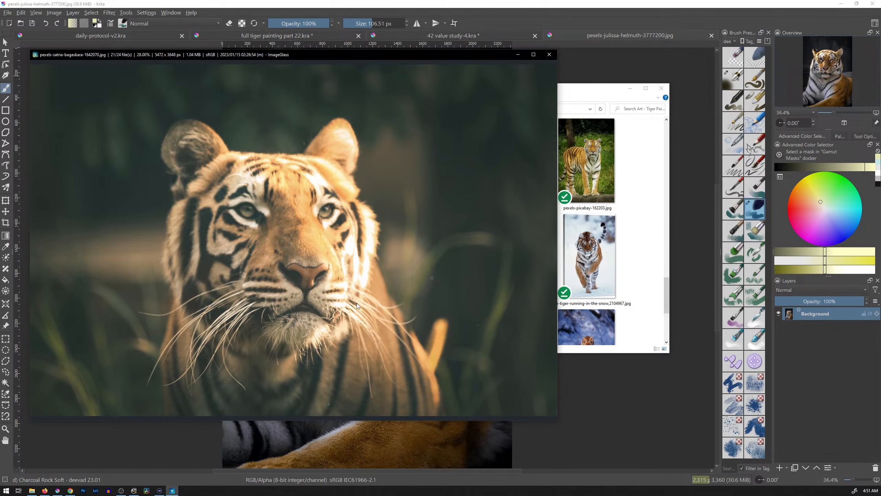
click(549, 54)
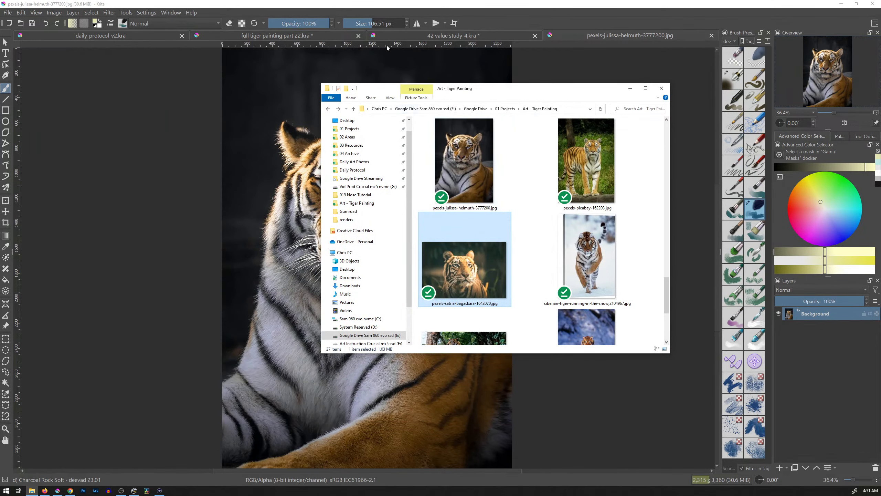
Step: Return to Krita and compare the full tiger painting with the opened reclining tiger photo
click(431, 36)
click(334, 36)
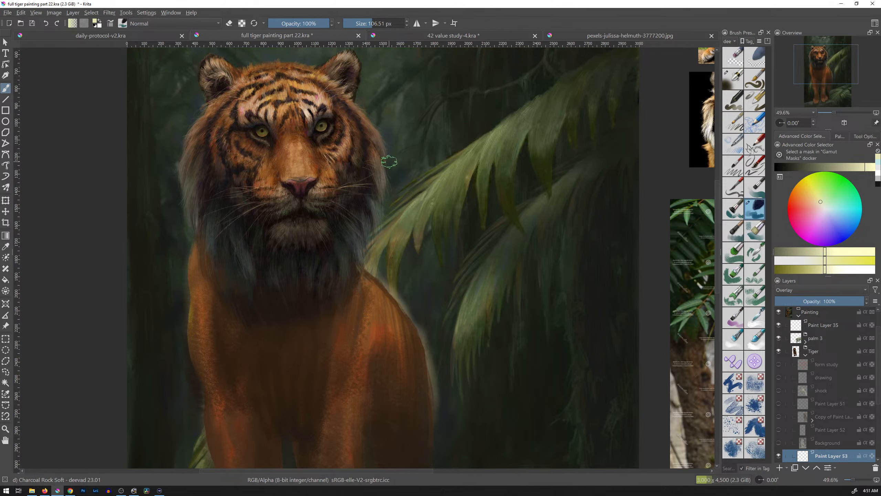
click(609, 35)
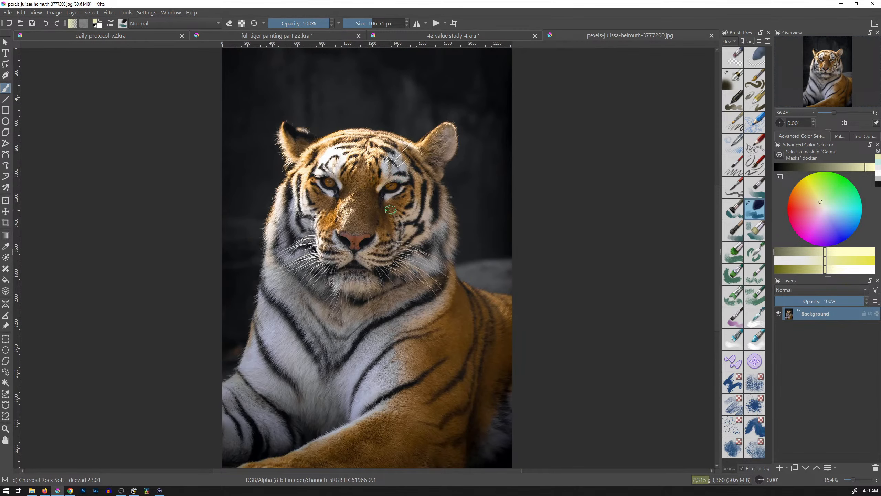
Step: Turn the reclining tiger photo grayscale with an HSV/HSL Adjustment filter mask that removes all saturation
key(ctrl+u)
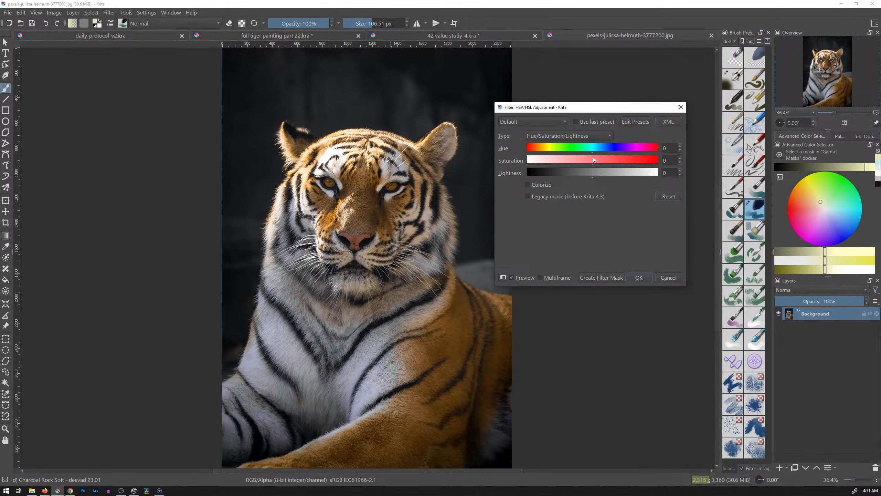
click(592, 162)
drag(592, 161, 506, 189)
click(602, 278)
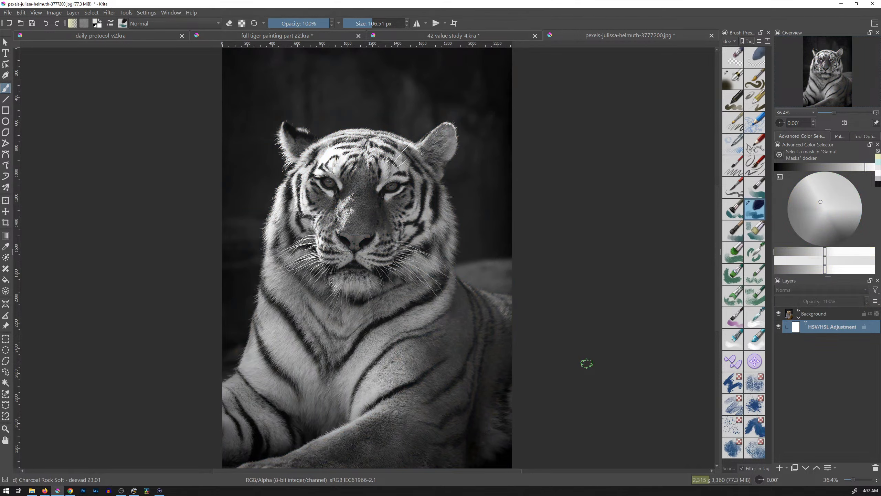
Step: Add a new empty paint layer above the Background layer of the tiger photo
click(815, 315)
mouse_move(814, 316)
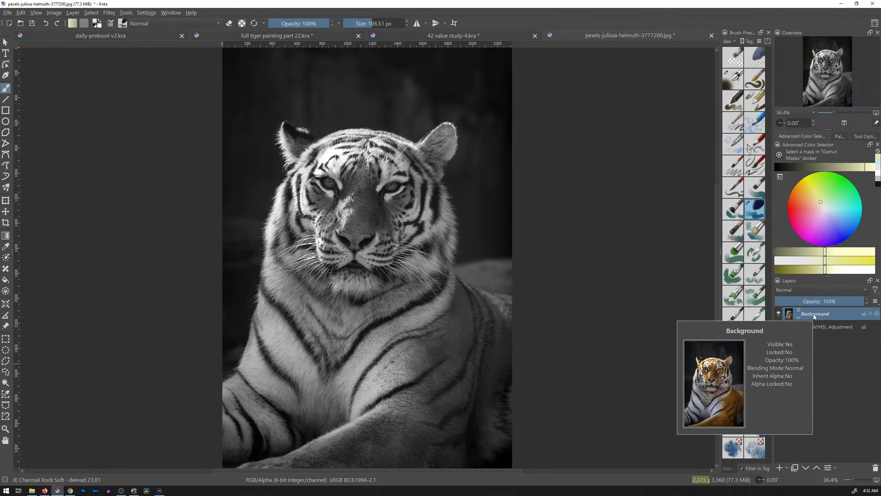
key(Insert)
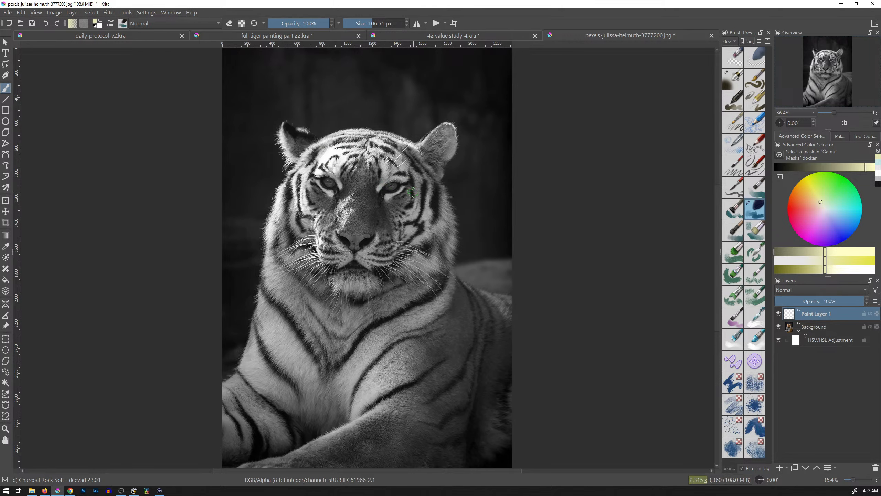
Step: Compare the tiger photo in color and grayscale by toggling the HSV/HSL Adjustment mask, leaving the mask visible
click(779, 341)
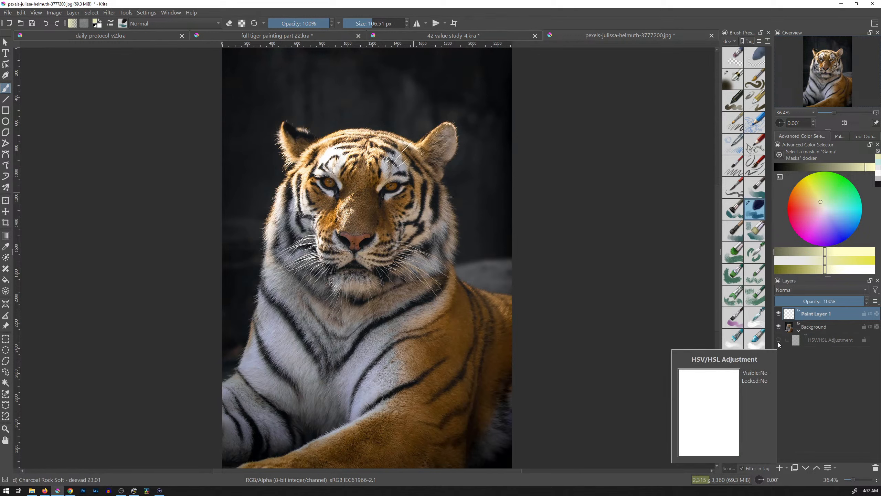
click(779, 341)
click(779, 340)
click(779, 341)
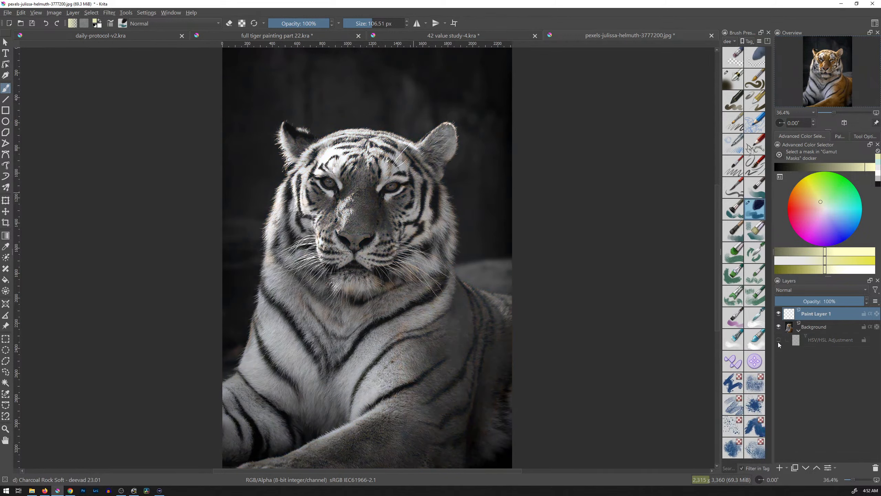
click(778, 341)
click(778, 343)
click(779, 342)
click(778, 342)
click(779, 343)
click(779, 343)
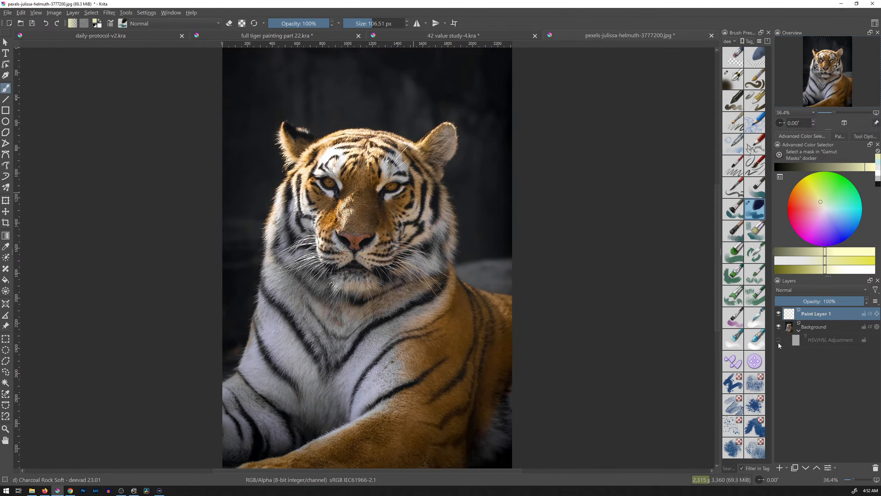
click(778, 343)
click(778, 343)
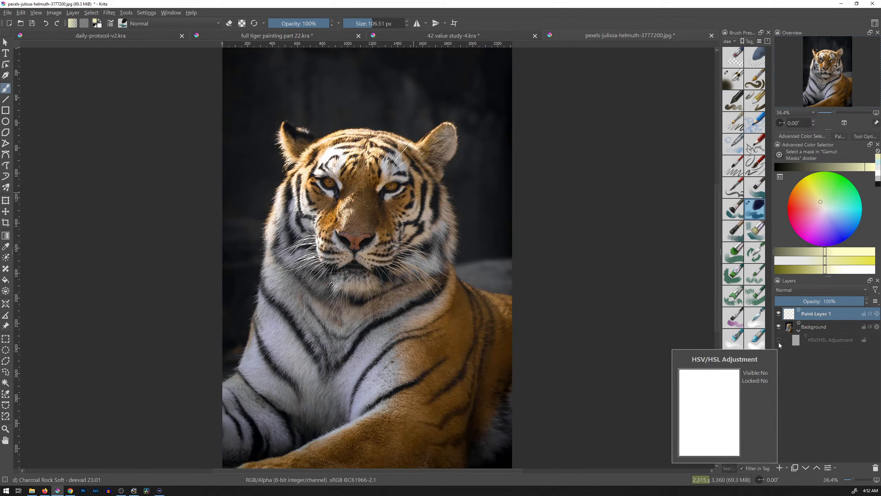
click(779, 342)
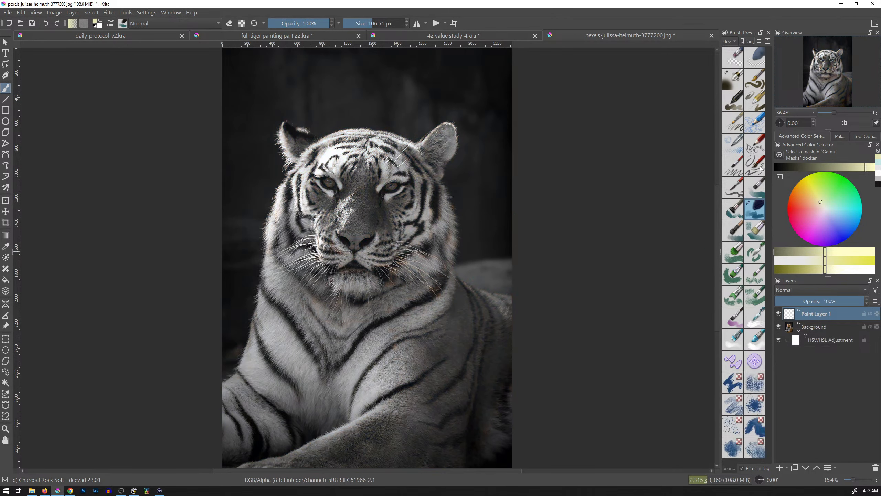
Step: Sample white from the tiger's brow and paint a short swatch above its head with the Basic Oval Brush at 40 px
click(734, 101)
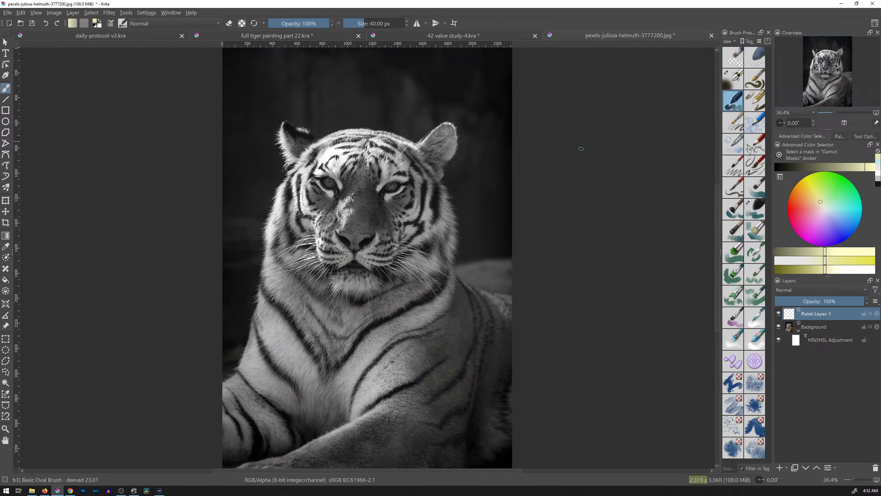
drag(481, 198, 493, 228)
key(ctrl+z)
key(ctrl)
ctrl+click(338, 151)
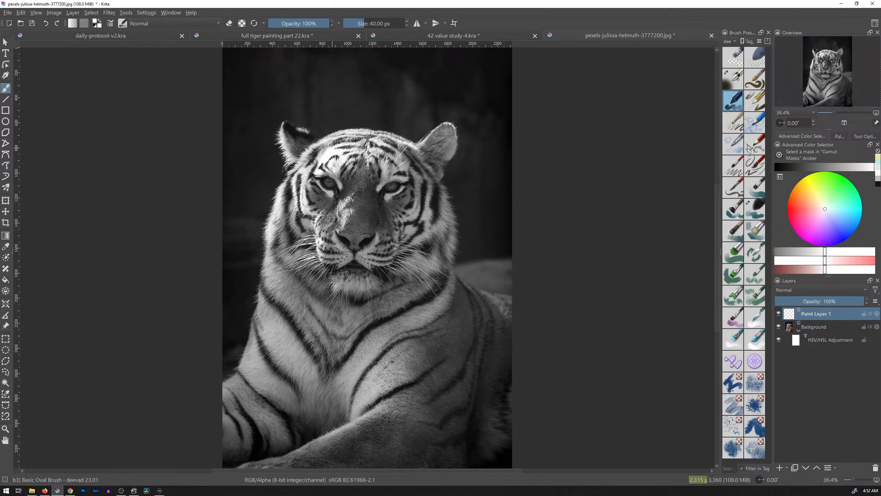
mouse_move(400, 90)
mouse_down()
mouse_move(410, 74)
mouse_move(400, 89)
mouse_up()
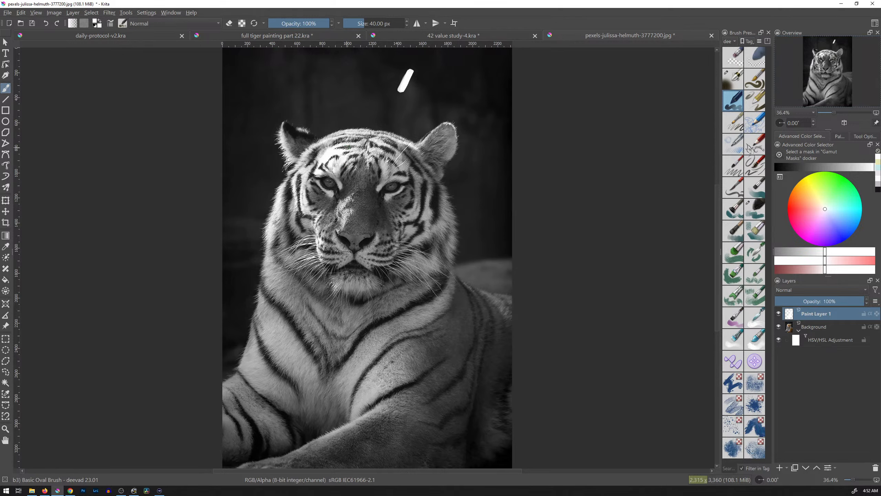
Step: Sample lit grays from the tiger's forehead and paint light swatches alongside the white swatch above its head
ctrl+click(324, 151)
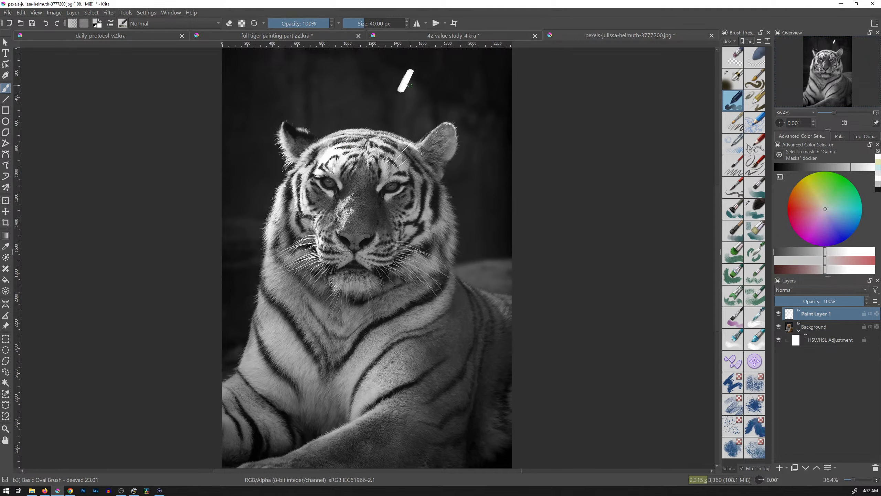
drag(407, 90, 412, 78)
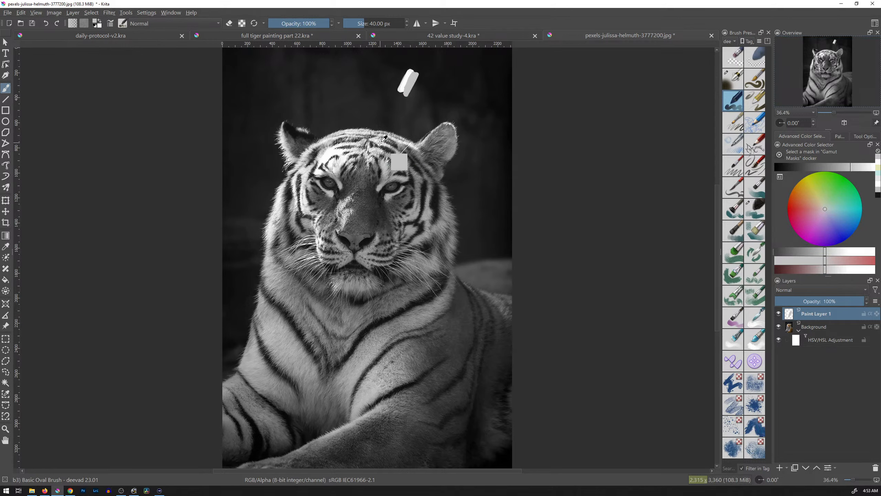
ctrl+click(384, 142)
mouse_move(415, 88)
mouse_down()
mouse_move(419, 78)
mouse_move(414, 98)
mouse_up()
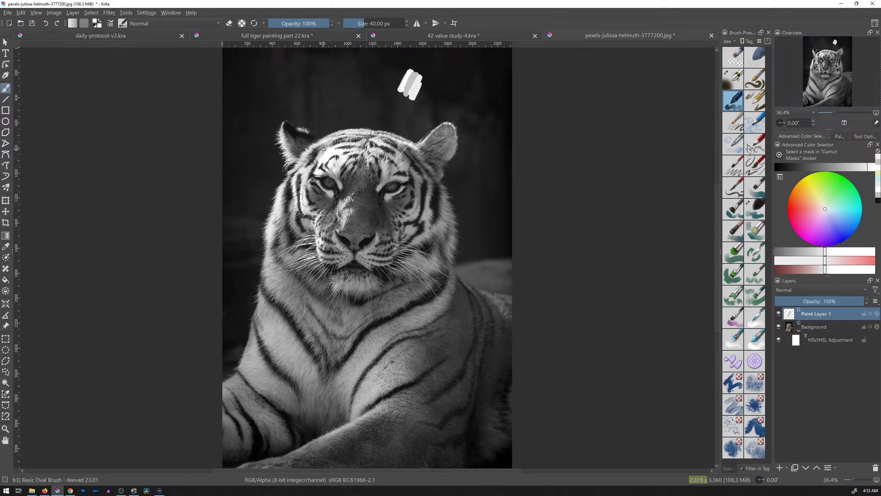
mouse_move(421, 88)
mouse_down()
mouse_move(418, 99)
mouse_move(425, 93)
mouse_up()
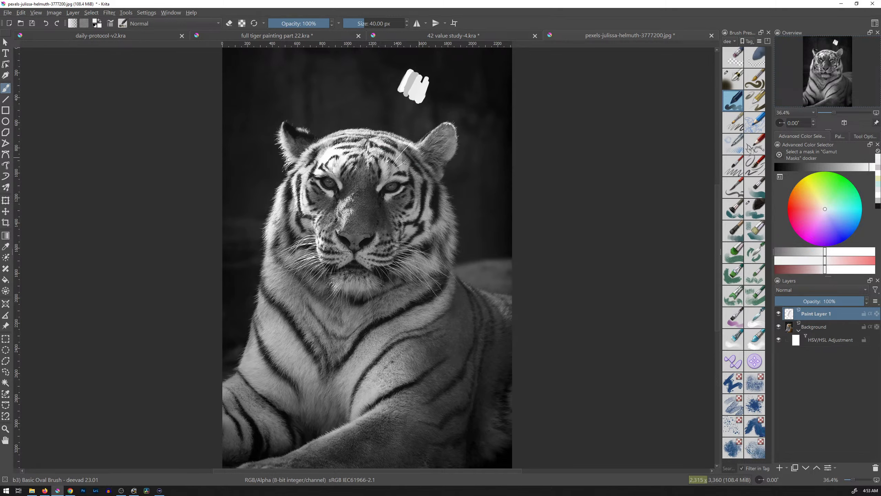
Step: Sample the lit and shadowed grays of the tiger's nose bridge and paint a separate light-to-dark swatch group above its ear
ctrl+click(345, 201)
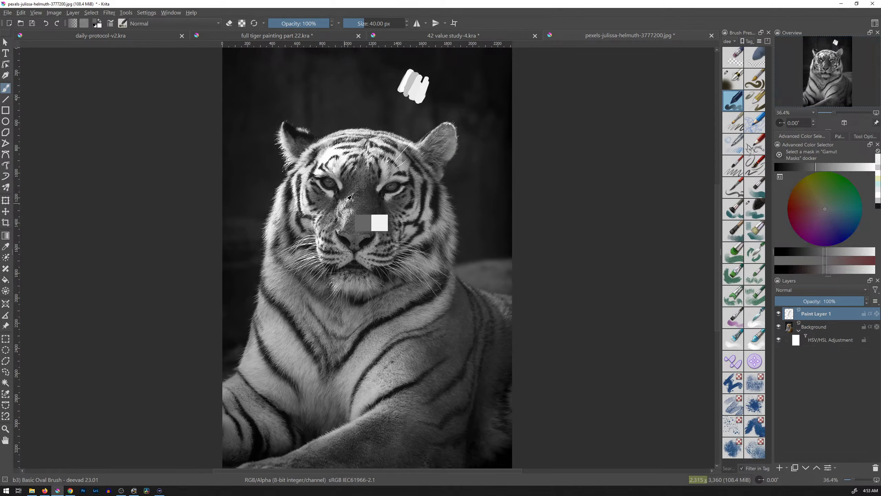
ctrl+click(347, 200)
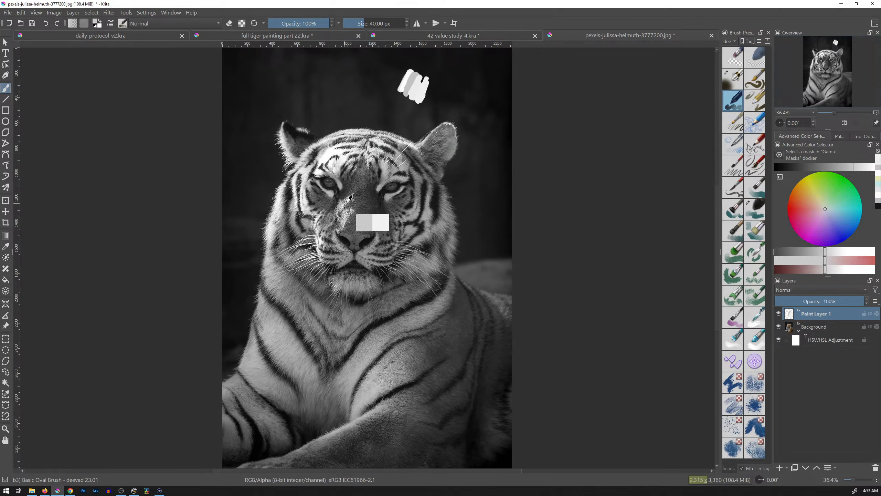
ctrl+click(347, 200)
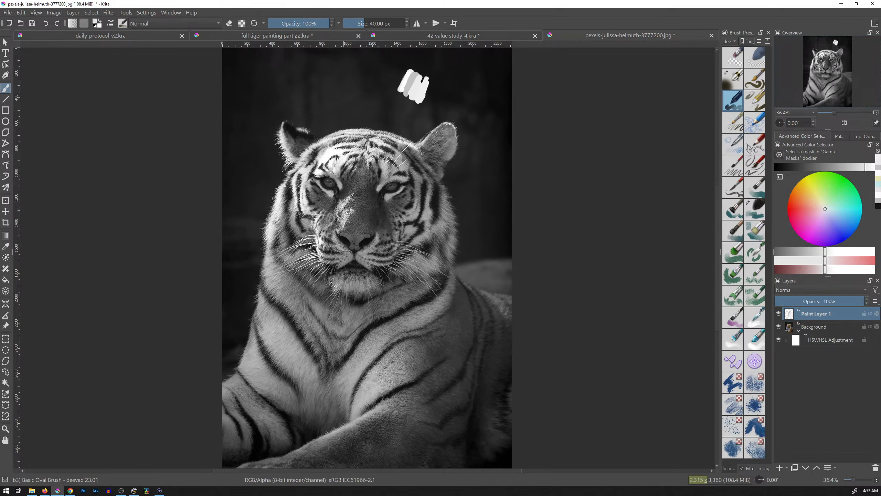
ctrl+click(347, 201)
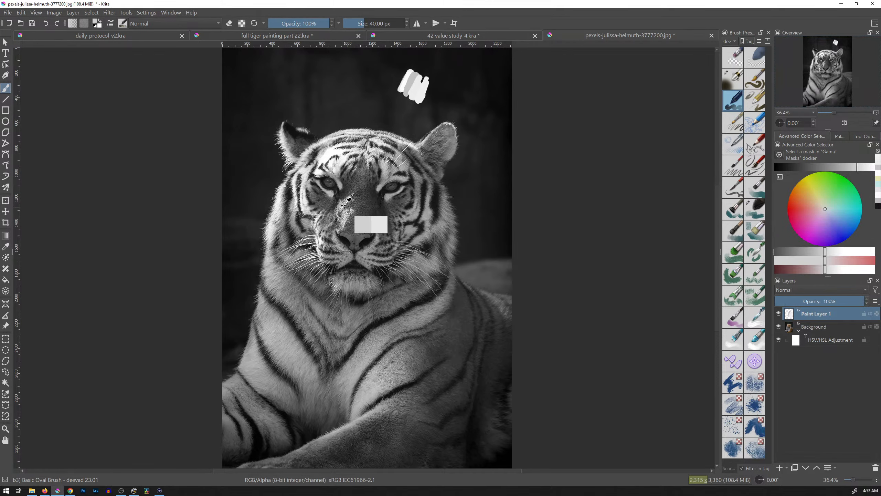
ctrl+click(347, 201)
mouse_move(435, 109)
mouse_down()
mouse_move(454, 84)
mouse_move(415, 139)
mouse_move(456, 87)
mouse_move(445, 103)
mouse_up()
ctrl+click(372, 224)
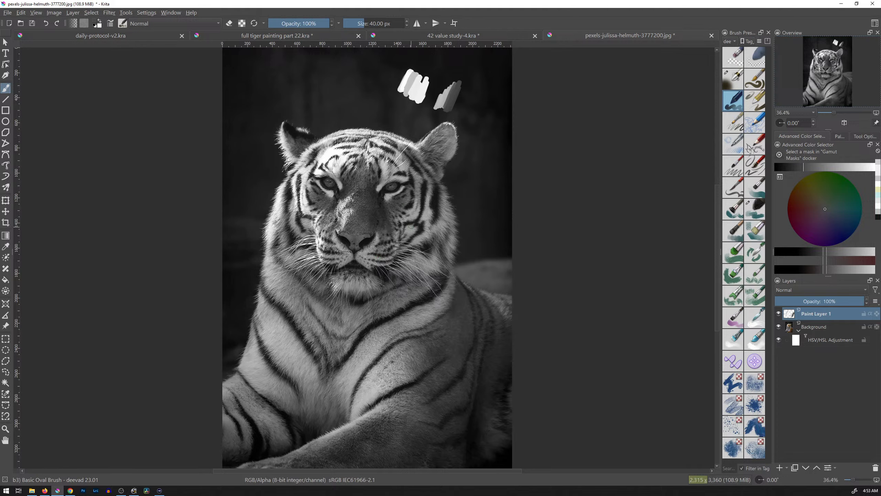
Step: Sample grays from the tiger's shaded cheek and ear and paint a mid-gray swatch group in the background beside the ear
ctrl+click(380, 209)
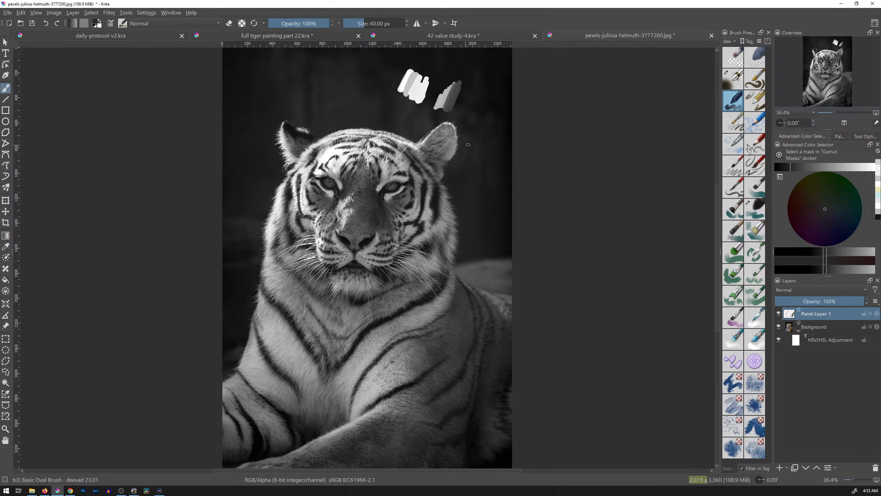
ctrl+click(411, 213)
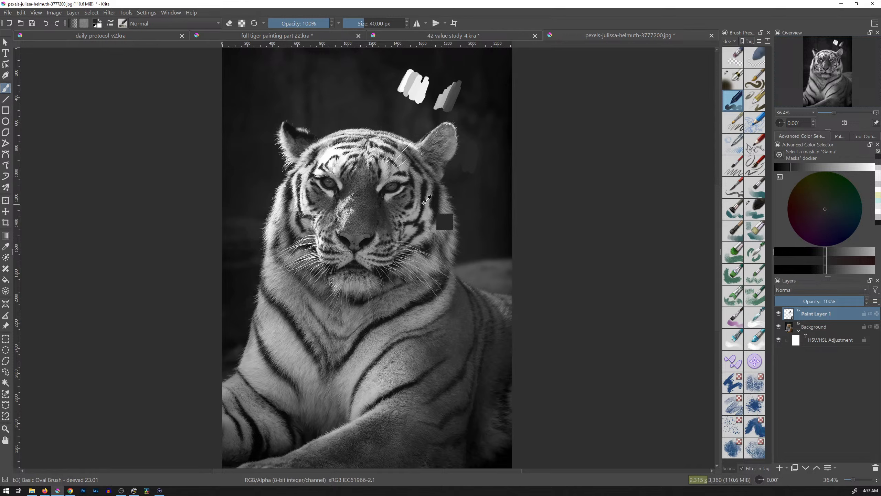
ctrl+click(412, 212)
mouse_move(475, 156)
mouse_down()
mouse_move(474, 168)
mouse_move(478, 148)
mouse_move(480, 172)
mouse_up()
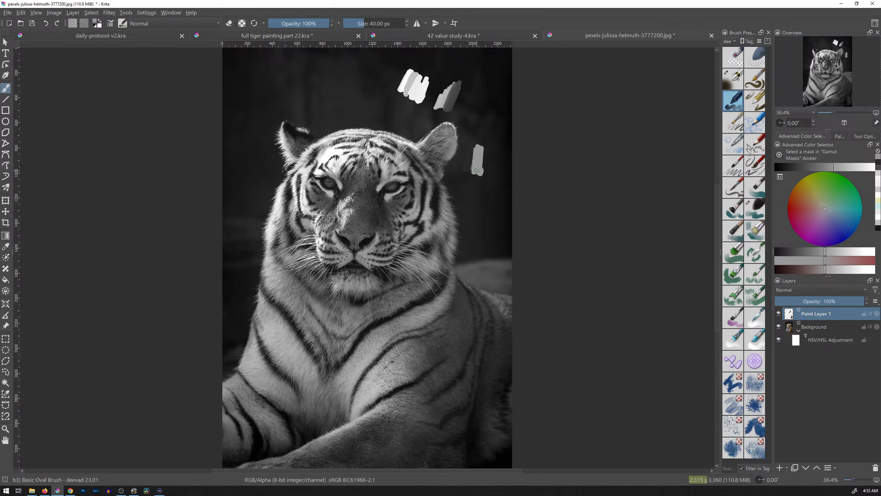
ctrl+click(427, 144)
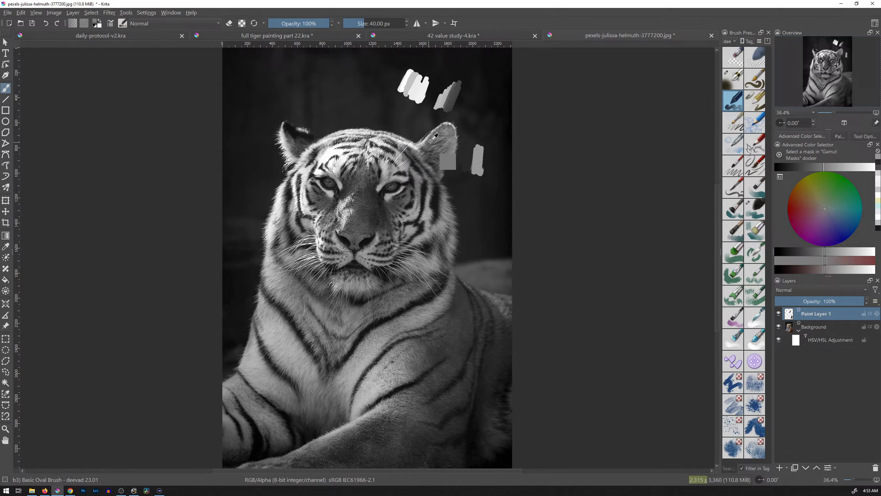
mouse_move(483, 173)
mouse_down()
mouse_move(485, 155)
mouse_move(488, 182)
mouse_move(487, 159)
mouse_up()
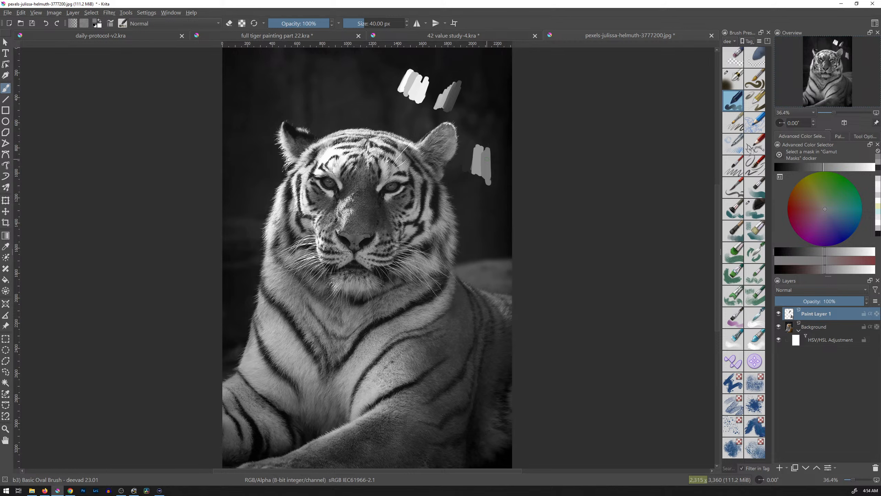
Step: Hide the HSV/HSL Adjustment mask and paint orange to pale cream swatches beside the cheek, sampled from the tiger's sunlit face fur
click(779, 340)
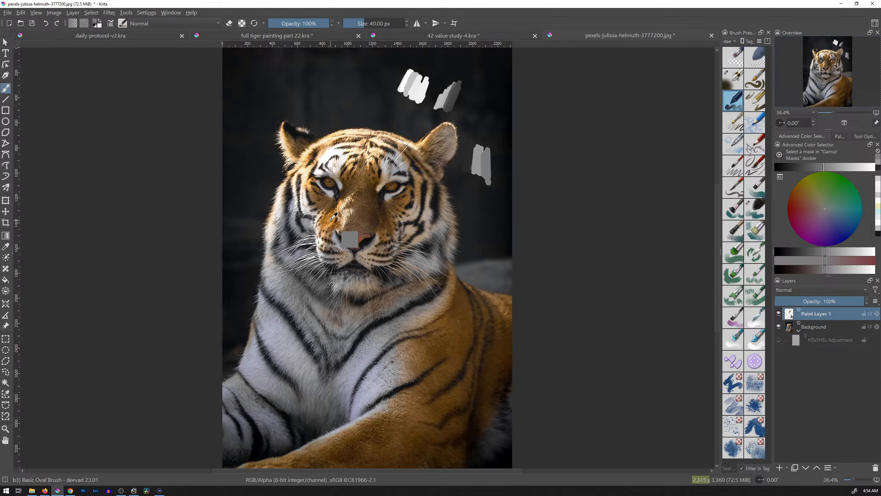
ctrl+click(349, 237)
mouse_move(469, 216)
mouse_down()
mouse_move(470, 229)
mouse_move(472, 205)
mouse_move(481, 216)
mouse_move(486, 208)
mouse_up()
ctrl+click(359, 230)
ctrl+click(351, 177)
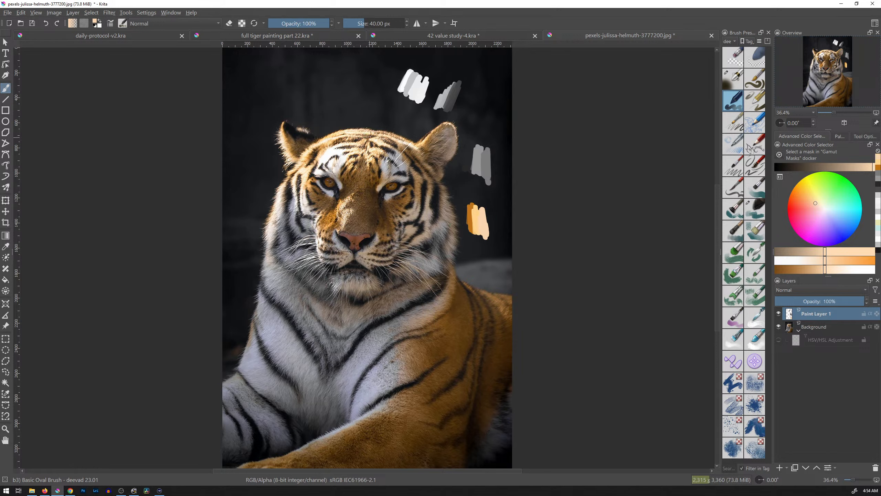
ctrl+click(349, 162)
mouse_move(488, 215)
mouse_down()
mouse_move(489, 233)
mouse_move(495, 227)
mouse_up()
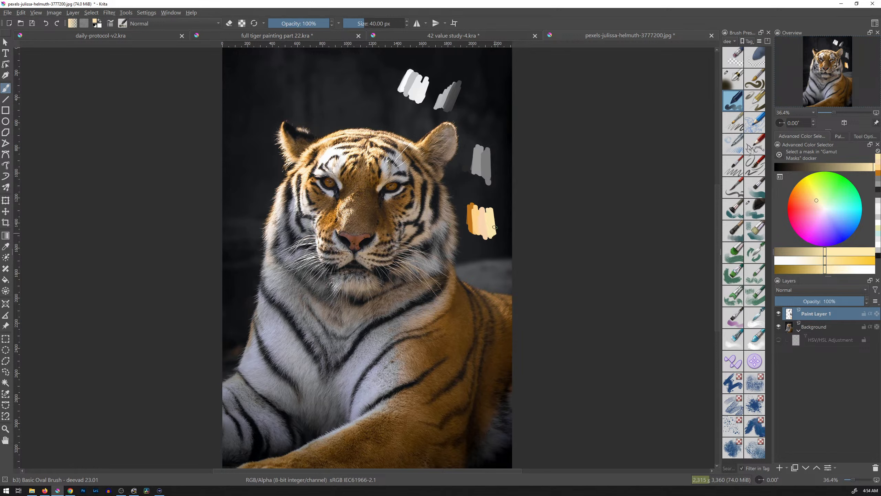
ctrl+click(428, 138)
drag(495, 209, 503, 234)
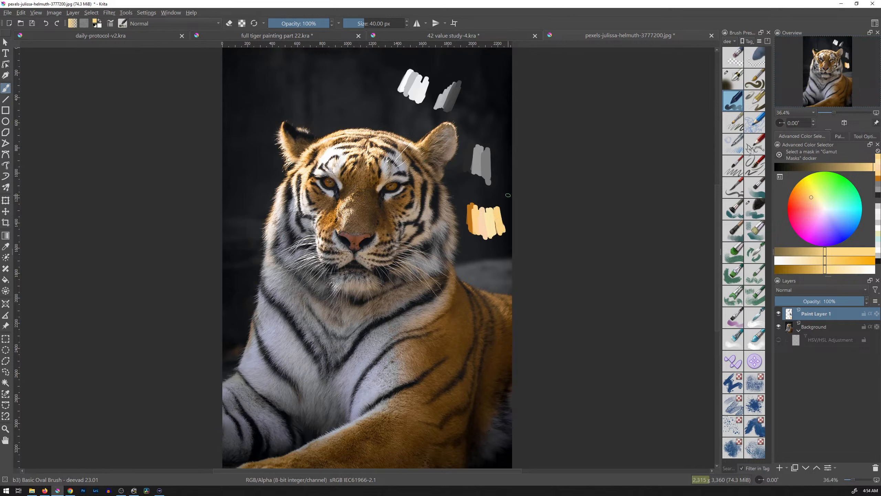
Step: Extend the warm swatch row with orange and light tan strokes sampled from the lit muzzle and the fur around the eye
ctrl+click(336, 216)
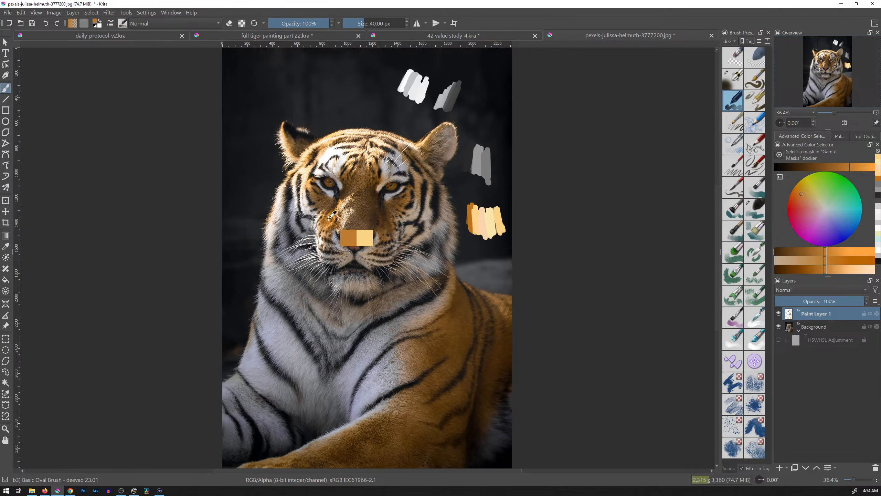
mouse_move(460, 206)
mouse_down()
mouse_move(464, 226)
mouse_move(466, 214)
mouse_up()
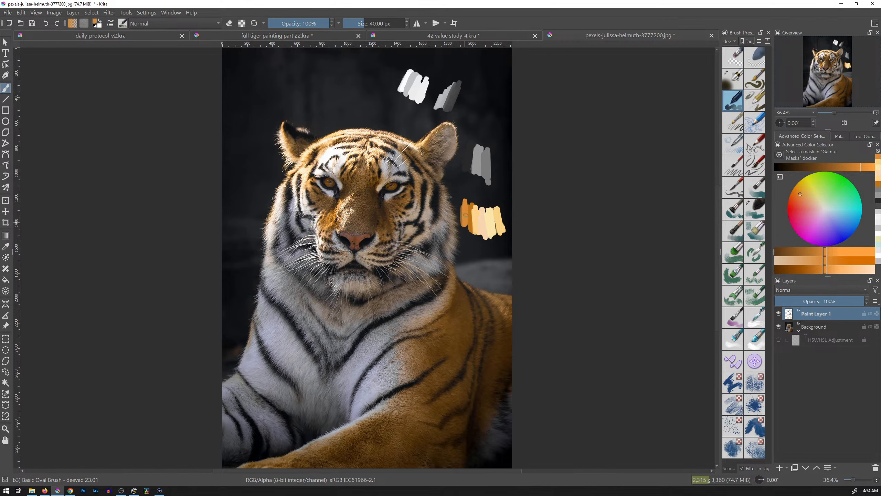
ctrl+click(309, 185)
drag(459, 209, 465, 191)
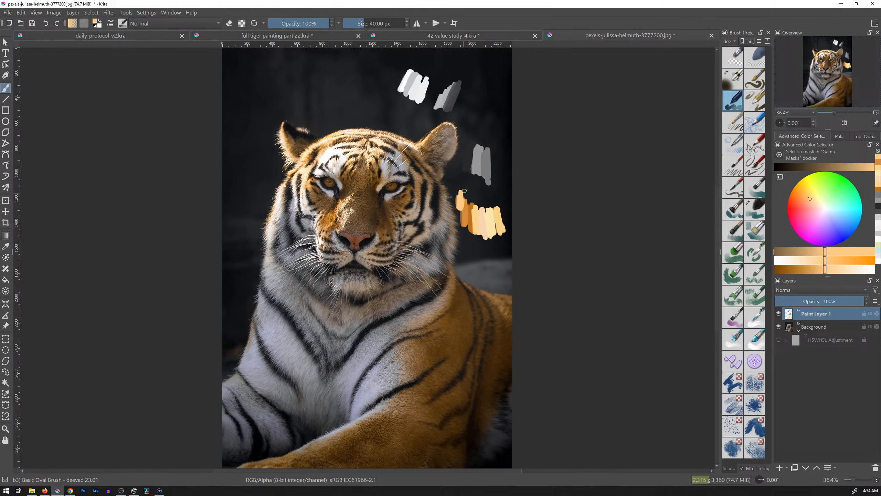
ctrl+click(333, 190)
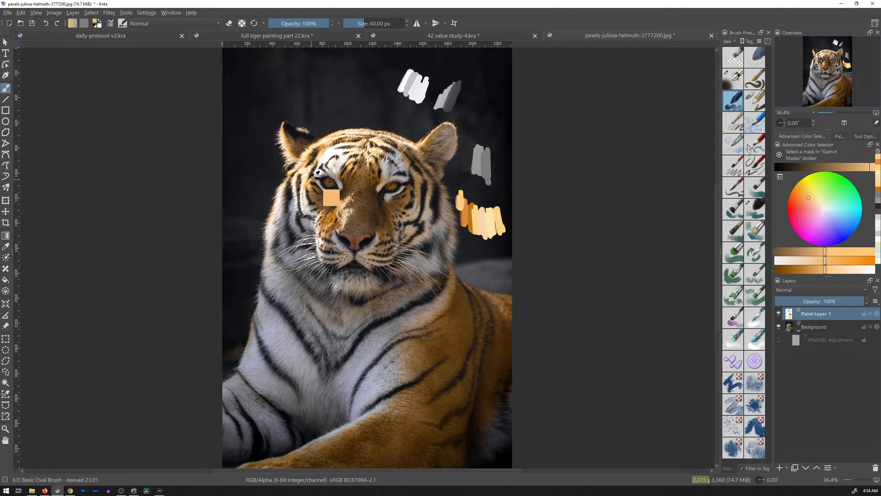
drag(467, 192, 469, 203)
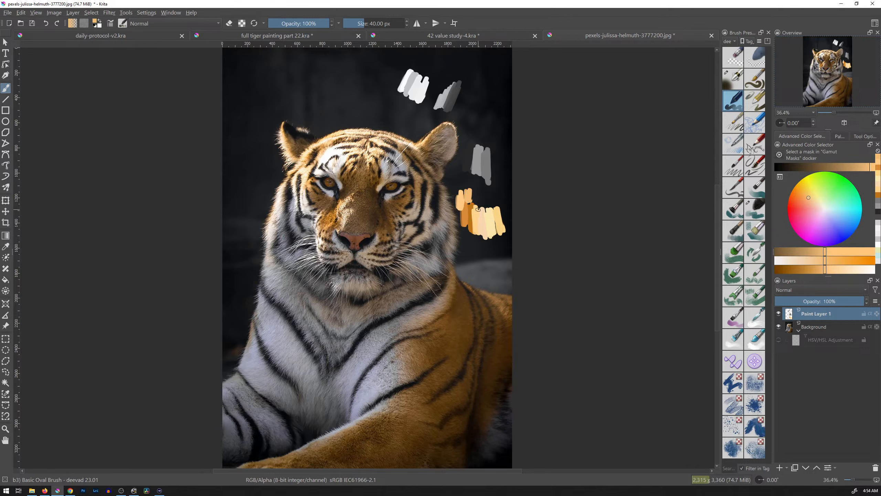
Step: Sample shadow browns from the nose and the shaded side of the face and paint them as a row beneath the light swatches
ctrl+click(403, 203)
mouse_move(461, 242)
mouse_down()
mouse_move(466, 258)
mouse_move(494, 271)
mouse_up()
ctrl+click(395, 204)
ctrl+click(377, 197)
ctrl+click(364, 198)
ctrl+click(362, 219)
ctrl+click(359, 223)
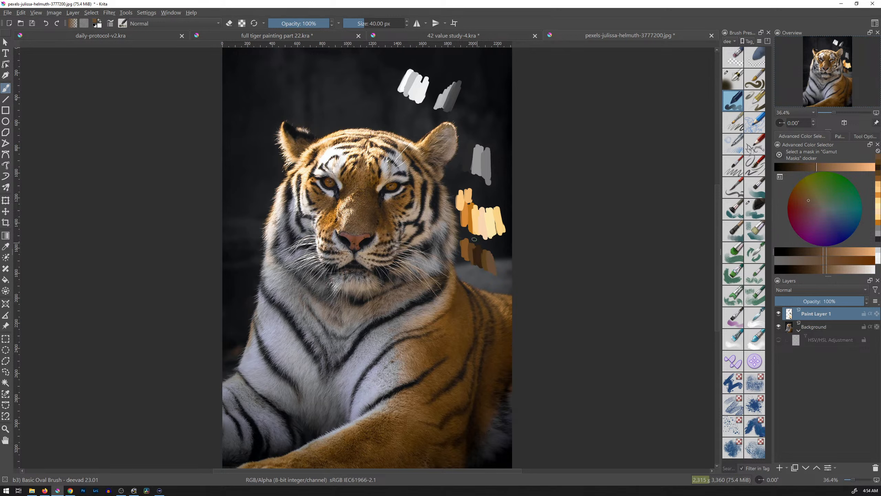
Step: Extend the shadow swatch row with more browns sampled from the tiger's shaded cheek and forehead fur
ctrl+click(435, 219)
mouse_move(496, 256)
mouse_down()
mouse_move(500, 274)
mouse_move(506, 247)
mouse_up()
ctrl+click(426, 177)
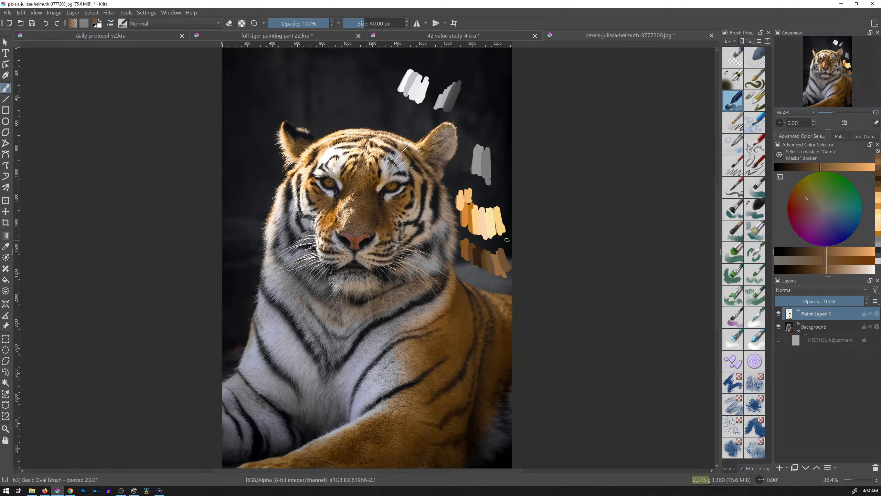
ctrl+click(352, 150)
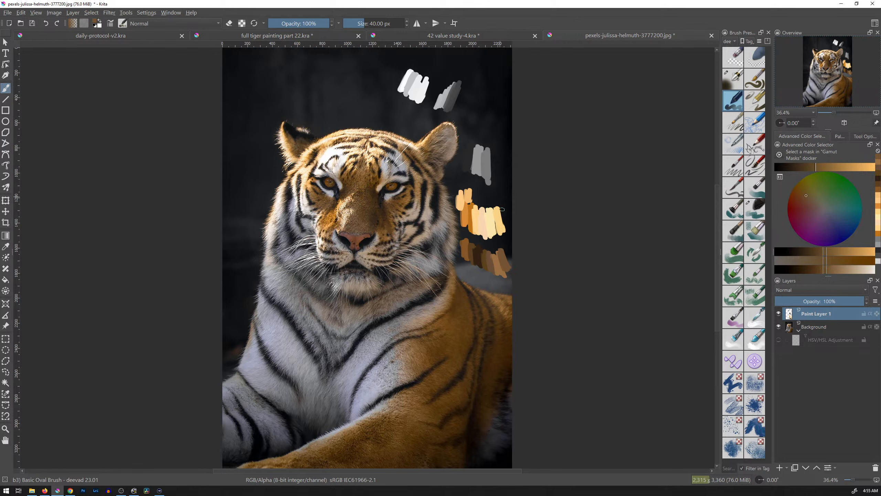
drag(504, 252, 508, 243)
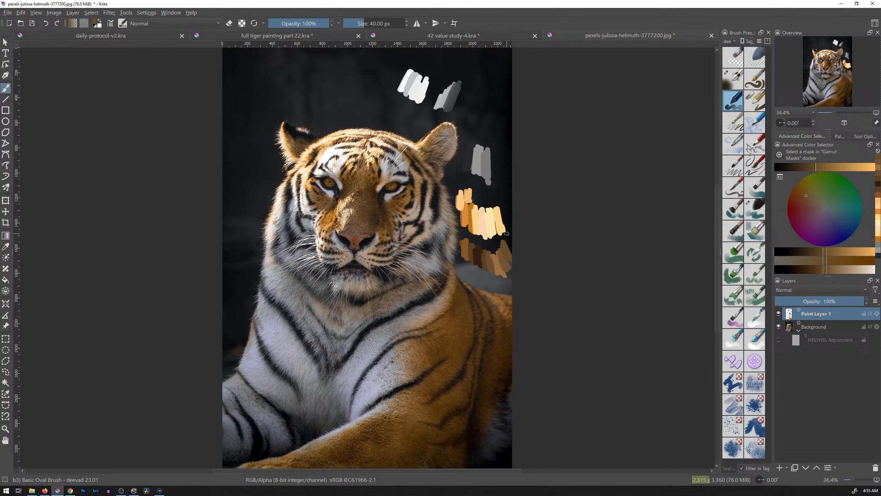
Step: Desaturate the swatches on Paint Layer 1 with an HSV/HSL Adjustment filter mask at saturation -100
drag(503, 286, 523, 232)
drag(528, 183, 607, 291)
drag(600, 238, 581, 228)
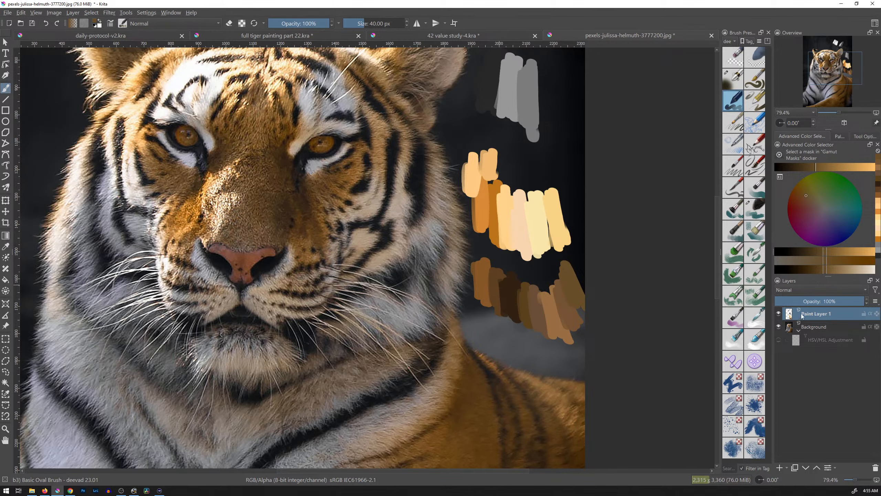
key(ctrl+u)
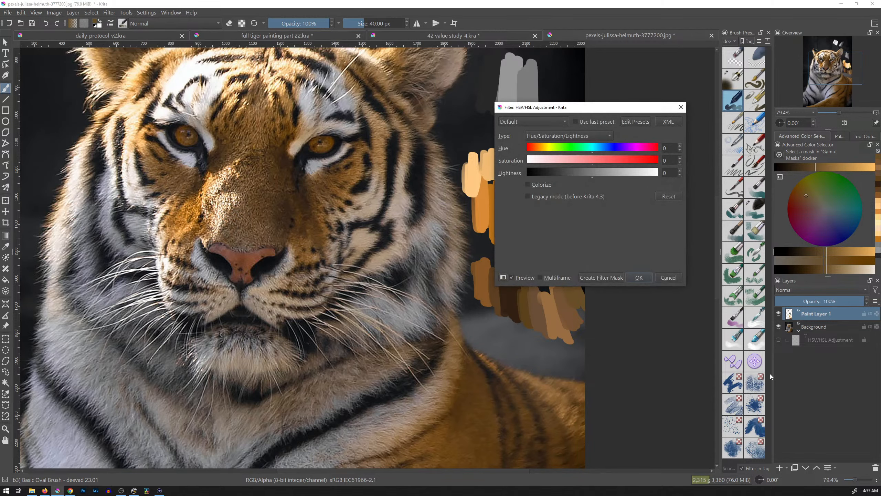
drag(574, 163, 442, 250)
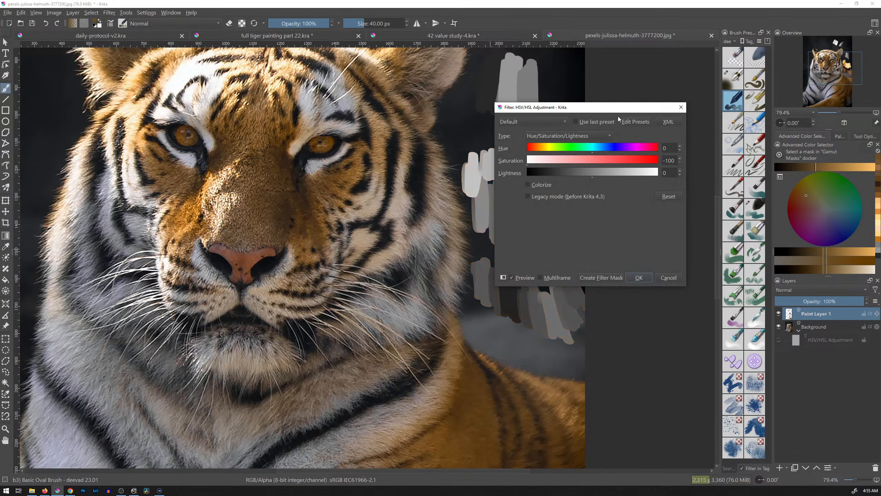
drag(637, 107, 707, 66)
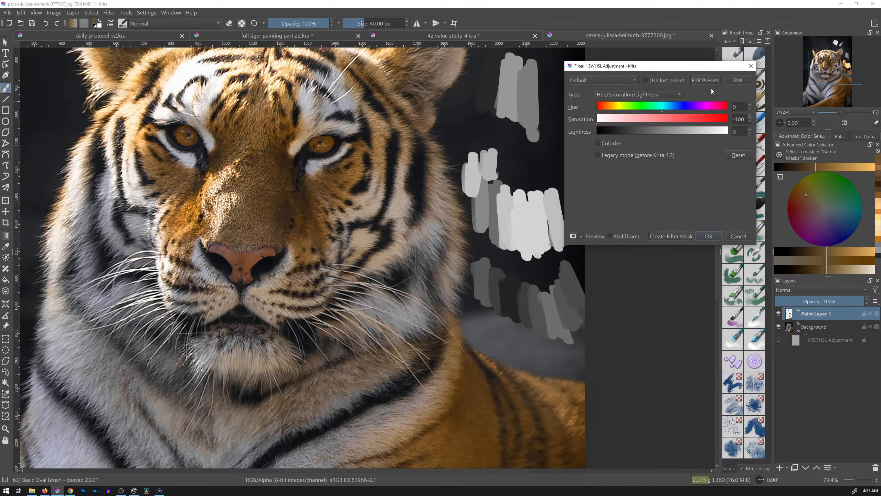
click(690, 239)
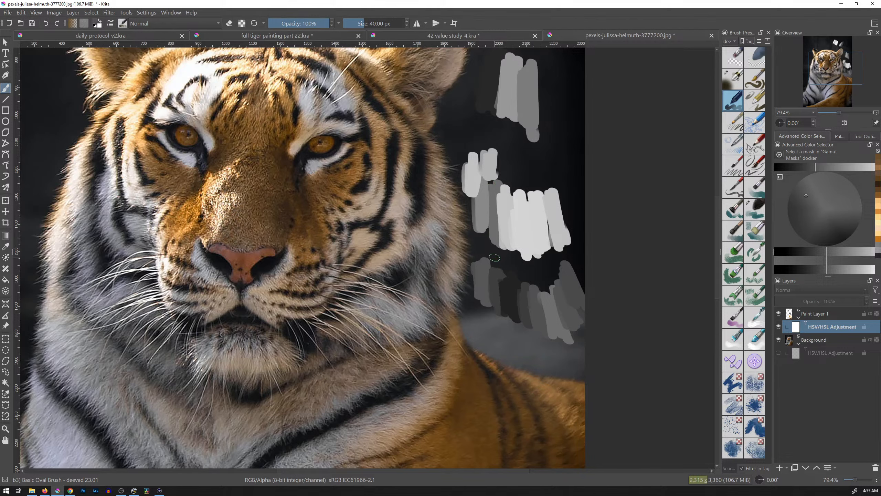
Step: Compare the gray values of the darkest lit-side swatch and the lightest shadow-side swatch by sampling each in turn
key(ctrl)
ctrl+click(494, 217)
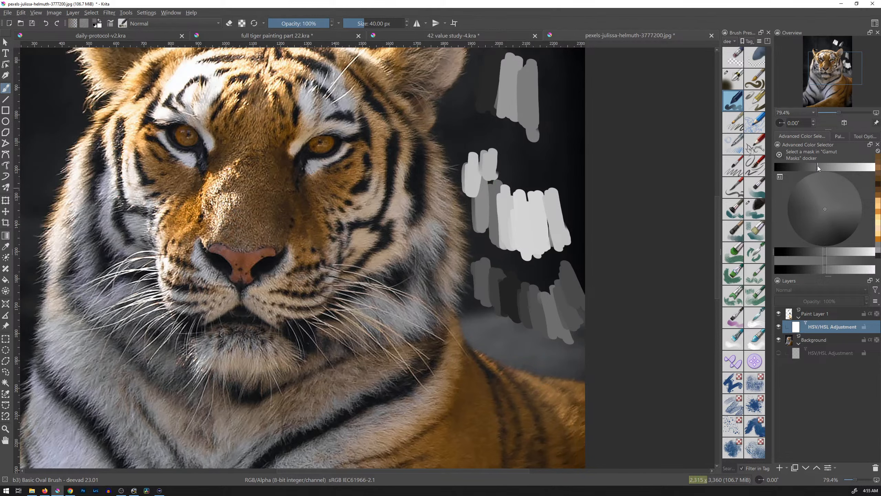
ctrl+click(488, 273)
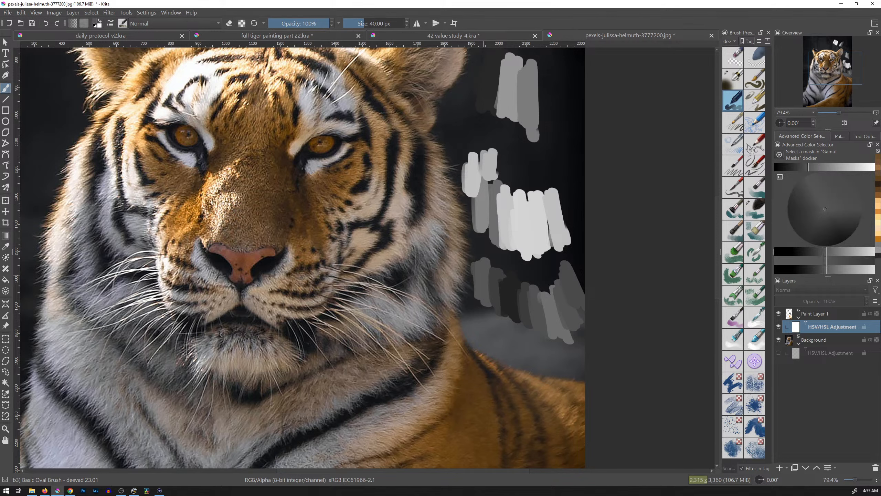
ctrl+click(487, 209)
ctrl+click(486, 267)
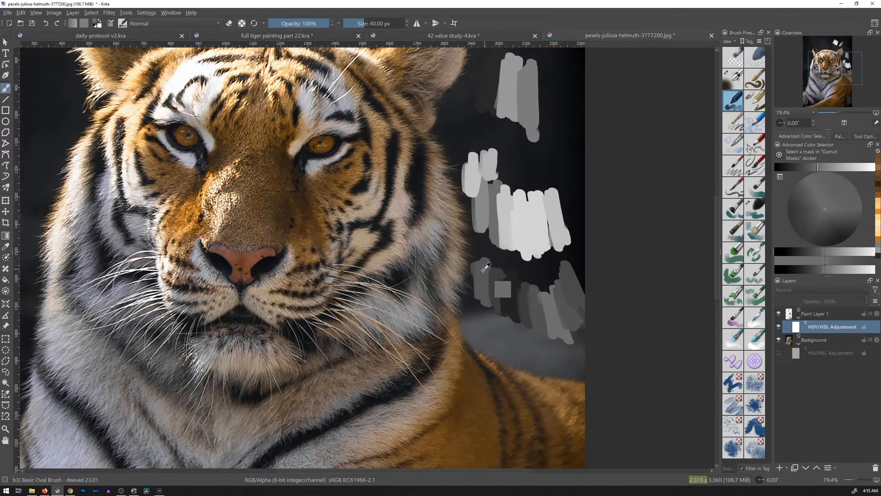
Step: Hide the HSV/HSL Adjustment mask on the swatches and make Paint Layer 1 the active layer
ctrl+click(555, 307)
click(779, 327)
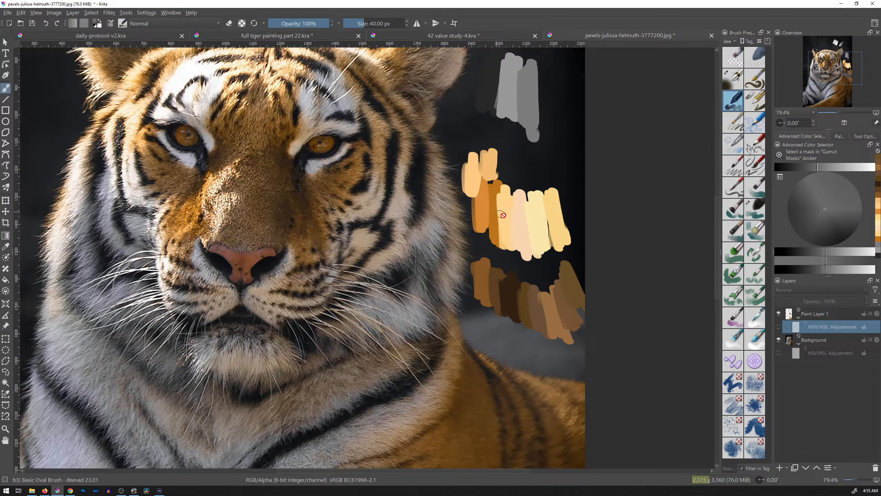
click(809, 315)
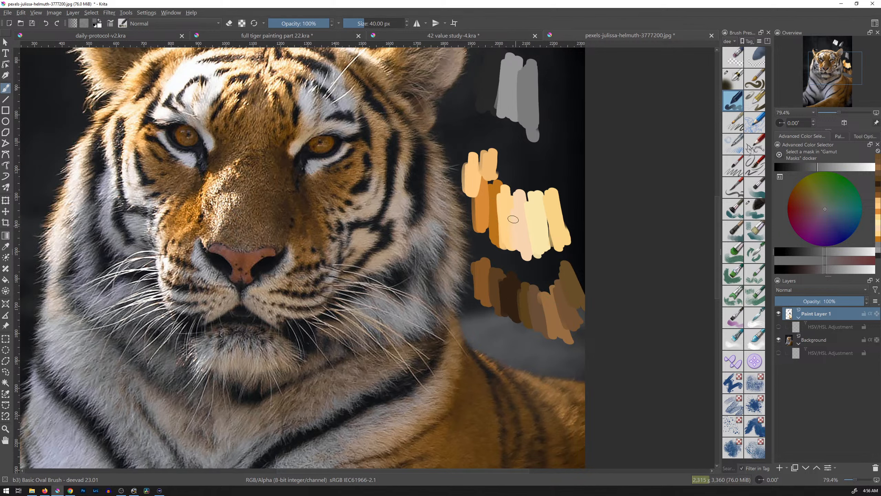
Step: Sample the orange, peach and yellow light swatches in turn to compare their hue and saturation on the color wheel
ctrl+click(488, 206)
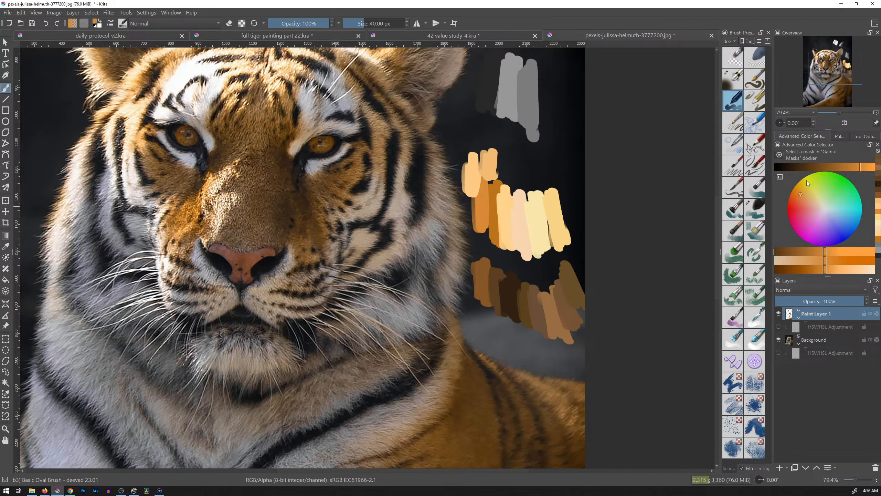
ctrl+click(494, 208)
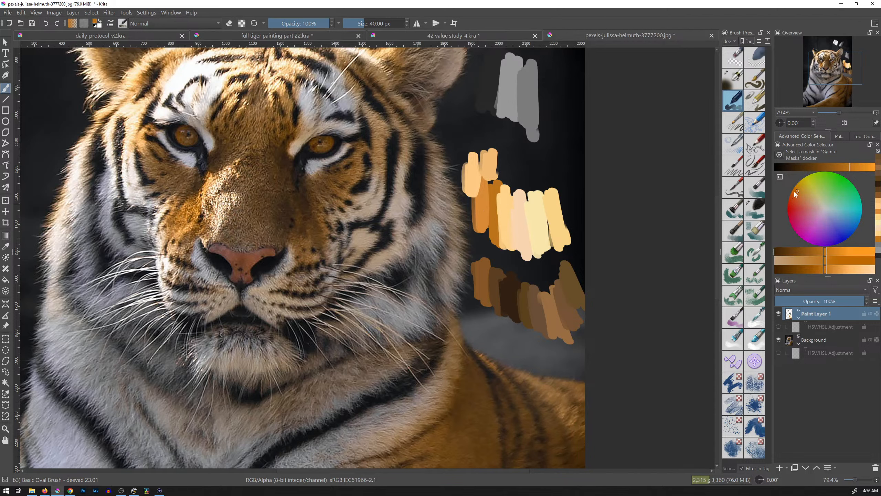
click(813, 198)
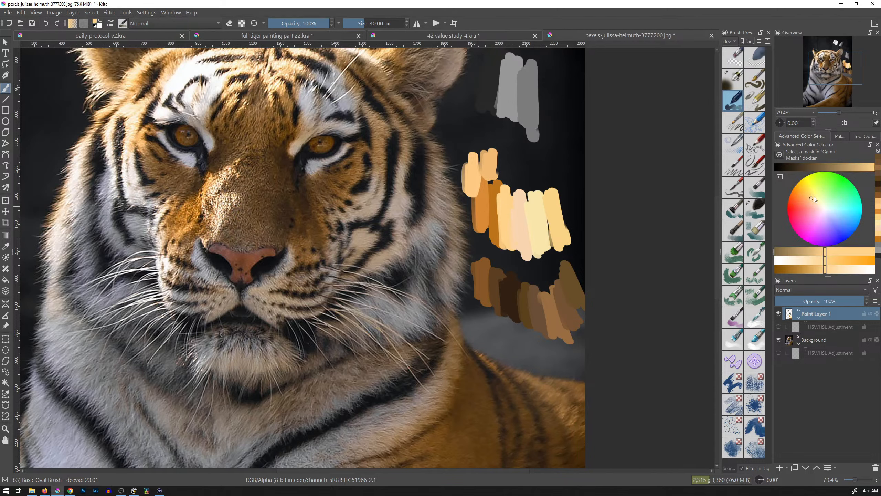
ctrl+click(522, 214)
click(817, 200)
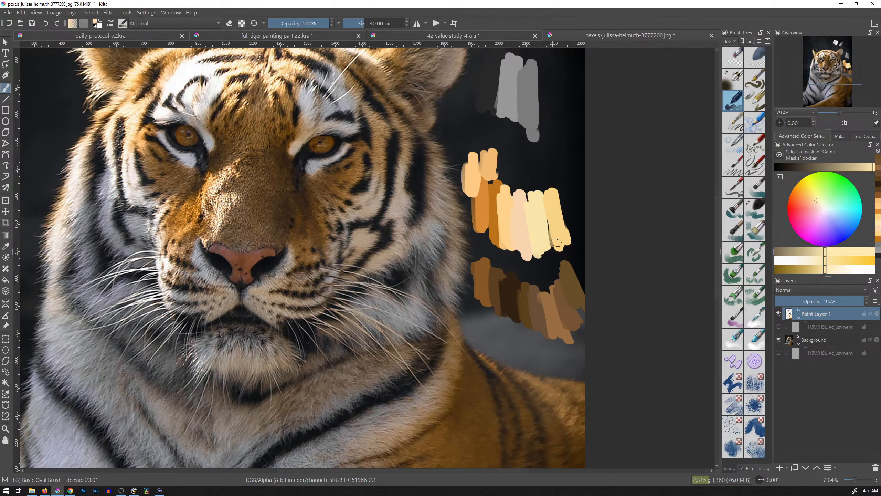
ctrl+click(573, 231)
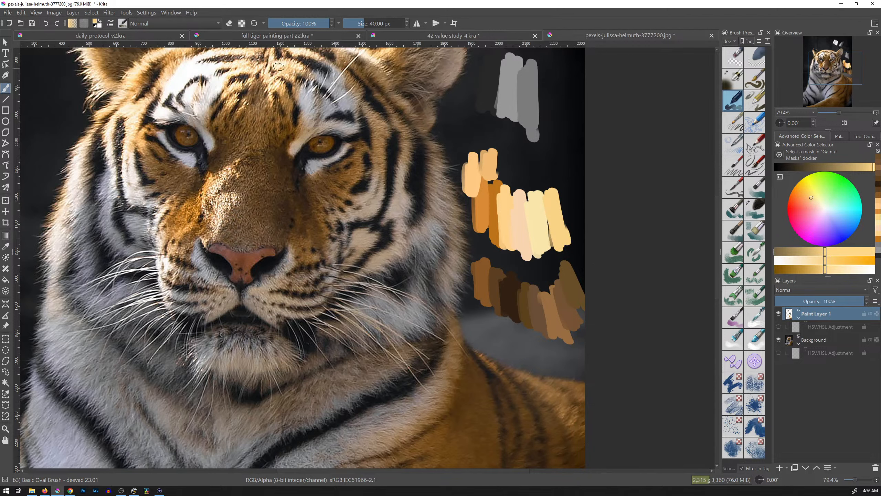
ctrl+click(490, 203)
ctrl+click(489, 166)
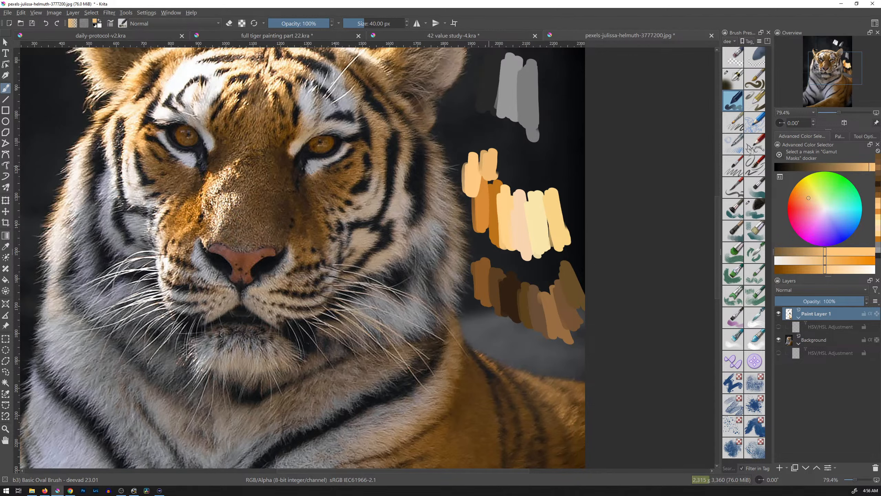
Step: Sample across the brown shadow swatches to compare their hue and saturation on the color wheel
ctrl+click(492, 277)
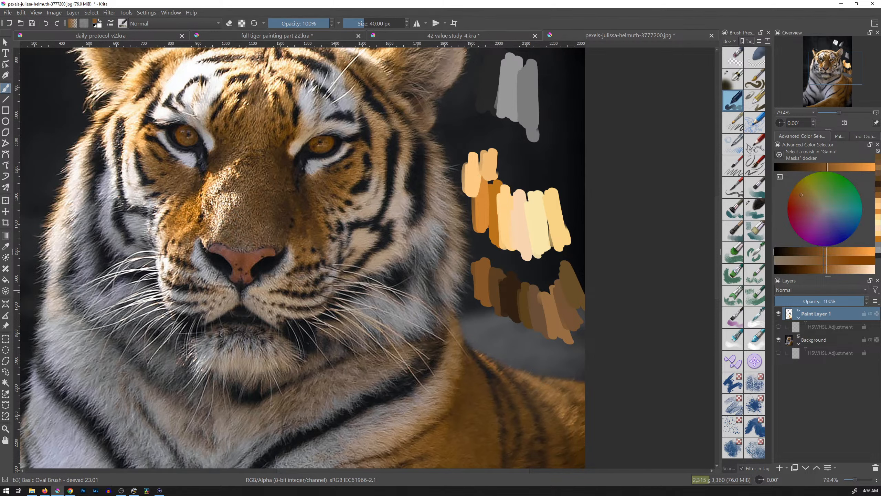
ctrl+click(503, 290)
drag(509, 291, 579, 297)
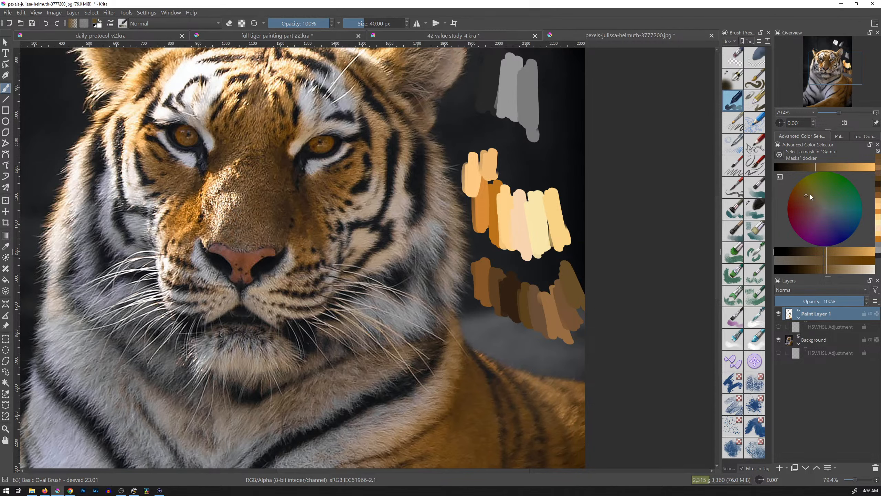
Step: Sample the shaded white fur on the cheek, chin and around the eye and paint a swatch row beneath the browns
ctrl+click(377, 207)
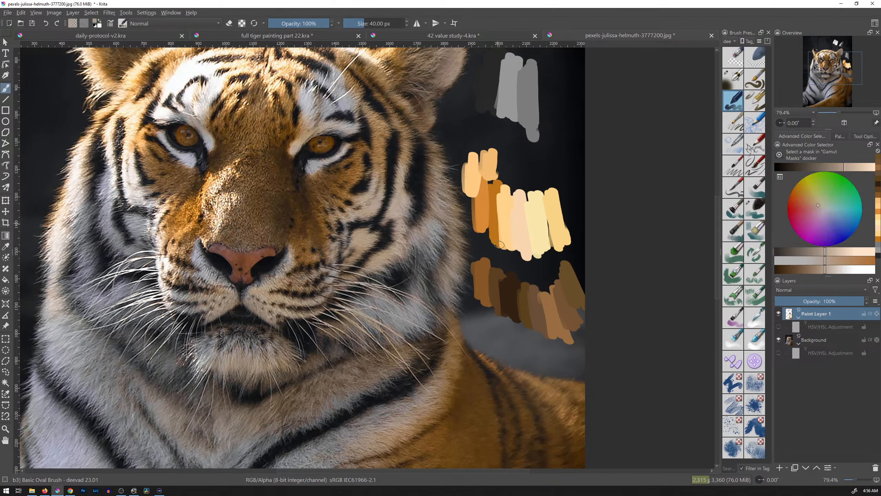
mouse_move(481, 328)
mouse_down()
mouse_move(490, 346)
mouse_move(496, 332)
mouse_move(502, 348)
mouse_move(527, 356)
mouse_move(526, 336)
mouse_move(565, 370)
mouse_up()
ctrl+click(438, 253)
ctrl+click(283, 312)
ctrl+click(328, 157)
ctrl+click(377, 147)
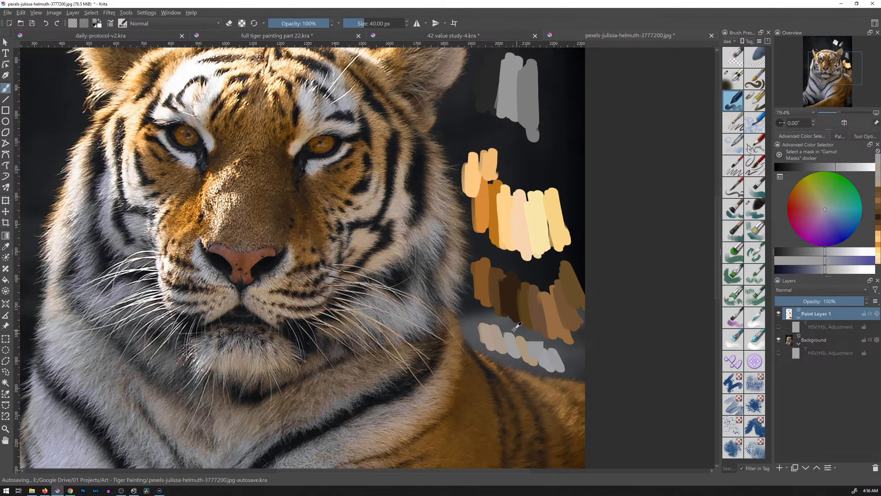
Step: Sample the shaded white-fur swatches and a brown shadow swatch to compare their warm and cool hues
ctrl+click(502, 334)
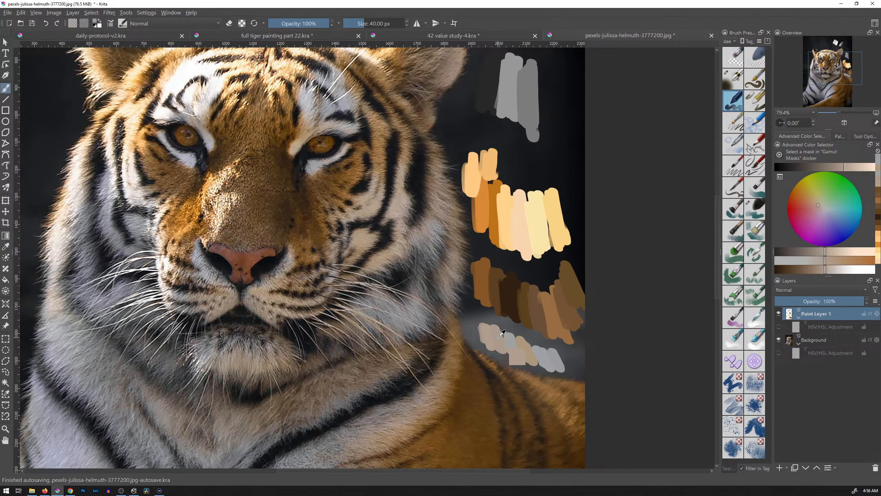
ctrl+click(515, 348)
ctrl+drag(529, 352, 549, 358)
ctrl+click(558, 361)
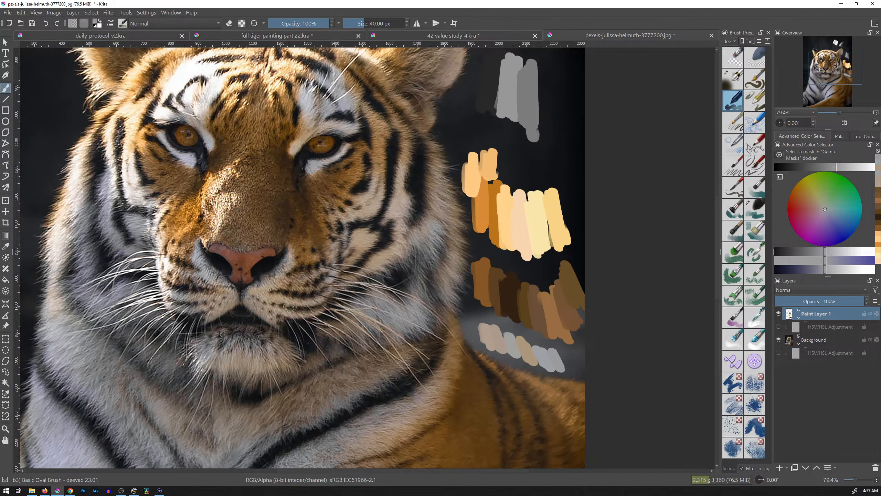
mouse_move(257, 254)
ctrl+mouse_down()
mouse_move(244, 254)
mouse_move(480, 268)
ctrl+mouse_up()
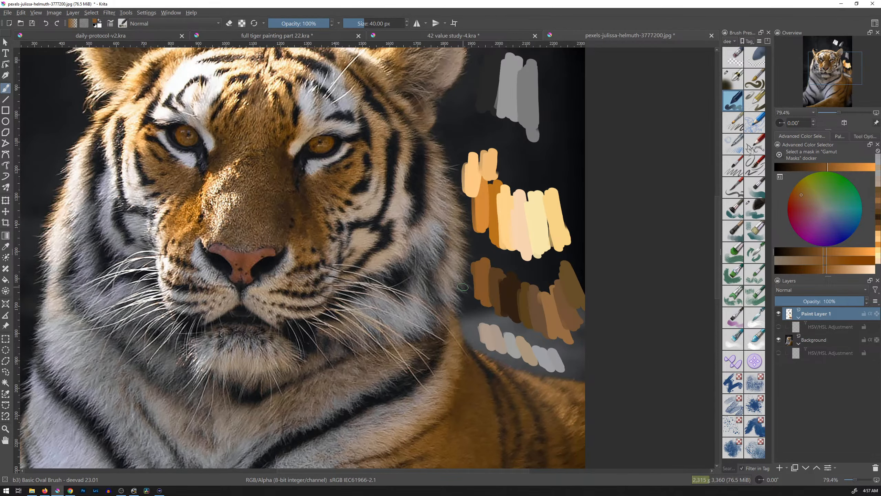
Step: Switch to full tiger painting part 22.kra and sample the lit orange fur on the tiger's forehead
click(461, 37)
click(322, 38)
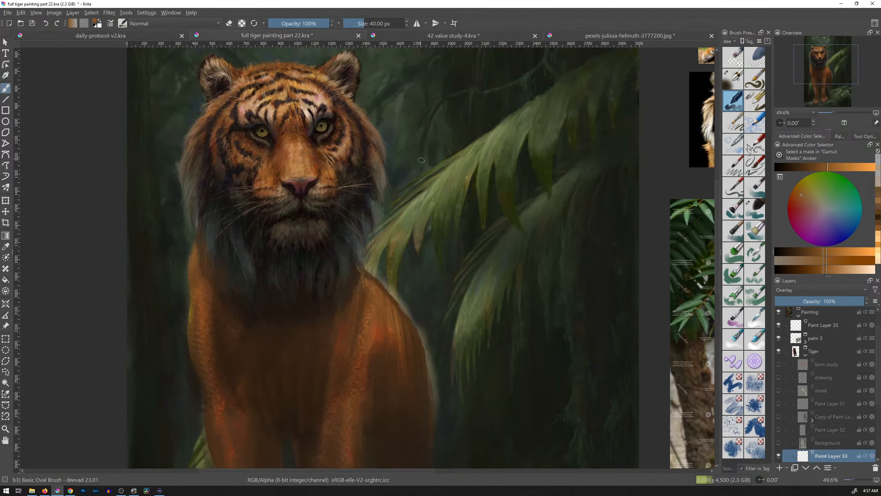
mouse_move(451, 180)
ctrl+mouse_down()
mouse_move(432, 143)
mouse_move(458, 107)
ctrl+mouse_up()
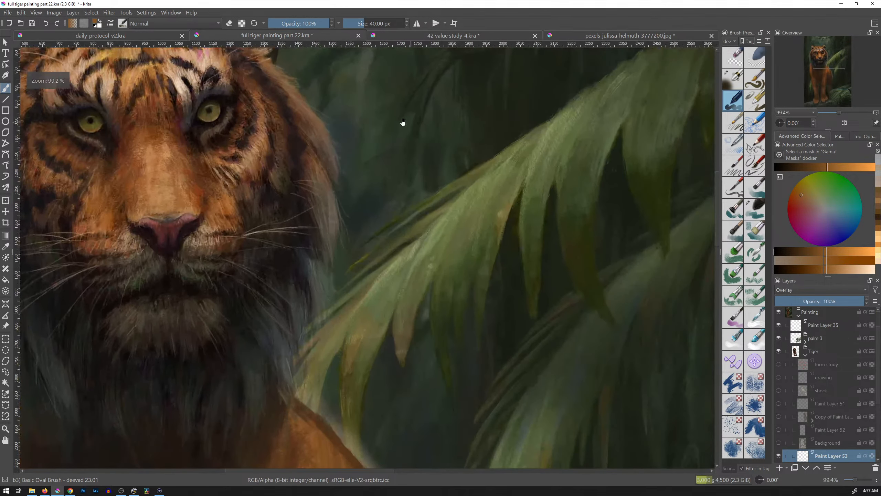
mouse_move(401, 122)
mouse_down()
mouse_move(606, 194)
mouse_move(573, 197)
mouse_up()
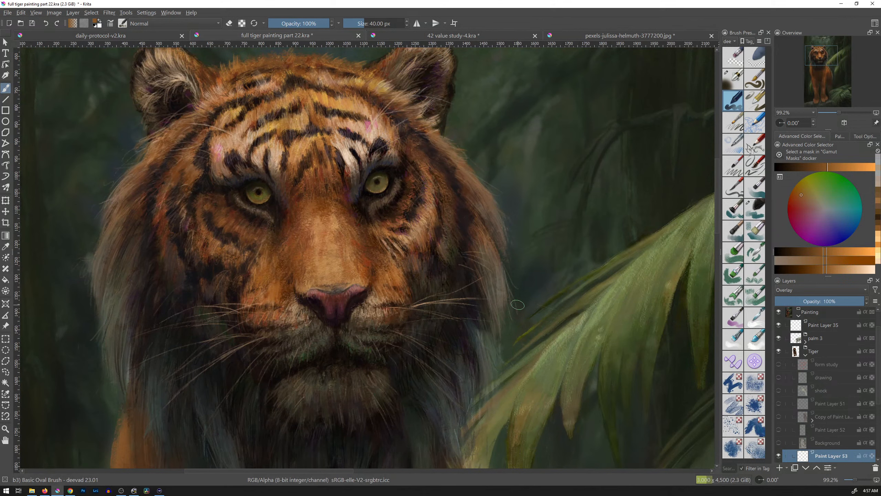
ctrl+click(336, 99)
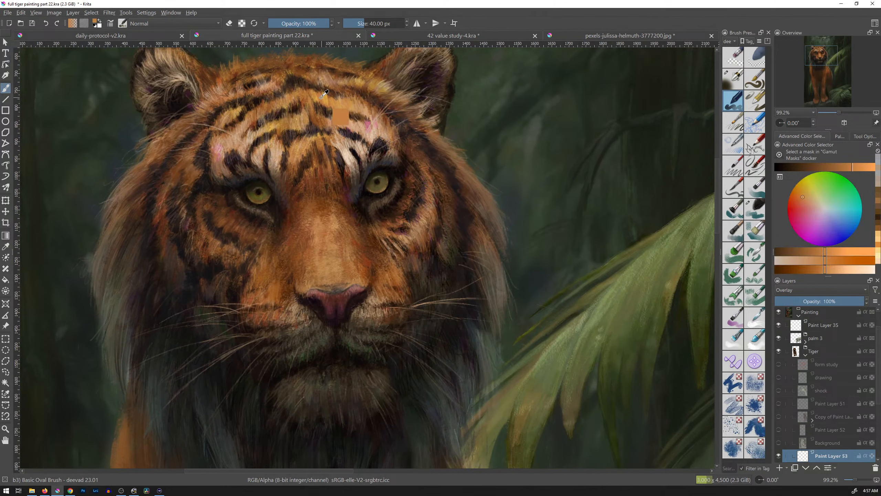
ctrl+click(327, 99)
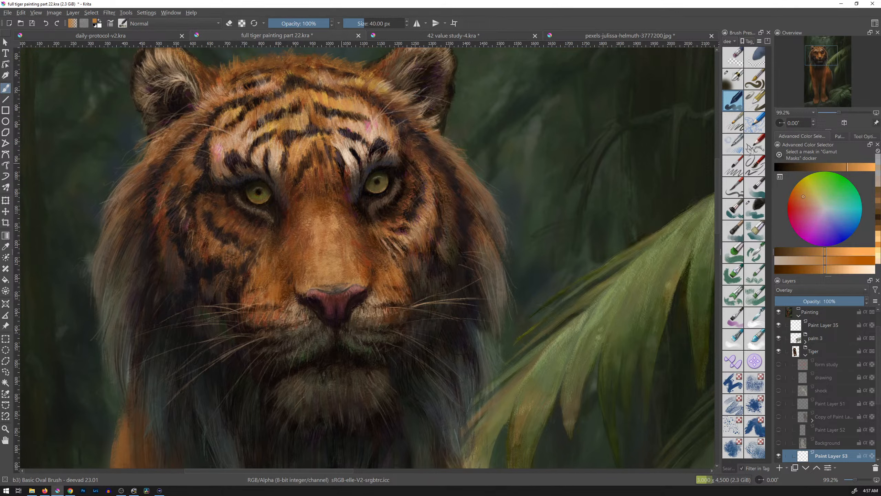
Step: Sample the shadow and light colors along both sides of the painted tiger's nose bridge to compare them
ctrl+click(344, 213)
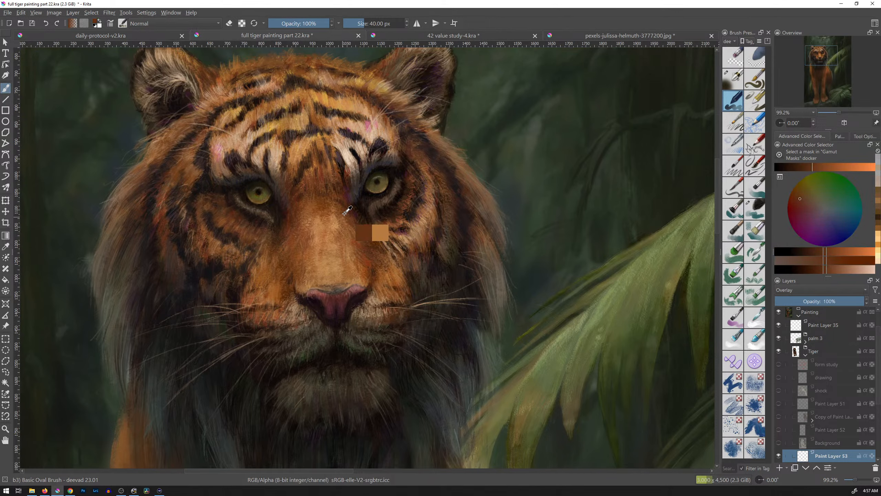
ctrl+click(350, 213)
ctrl+click(345, 237)
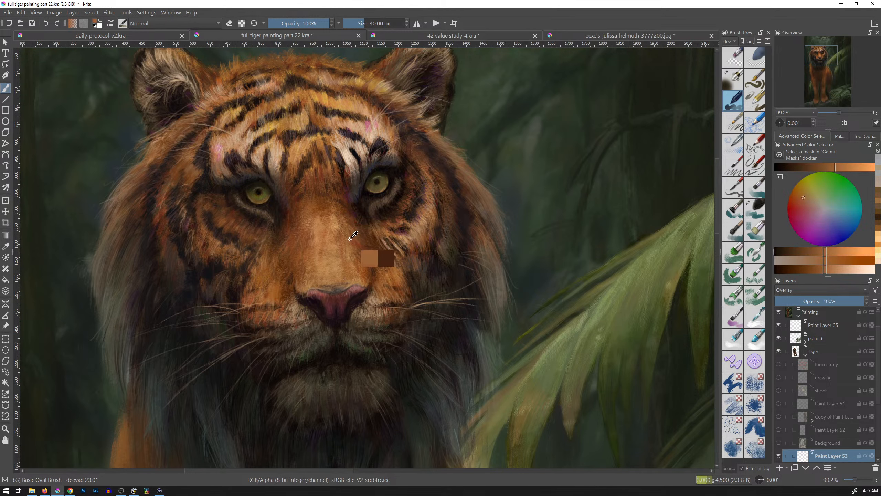
drag(342, 241, 302, 219)
ctrl+click(302, 219)
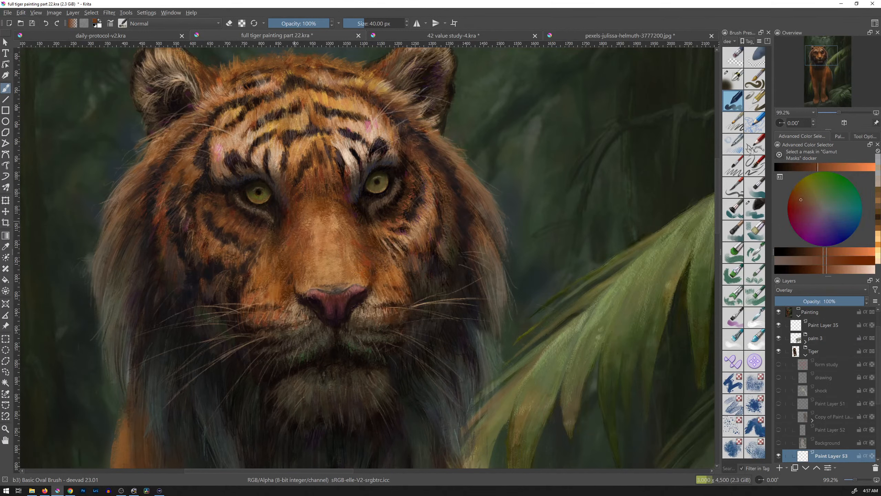
Step: Sample the pale fur above both eyes of the painted tiger to check its light colors
ctrl+click(298, 150)
mouse_move(298, 150)
mouse_down()
mouse_move(259, 154)
mouse_move(278, 158)
mouse_move(276, 167)
mouse_up()
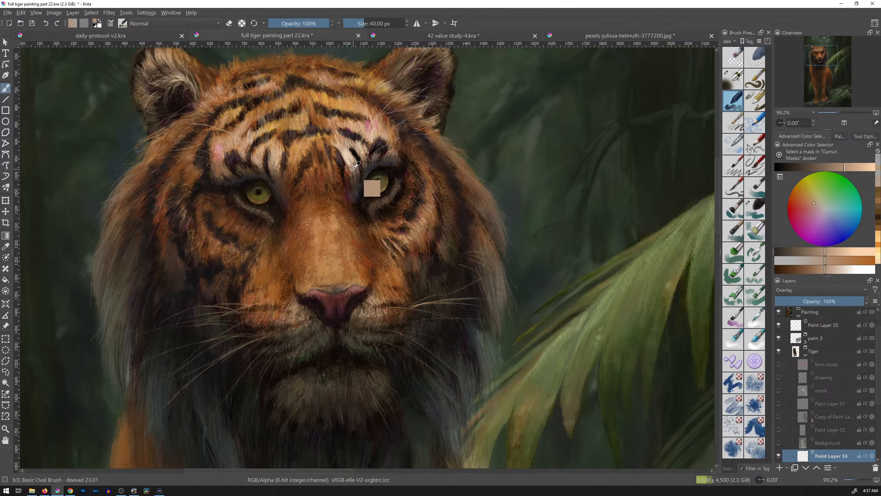
drag(377, 181, 388, 153)
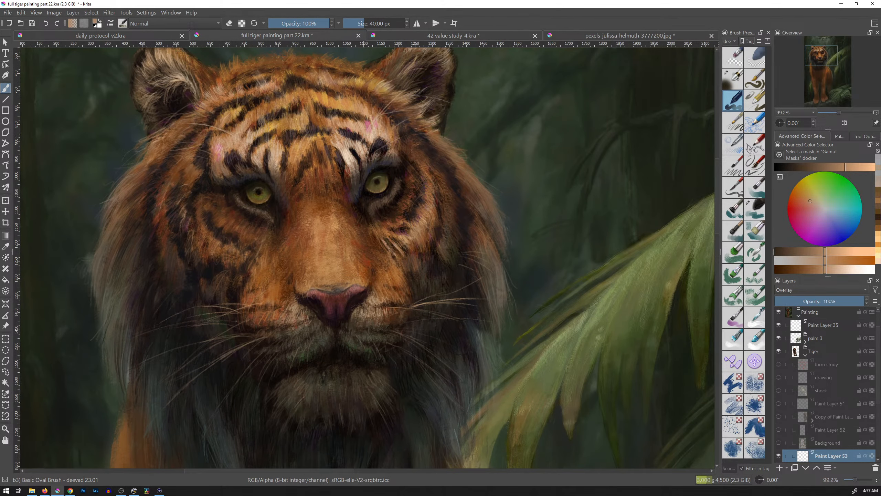
Step: Return to the tiger reference photo and clear all the color swatches from Paint Layer 1
click(616, 38)
mouse_move(525, 341)
mouse_down()
mouse_move(528, 351)
mouse_move(519, 349)
mouse_up()
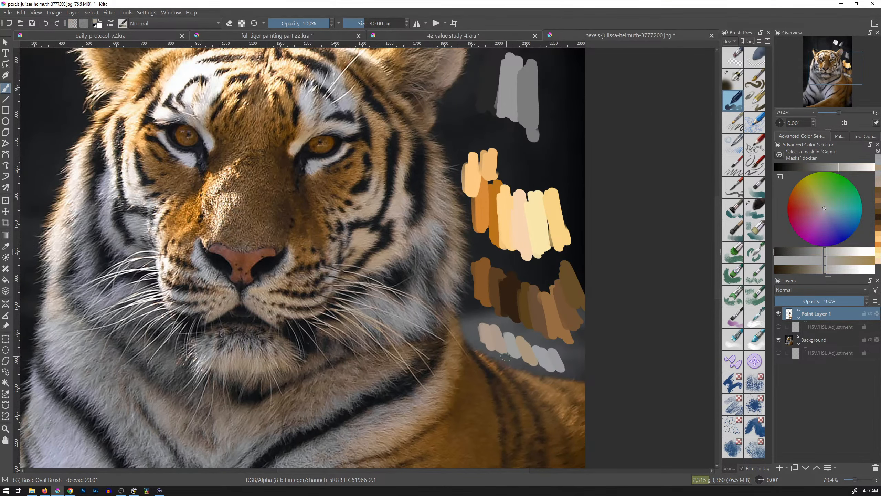
drag(513, 195, 496, 236)
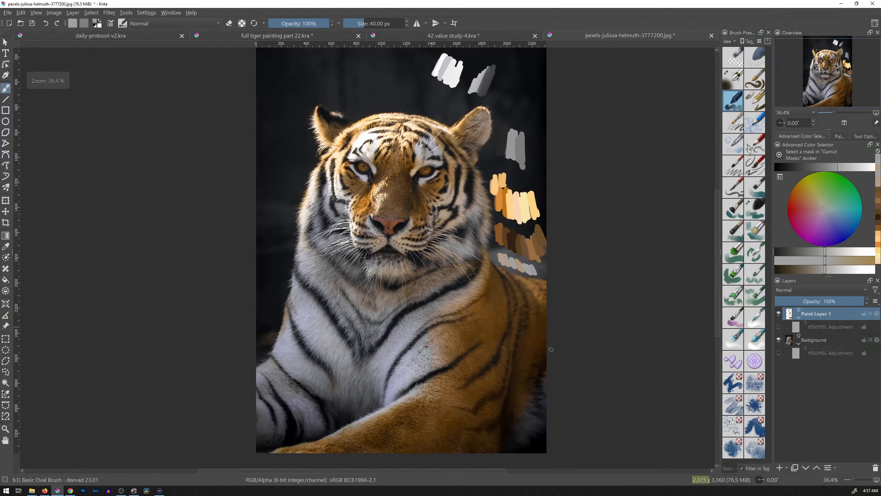
key(Delete)
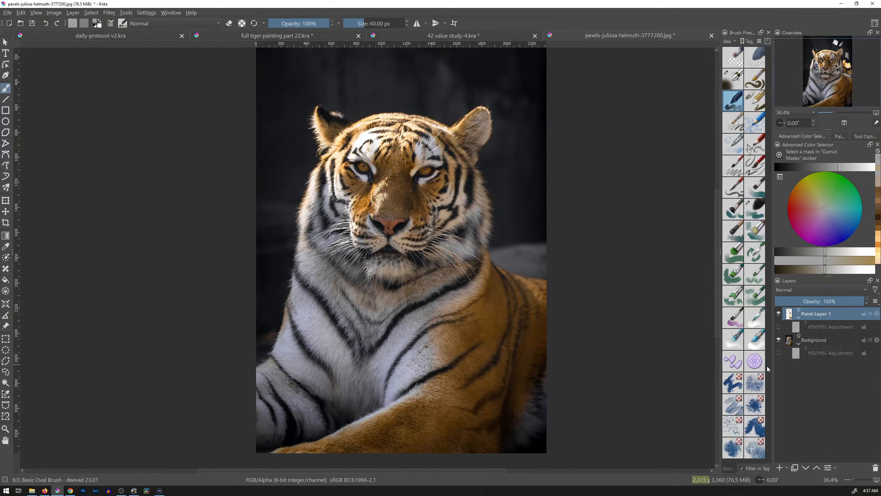
Step: Add a Levels filter mask to the Background layer with input black at 7, gamma at 0.853 and input white at 255
click(817, 346)
key(ctrl+l)
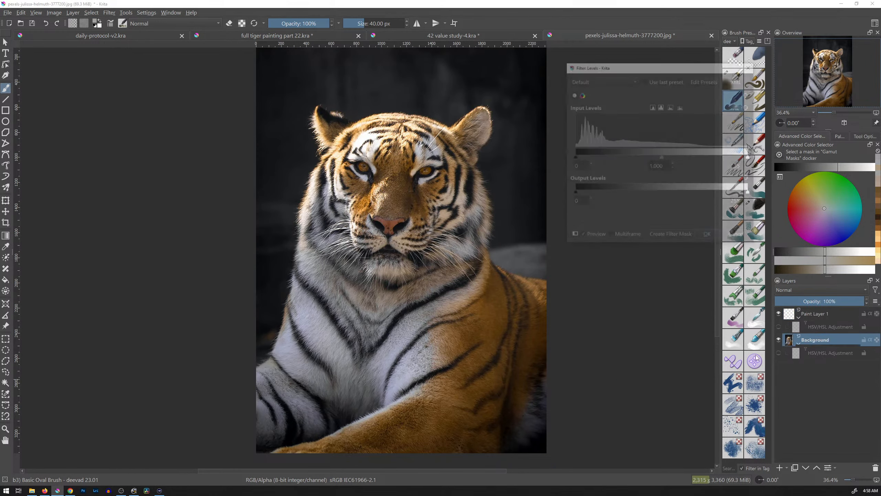
drag(751, 158, 738, 159)
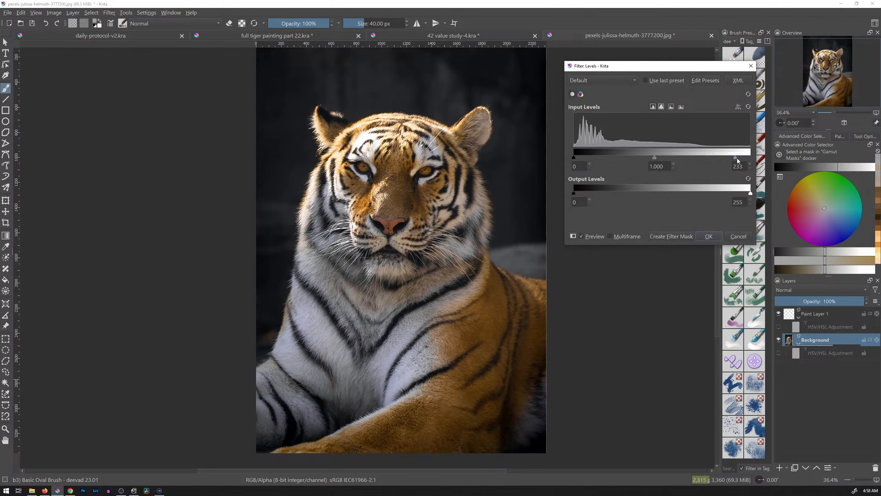
drag(741, 162, 752, 159)
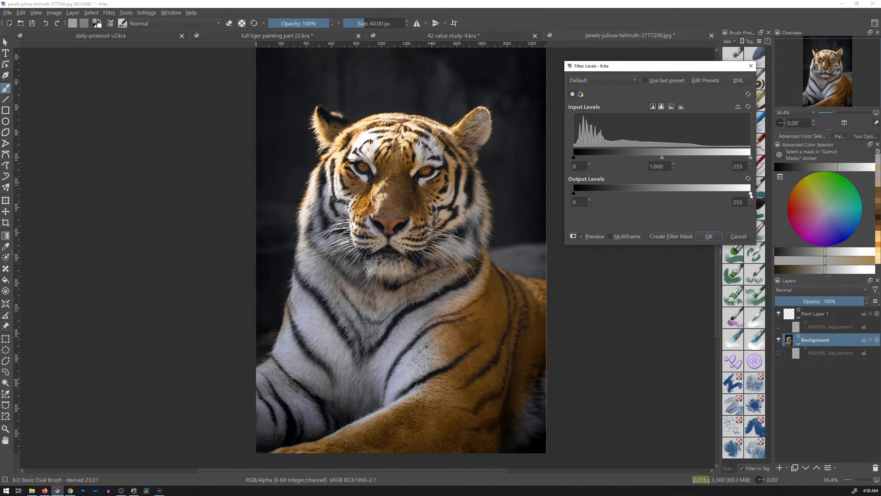
drag(662, 158, 672, 157)
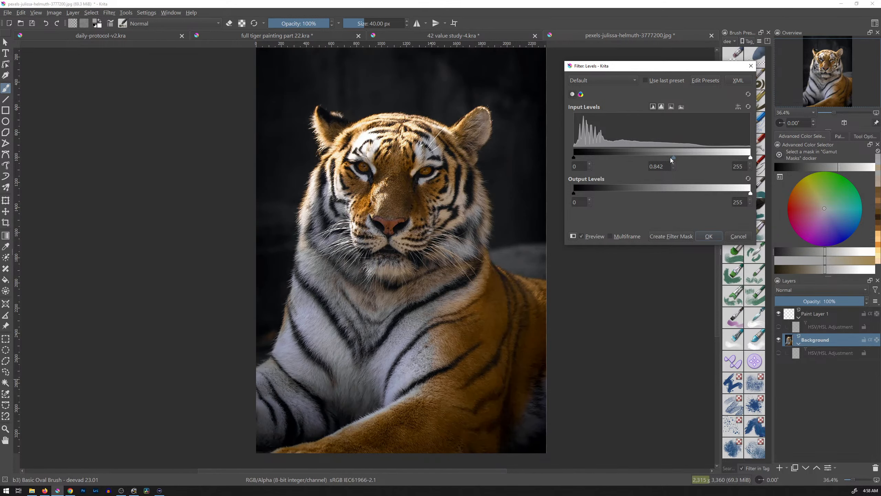
drag(672, 158, 675, 159)
drag(574, 158, 576, 157)
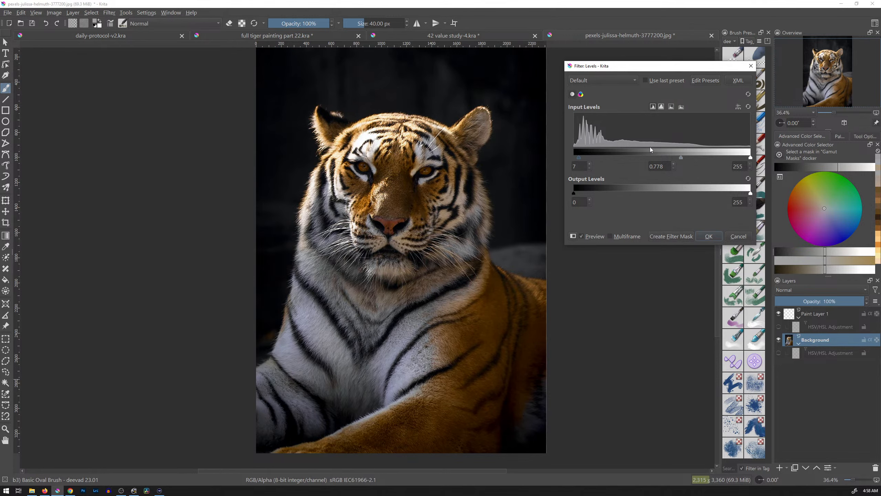
drag(682, 159, 676, 158)
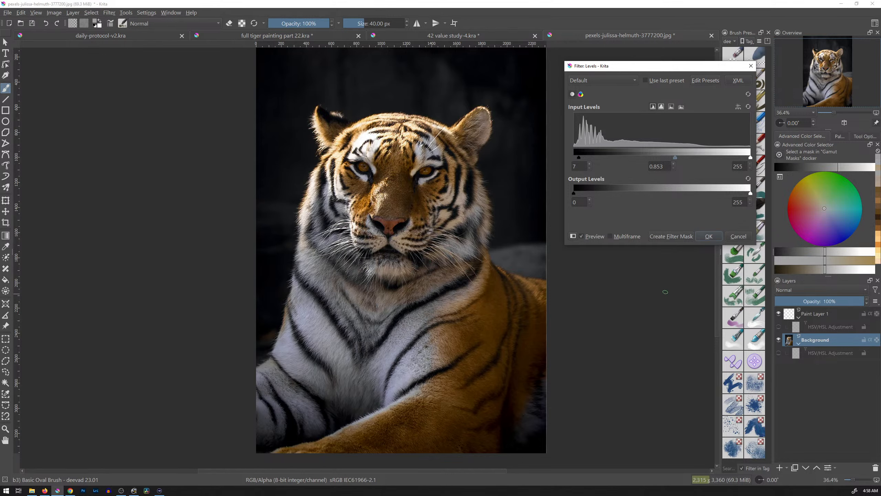
click(676, 237)
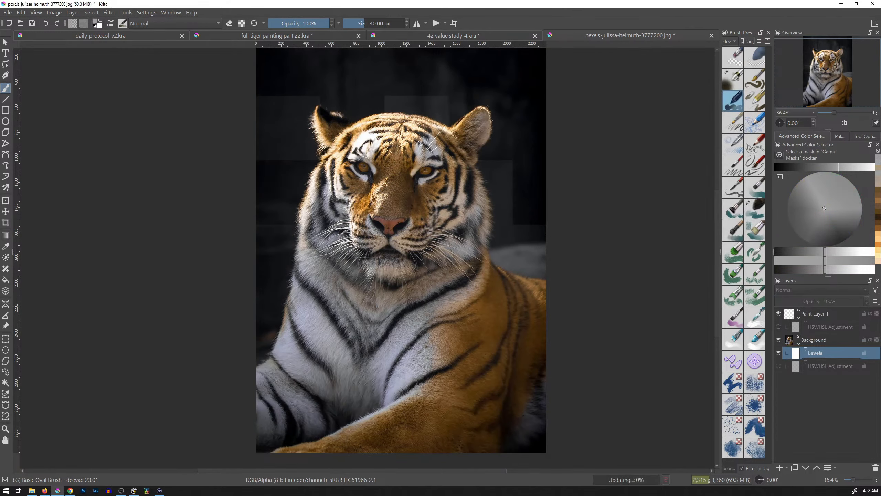
Step: Compare the reference photo with and without its Levels mask and bring up the full tiger painting
click(779, 353)
click(780, 354)
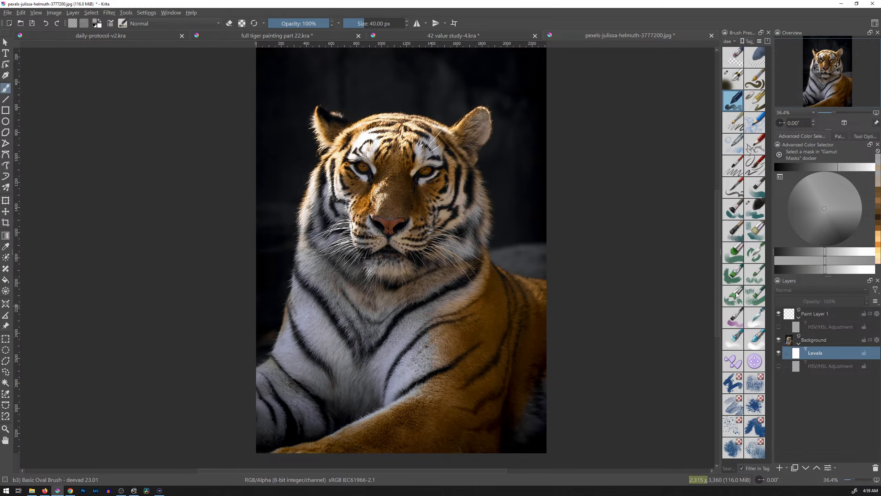
click(326, 36)
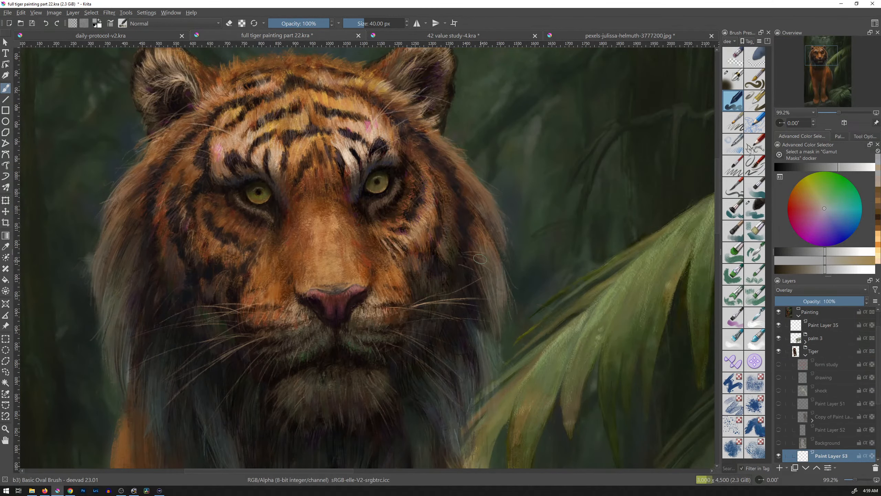
Step: Sample the light and shadow colors across both cheeks and the muzzle of the painted tiger to compare them
drag(466, 196, 465, 217)
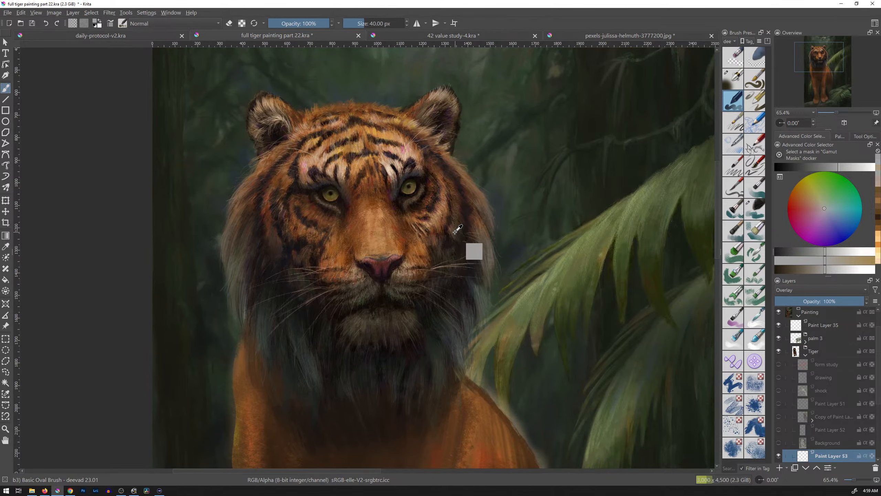
ctrl+click(454, 234)
ctrl+click(457, 231)
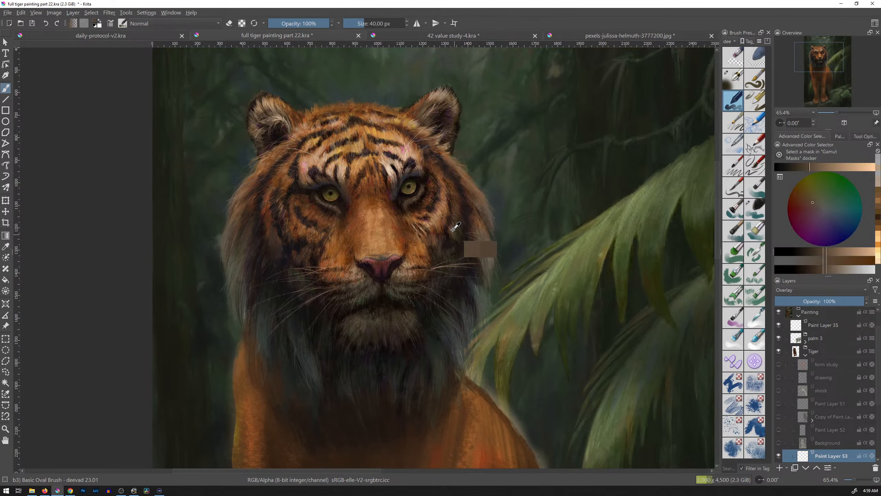
ctrl+click(443, 248)
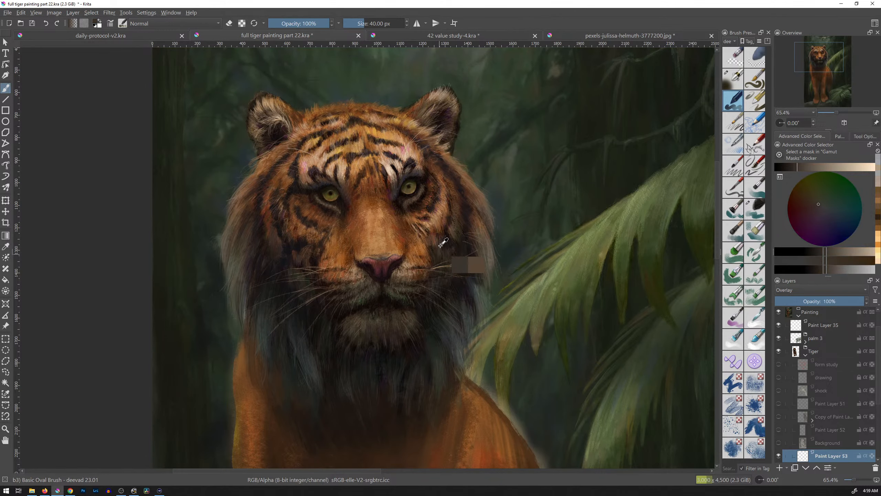
ctrl+click(407, 277)
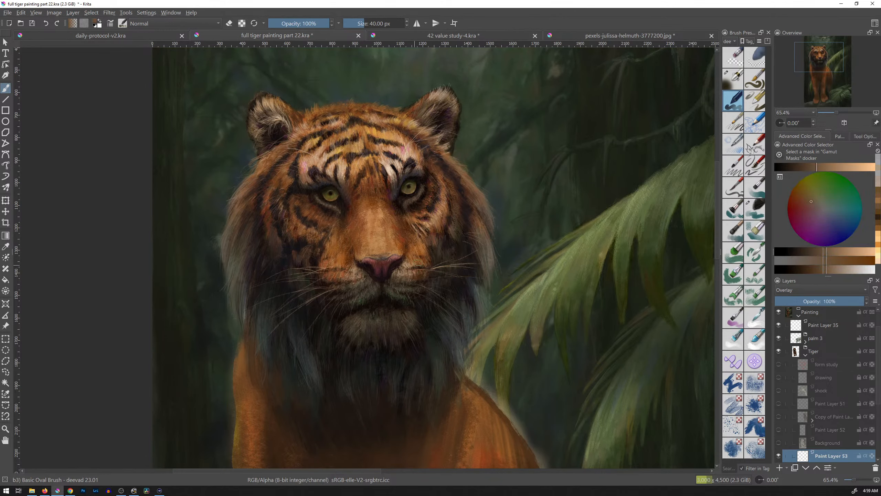
ctrl+click(407, 288)
ctrl+click(406, 288)
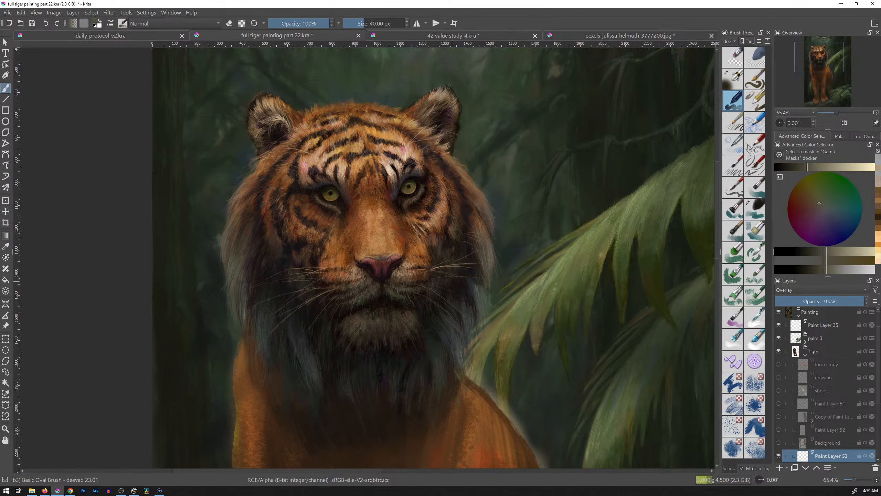
ctrl+click(445, 281)
ctrl+click(306, 255)
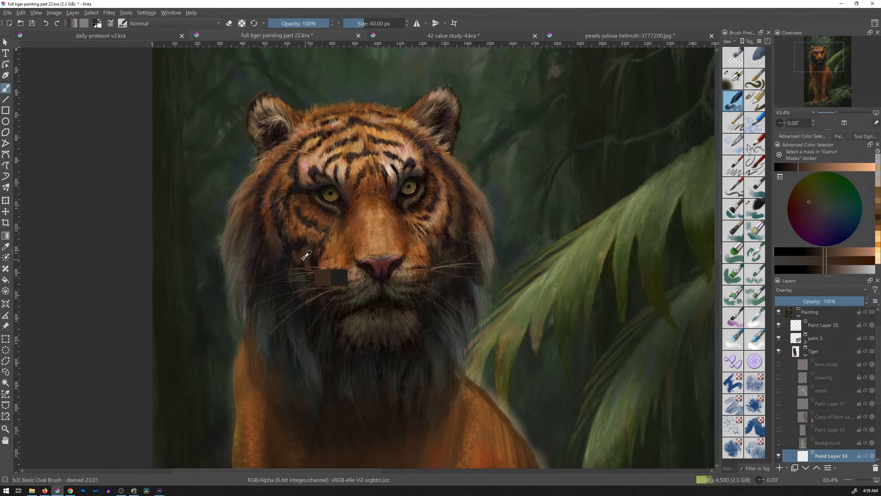
Step: Return to the reference photo and edit its Levels mask to input gamma 0.635 and output white 223
click(632, 37)
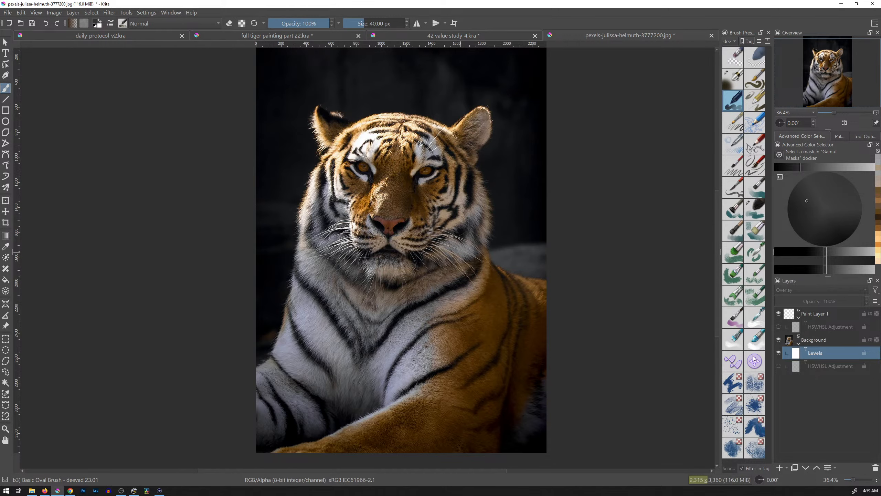
mouse_move(754, 360)
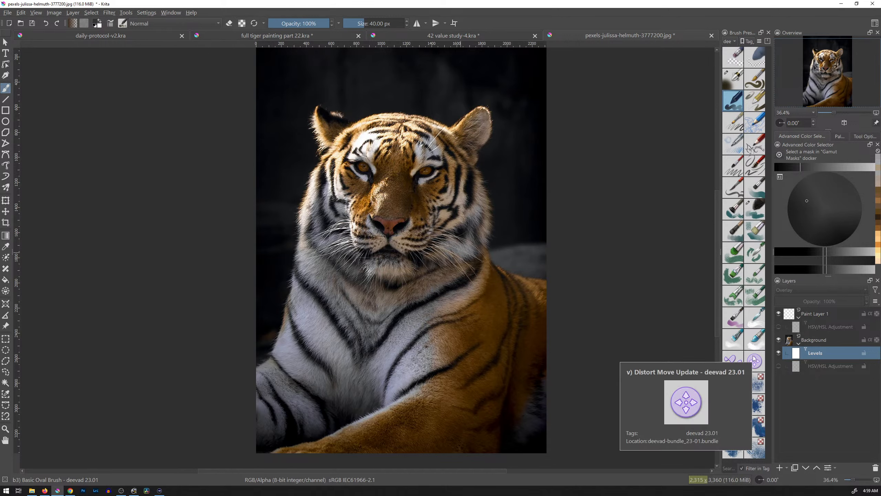
key(F3)
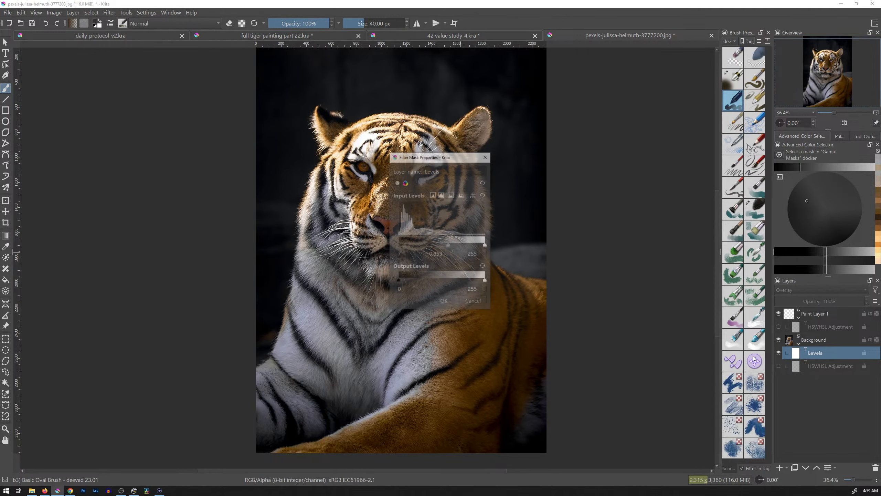
drag(455, 158, 637, 108)
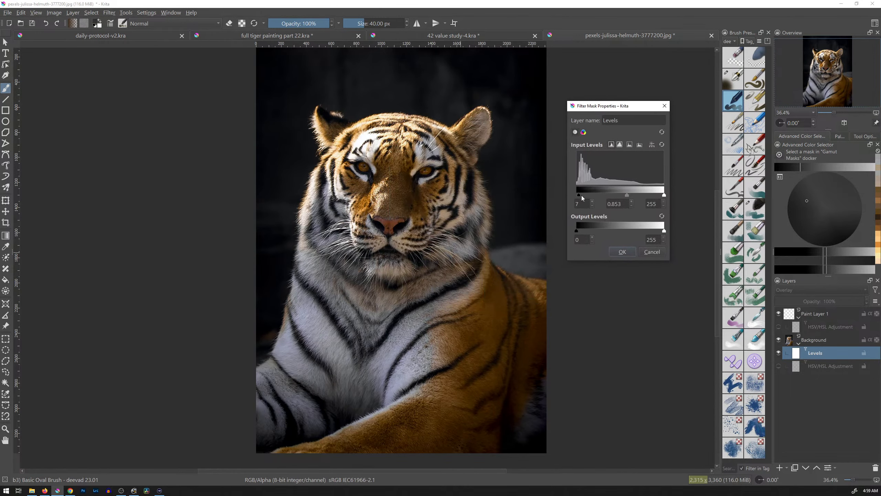
mouse_move(577, 231)
mouse_down()
mouse_move(587, 234)
mouse_move(577, 234)
mouse_up()
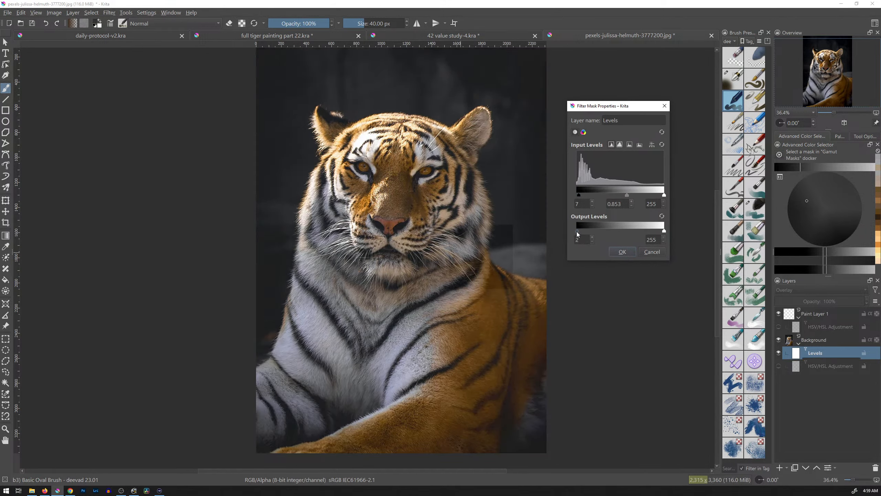
drag(664, 232, 664, 229)
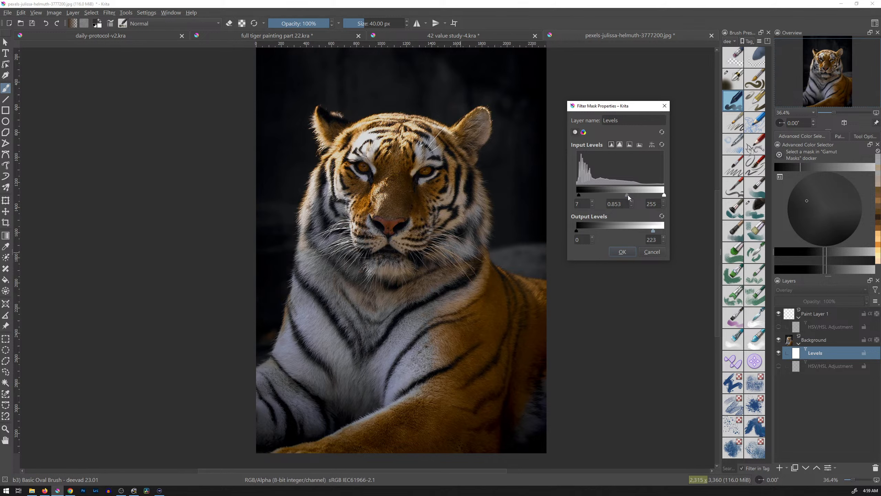
drag(628, 197, 635, 197)
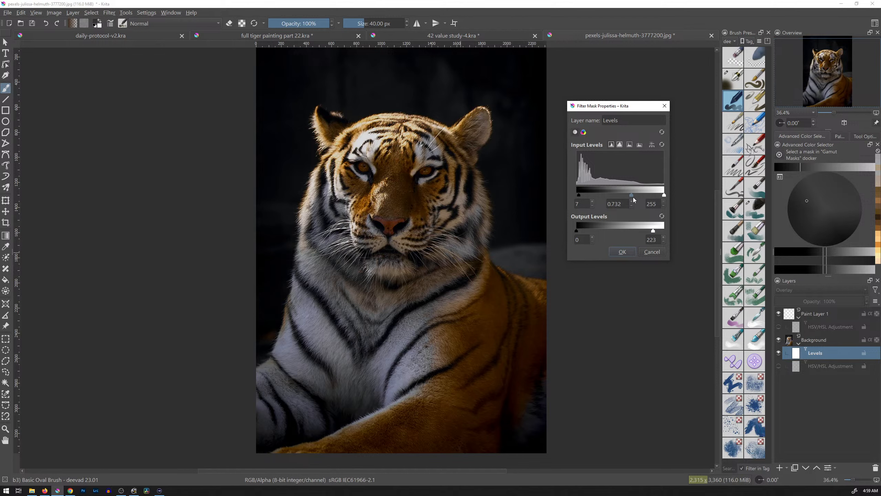
drag(632, 196, 636, 195)
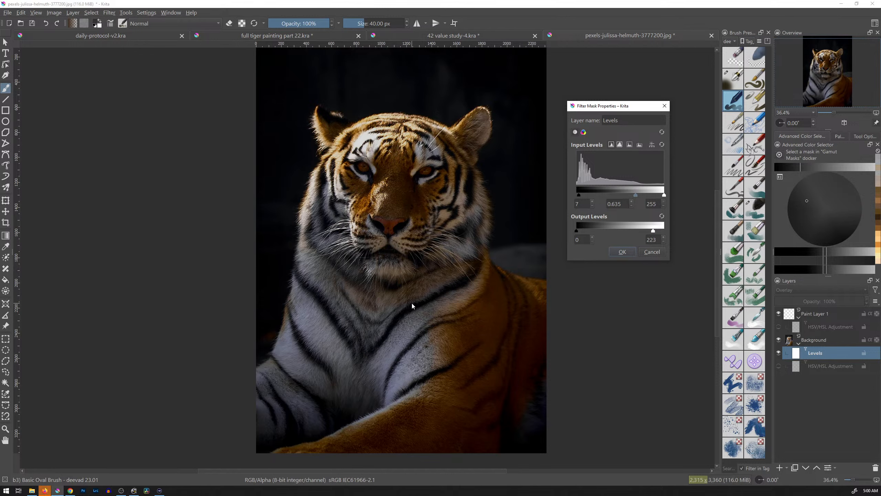
click(622, 252)
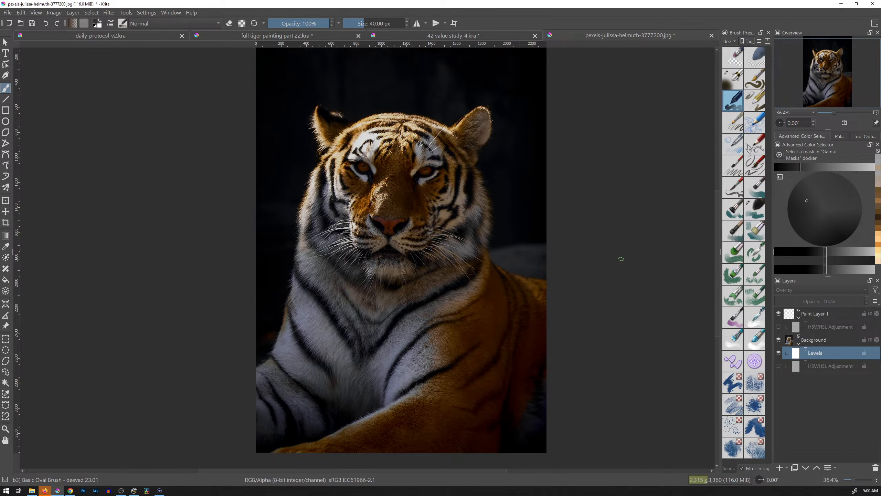
Step: Compare the painting with the darkened reference photo and make the reference's Background layer active for color sampling
click(325, 35)
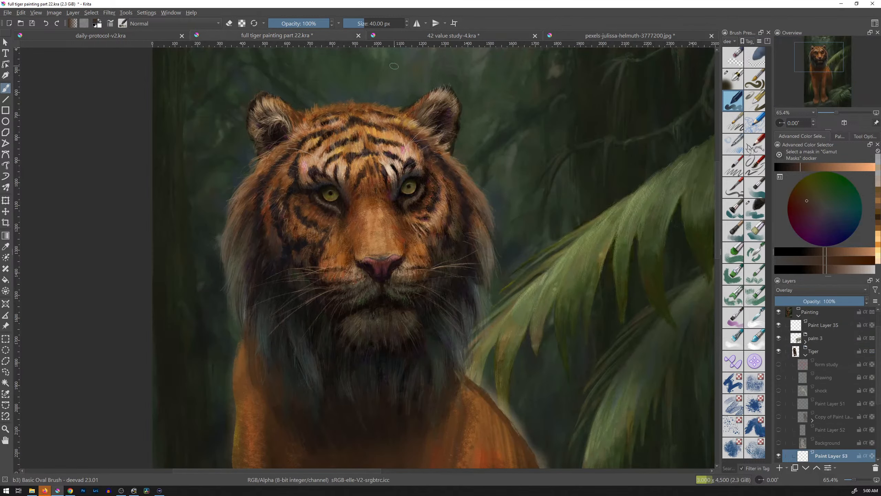
click(610, 35)
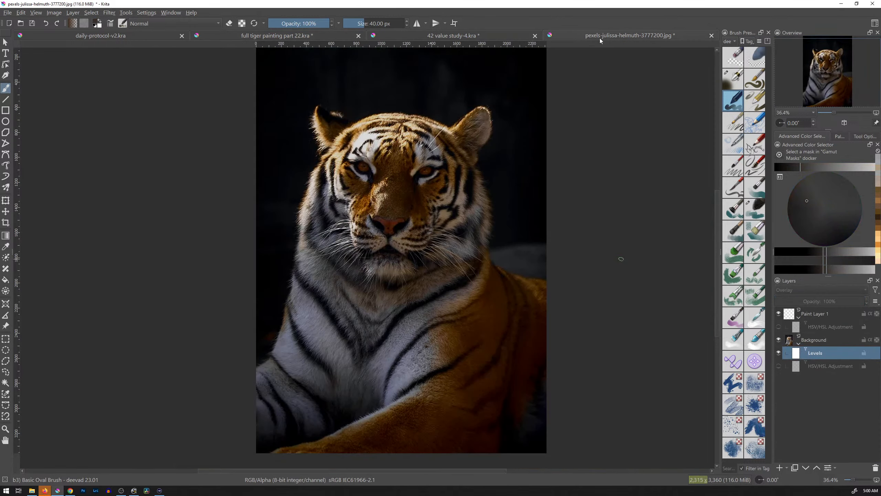
ctrl+click(459, 221)
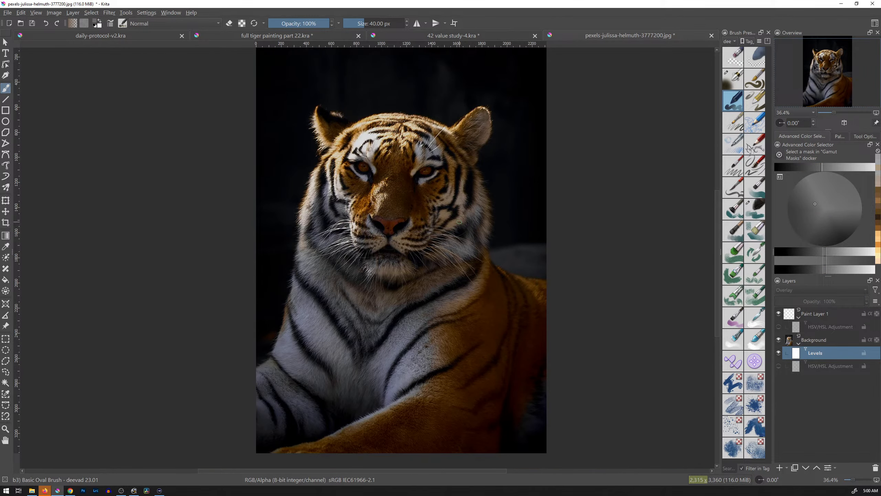
ctrl+click(451, 202)
click(817, 343)
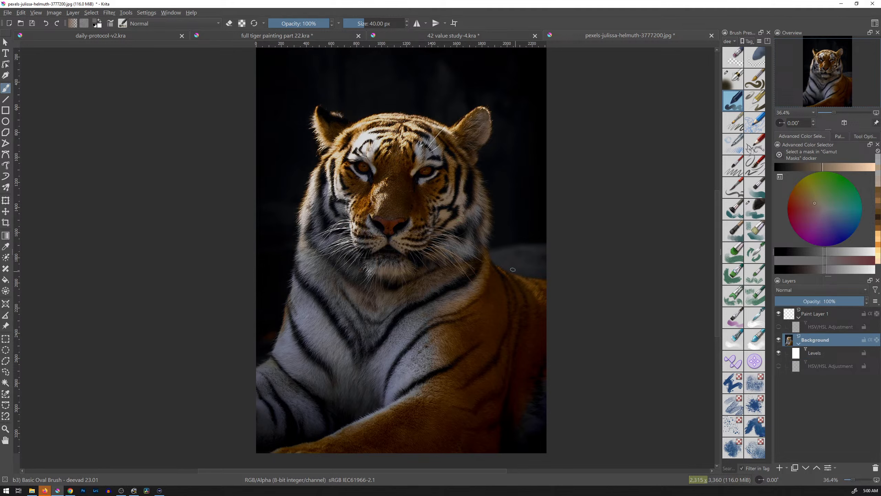
Step: Sample the fur colors on both cheeks, the muzzle and above the eye of the reference tiger to compare light and shadow
ctrl+click(461, 198)
ctrl+click(449, 201)
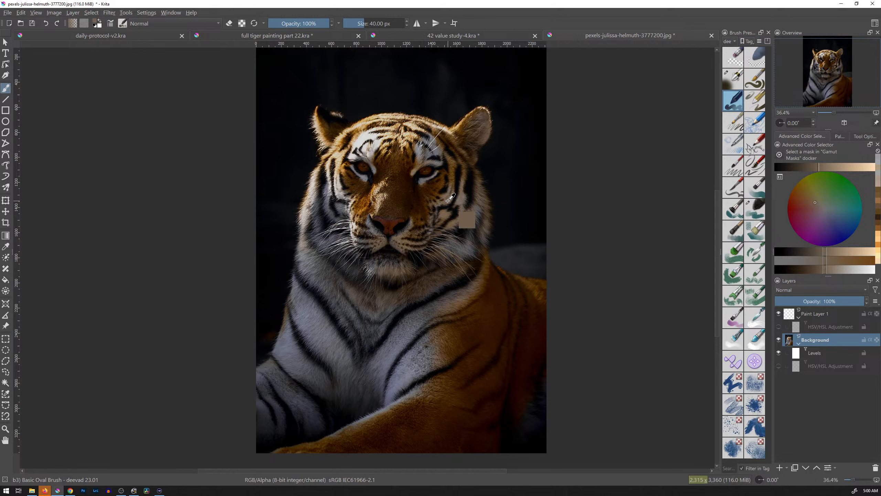
ctrl+click(445, 215)
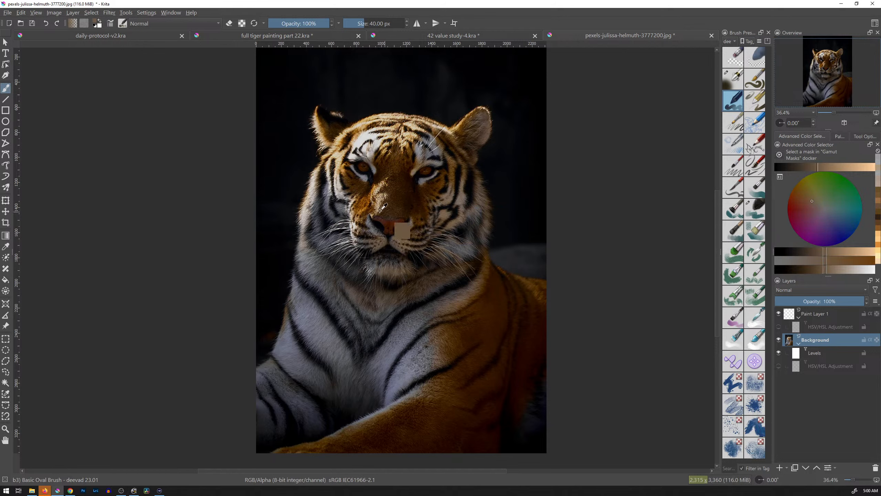
ctrl+click(343, 207)
ctrl+click(332, 211)
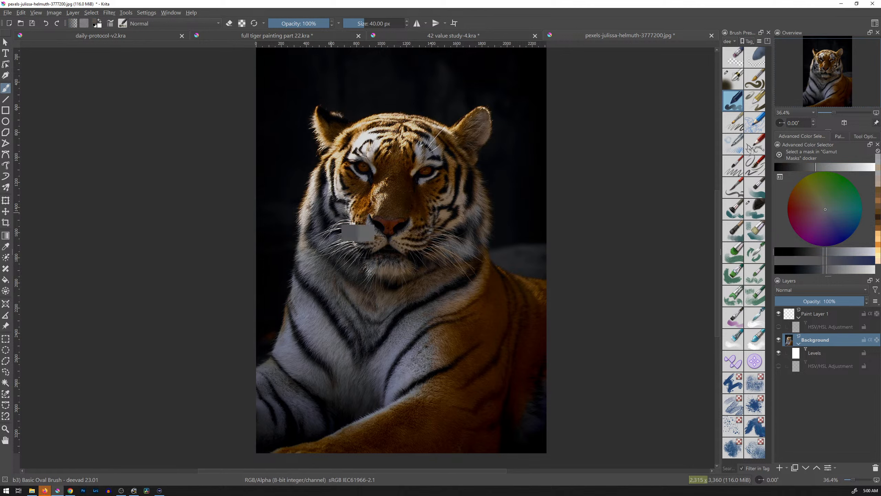
ctrl+click(467, 212)
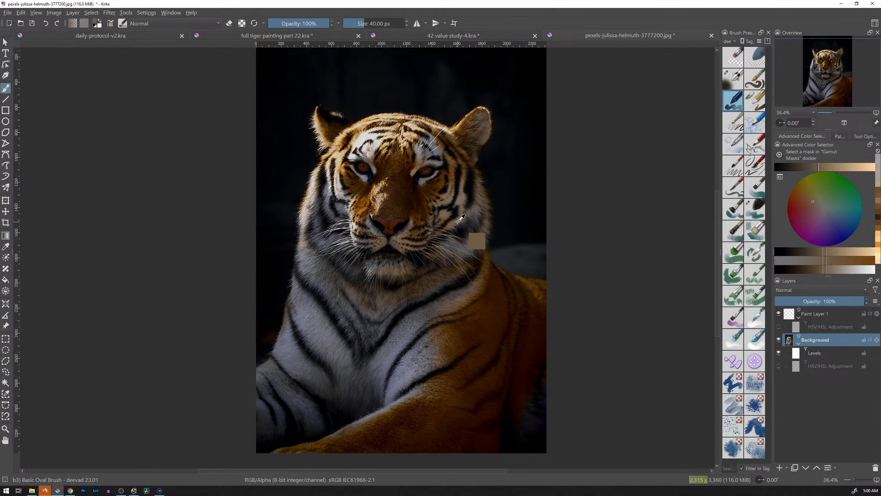
ctrl+click(403, 238)
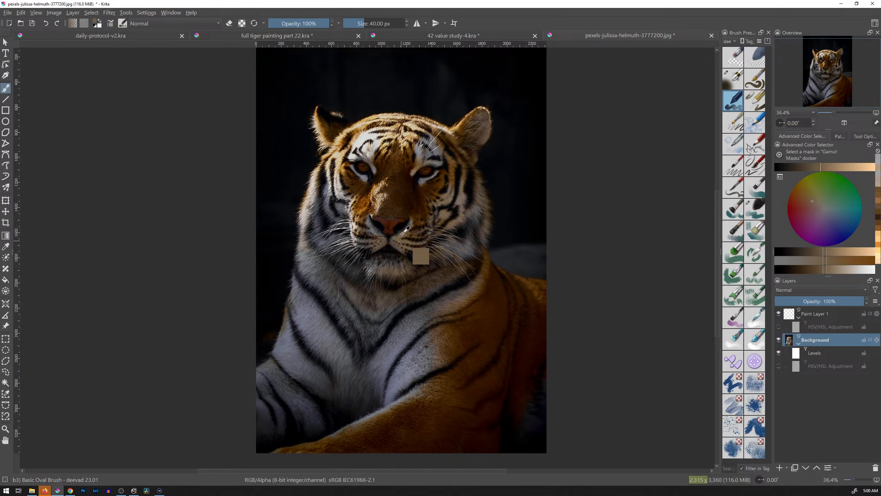
ctrl+click(440, 153)
ctrl+click(439, 152)
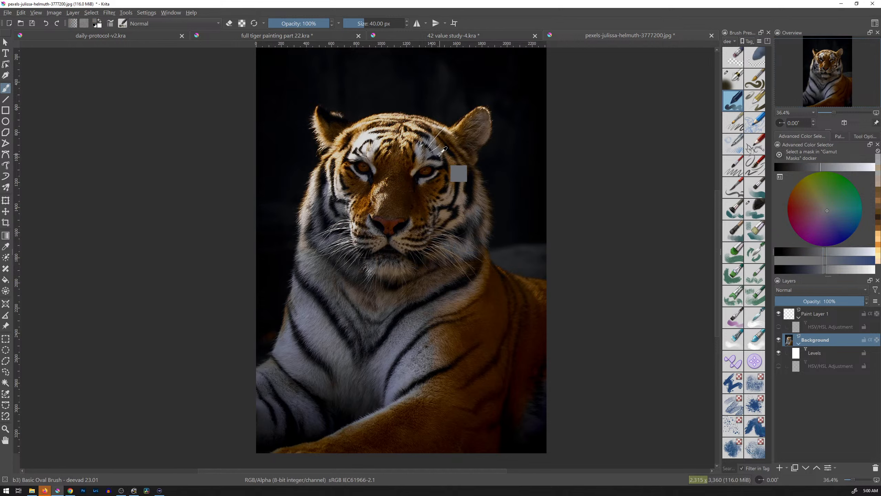
ctrl+click(441, 152)
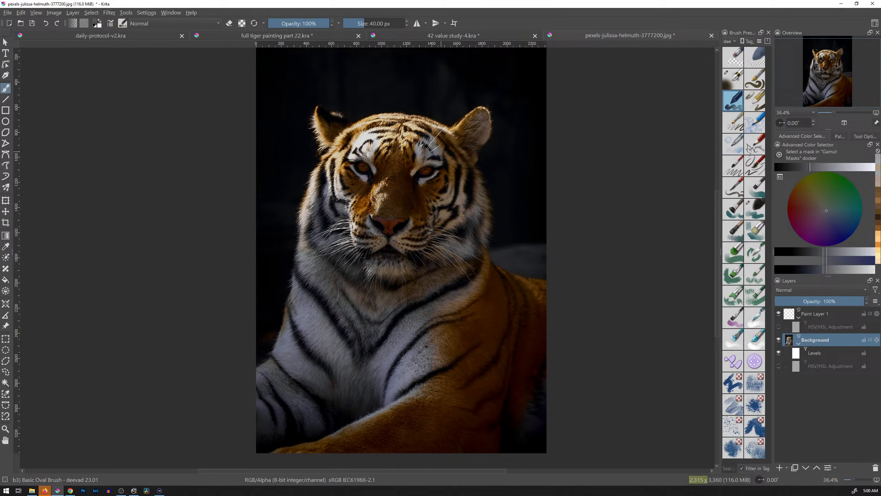
Step: Show the Background's HSV/HSL Adjustment mask, select a loose freehand area around the tiger's head and copy it merged
click(779, 367)
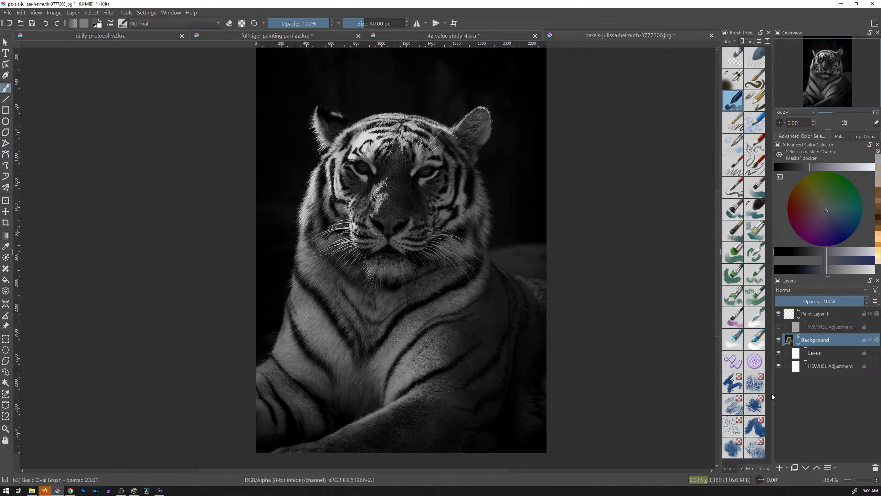
key(l)
mouse_move(478, 287)
mouse_down()
mouse_move(448, 82)
mouse_move(338, 71)
mouse_move(256, 245)
mouse_move(446, 328)
mouse_up()
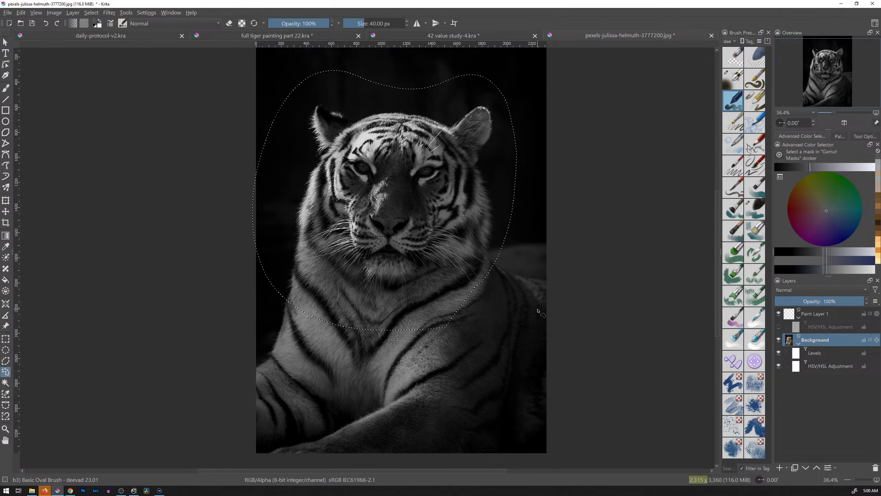
key(ctrl+shift+c)
Step: Paste the copied grayscale tiger head into the full tiger painting as a new layer
click(276, 36)
key(ctrl+v)
key(b)
mouse_move(603, 234)
mouse_down()
mouse_move(452, 232)
mouse_move(537, 222)
mouse_move(552, 260)
mouse_up()
key(t)
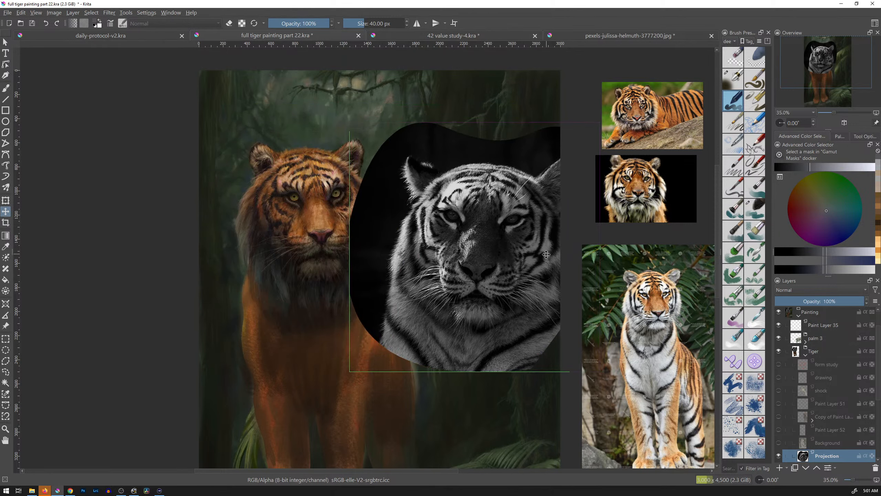
Step: Scale the pasted grayscale head down to about half size and place it beside the painted tiger's head
key(ctrl+t)
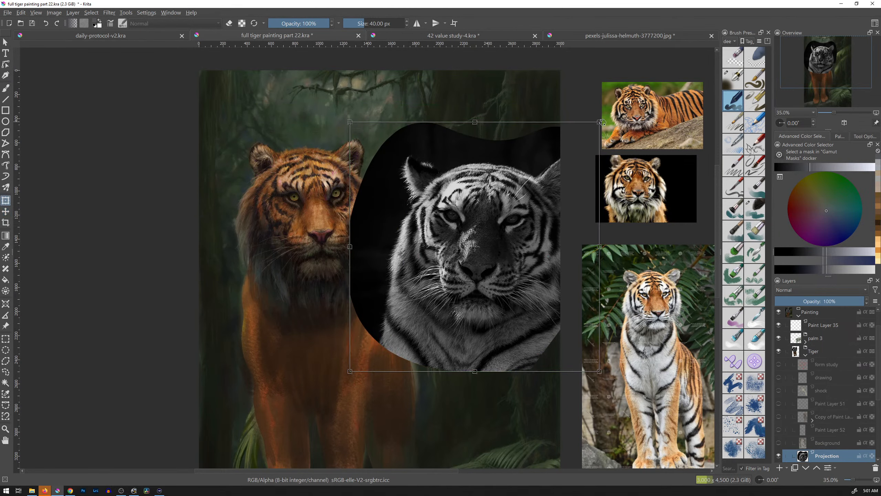
drag(604, 123, 488, 238)
drag(451, 291, 497, 210)
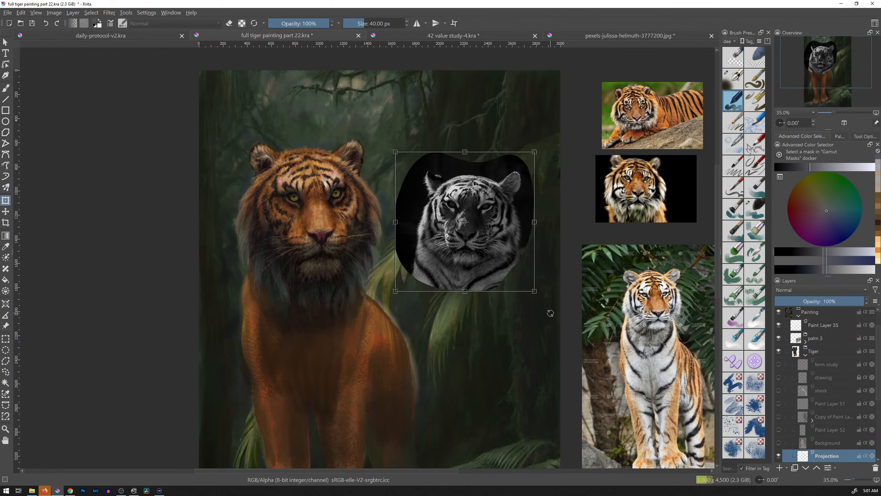
key(Return)
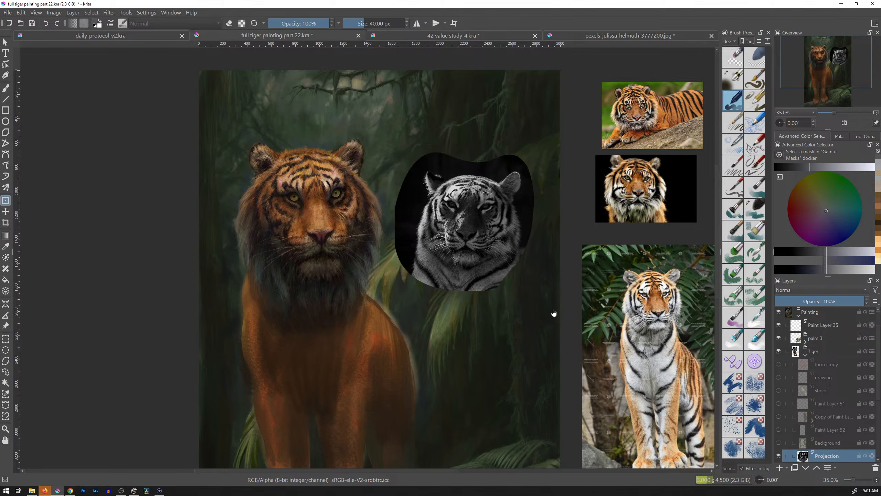
Step: Delete the pasted grayscale head layer from the painting and return to the tiger reference photo
key(shift+Delete)
click(637, 37)
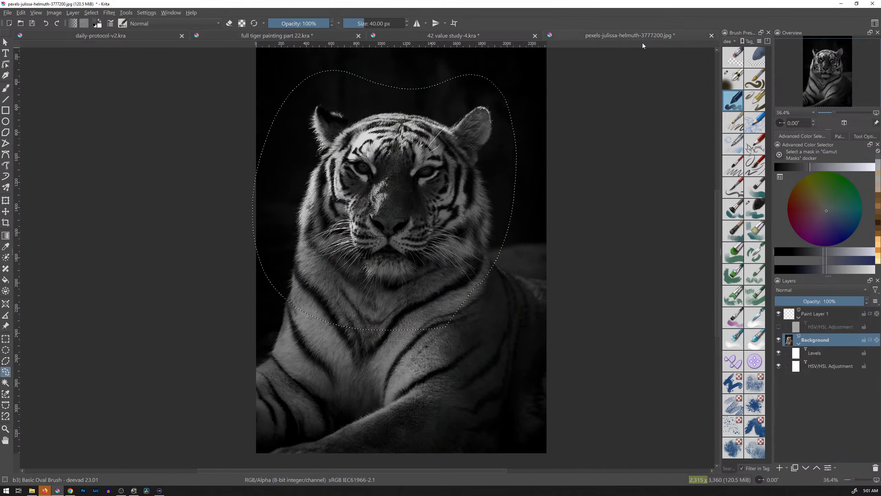
Step: Hide the Background's HSV/HSL Adjustment mask, copy the selected tiger head merged in colour and paste it into the full tiger painting
click(778, 366)
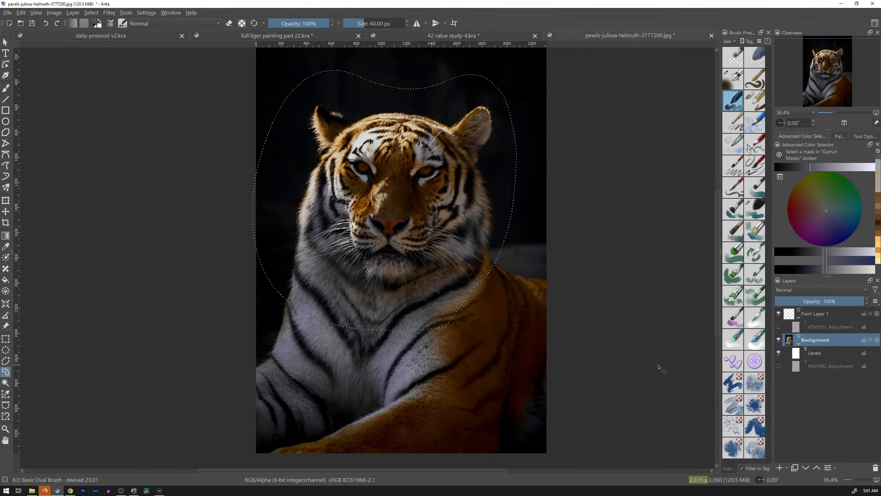
click(345, 37)
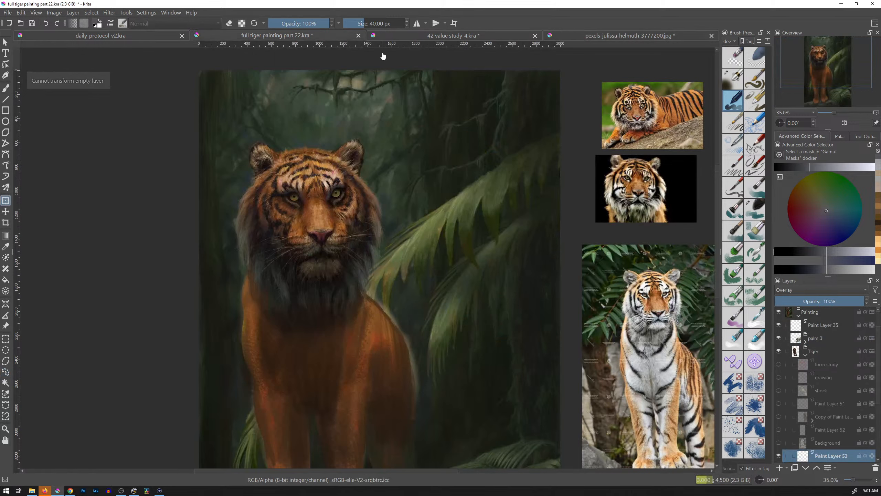
key(ctrl+v)
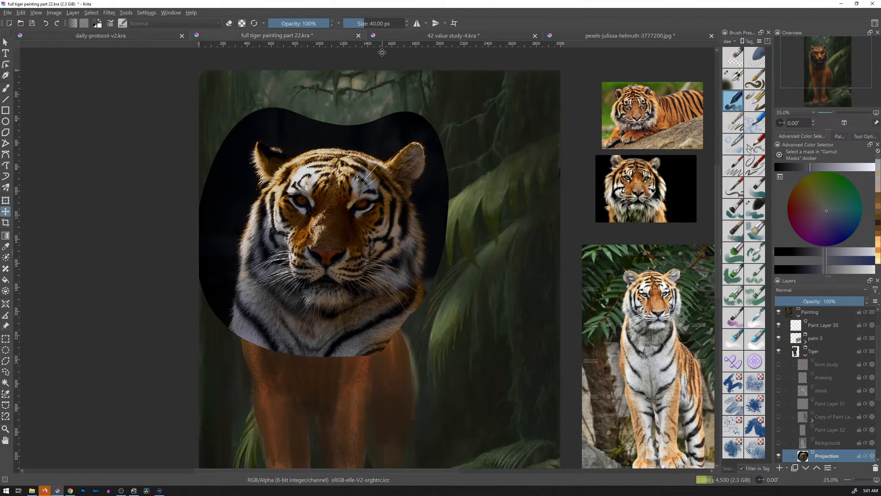
Step: Scale the pasted colour tiger head down to just over half size and place it beside the painted tiger's head
key(ctrl+t)
drag(436, 119, 357, 202)
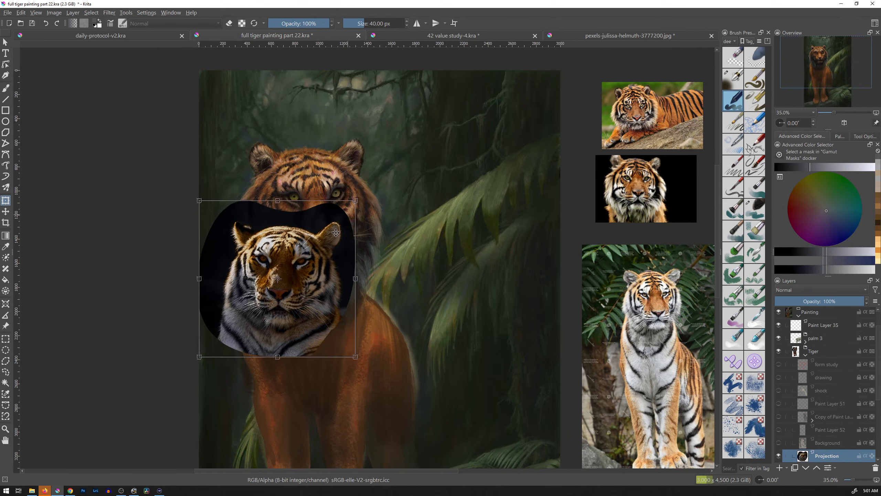
mouse_move(318, 270)
mouse_down()
mouse_move(478, 212)
mouse_move(511, 211)
mouse_up()
key(Return)
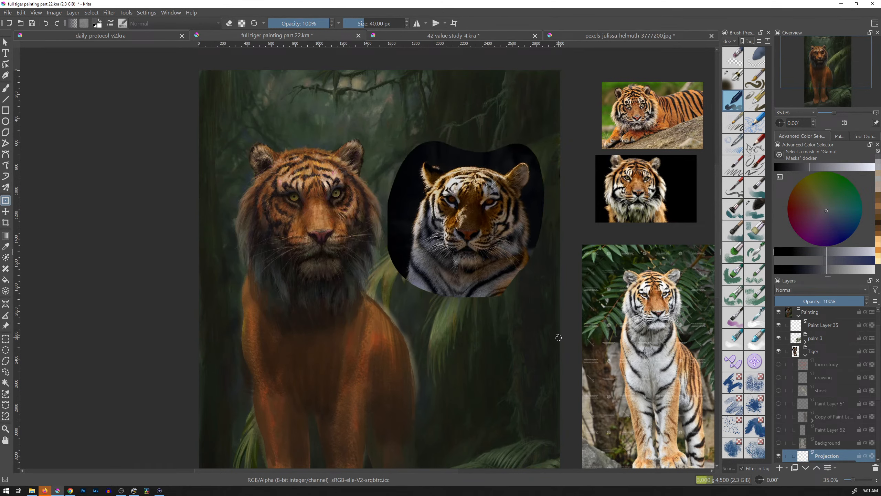
Step: Make Paint Layer 53 the active layer and collapse the lighten layer just below it
scroll(833, 396, down, 2)
click(828, 385)
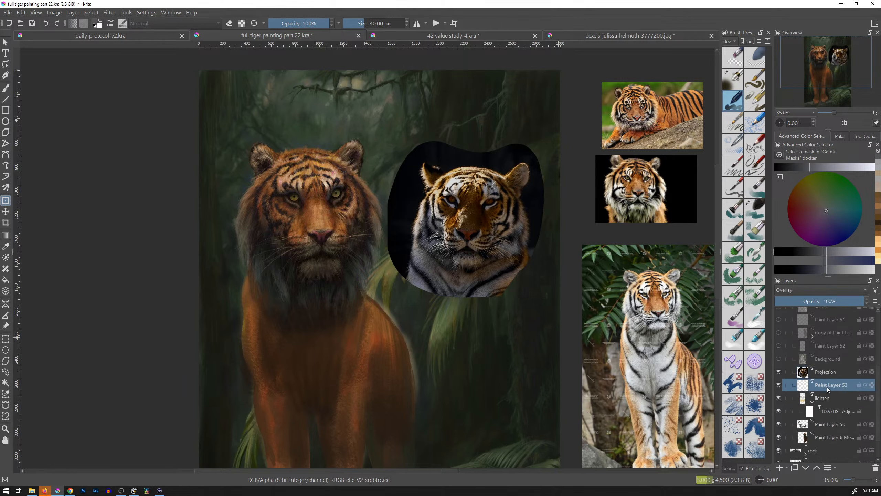
mouse_move(824, 389)
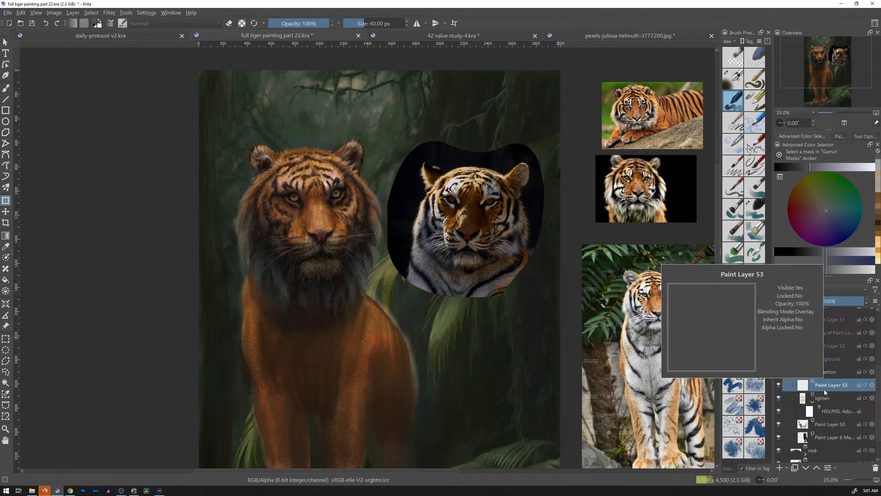
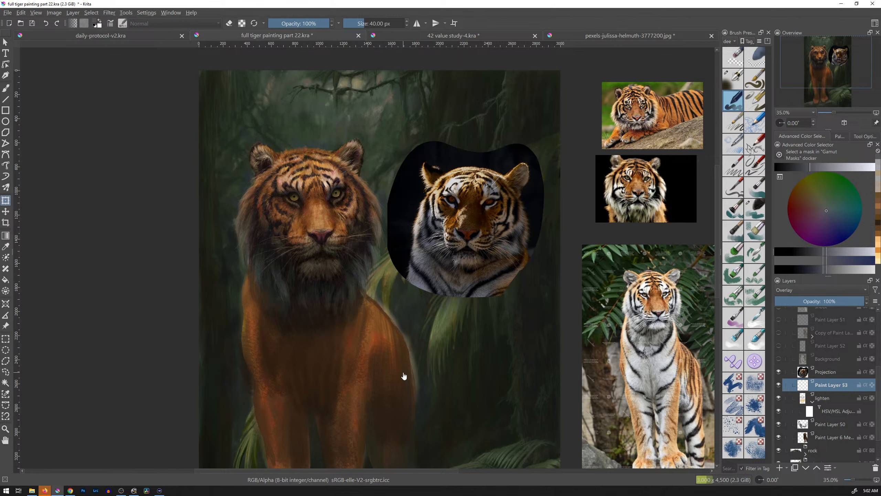
click(813, 402)
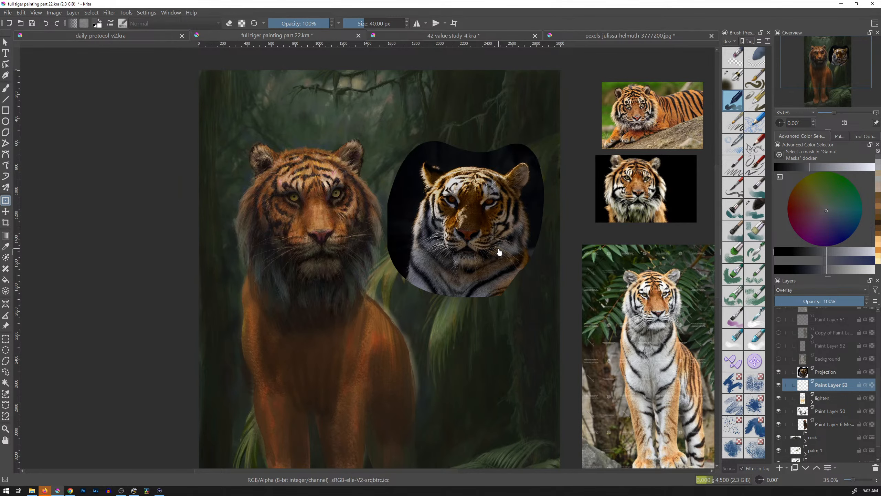
Step: Show the reference photo's HSV/HSL Adjustment mask, copy the selected head merged and paste the grayscale version into 42 value study-4.kra
click(485, 36)
click(642, 36)
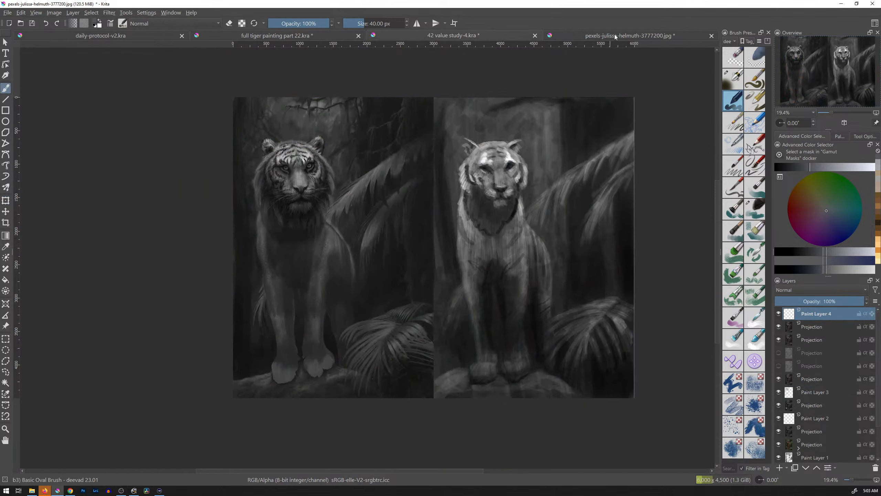
click(778, 366)
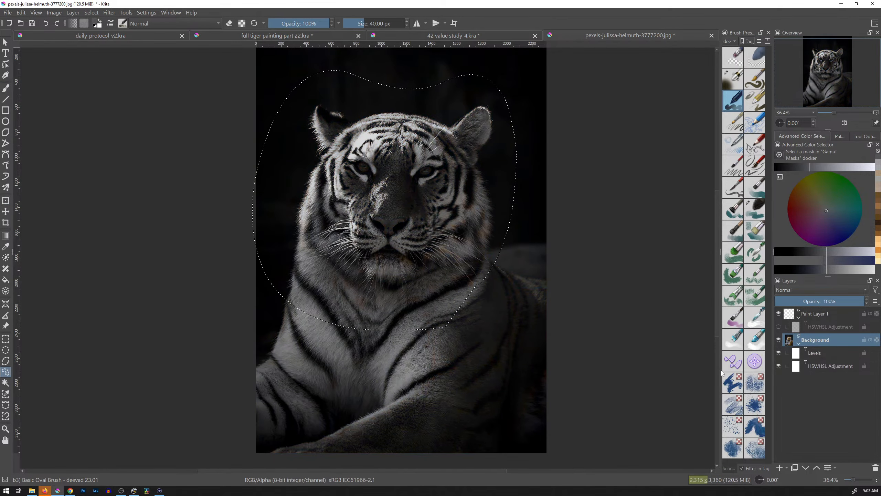
click(486, 37)
key(ctrl+v)
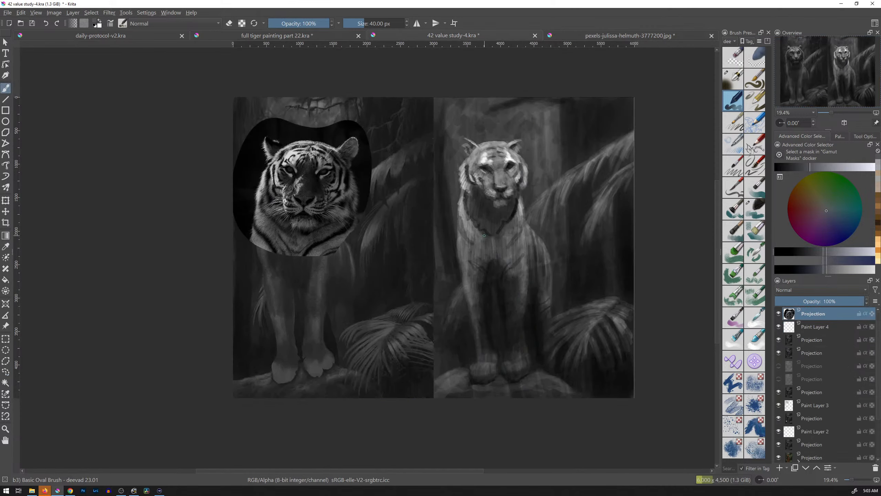
Step: Scale the pasted grayscale head down to about half size and place it beside the painted tiger's head in the value study
key(ctrl+t)
mouse_move(374, 116)
mouse_down()
mouse_move(329, 166)
mouse_move(301, 182)
mouse_up()
drag(277, 226, 381, 181)
drag(404, 237, 448, 187)
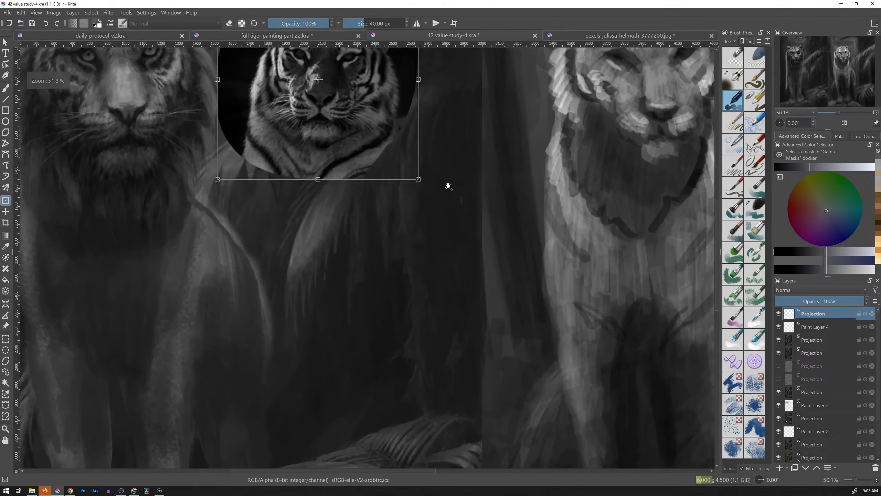
drag(365, 213, 553, 338)
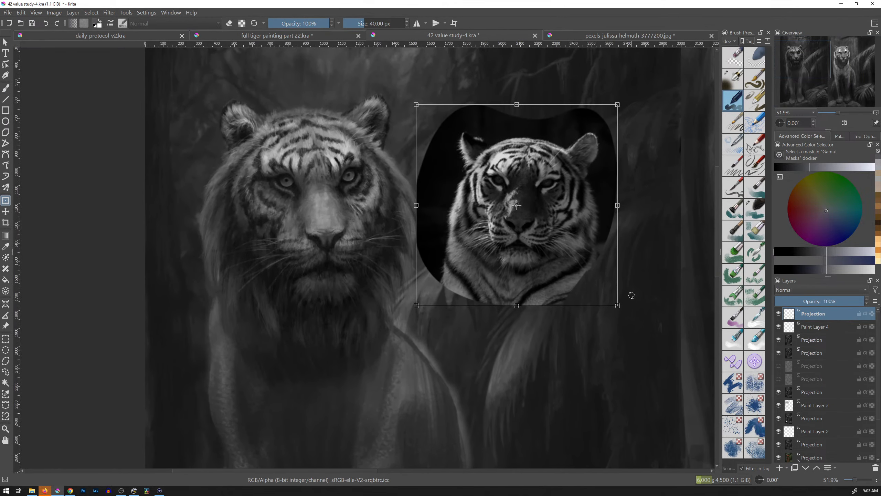
key(Return)
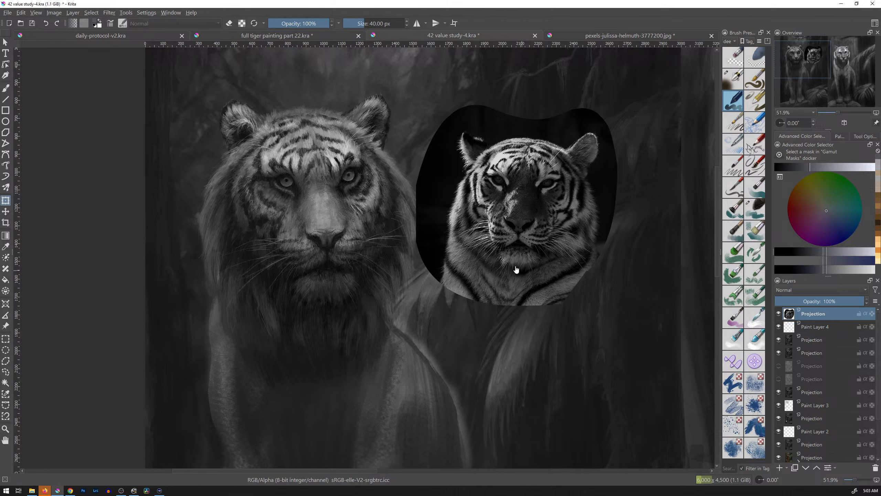
Step: Sample cheek tones from the painted and reference heads and brush them as adjacent 40 px swatches between the two heads
key(b)
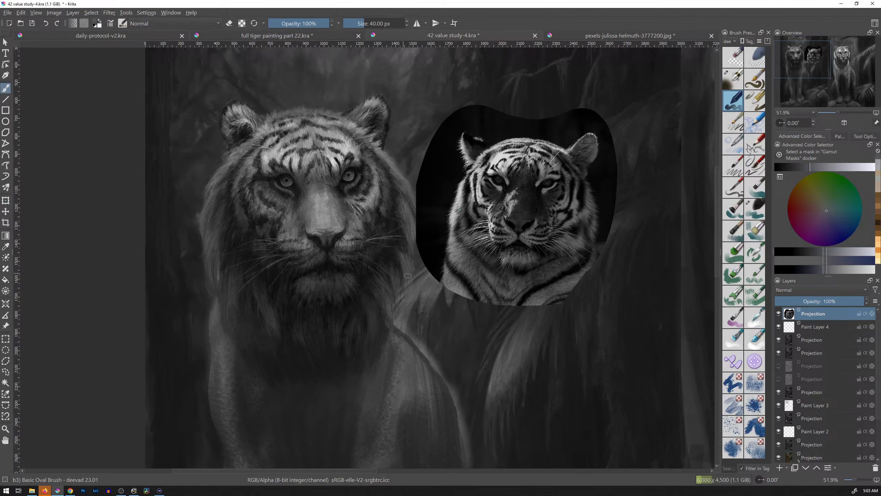
ctrl+click(393, 223)
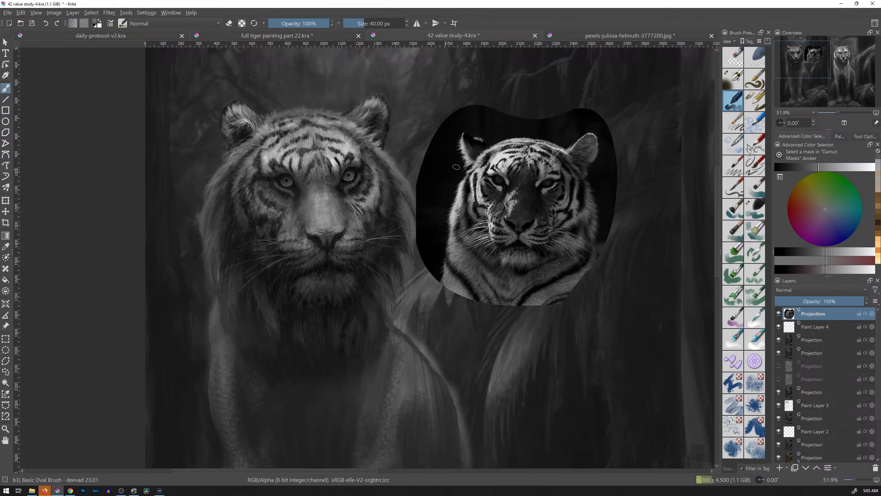
ctrl+click(379, 203)
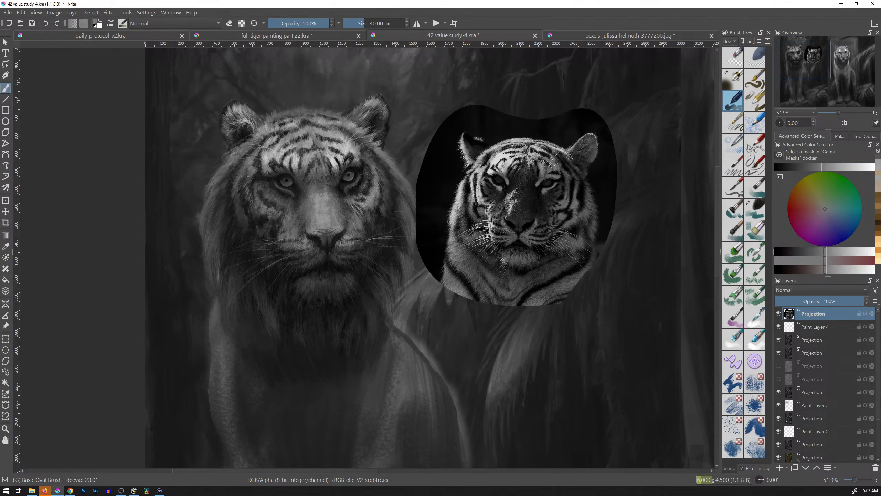
mouse_move(410, 116)
mouse_down()
mouse_move(409, 143)
mouse_move(410, 114)
mouse_up()
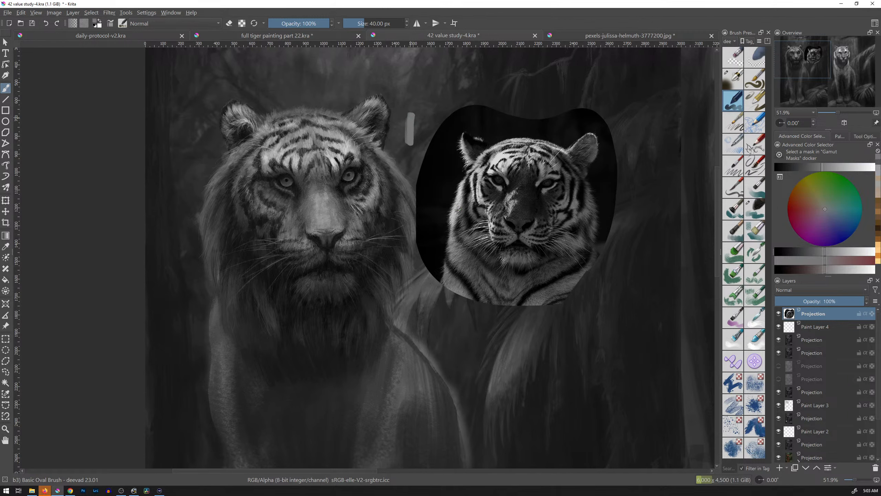
ctrl+click(569, 197)
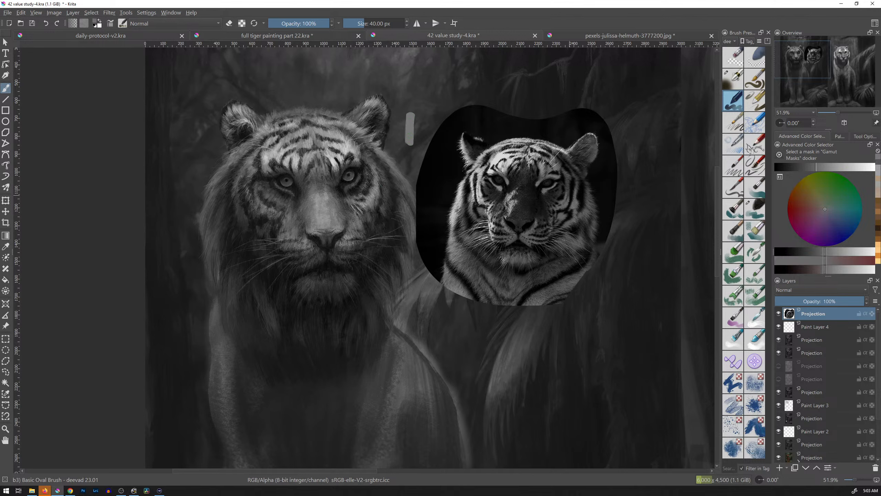
drag(416, 118, 417, 142)
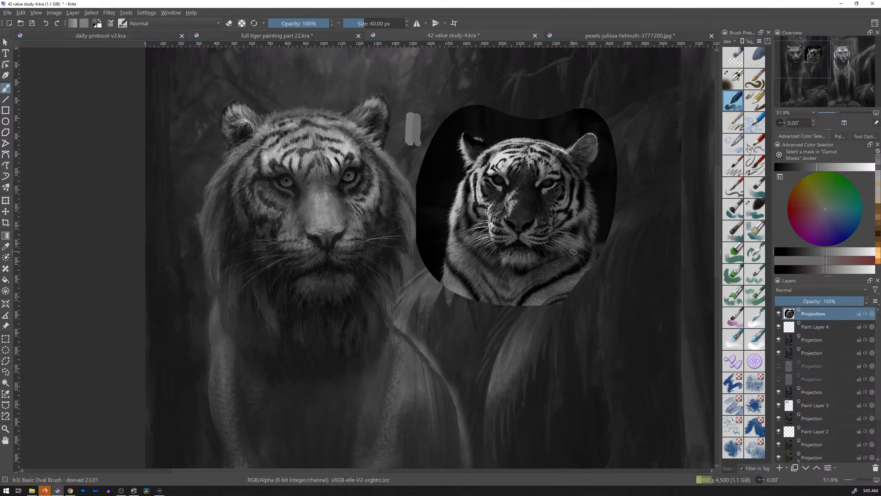
ctrl+click(566, 212)
drag(425, 117, 424, 142)
ctrl+click(384, 222)
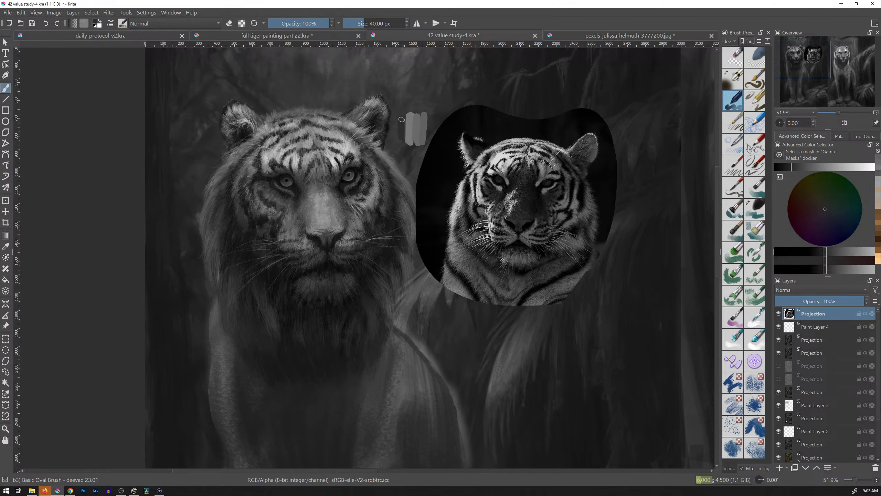
ctrl+click(569, 221)
drag(402, 135, 402, 144)
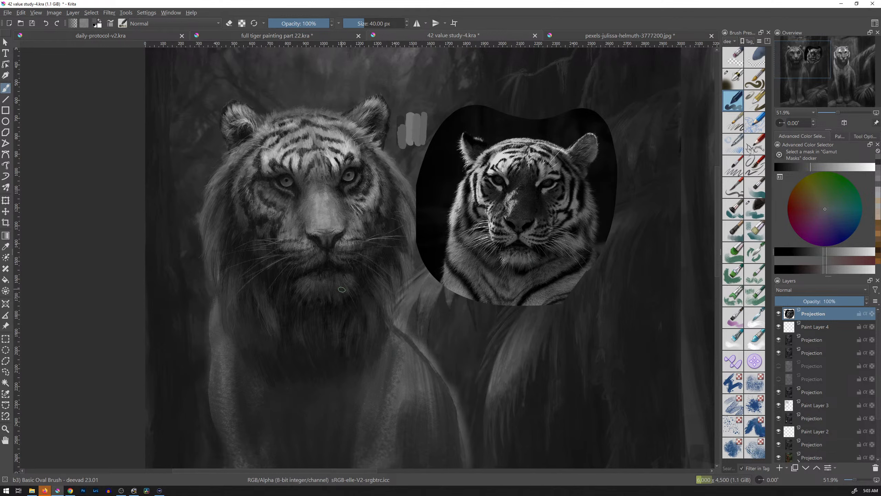
Step: Sample chin and muzzle tones from both tiger heads and brush them as adjacent swatches below the reference head
ctrl+click(347, 284)
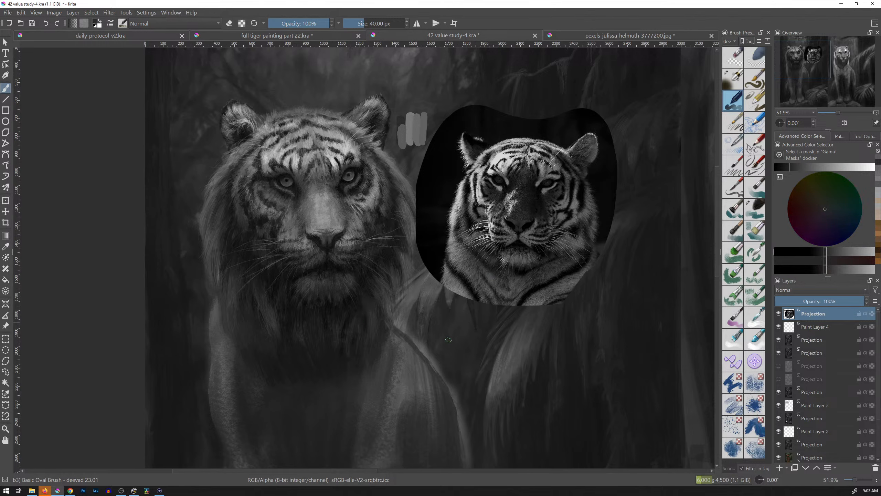
drag(447, 318, 449, 344)
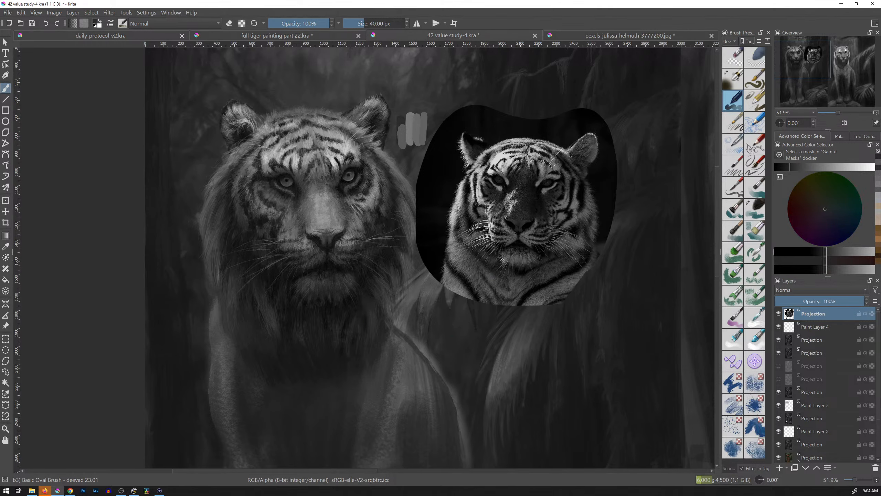
ctrl+click(522, 257)
drag(455, 341, 452, 317)
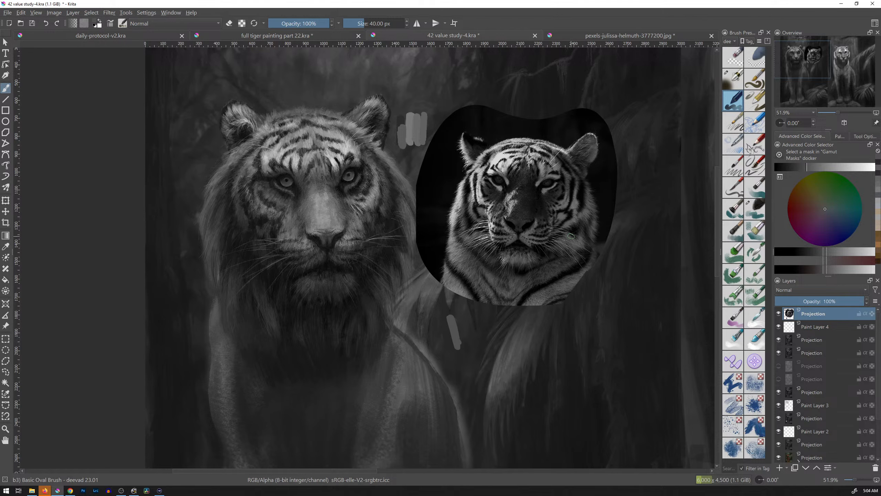
ctrl+click(352, 250)
mouse_move(455, 320)
mouse_down()
mouse_move(460, 339)
mouse_move(462, 324)
mouse_move(475, 322)
mouse_up()
ctrl+click(534, 239)
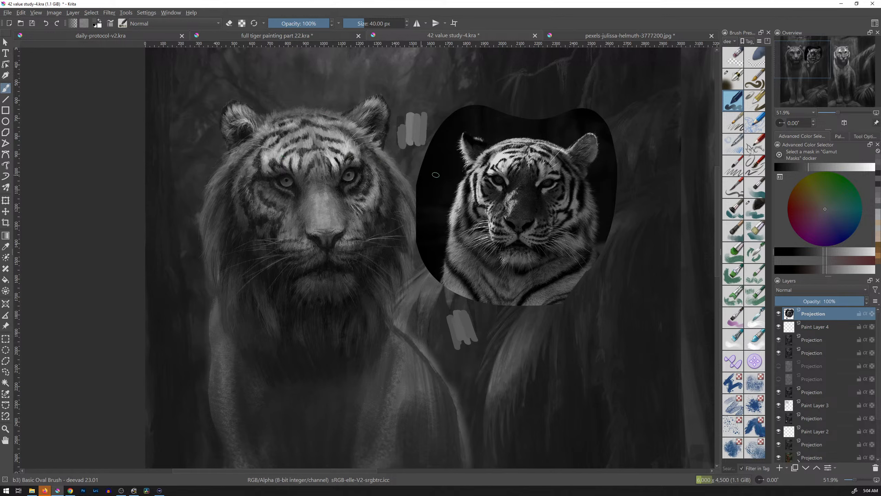
Step: Sample the brightest forehead fur on both tiger heads and brush the two tones side by side above the painted head
ctrl+click(266, 155)
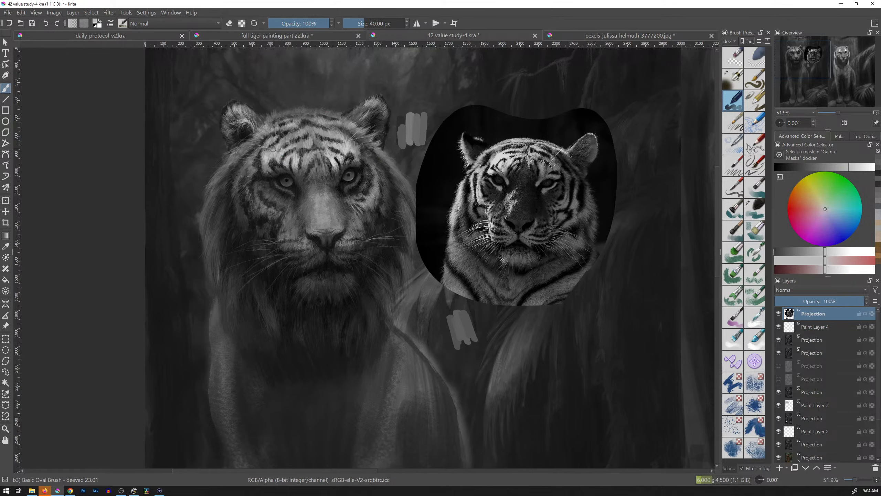
drag(333, 69, 333, 93)
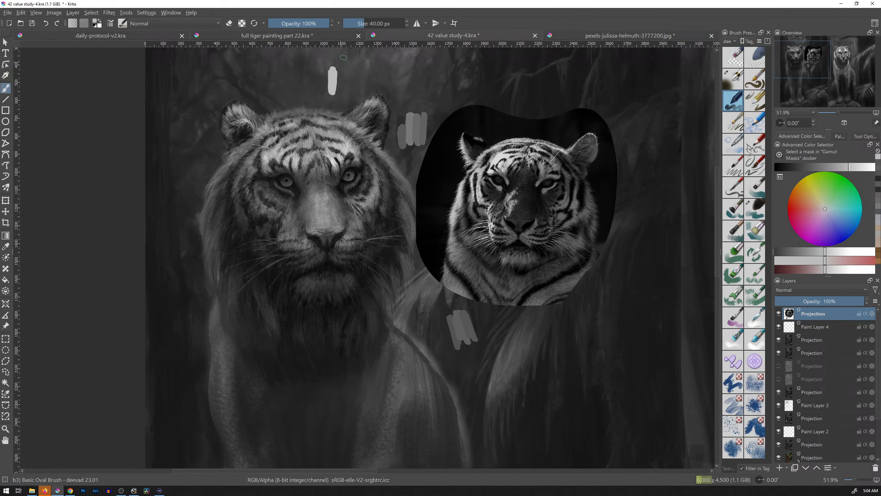
ctrl+click(503, 164)
drag(338, 87, 339, 70)
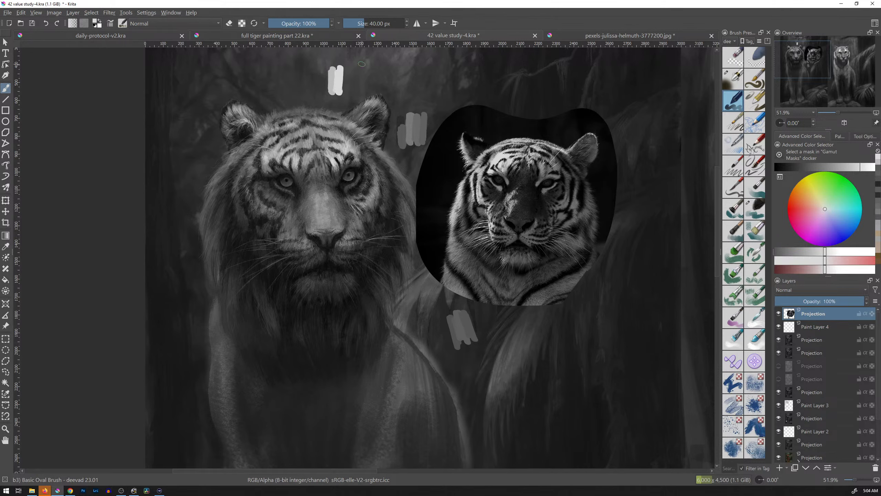
Step: Sample mid-gray forehead tones from both tiger heads and brush them as a second pair of swatches above the painted head
ctrl+click(500, 151)
ctrl+click(496, 154)
ctrl+click(493, 157)
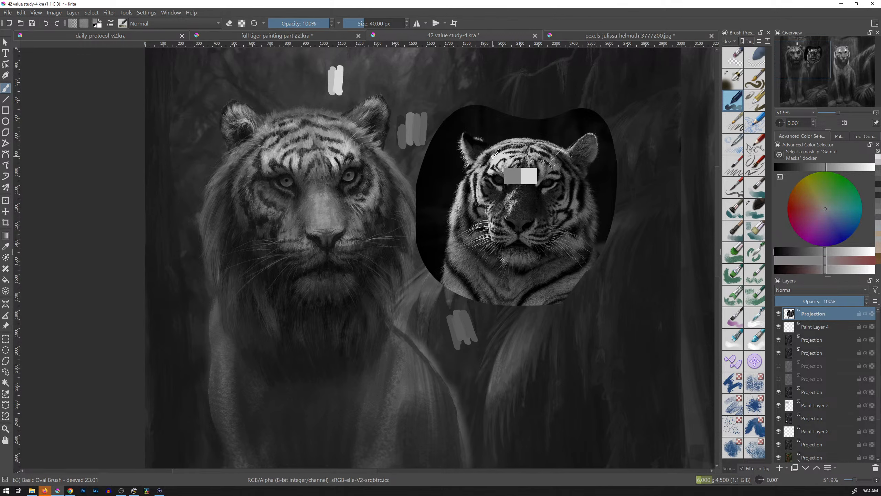
mouse_move(292, 86)
mouse_down()
mouse_move(250, 161)
mouse_move(286, 69)
mouse_up()
ctrl+click(252, 157)
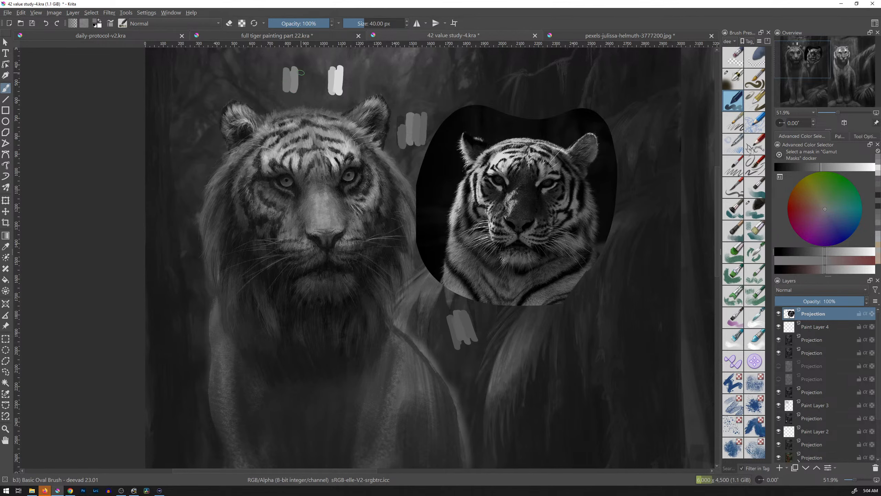
mouse_move(499, 185)
mouse_down()
mouse_move(501, 125)
mouse_move(491, 151)
mouse_move(511, 187)
mouse_up()
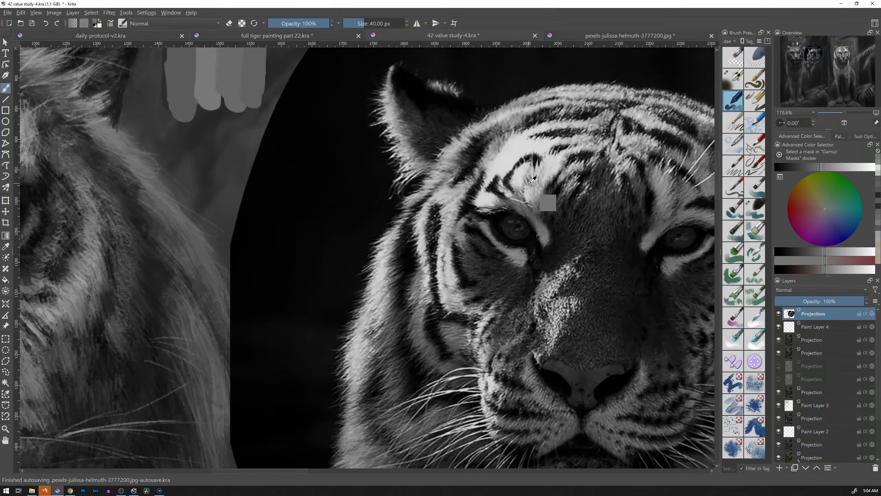
drag(535, 168, 510, 215)
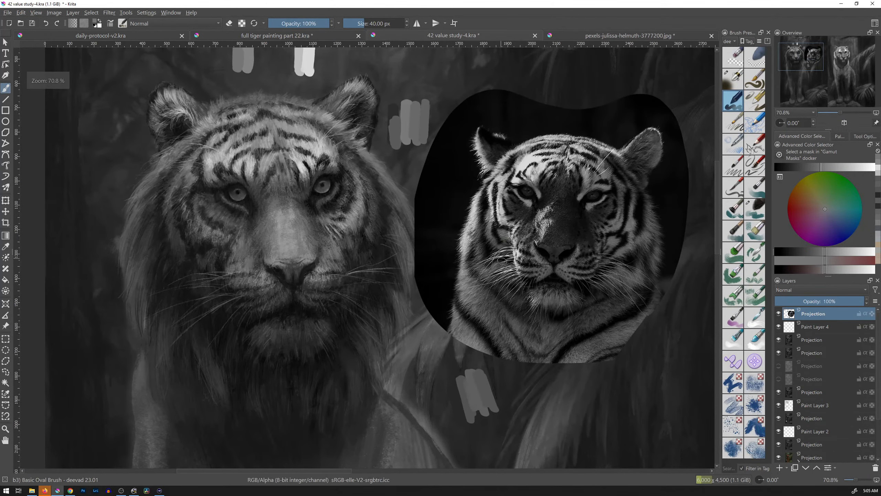
Step: Undo the comparison swatches brushed around the two tiger heads in the grayscale value study
key(ctrl+z)
key(ctrl+z)
key(ctrl+z)
key(ctrl+z)
key(ctrl+z)
key(ctrl+z)
key(ctrl+z)
key(ctrl+z)
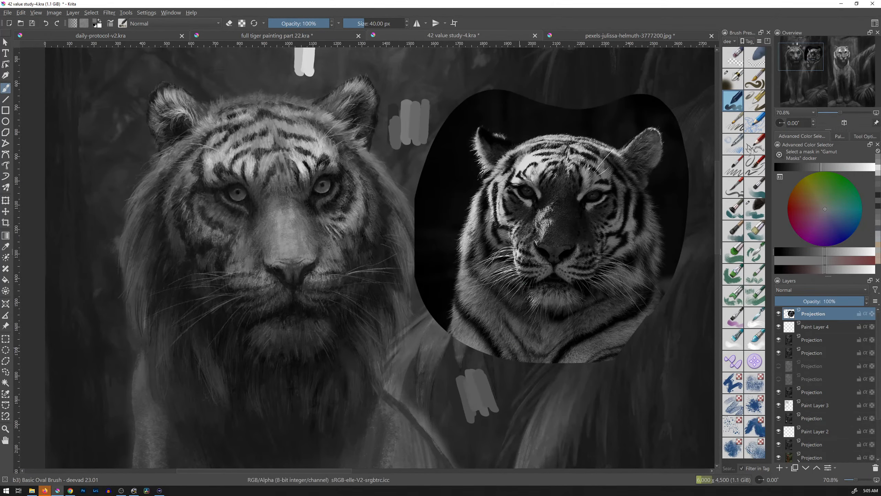
key(ctrl+z)
key(ctrl+z)
key(ctrl+z)
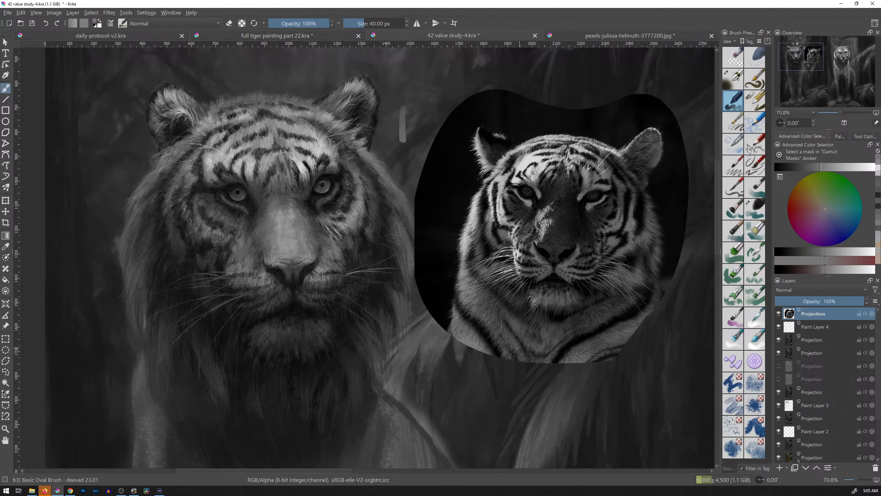
Step: In the full tiger painting, choose the Textured Crease Update brush and move the black-background tiger reference image beside the painted tiger's neck
click(328, 36)
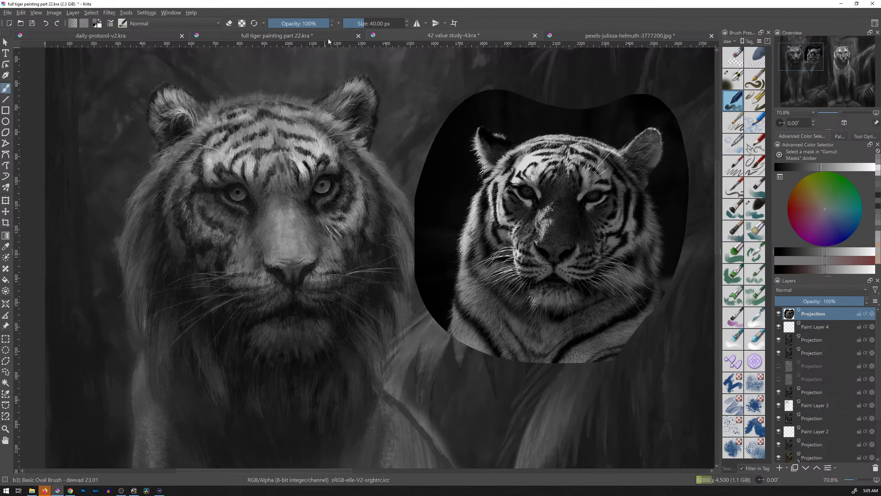
key(ctrl+t)
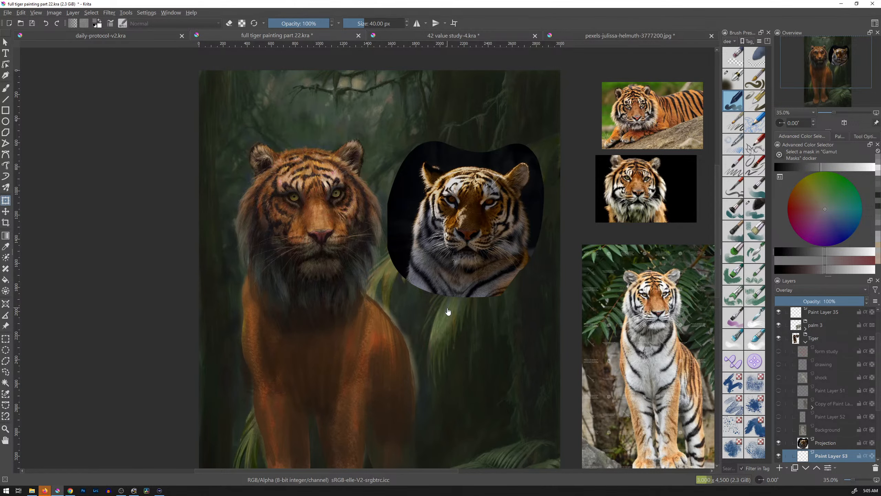
click(741, 301)
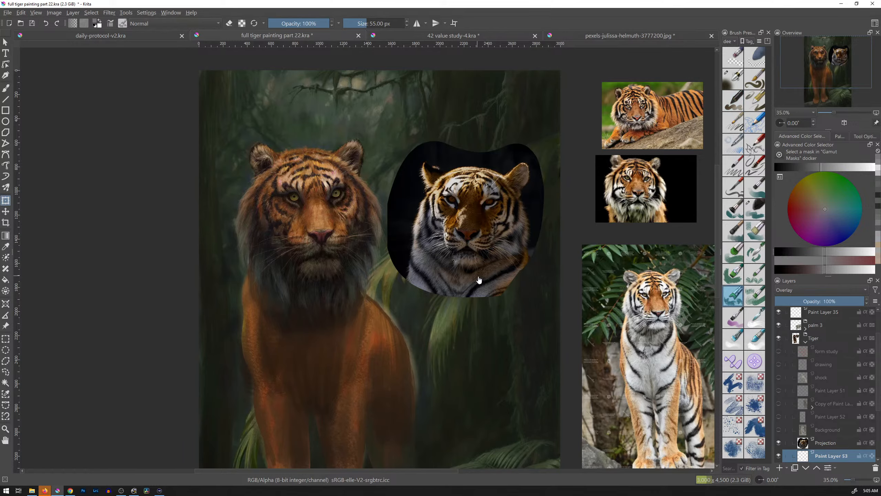
mouse_move(412, 295)
mouse_down()
mouse_move(433, 252)
mouse_move(431, 207)
mouse_move(527, 319)
mouse_move(486, 305)
mouse_move(478, 291)
mouse_move(459, 291)
mouse_move(466, 280)
mouse_move(443, 283)
mouse_move(439, 299)
mouse_up()
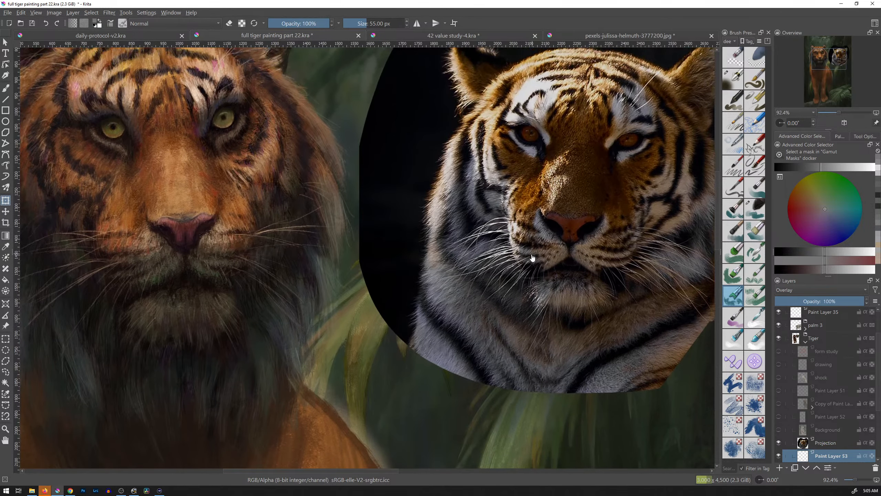
drag(532, 241, 503, 283)
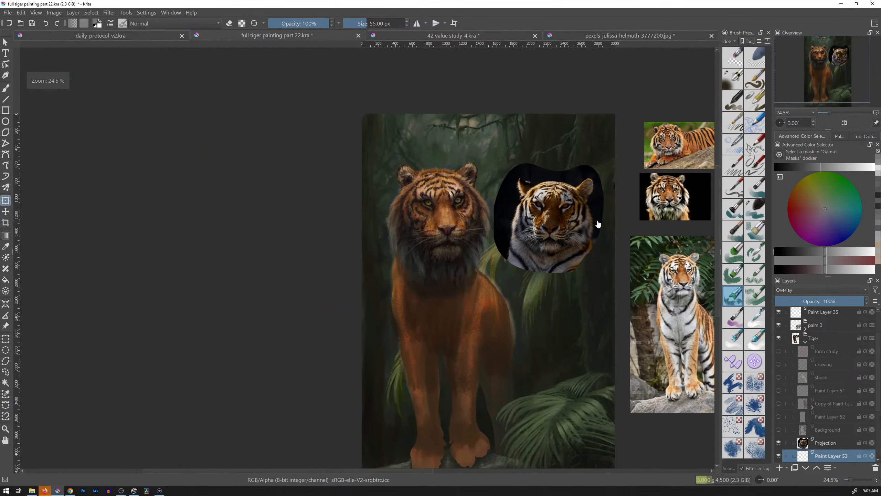
mouse_move(693, 200)
mouse_down()
mouse_move(568, 214)
mouse_move(552, 261)
mouse_up()
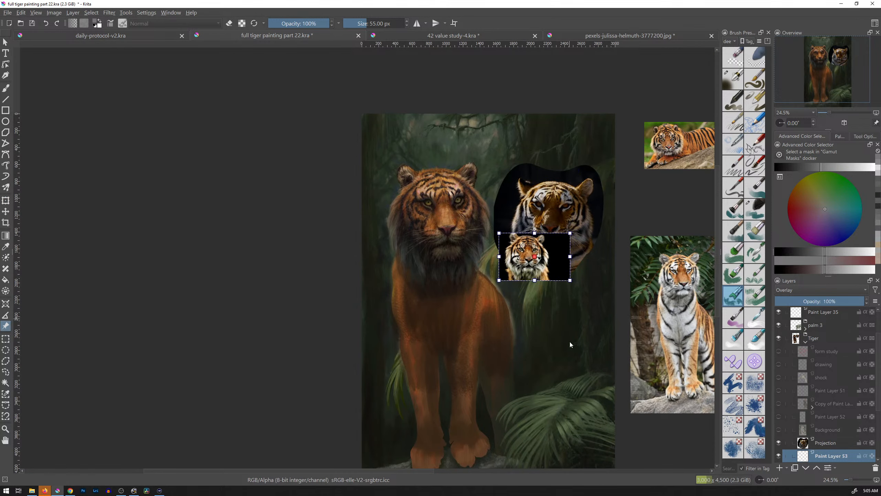
Step: Scale down the darkened reference head on the Projection layer so it sits just above the black-background reference image
click(827, 438)
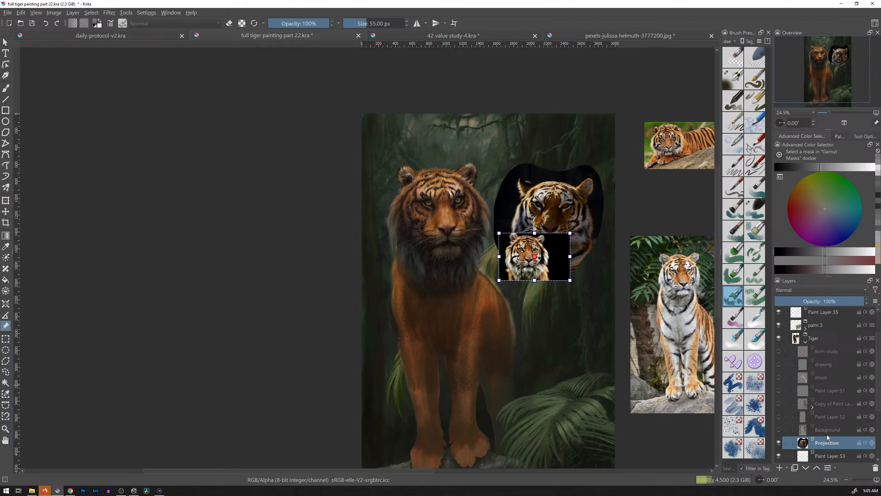
key(ctrl+t)
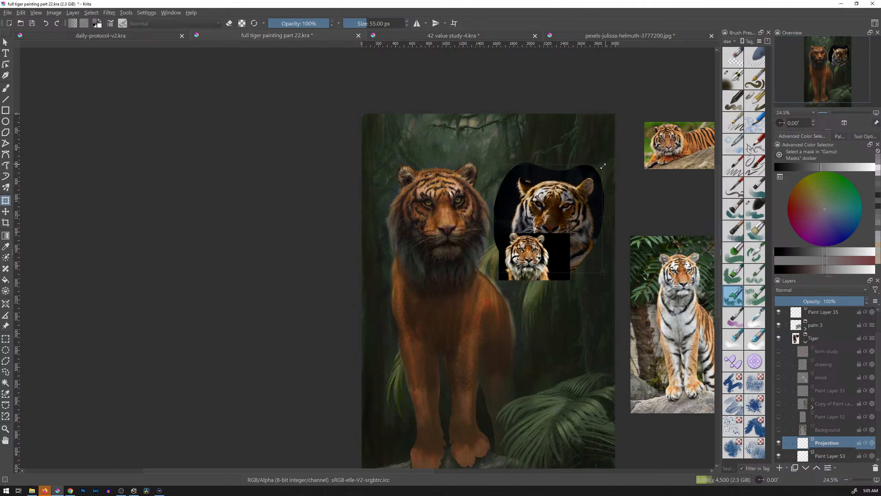
drag(604, 166, 559, 166)
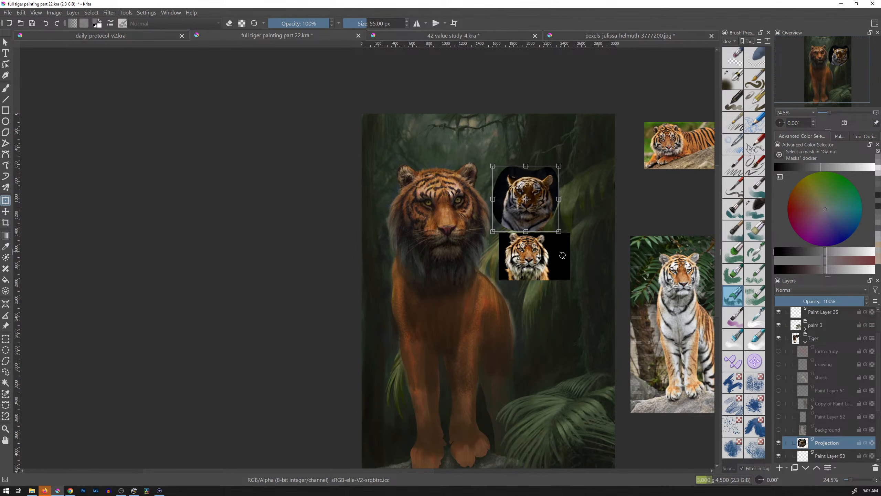
Step: Toggle Paint Layer 50 off and on to examine what it contributes to the tiger
drag(544, 291, 526, 274)
scroll(874, 397, down, 3)
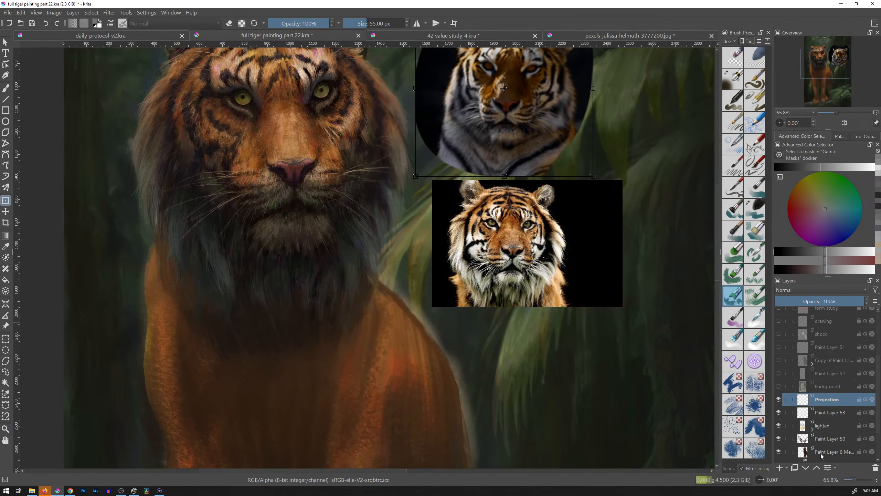
click(779, 439)
click(778, 439)
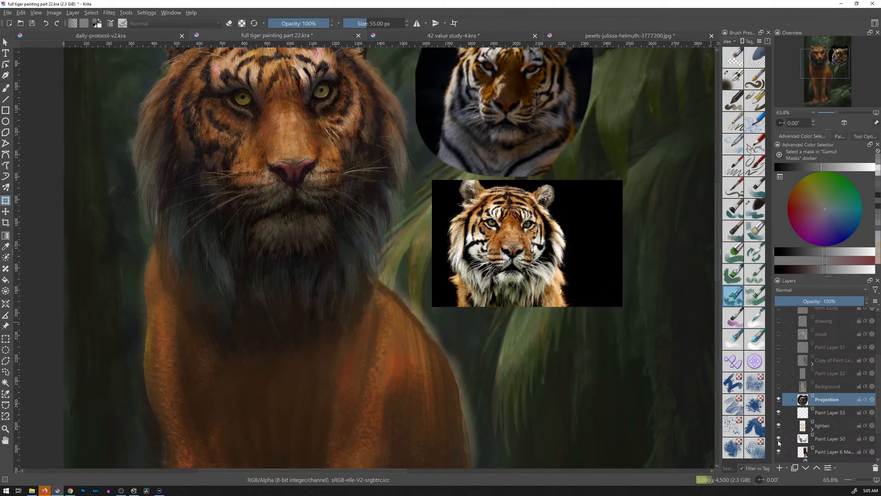
click(778, 441)
click(778, 440)
click(778, 441)
click(779, 441)
Step: Add a paint layer directly above Paint Layer 50 and name it "new stripes"
click(822, 442)
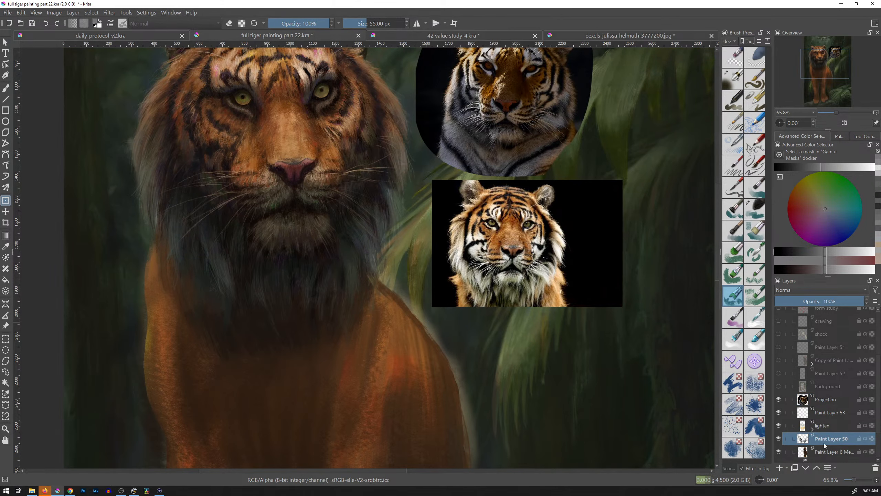
key(Insert)
double_click(828, 440)
text(new stri)
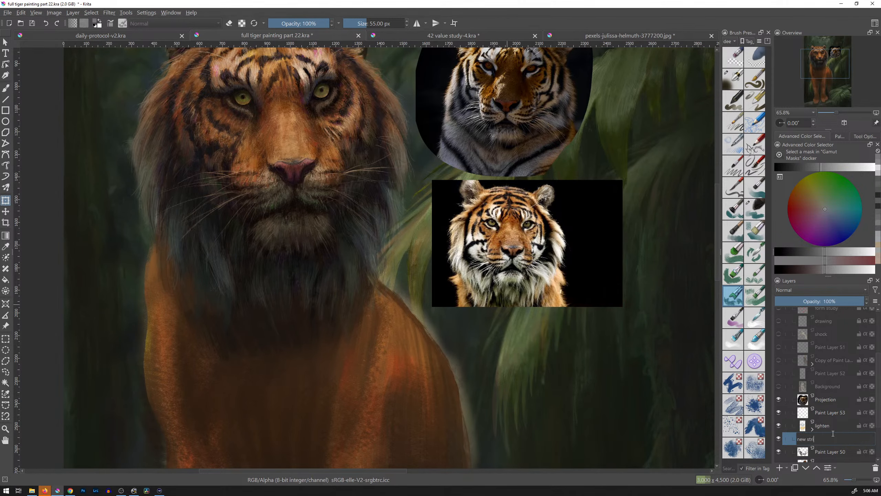
text(pes)
key(Return)
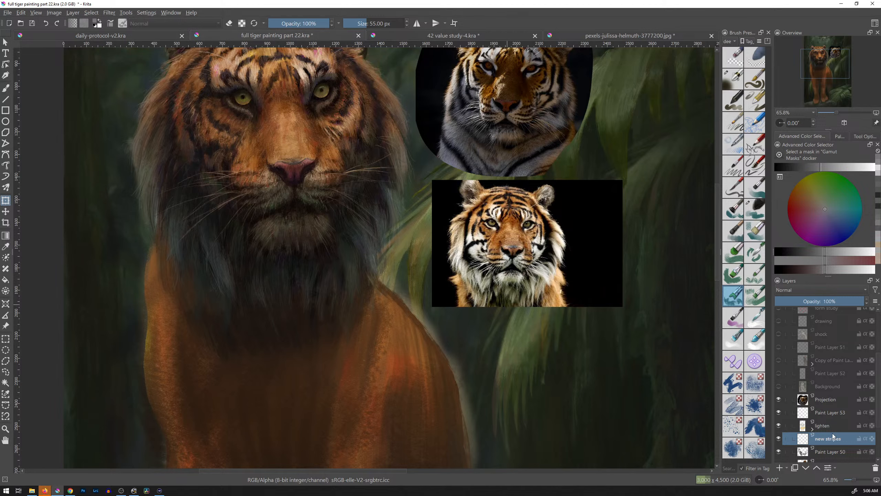
Step: Sample light cheek fur from the darkened reference head and brush a pale patch beside the painted mouth corner at about 24 px
key(b)
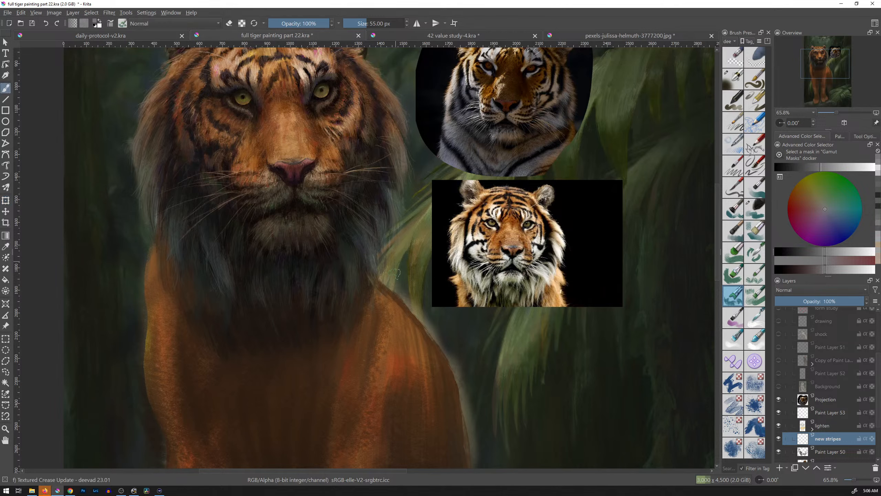
drag(390, 200, 401, 244)
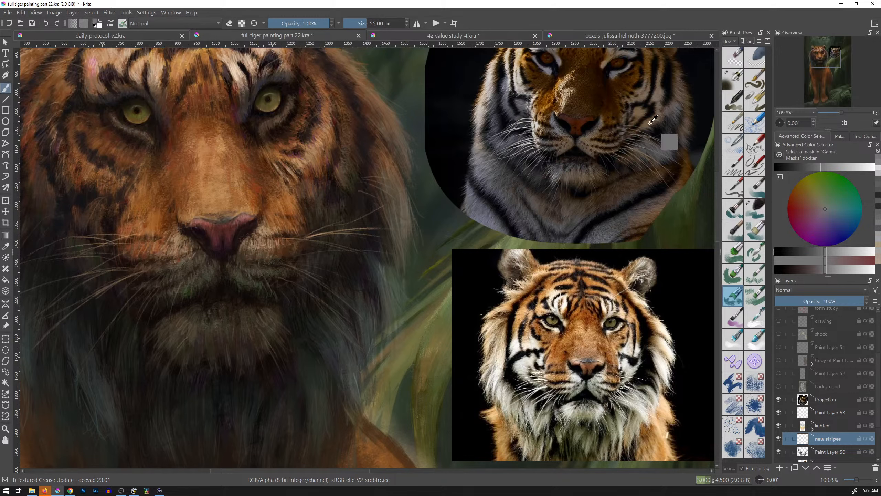
ctrl+click(669, 137)
mouse_move(356, 256)
shift+mouse_down()
mouse_move(359, 273)
mouse_move(411, 267)
shift+mouse_up()
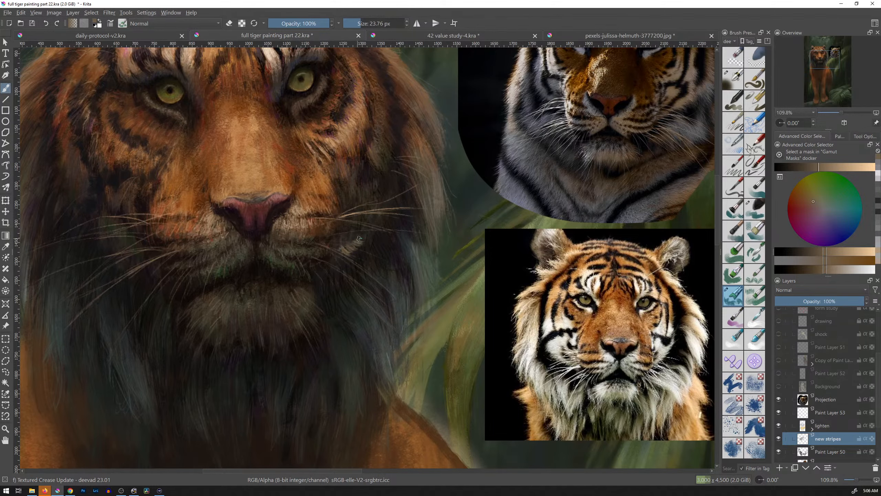
mouse_move(359, 240)
mouse_down()
mouse_move(447, 243)
mouse_move(461, 212)
mouse_move(374, 238)
mouse_move(357, 282)
mouse_move(350, 263)
mouse_move(395, 255)
mouse_move(365, 230)
mouse_move(391, 214)
mouse_move(369, 246)
mouse_up()
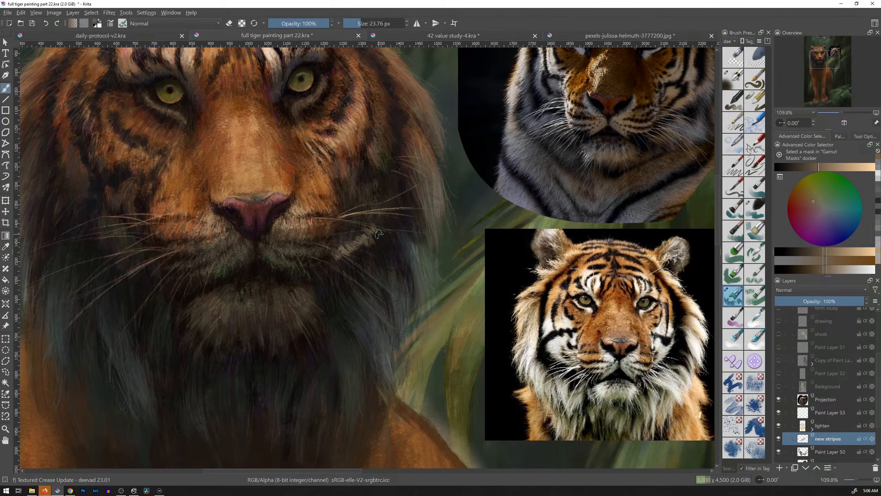
Step: Enlarge the brush to about 30 px and extend the pale cheek marking upward through the whiskers
key(bracketright)
key(bracketright)
drag(348, 238, 362, 238)
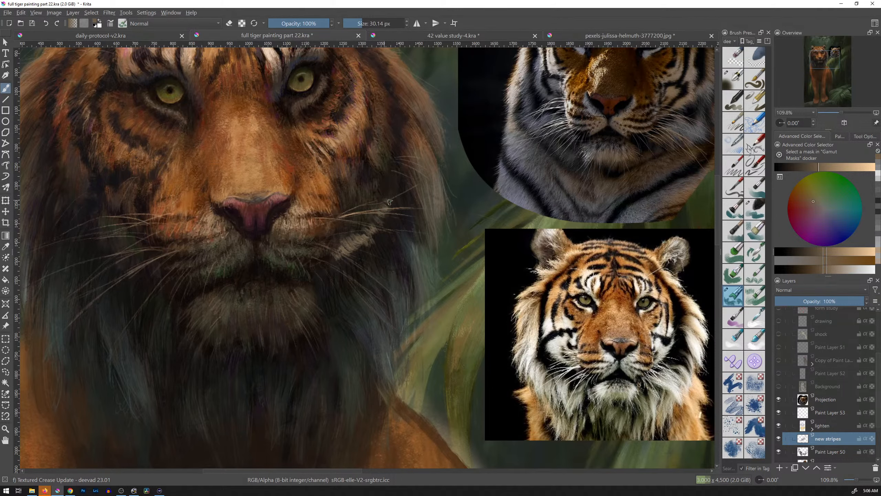
drag(388, 204, 393, 194)
Step: Set the brush to about 46 px and build up the cheek patch with a darker, less saturated beige
shift+drag(373, 222, 385, 222)
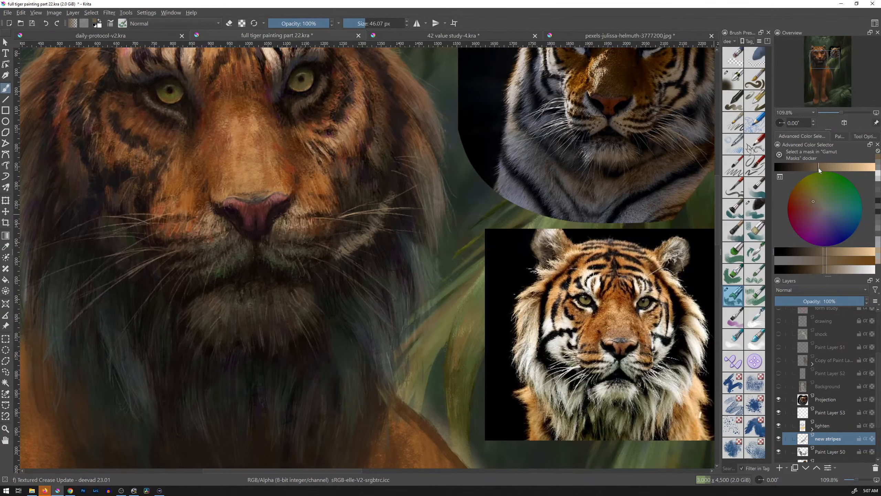
click(817, 168)
click(816, 204)
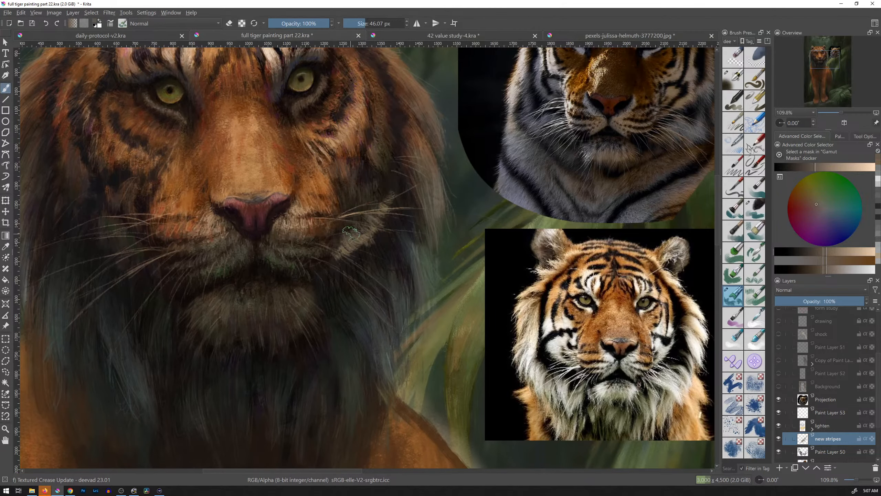
click(808, 167)
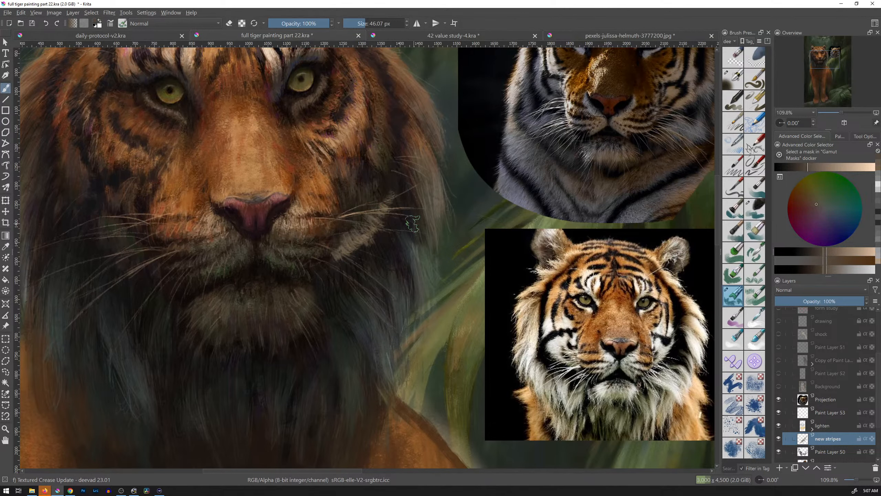
key(k)
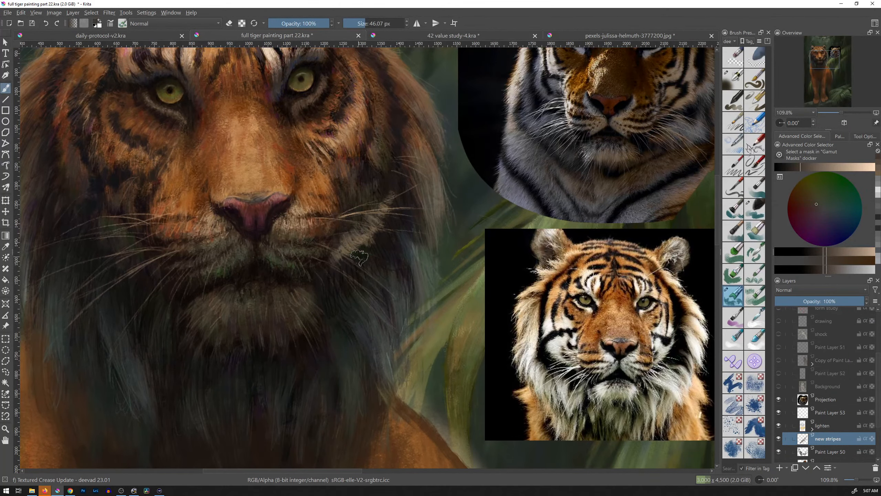
Step: Sample warm brown cheek fur from the darkened reference head, mute and darken it, and blend it into the painted cheek patch
ctrl+click(667, 112)
ctrl+click(667, 111)
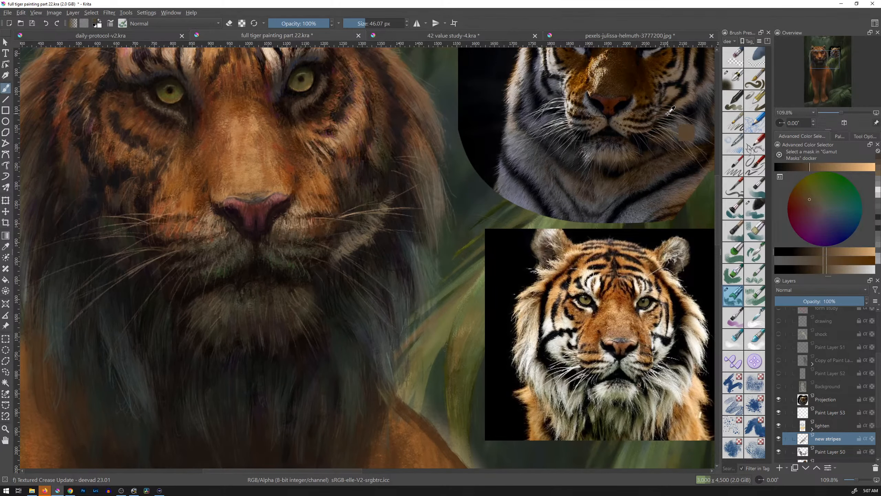
ctrl+click(665, 111)
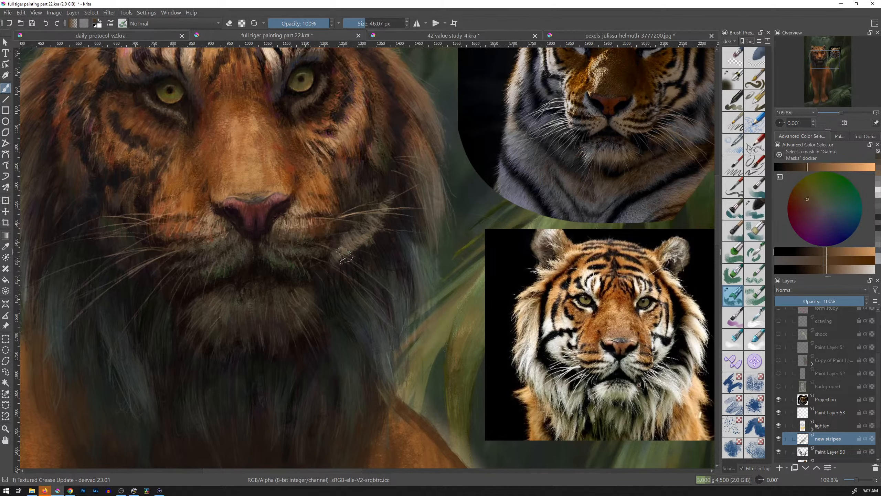
drag(338, 257, 358, 250)
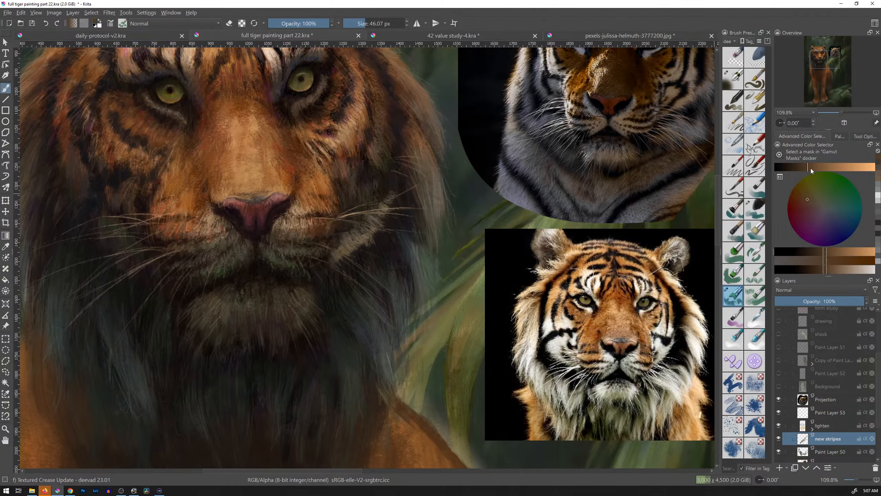
click(803, 168)
click(816, 204)
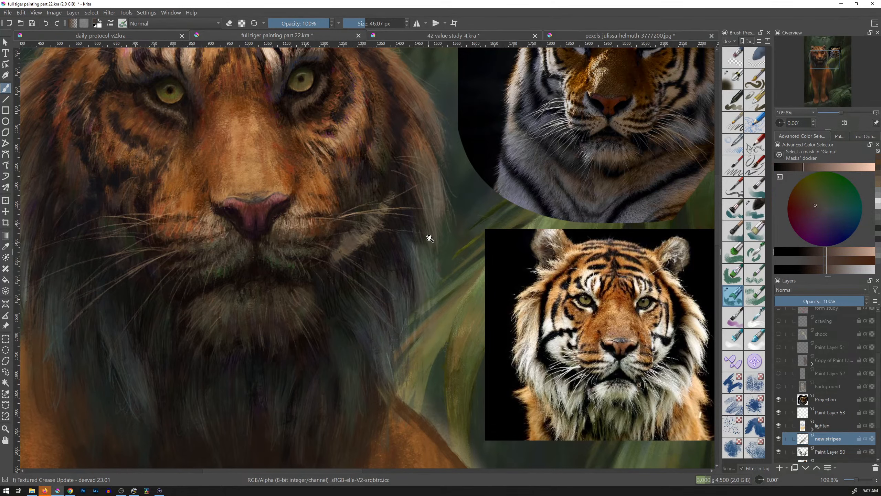
mouse_move(429, 239)
mouse_down()
mouse_move(414, 292)
mouse_move(431, 248)
mouse_up()
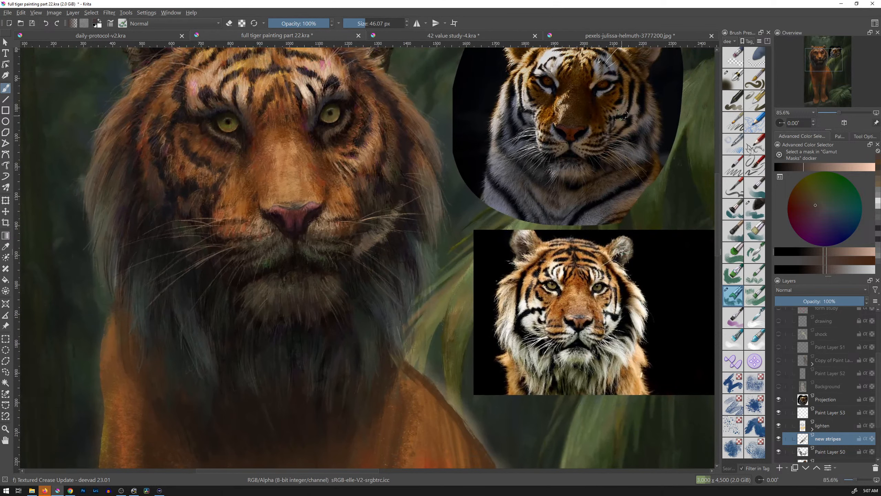
Step: Sample a lighter beige from the darkened reference head's cheek and paint a broader pale fur patch above the existing cheek marking
ctrl+click(627, 107)
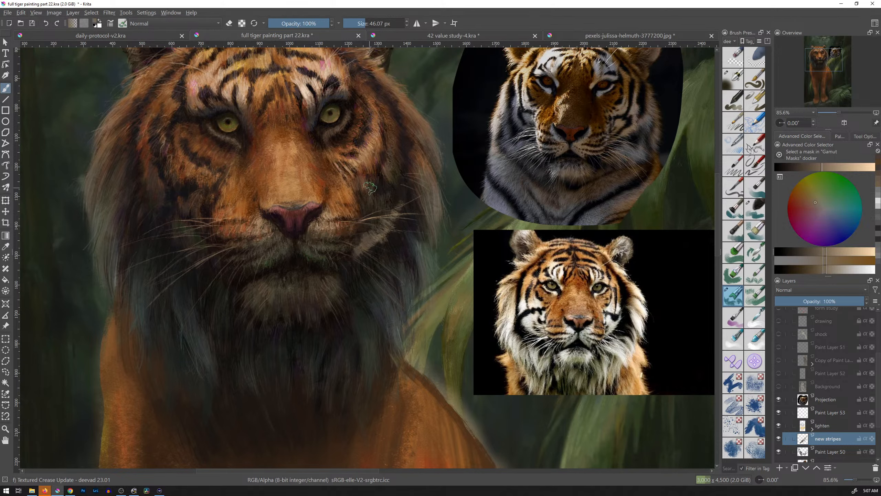
mouse_move(377, 184)
mouse_down()
mouse_move(376, 206)
mouse_move(390, 199)
mouse_up()
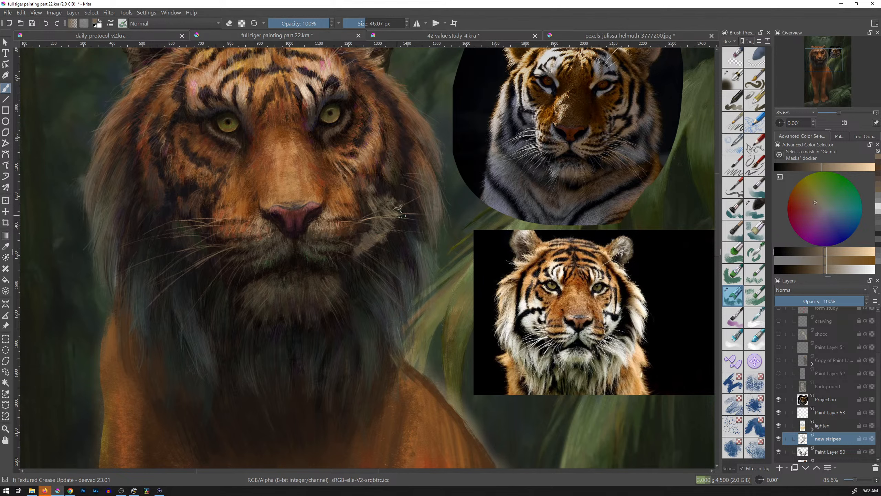
drag(404, 197, 404, 188)
Step: Reduce the brush to about 37 px and continue the pale fur marks up the cheek toward the outer eye
shift+drag(371, 313, 367, 313)
drag(389, 176, 393, 169)
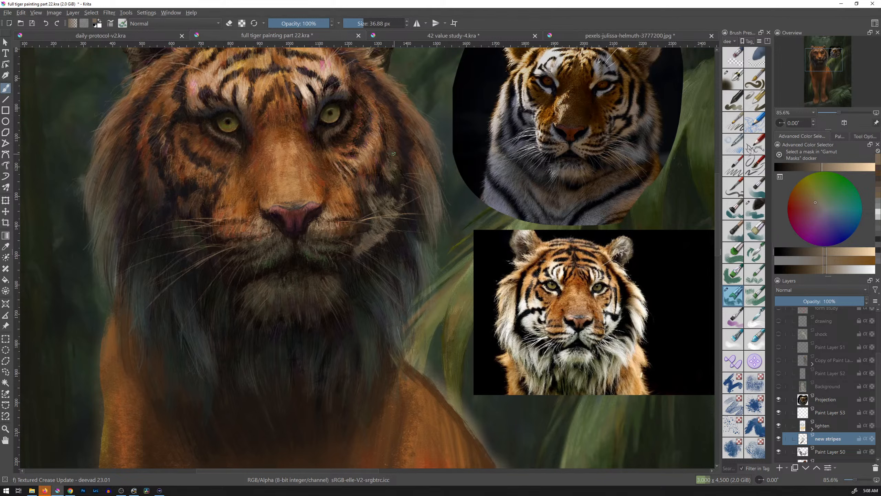
drag(394, 154, 393, 151)
Step: Reduce the brush to about 25 px, sample the cheek fur beige, and darken and desaturate it to a deep neutral grey
key(bracketleft)
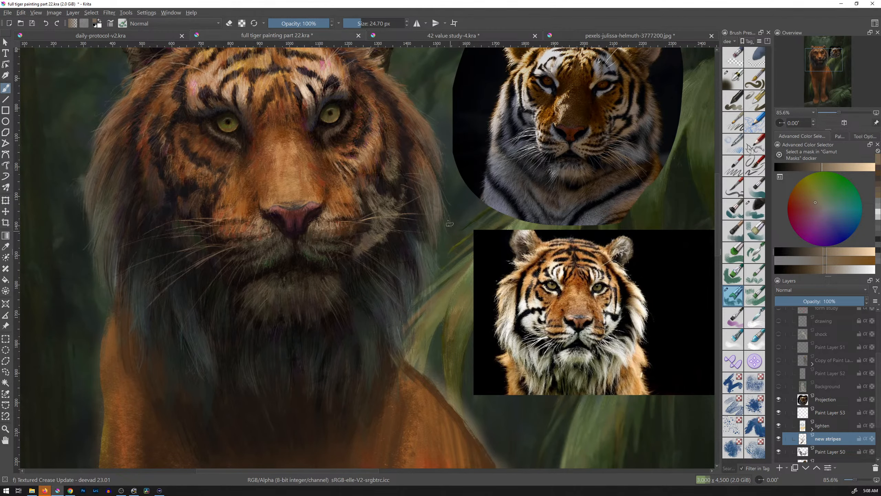
ctrl+click(401, 250)
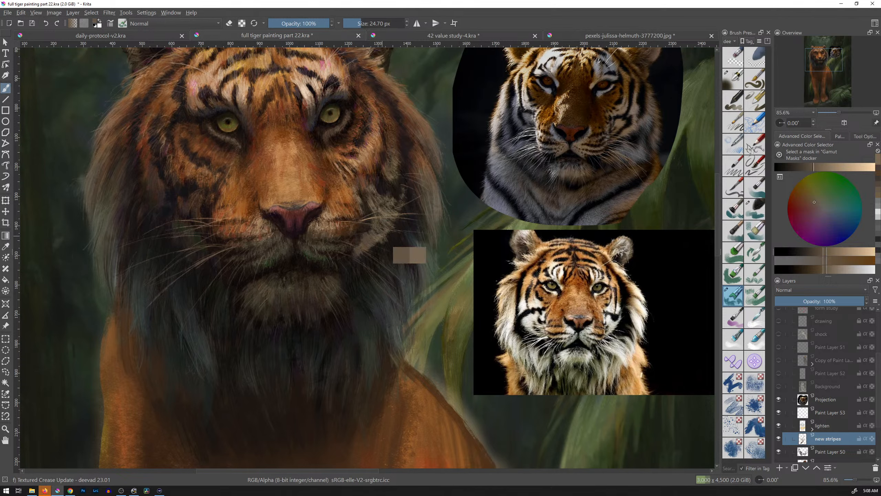
click(805, 170)
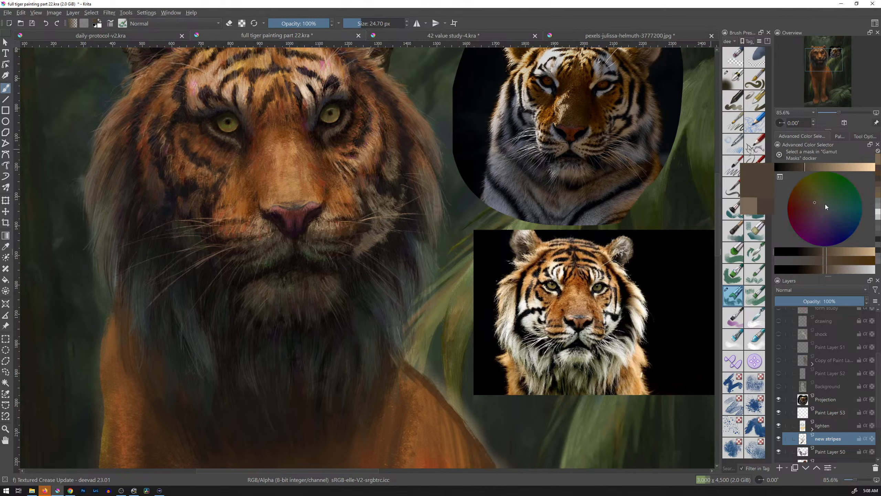
click(802, 169)
click(821, 207)
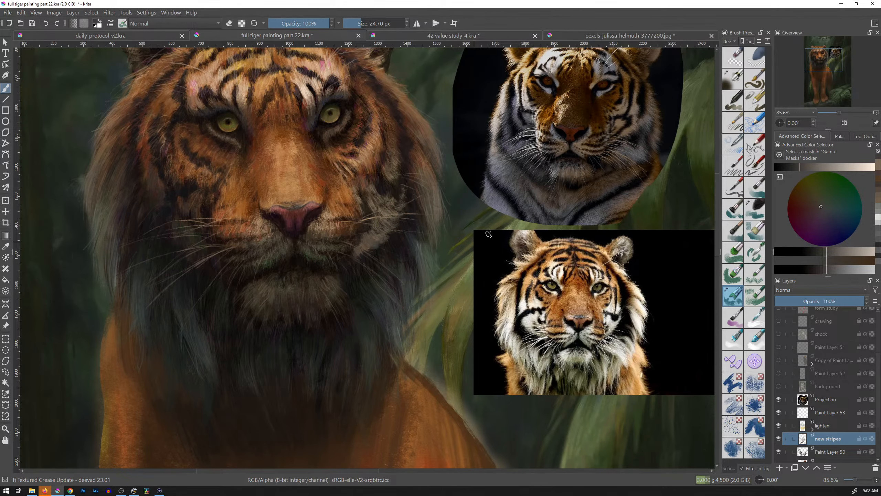
drag(801, 171, 791, 170)
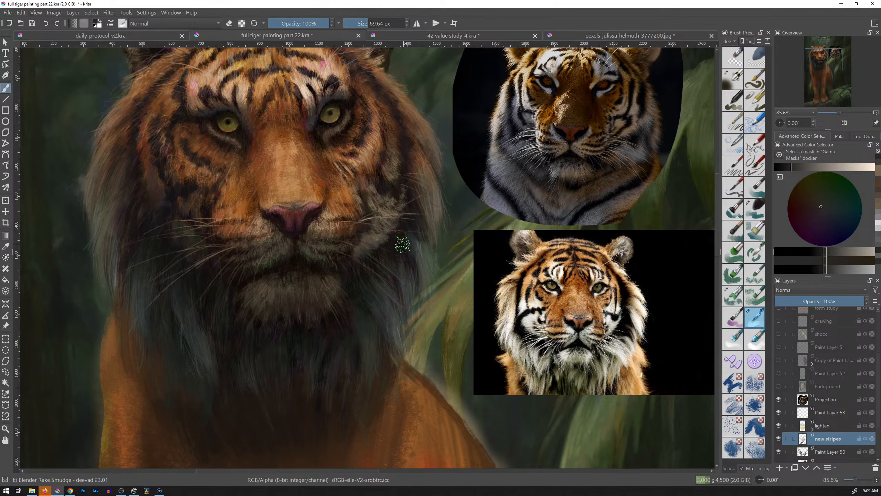
Step: Soften the cheek patch with the Blender Rake Smudge brush, and darken its outer lower edge with the Textured Crease brush
mouse_move(403, 244)
shift+mouse_down()
mouse_move(386, 245)
mouse_move(401, 245)
mouse_move(389, 233)
shift+mouse_up()
click(738, 291)
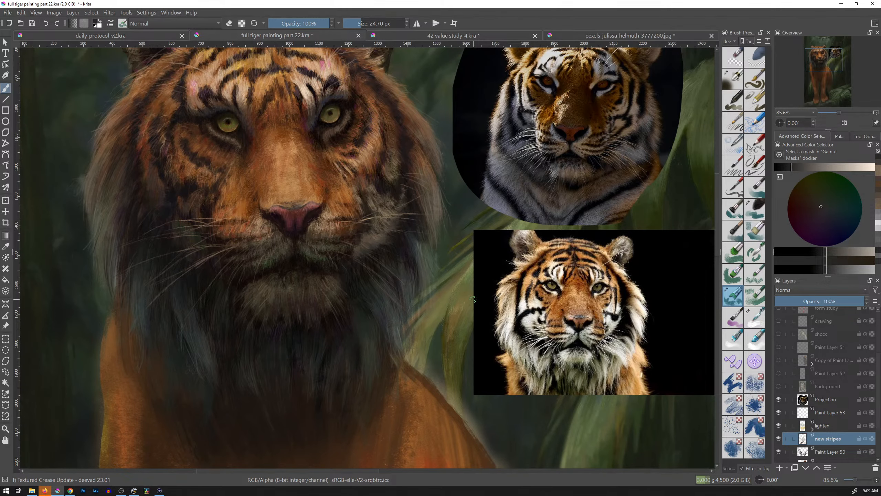
drag(423, 228, 407, 270)
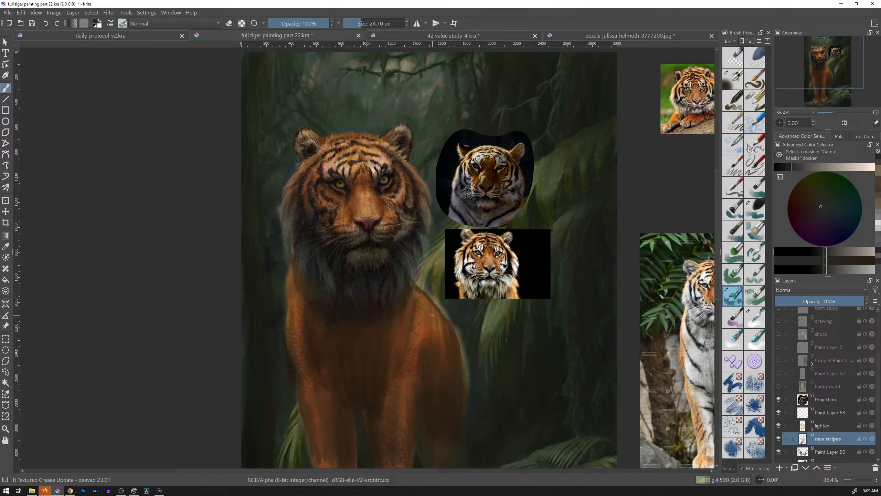
Step: Sample a neutral mid-grey from the outer cheek fur of the darkened reference head
ctrl+click(516, 198)
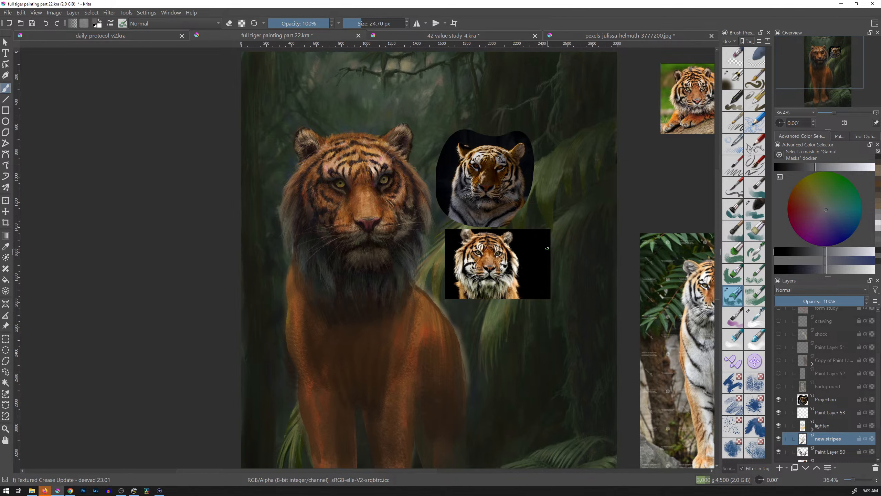
ctrl+drag(517, 197, 503, 217)
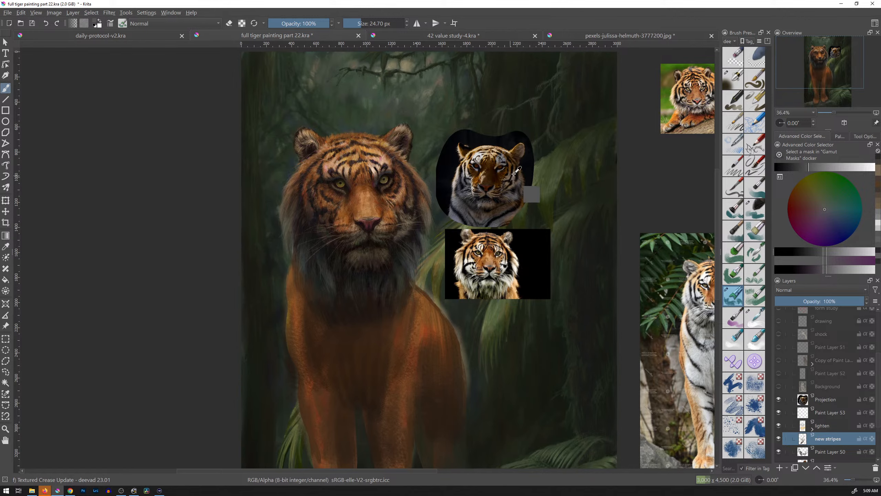
ctrl+drag(416, 248, 441, 263)
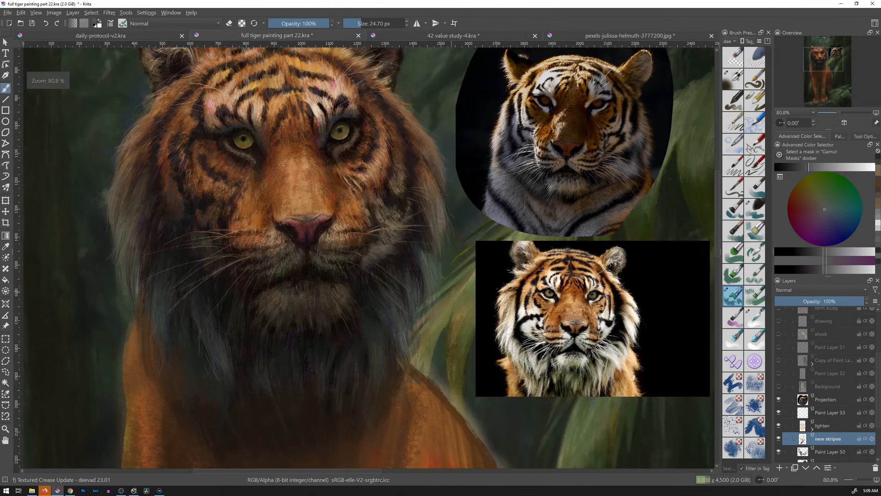
drag(459, 311, 448, 313)
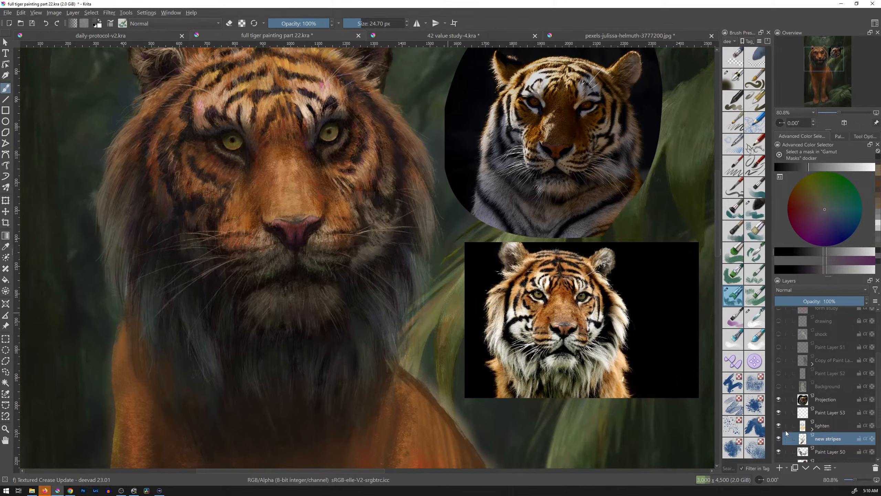
Step: Toggle the new stripes layer off and on to compare the head with and without the new marks
click(780, 439)
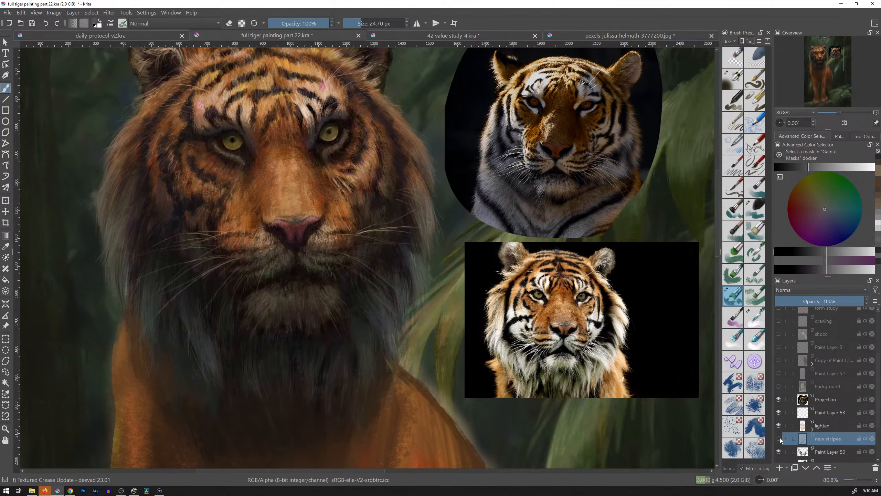
click(780, 439)
double_click(786, 440)
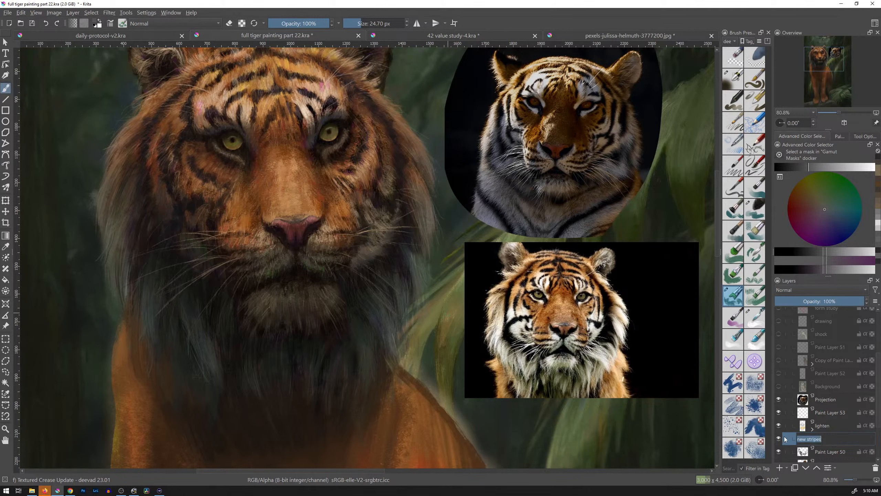
click(779, 439)
click(780, 439)
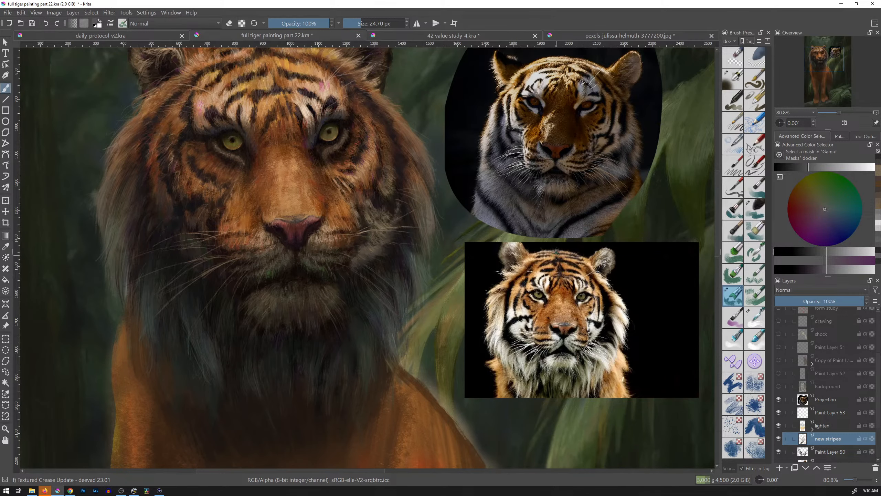
Step: Sample the cheek beige and the darkened reference's fur, and work a cooler, slightly darker blue-grey into the painted cheek patch
ctrl+click(402, 245)
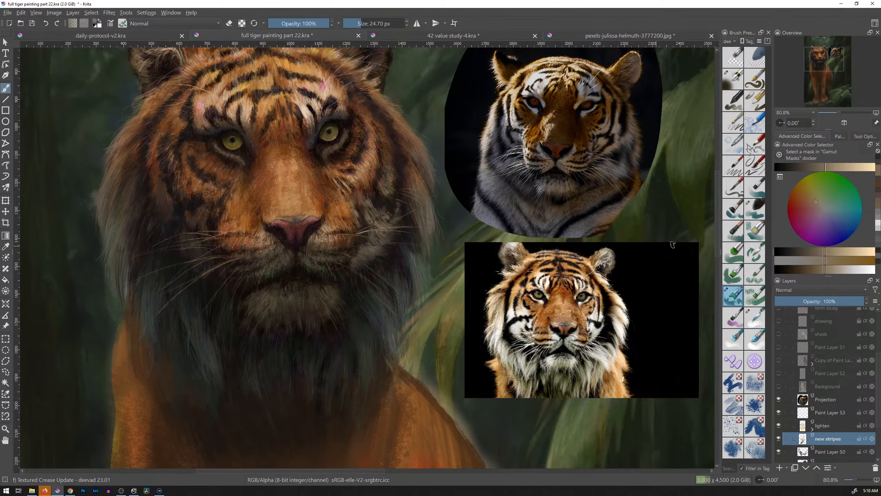
drag(817, 204, 829, 210)
ctrl+click(612, 138)
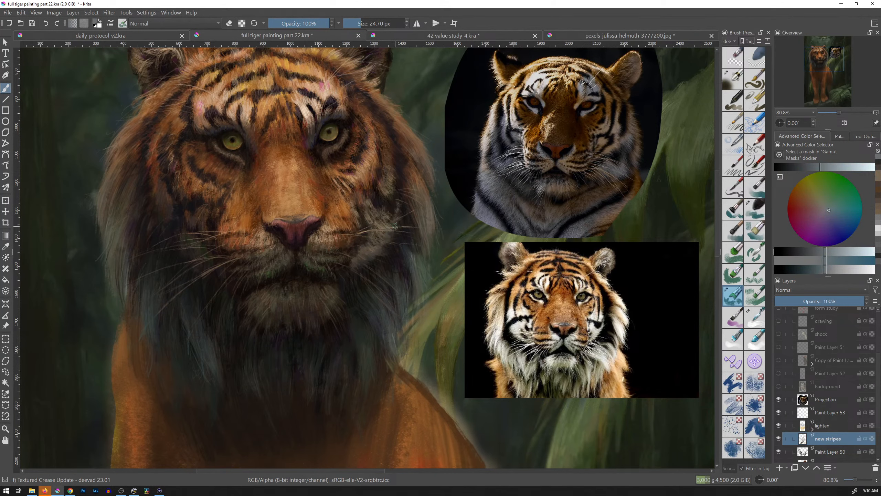
click(814, 167)
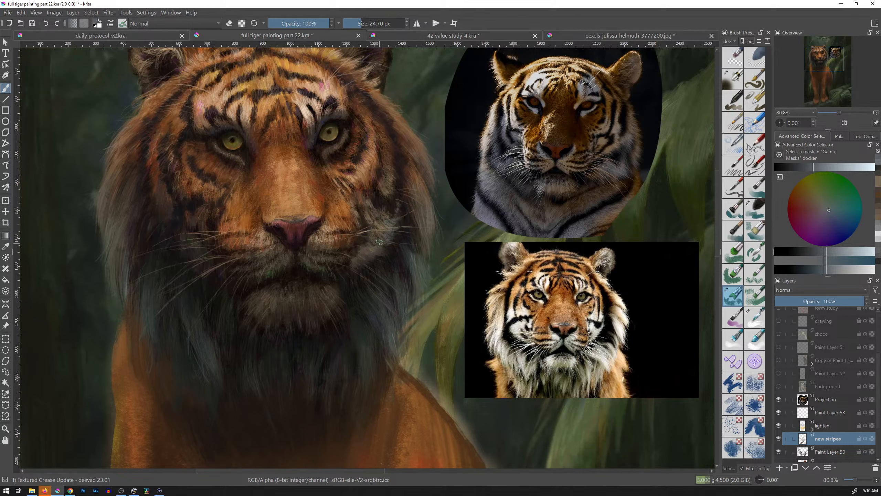
Step: Try a curved dark teal stroke from the inner cheek down past the corner of the mouth
drag(813, 169, 803, 167)
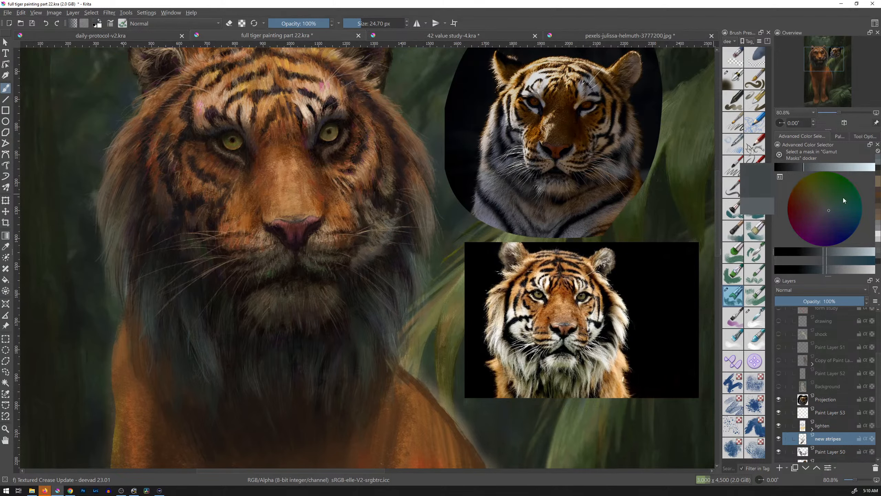
click(832, 211)
key(k)
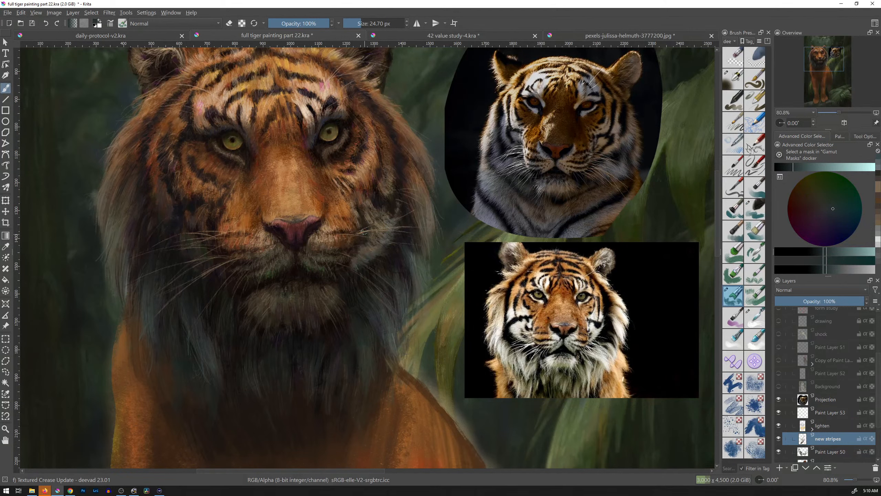
drag(361, 217, 350, 277)
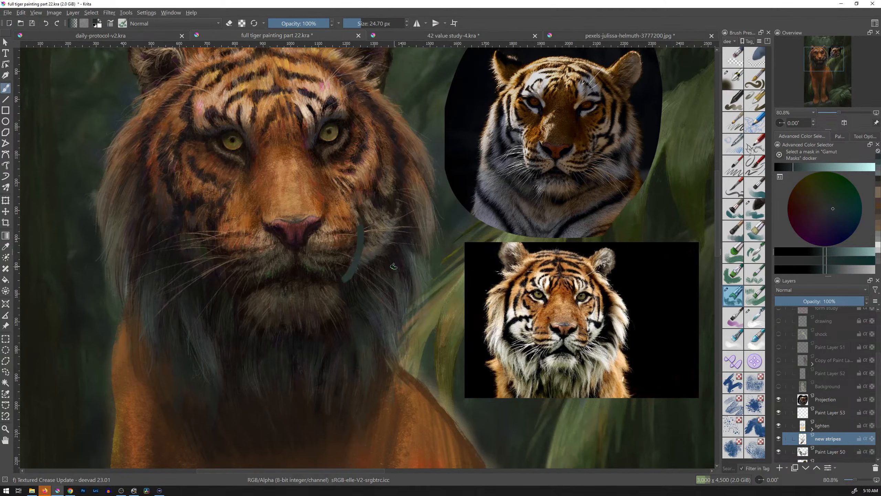
Step: Sample dark brown near the mouth corner, shift it to a cool near-black, and deepen the muzzle edge and lower outer cheek
ctrl+click(363, 253)
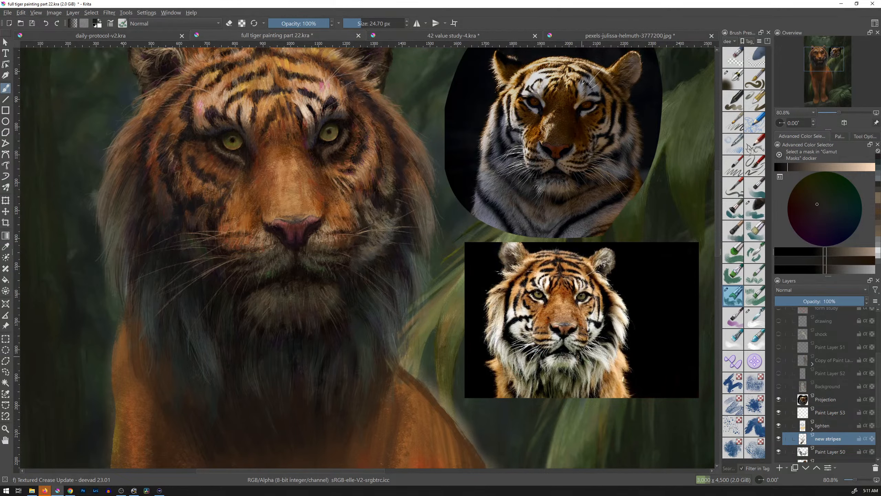
ctrl+click(347, 246)
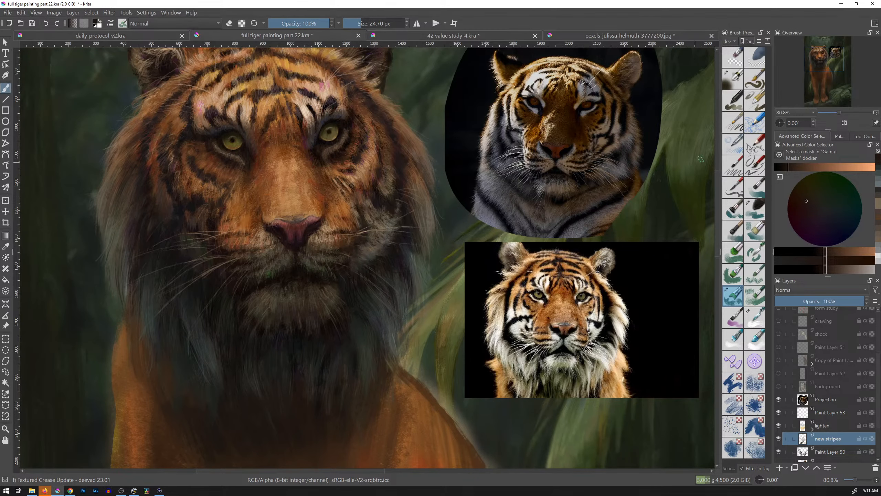
drag(788, 171, 780, 171)
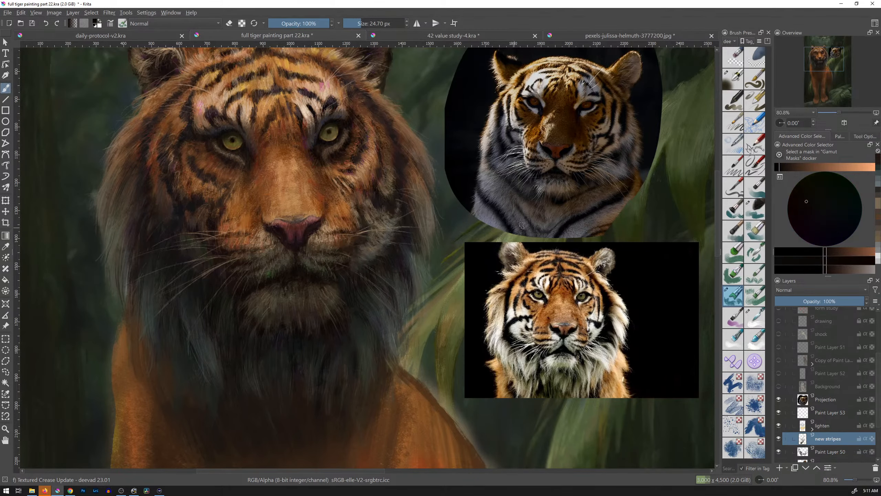
mouse_move(808, 203)
mouse_down()
mouse_move(843, 221)
mouse_move(833, 212)
mouse_up()
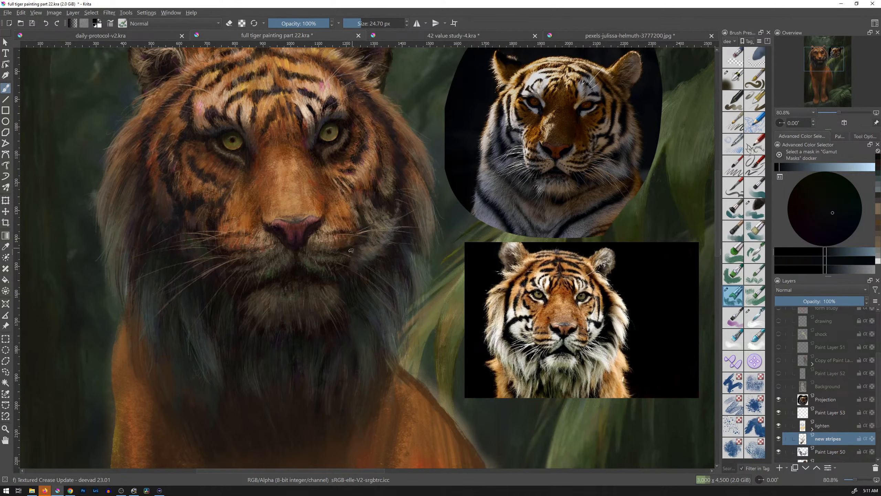
drag(339, 251, 350, 247)
drag(424, 240, 398, 286)
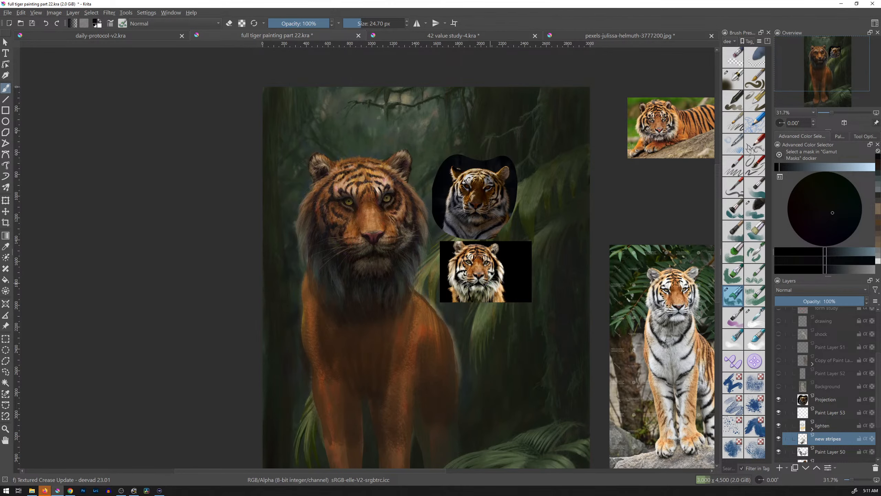
Step: Examine the muzzle, cheek and chin fur of the black-background tiger reference against the painted head
drag(489, 290, 488, 230)
key(t)
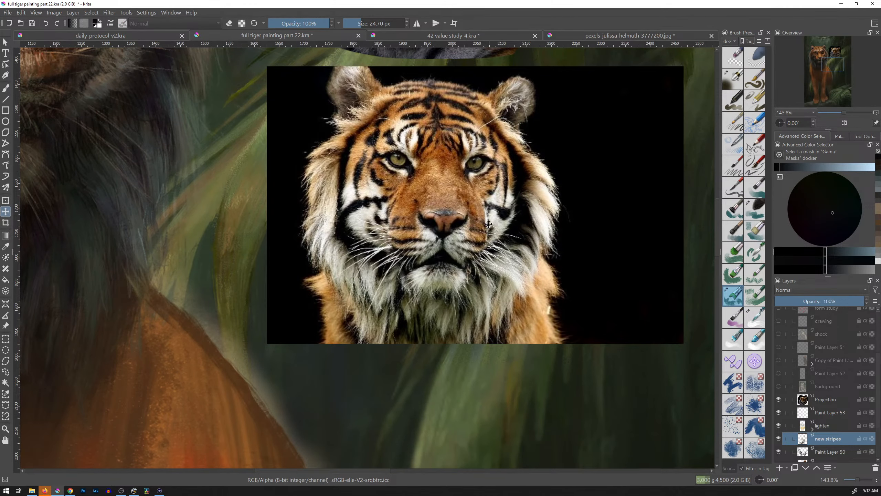
scroll(491, 250, down, 5)
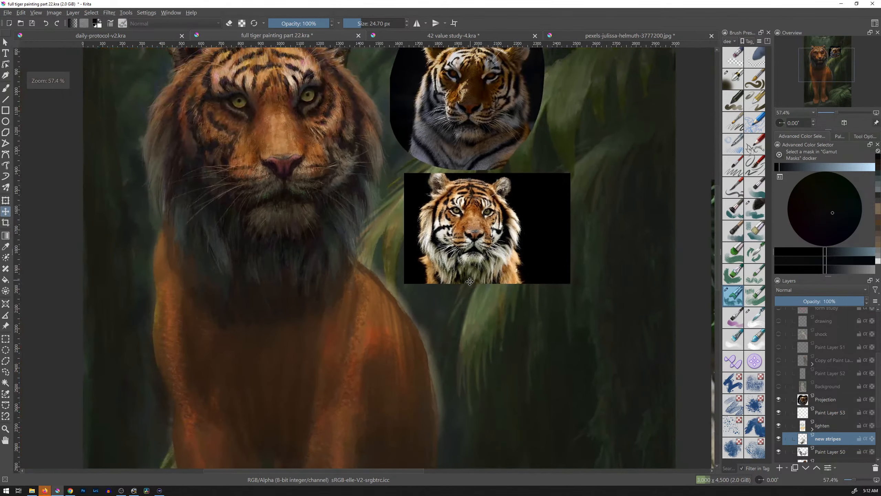
scroll(384, 237, down, 1)
scroll(389, 254, up, 5)
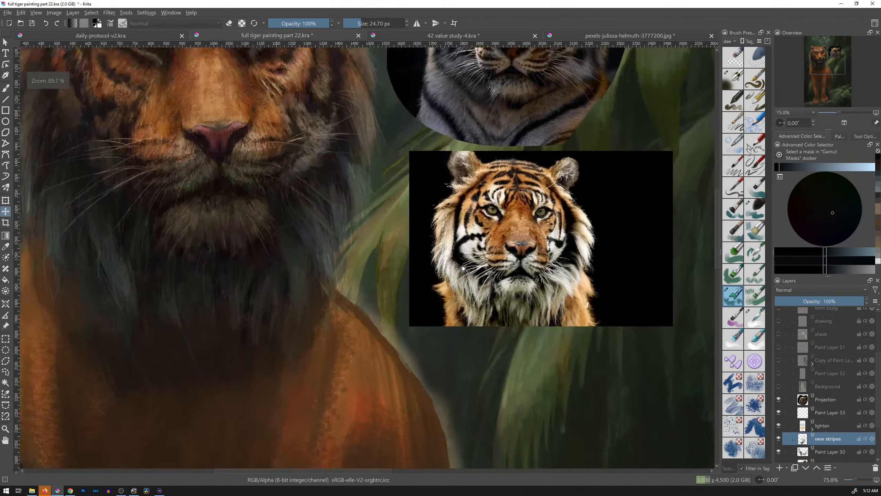
mouse_move(390, 255)
mouse_down()
mouse_move(451, 270)
mouse_move(426, 305)
mouse_up()
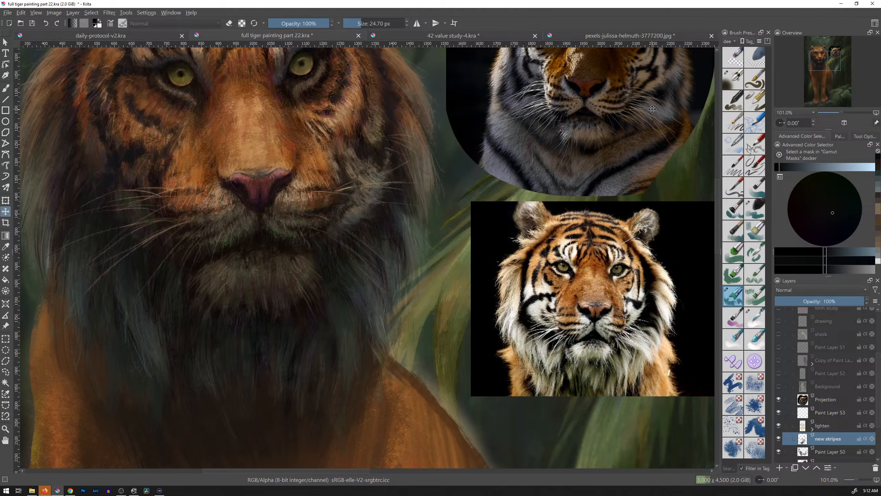
Step: Sample grey reference fur and a dark reddish brown beside the mouth, and paint dark fur below the mouth corner
key(b)
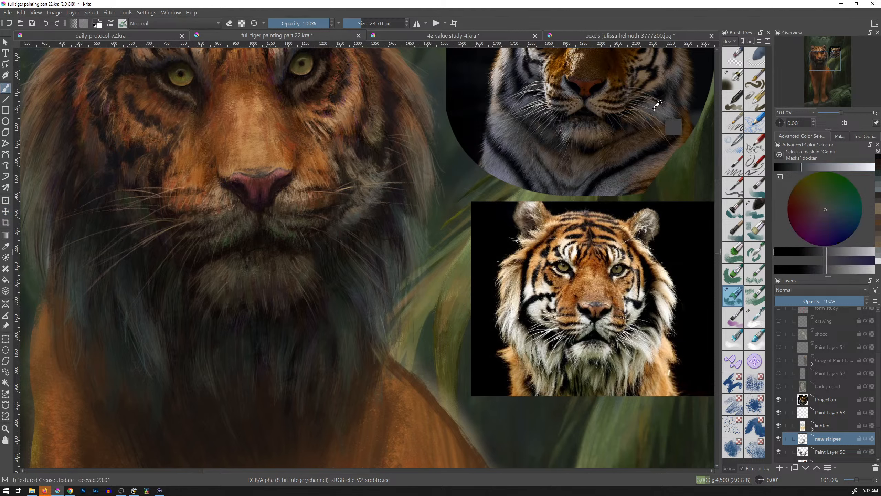
ctrl+click(657, 105)
ctrl+click(333, 221)
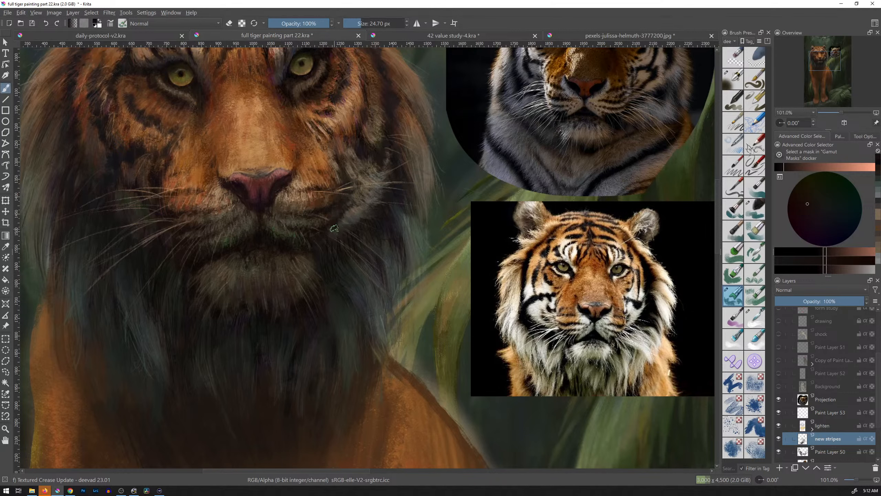
drag(337, 225, 322, 241)
Step: Sample browns near the mouth corner, shift the colour to a cool near-black, and paint dark fur between the mouth corner and chin
ctrl+click(311, 228)
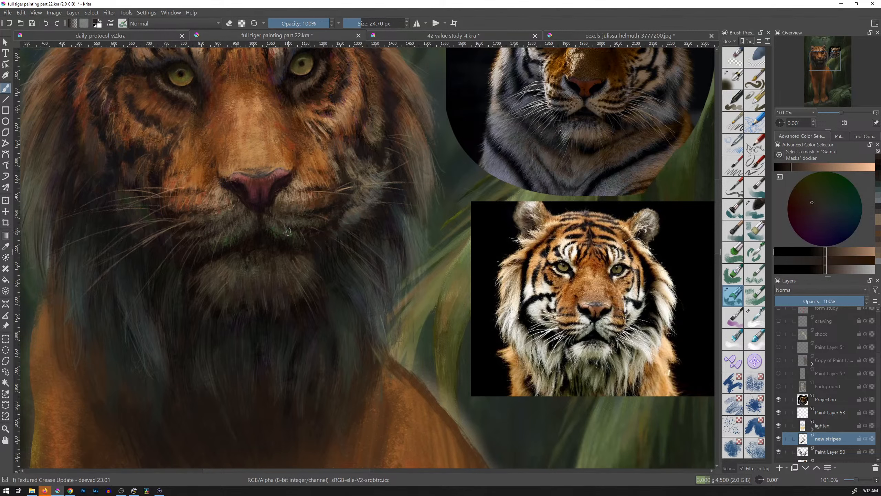
ctrl+click(315, 221)
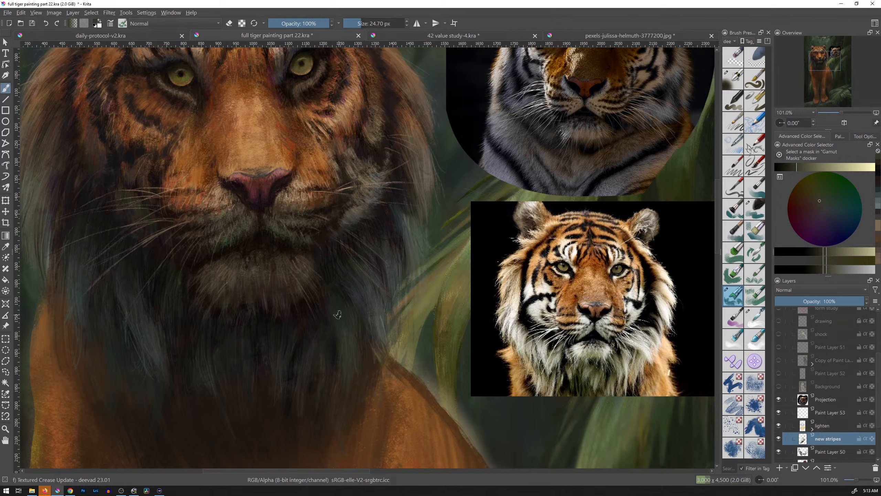
ctrl+click(319, 243)
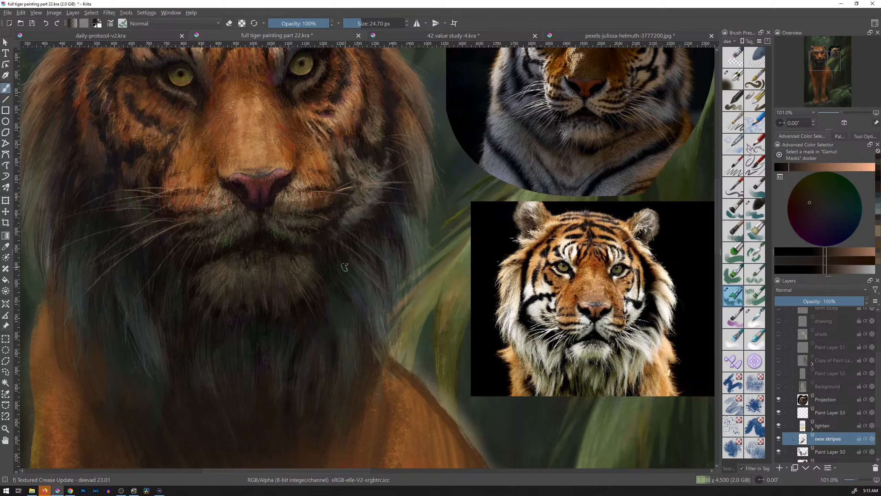
drag(795, 167, 775, 181)
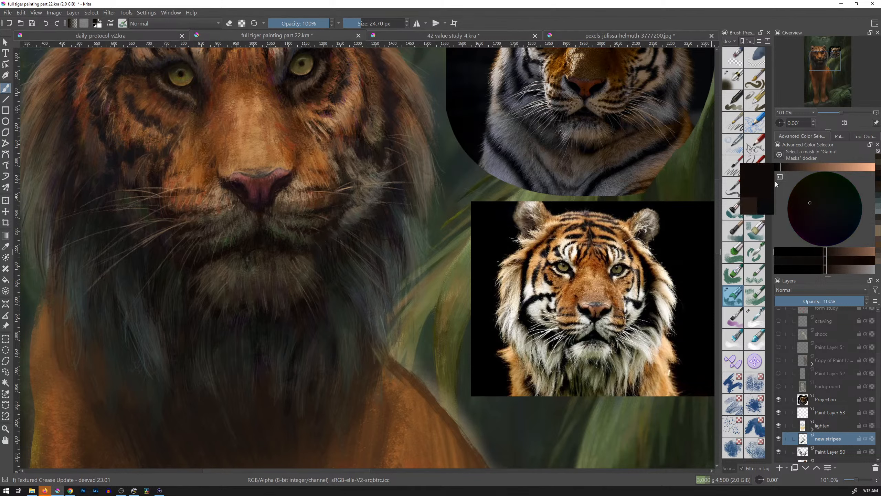
click(838, 214)
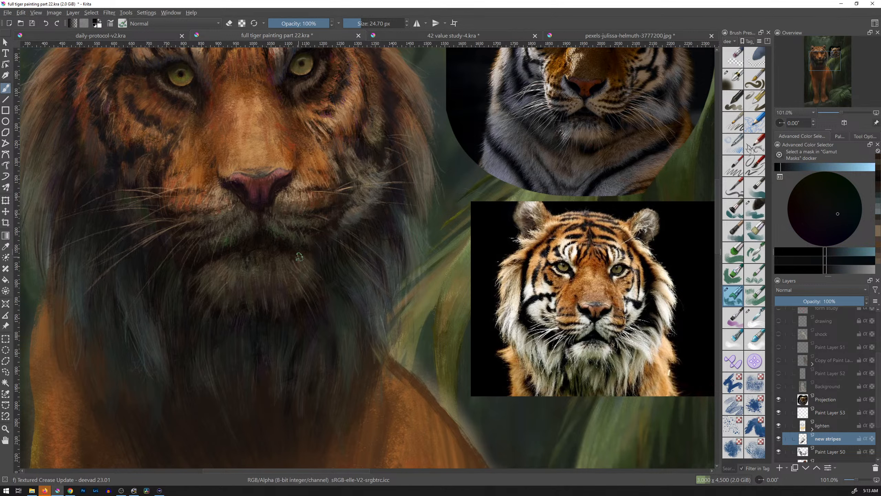
drag(322, 243, 317, 254)
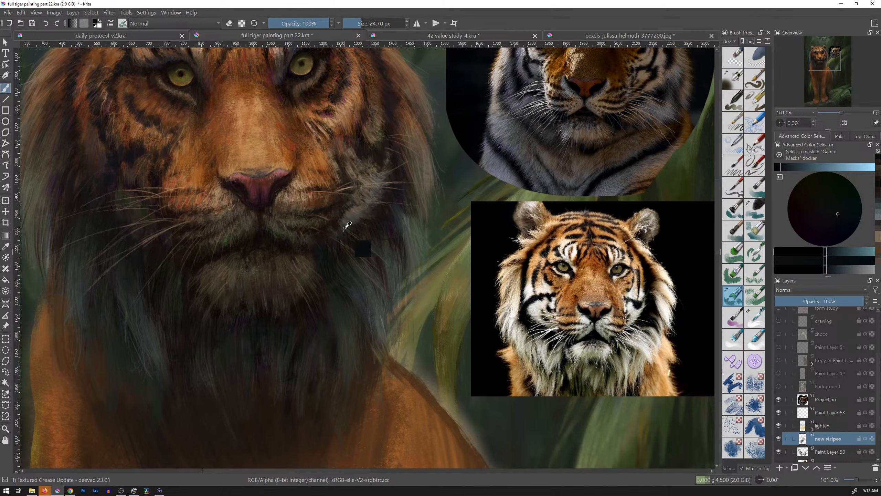
Step: Sample muted browns and near-black around the lower cheek, darken the colour, and rework the fur below the mouth corner
ctrl+click(342, 224)
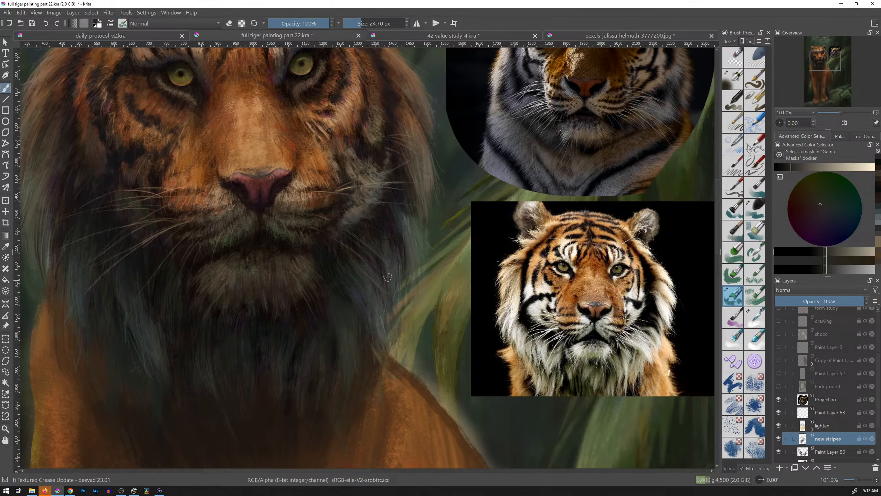
ctrl+click(324, 231)
drag(793, 170, 785, 169)
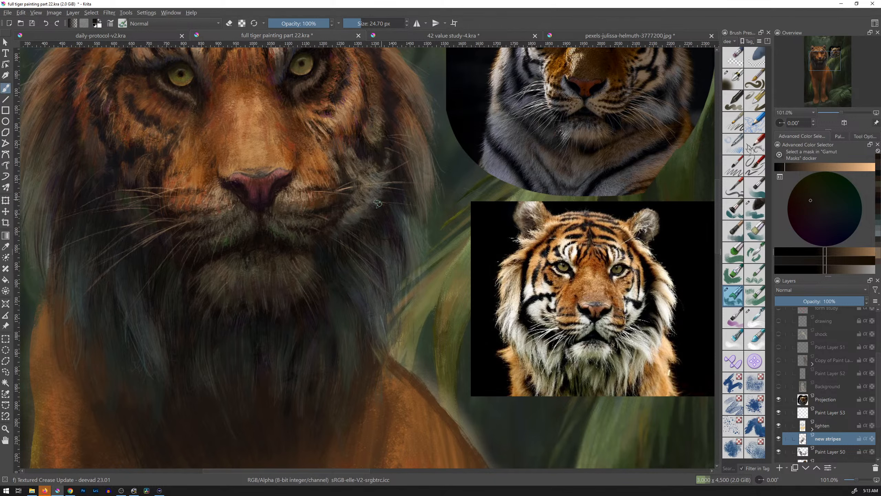
ctrl+click(335, 226)
ctrl+click(317, 227)
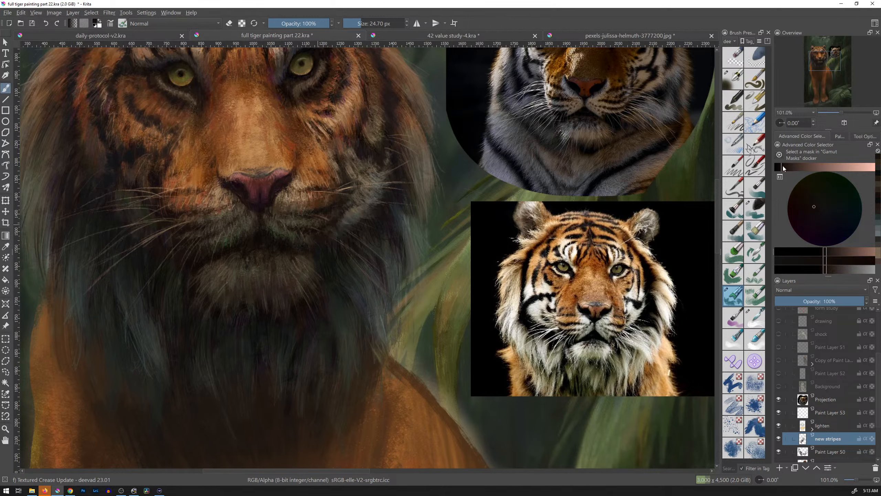
ctrl+click(317, 226)
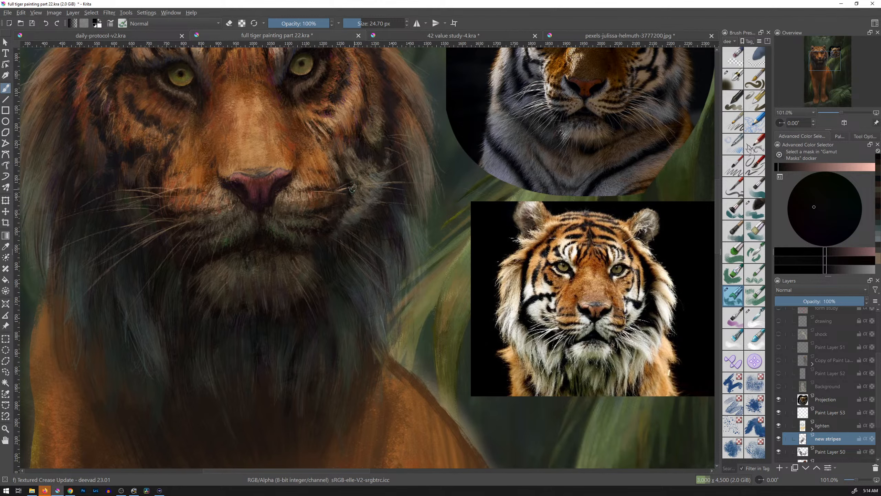
Step: Reduce the brush to 17.11 px, shift a sampled cheek dark to deep blue, and paint a stripe on the cheek beside the muzzle
key(bracketleft)
key(bracketright)
ctrl+click(366, 151)
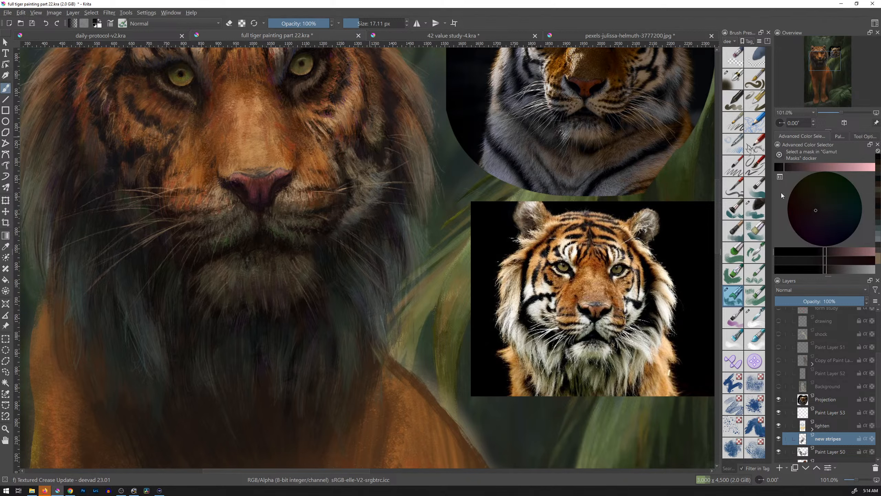
drag(818, 211, 835, 216)
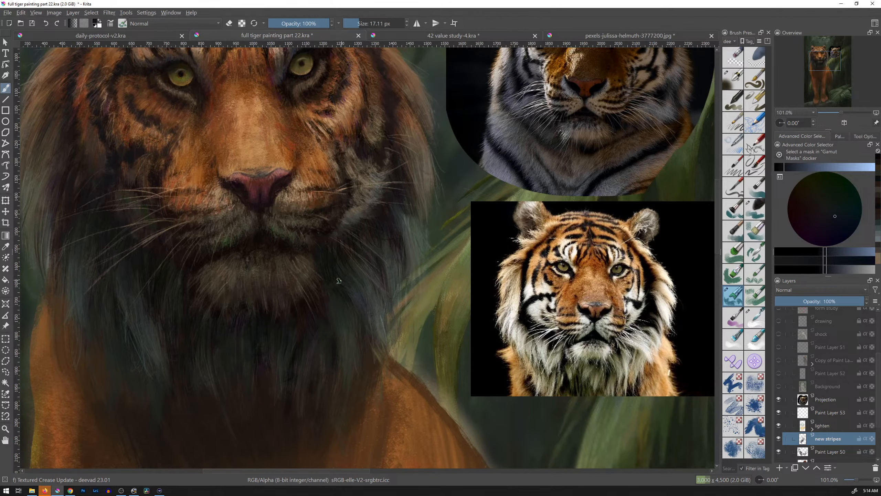
drag(347, 150, 345, 145)
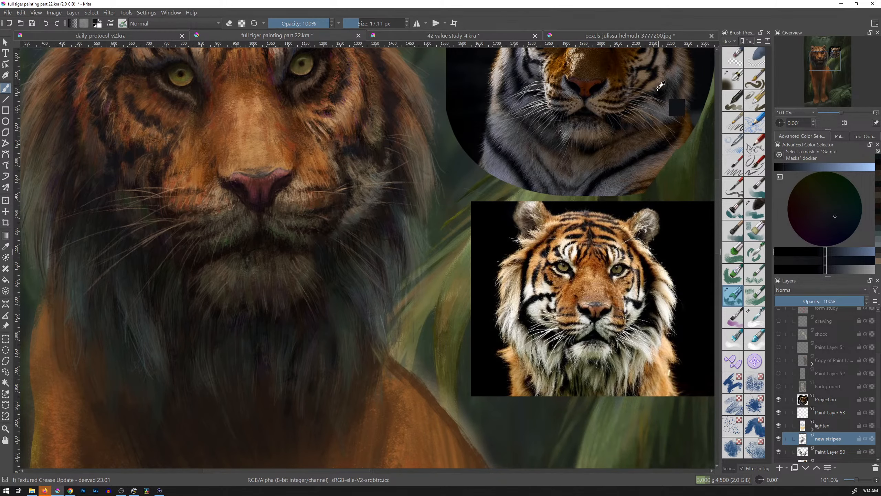
Step: Sample pale fur from the upper tiger reference, shift it to a darker grey-green, and paint cheek fur around the stripe, blending with sampled olive grey
ctrl+click(601, 95)
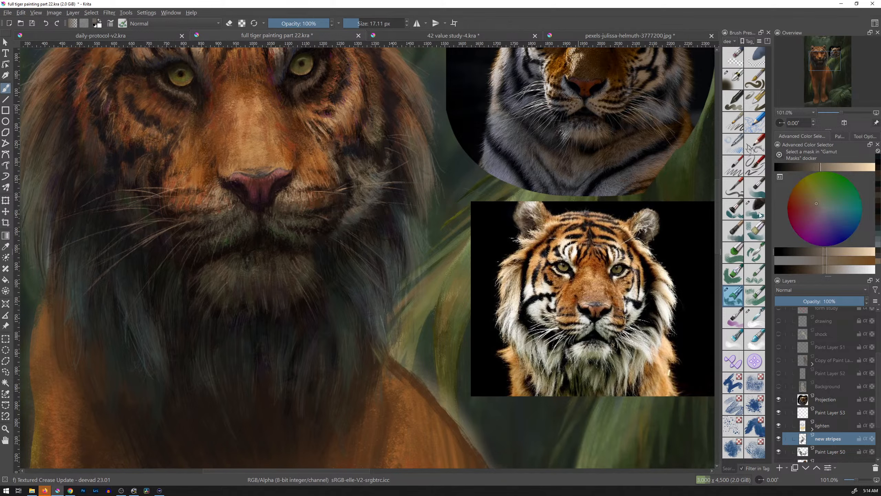
drag(818, 204, 830, 210)
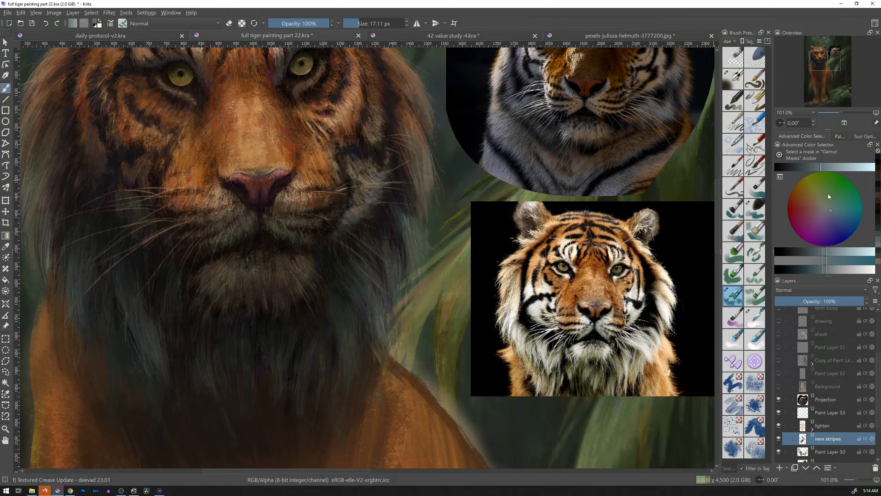
drag(830, 210, 830, 206)
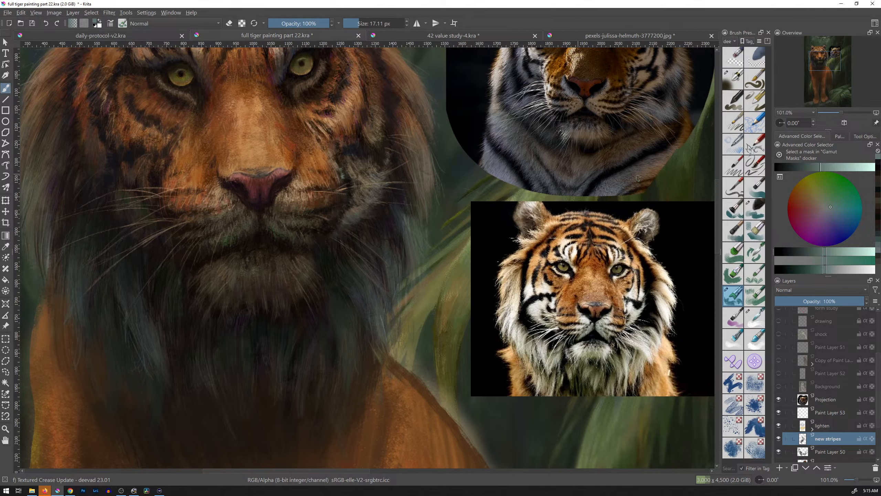
click(811, 168)
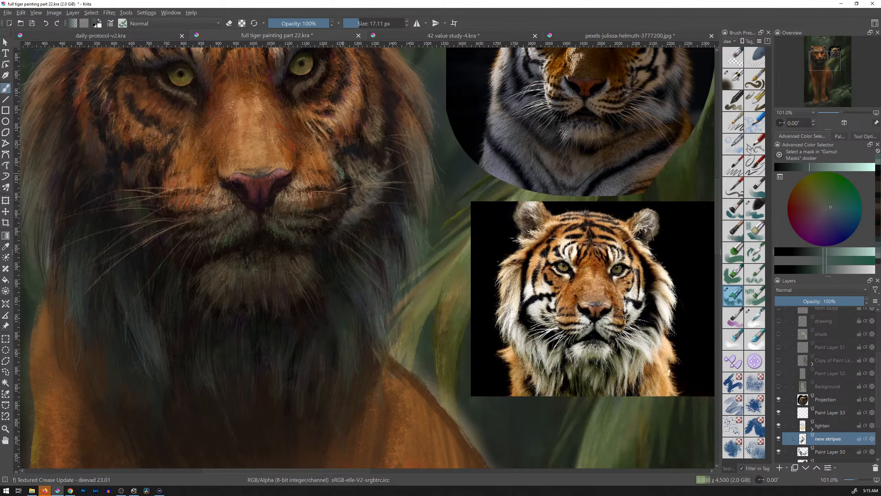
ctrl+click(379, 179)
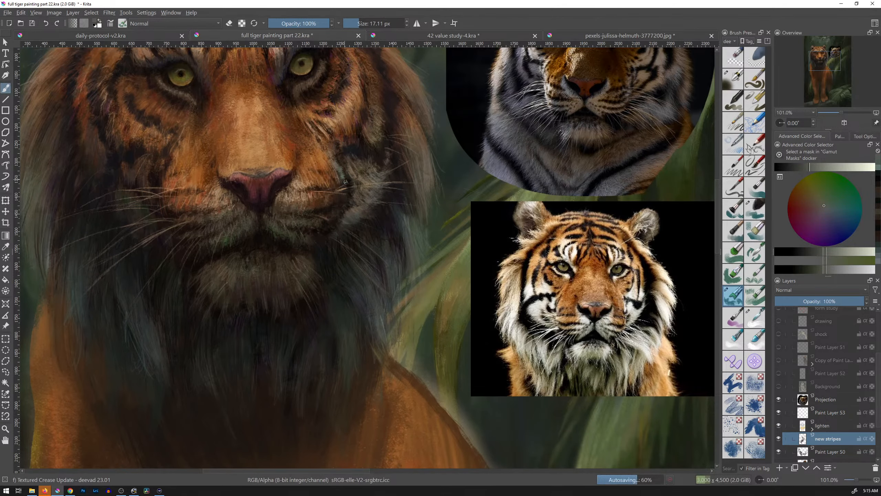
mouse_move(432, 209)
mouse_down()
mouse_move(414, 248)
mouse_move(423, 221)
mouse_up()
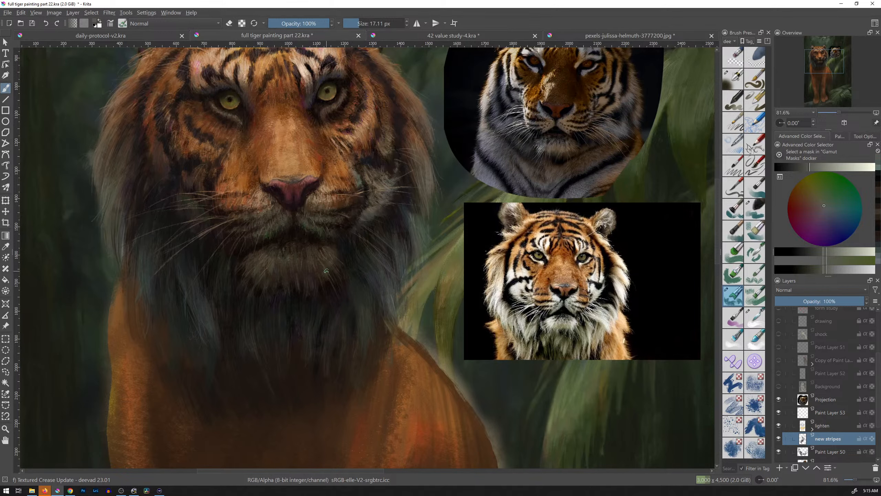
drag(381, 211, 396, 184)
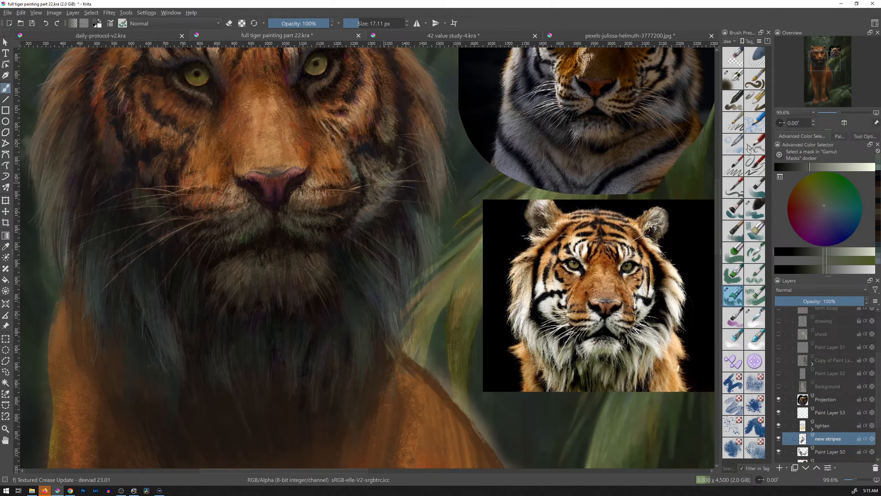
Step: Sample the dark cheek stripe colour, touch up the stripe, and switch to the 5 px, 15% opacity drawing preset from My Favorites
ctrl+click(368, 149)
drag(393, 173, 391, 173)
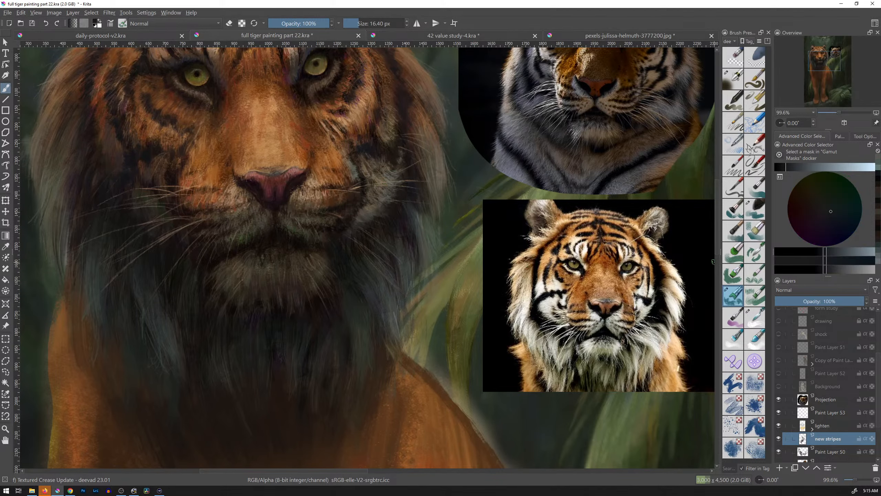
click(755, 127)
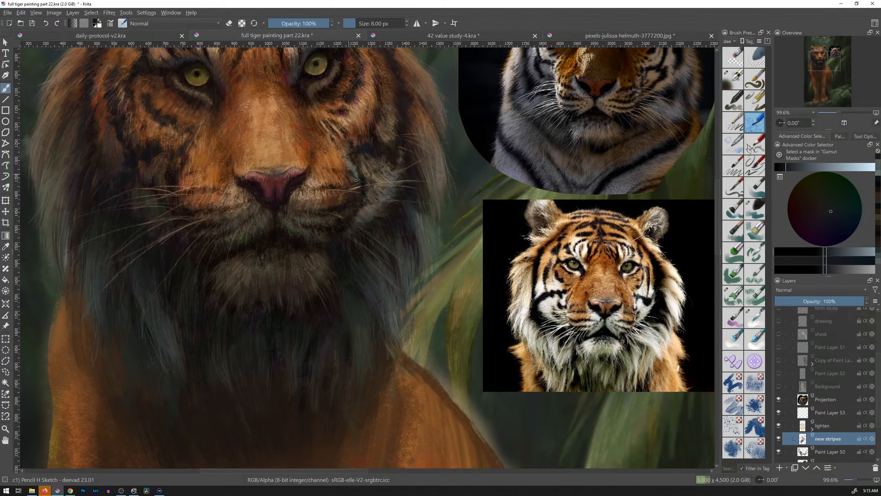
click(732, 41)
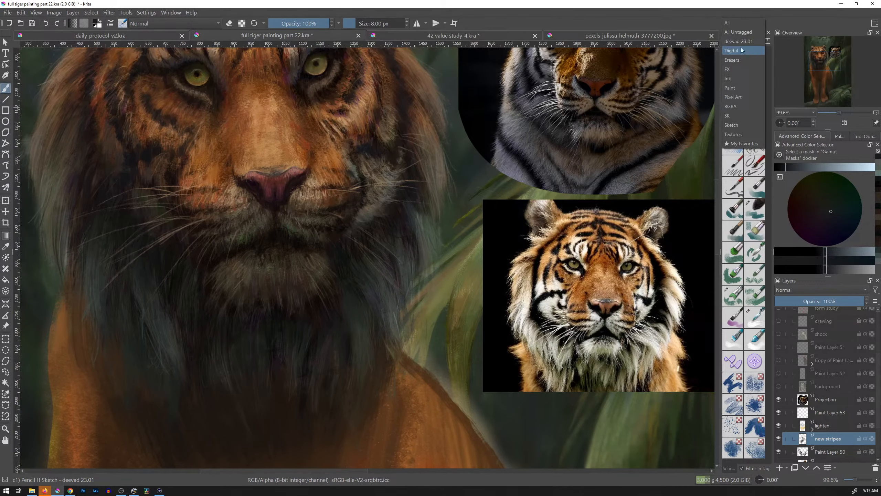
click(743, 144)
click(759, 126)
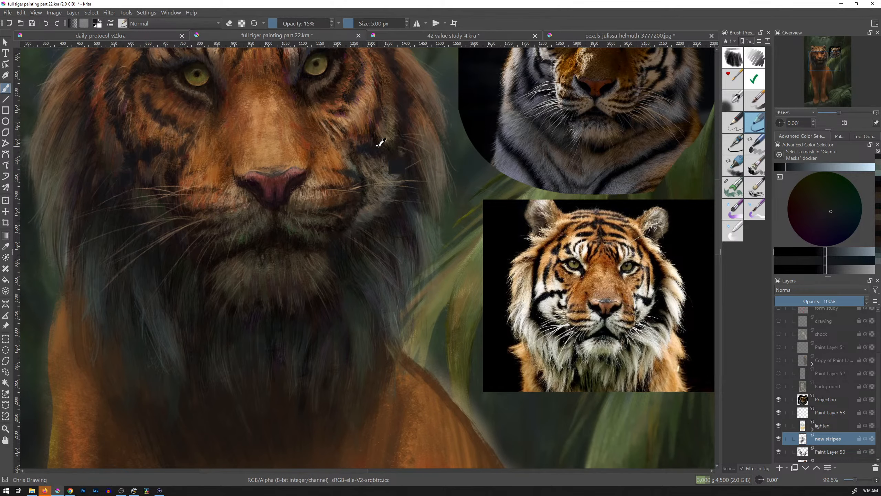
Step: Sample dark stripe colours from the upper tiger reference and paint fine near-black strokes along the cheek stripes beside the muzzle
ctrl+click(599, 115)
drag(350, 172, 359, 181)
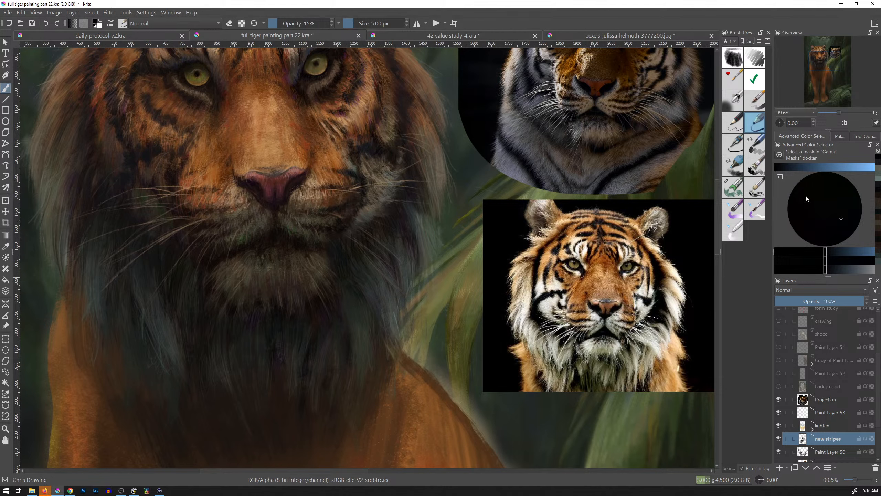
click(786, 168)
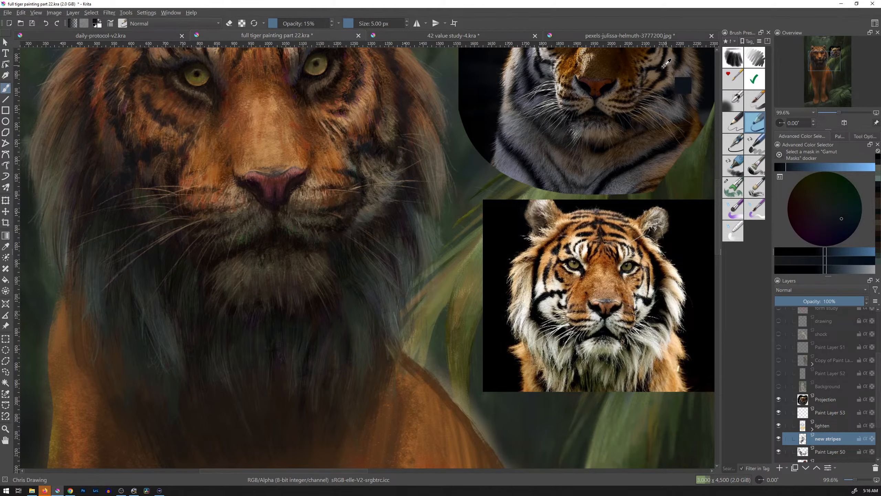
ctrl+click(652, 91)
ctrl+click(656, 93)
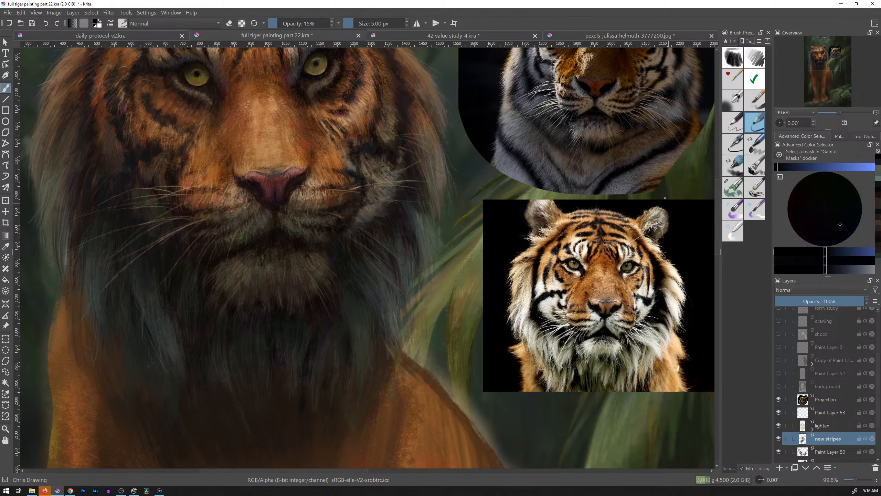
ctrl+click(660, 71)
ctrl+click(663, 71)
ctrl+click(672, 74)
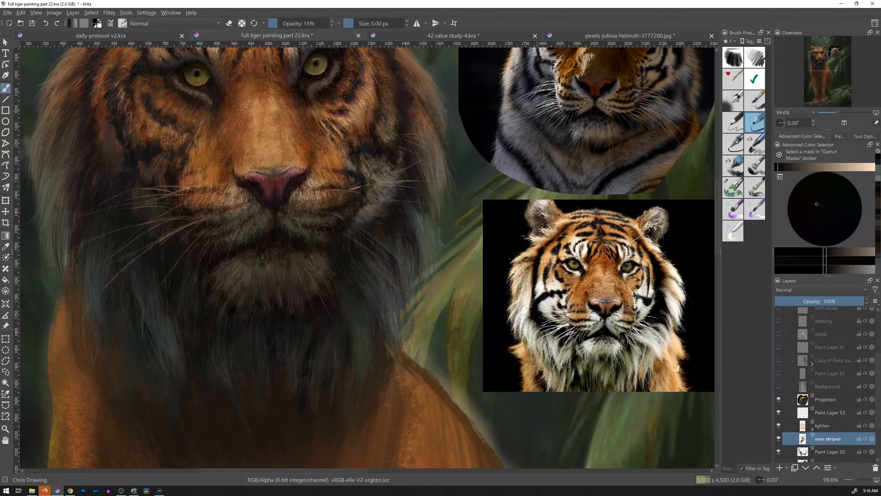
drag(381, 147, 386, 150)
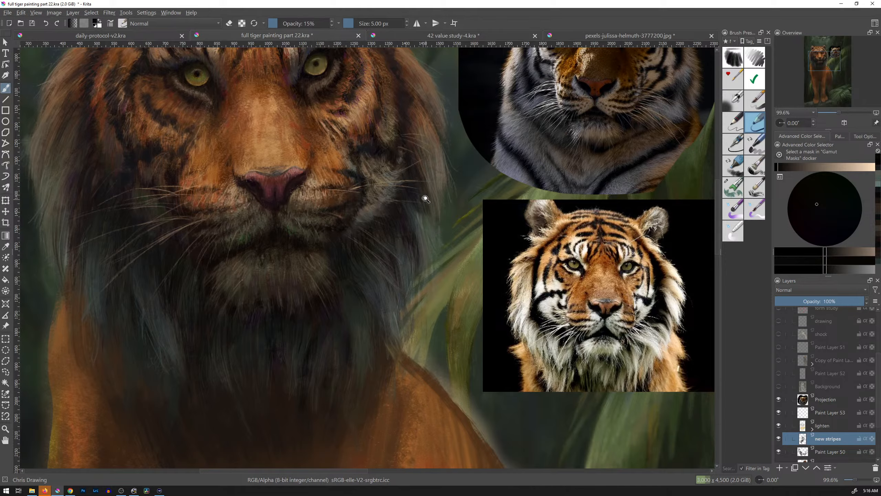
Step: Paint fine hairs in sampled olive grey and dark grey across the inner end of the cheek stripe
mouse_move(425, 197)
mouse_down()
mouse_move(401, 250)
mouse_move(429, 197)
mouse_up()
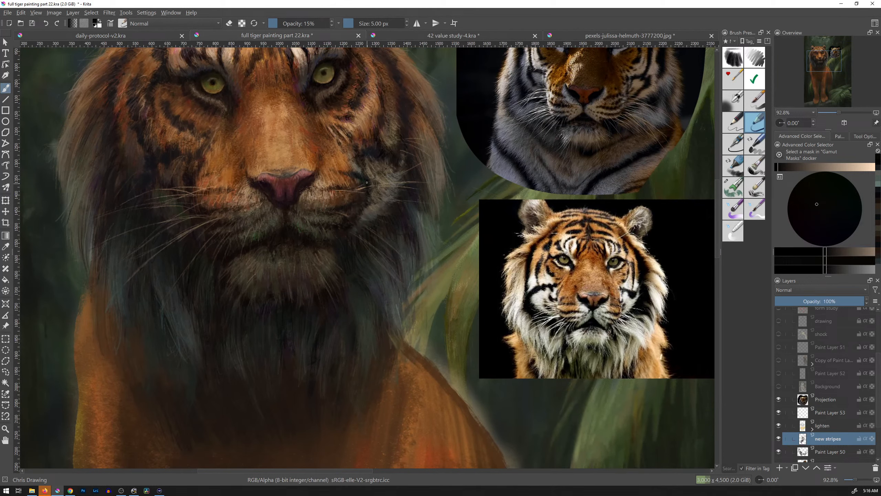
ctrl+click(361, 172)
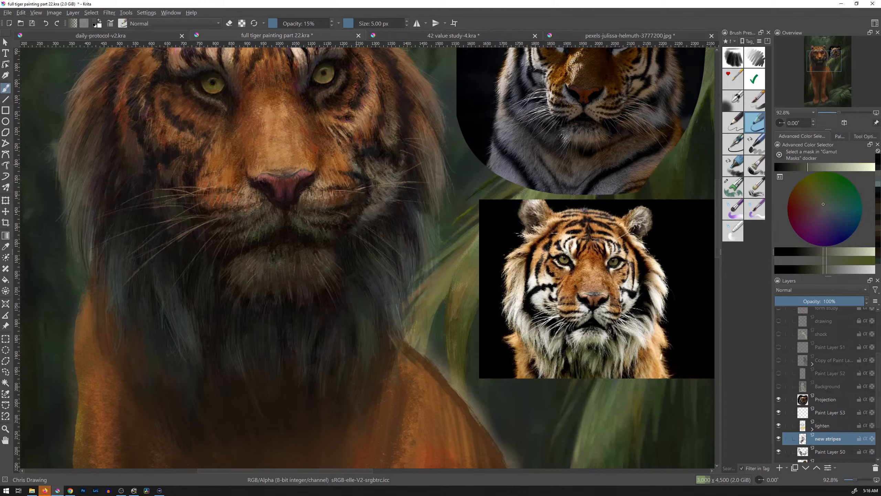
drag(357, 171, 358, 174)
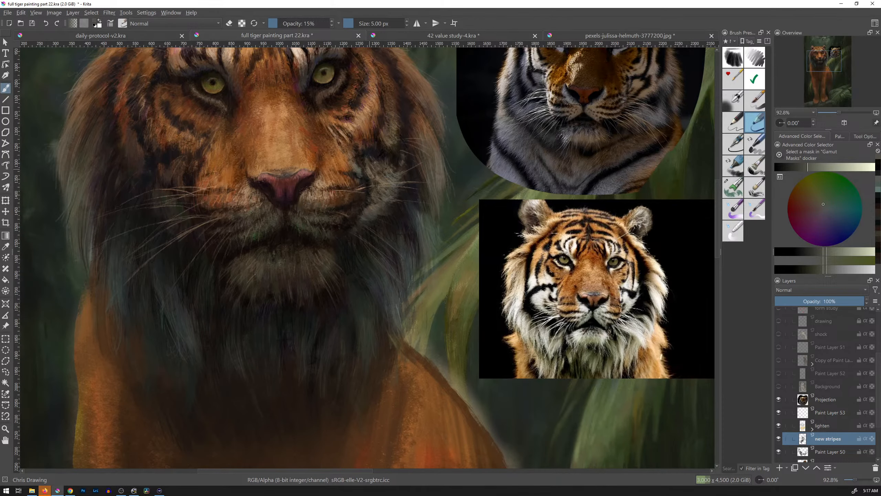
ctrl+click(367, 173)
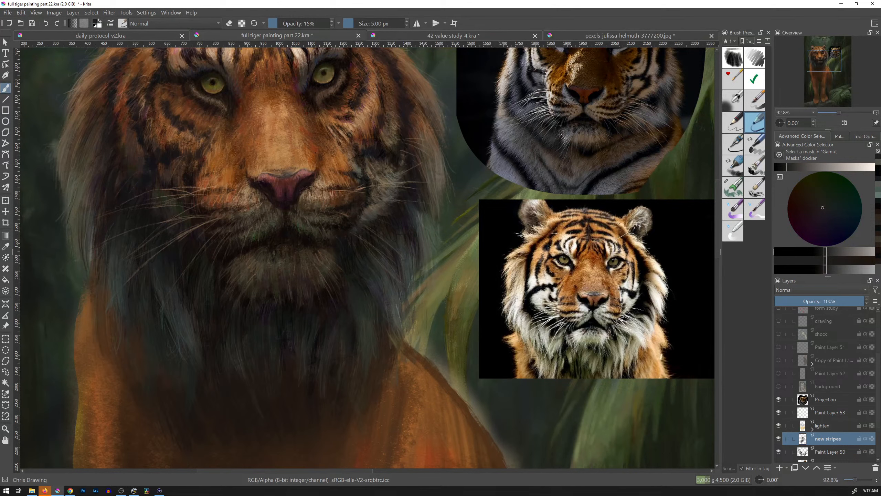
Step: Sample tan and olive fur tones from the cheek, brighten the colour slightly, and paint fine light hairs around the stripe
ctrl+click(371, 151)
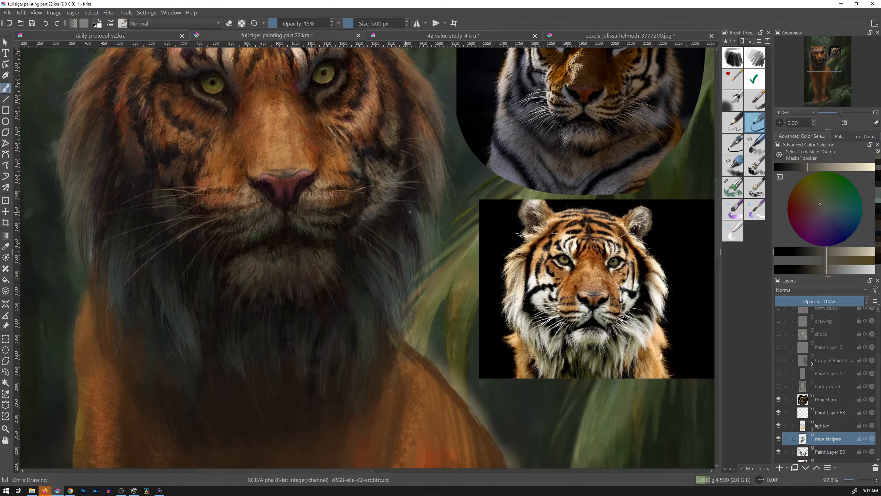
drag(807, 170, 811, 170)
ctrl+click(364, 166)
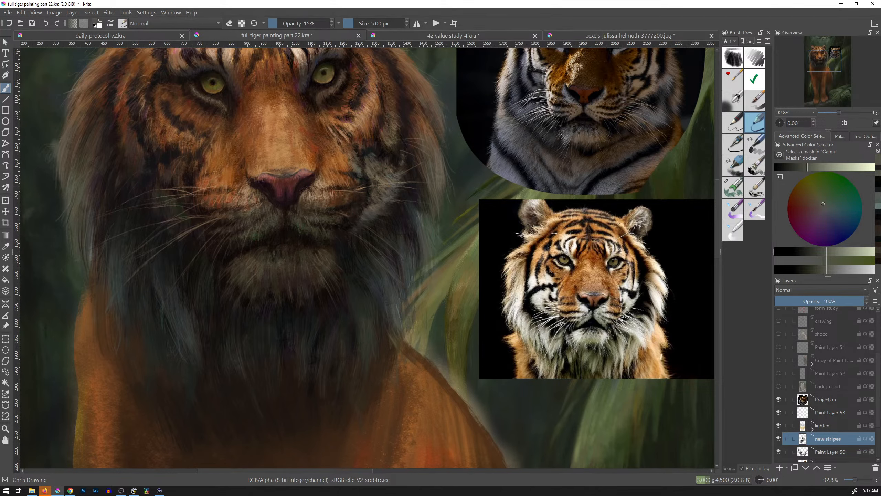
ctrl+click(393, 140)
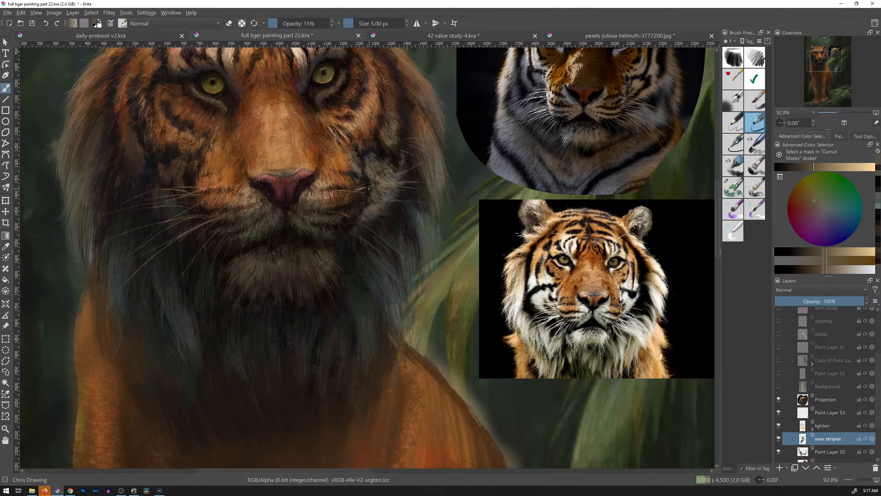
drag(372, 178, 374, 183)
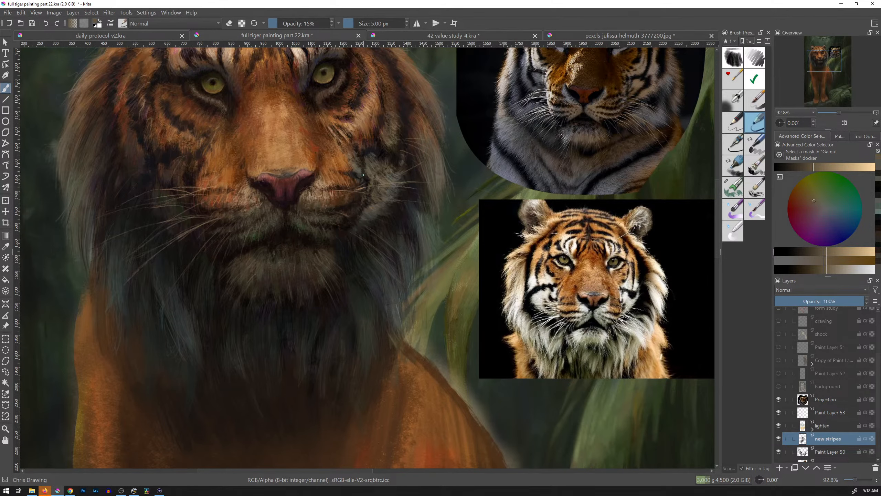
Step: Sample near-black and olive grey from the lower cheek and paint fine strokes up the inner edge of the cheek stripe
ctrl+click(382, 194)
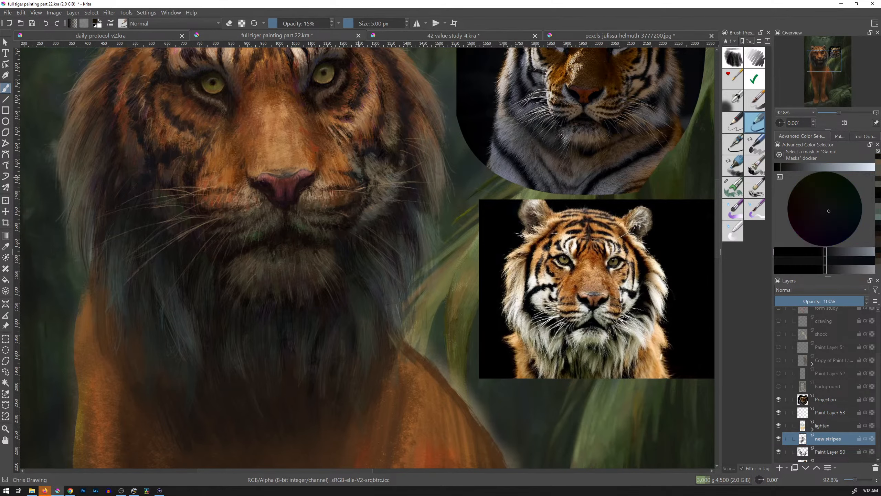
ctrl+click(378, 193)
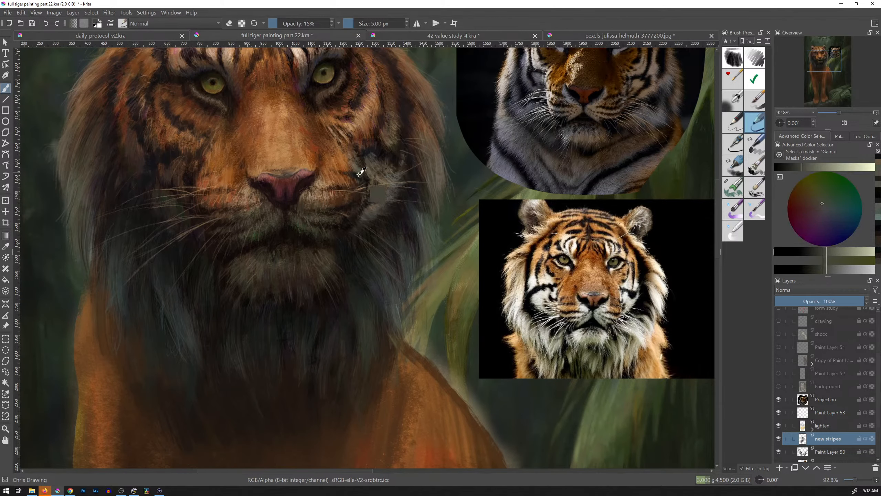
drag(359, 175, 367, 155)
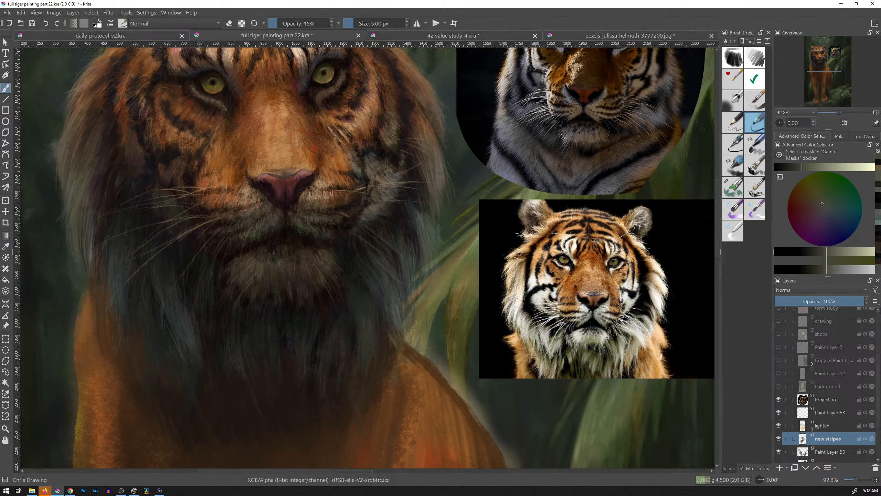
Step: On the new stripes layer, paint short near-black and dark olive fur strokes on the viewer's-right cheek, using colours sampled from the fur
ctrl+click(356, 182)
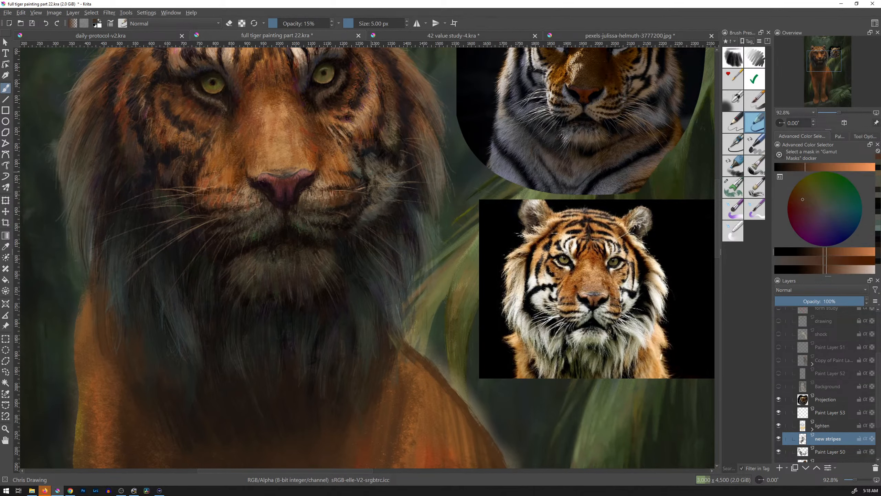
ctrl+click(357, 177)
drag(361, 180, 364, 177)
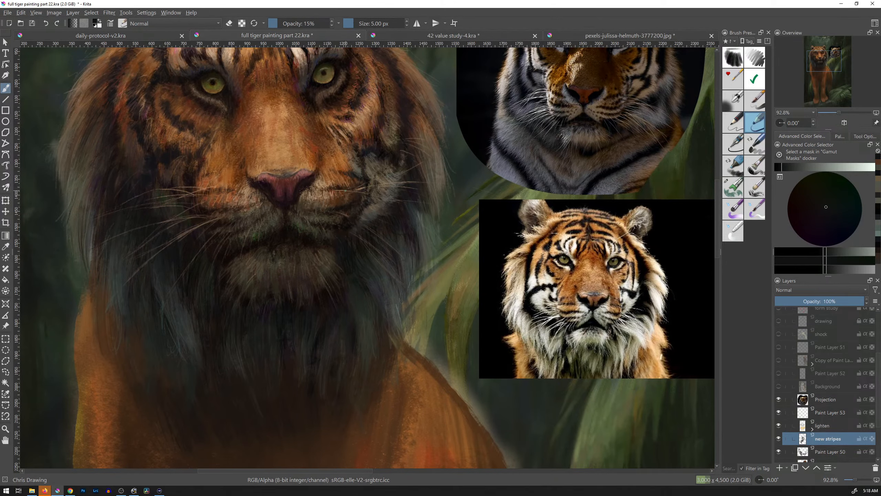
ctrl+click(365, 170)
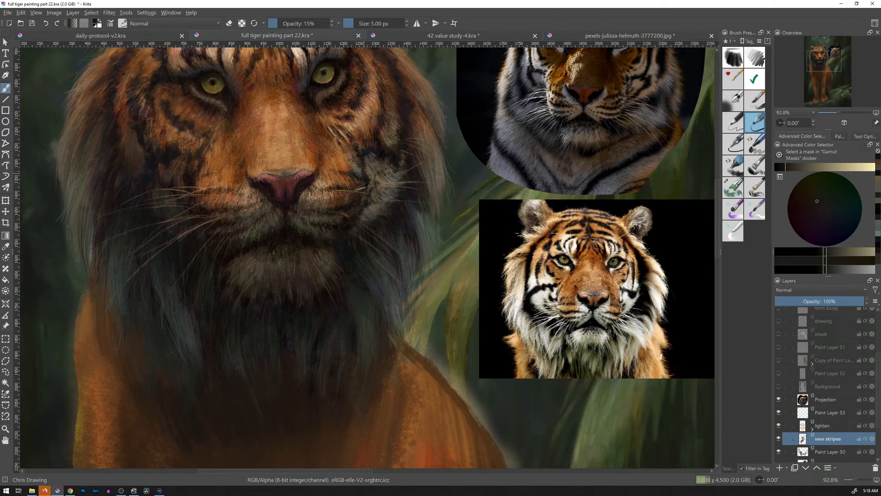
drag(364, 174, 363, 159)
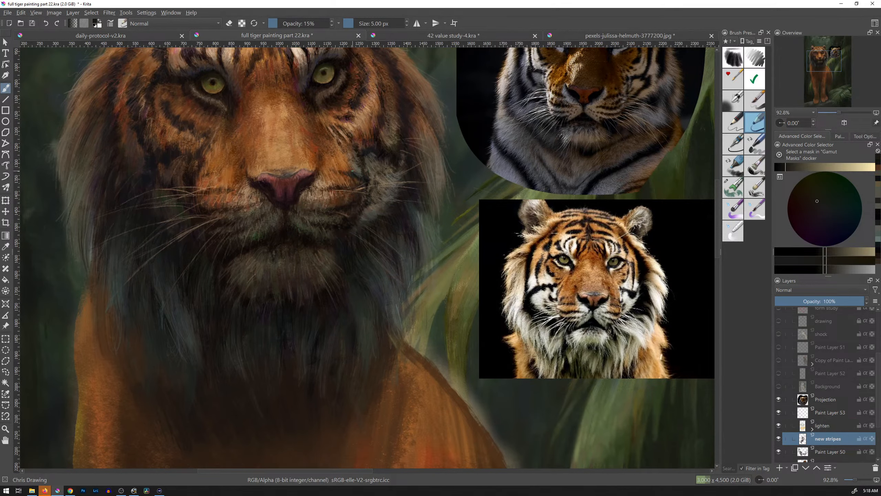
Step: Sample orange and dark brown from the face and paint fine fur strokes across the stripe above the viewer's-right whisker pad
ctrl+click(363, 173)
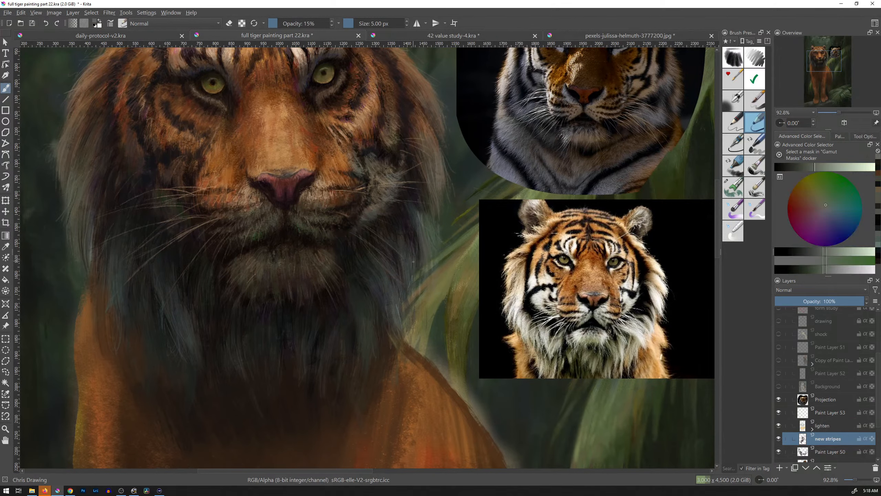
ctrl+click(363, 172)
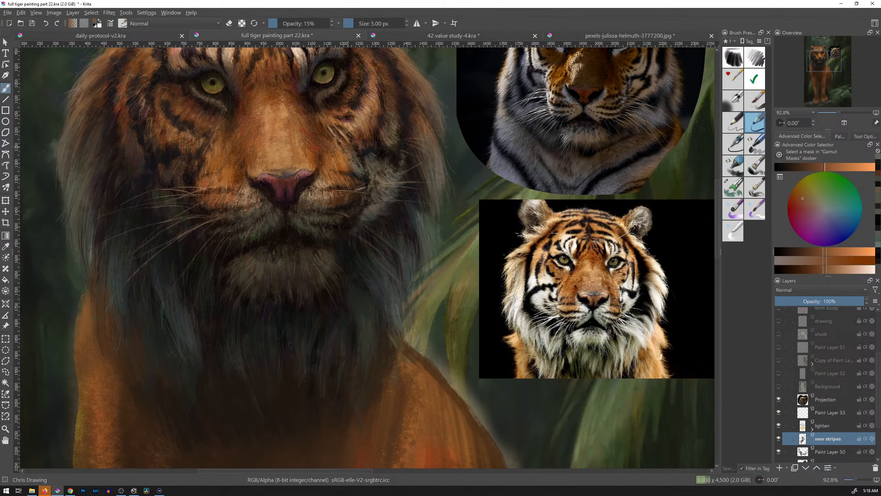
drag(347, 166, 358, 168)
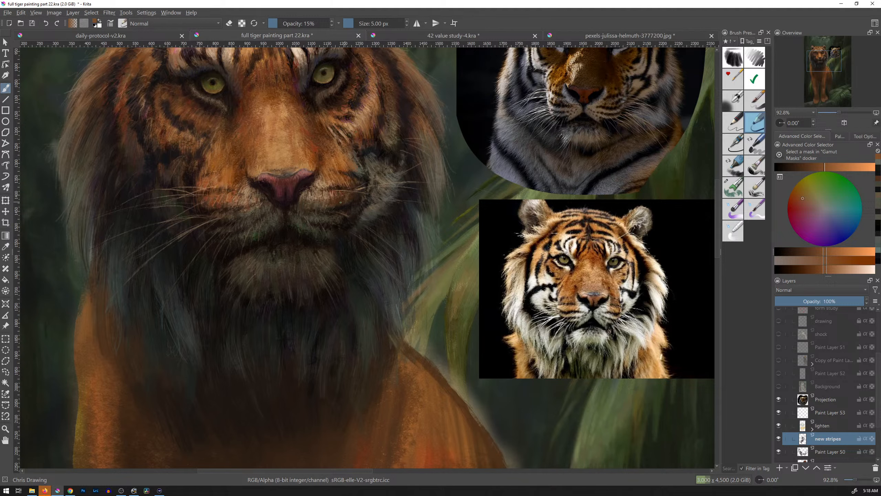
ctrl+click(354, 172)
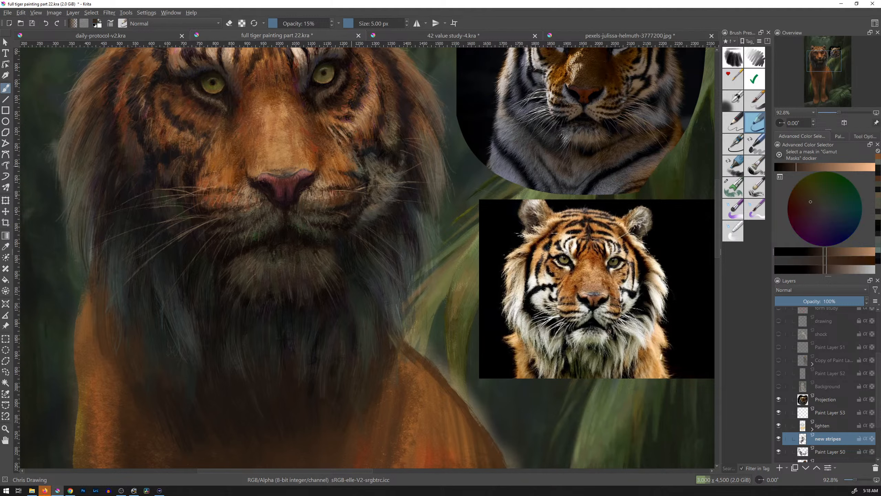
drag(352, 166, 395, 181)
Step: Darken the stripe markings at the outer edge of the viewer's-right whisker pad with short strokes in dark browns sampled nearby
ctrl+click(385, 195)
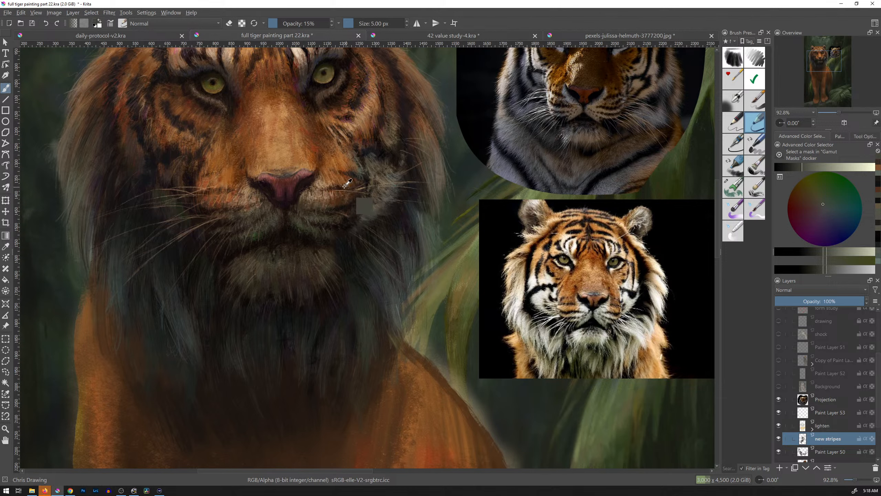
ctrl+click(357, 175)
drag(350, 189, 349, 189)
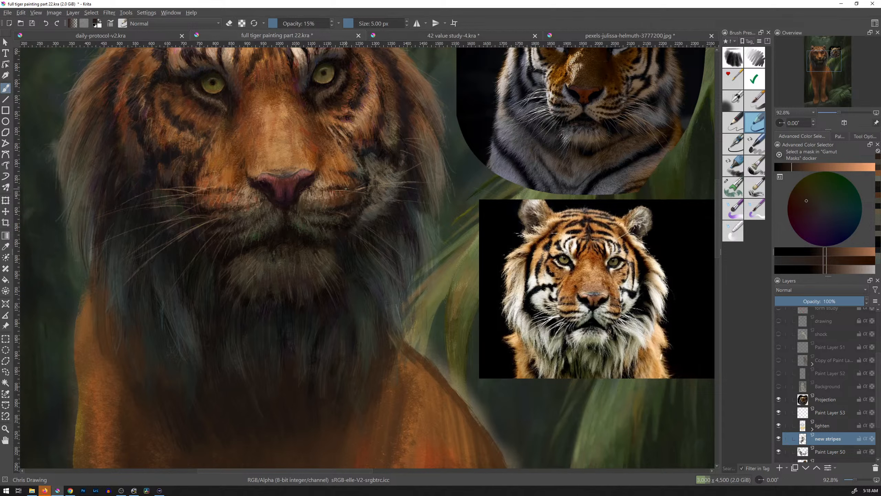
ctrl+click(345, 188)
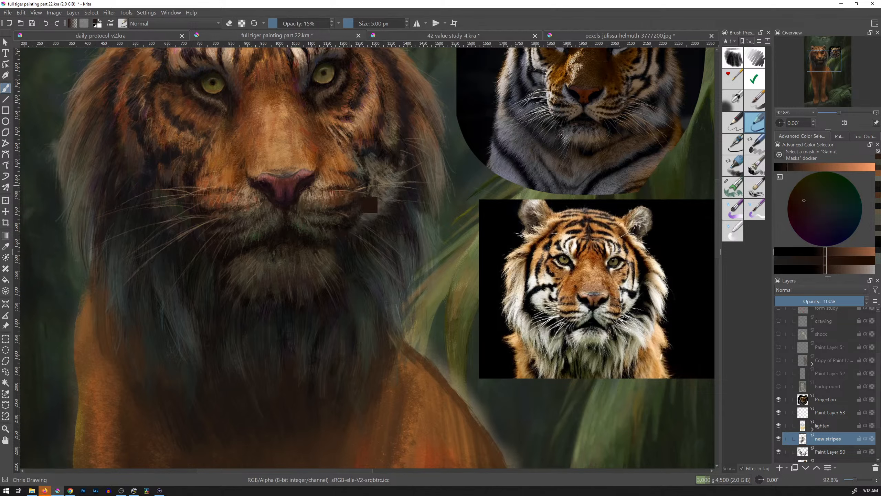
drag(350, 189, 359, 188)
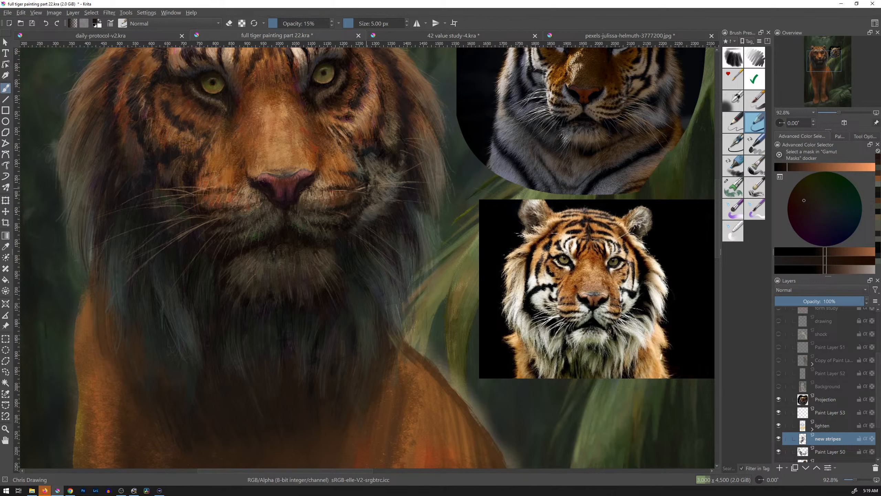
ctrl+click(354, 184)
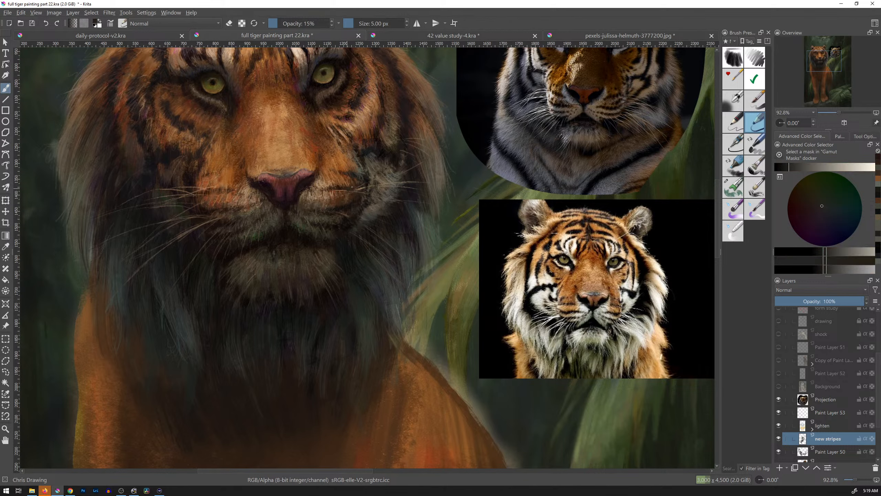
drag(352, 187, 348, 188)
Step: Blend the dark marking beside the muzzle into the viewer's-right cheek with a short stroke of brown sampled from the fur
ctrl+click(597, 96)
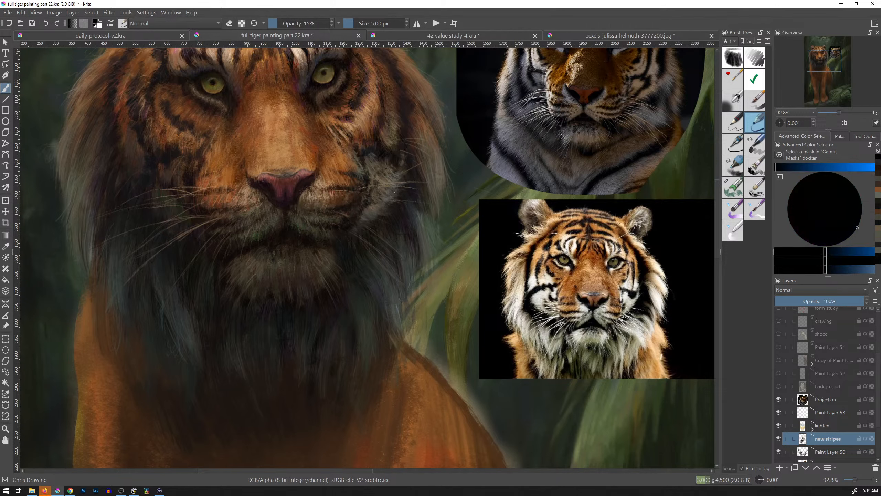
drag(435, 205, 415, 223)
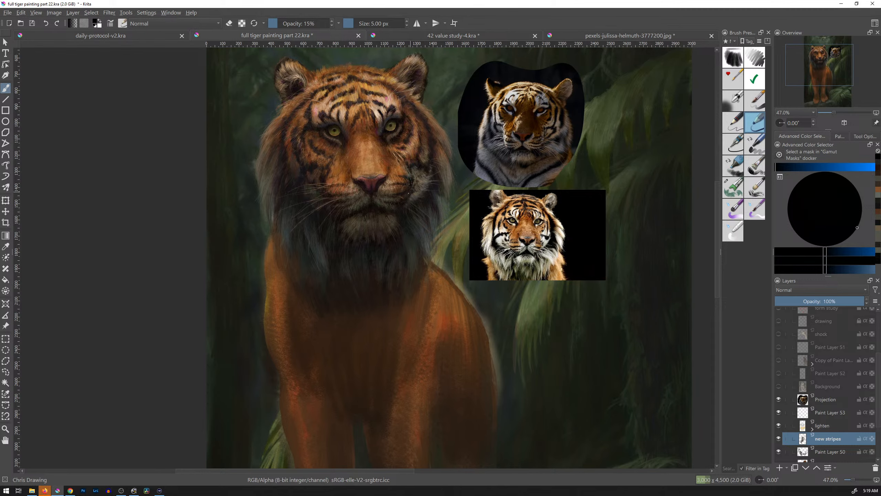
mouse_move(424, 224)
mouse_down()
mouse_move(446, 181)
mouse_move(424, 246)
mouse_move(393, 257)
mouse_up()
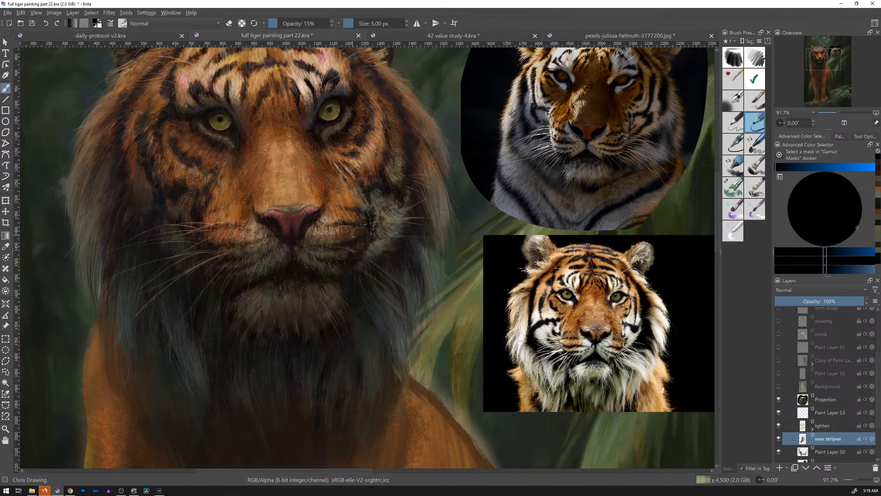
ctrl+click(369, 223)
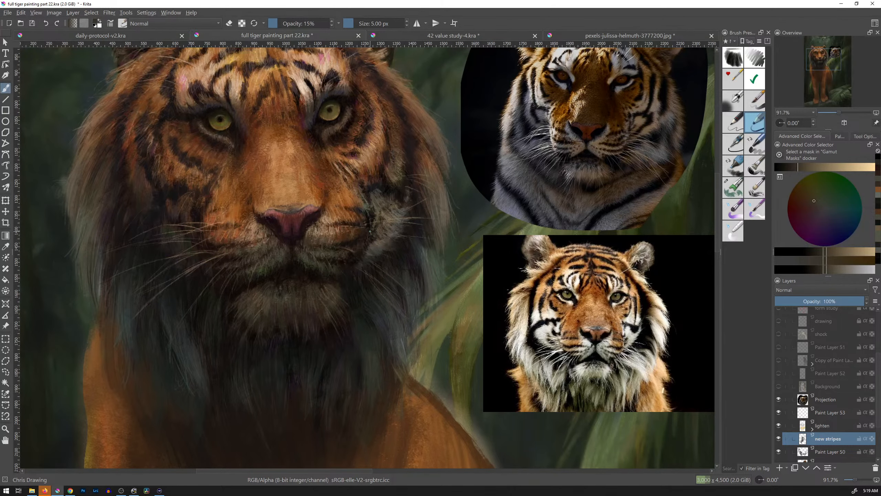
drag(370, 231, 369, 229)
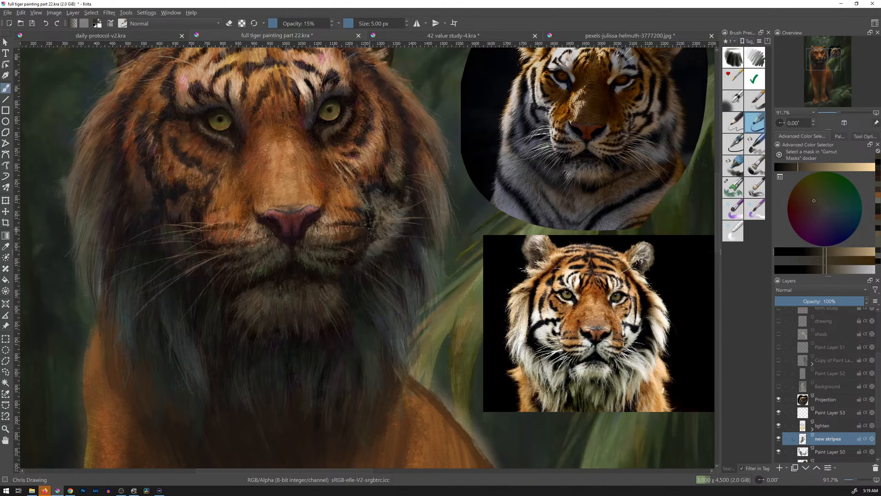
Step: Paint a short near-black stroke on the viewer's-right cheek just outside the muzzle, using a colour sampled from the dark marking
ctrl+click(384, 234)
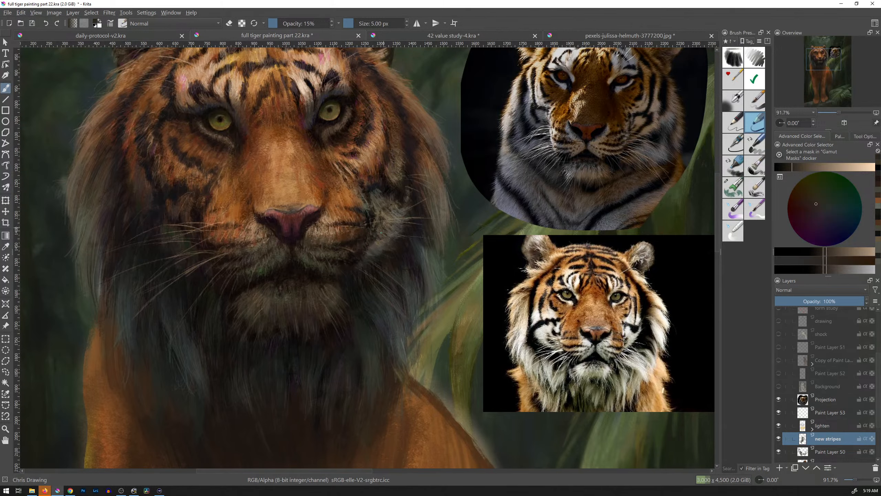
ctrl+click(354, 244)
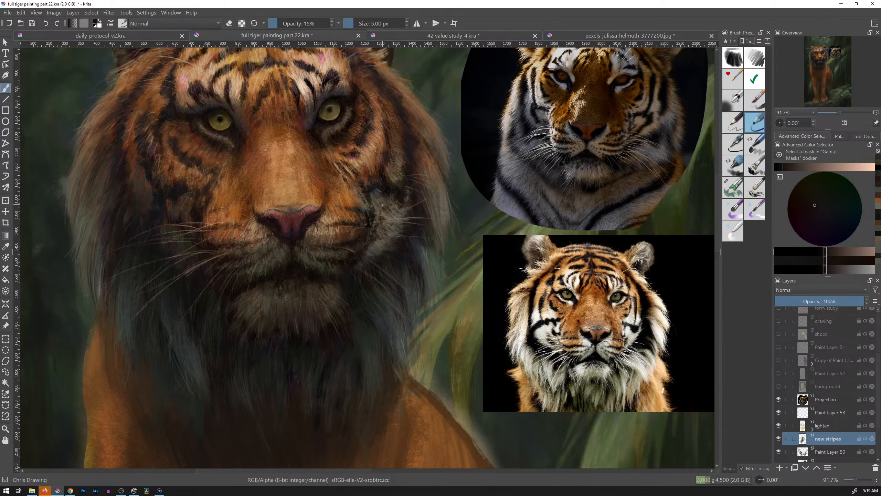
ctrl+click(368, 221)
drag(376, 236, 376, 241)
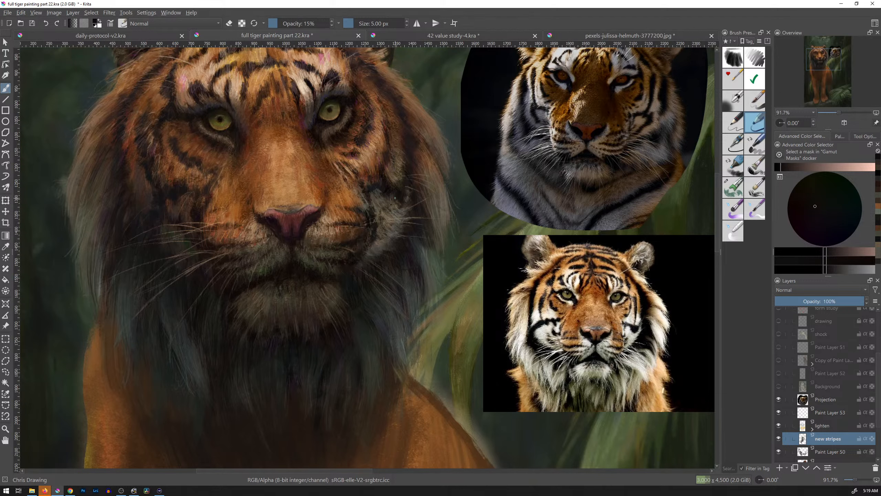
Step: Paint upward-sweeping fur strokes in sampled muted olive-beige and orange-tan through the upper part of the viewer's-right cheek
ctrl+click(381, 206)
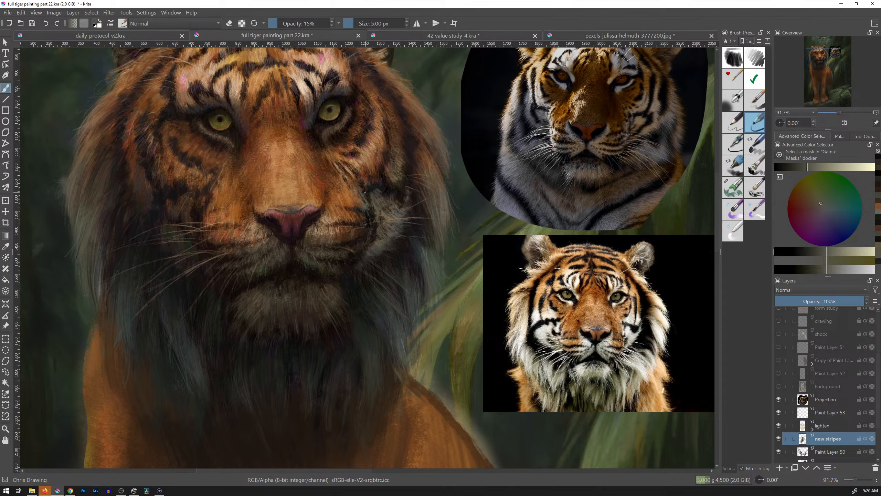
drag(367, 201, 388, 182)
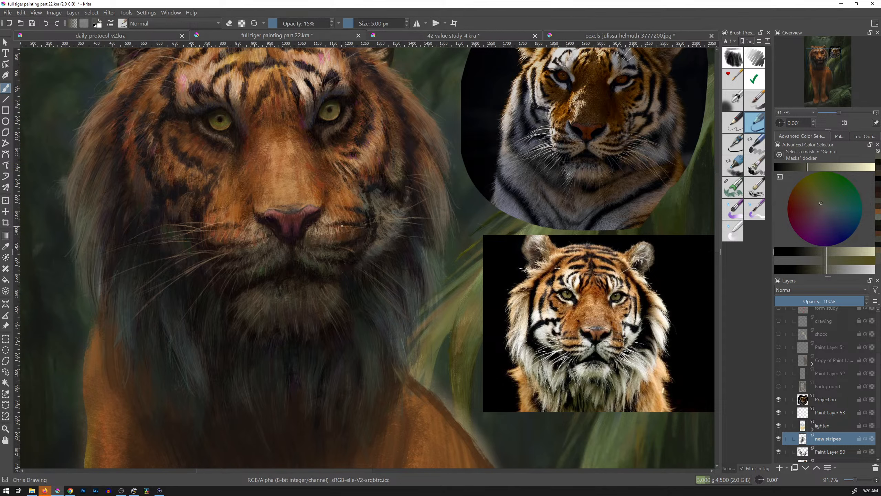
ctrl+click(376, 209)
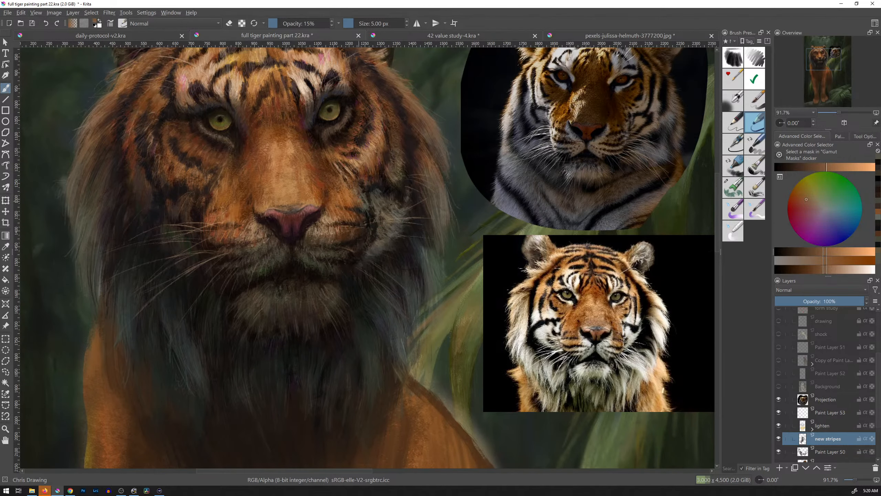
mouse_move(359, 201)
mouse_down()
mouse_move(366, 176)
mouse_move(380, 177)
mouse_up()
Step: Refine the viewer's-right cheek with a sampled tan stroke in the pale fur and a dark brown stroke on the stripe above it
ctrl+click(351, 192)
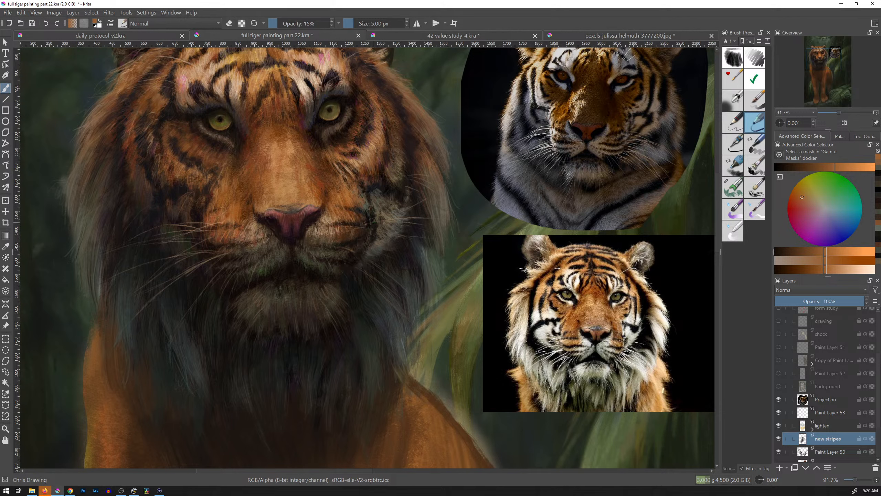
ctrl+click(383, 220)
drag(383, 220, 380, 215)
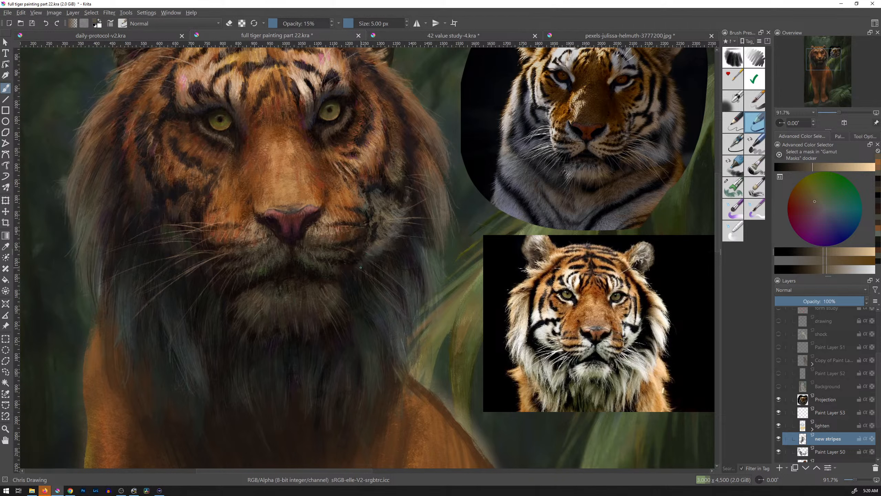
ctrl+click(378, 229)
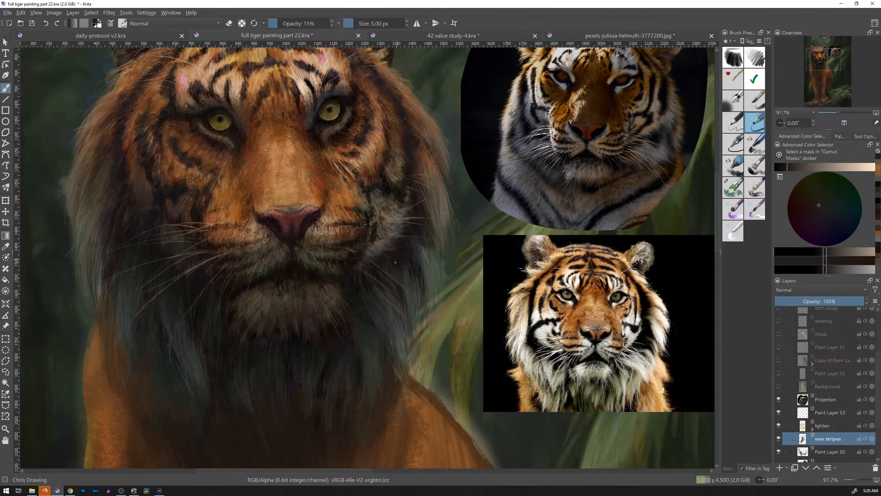
ctrl+click(393, 191)
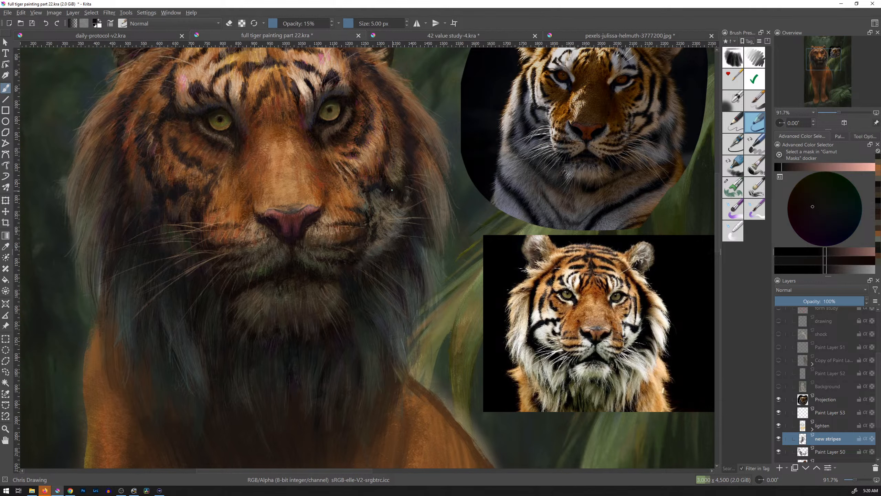
drag(396, 190, 396, 195)
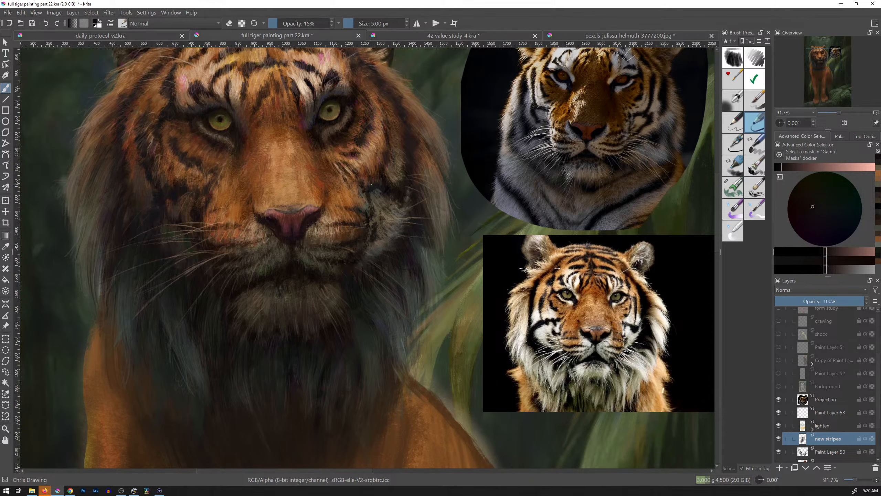
Step: Trace light pink guide curves from the viewer's-right eye down across the cheek to the mane, and undo them
scroll(437, 211, down, 5)
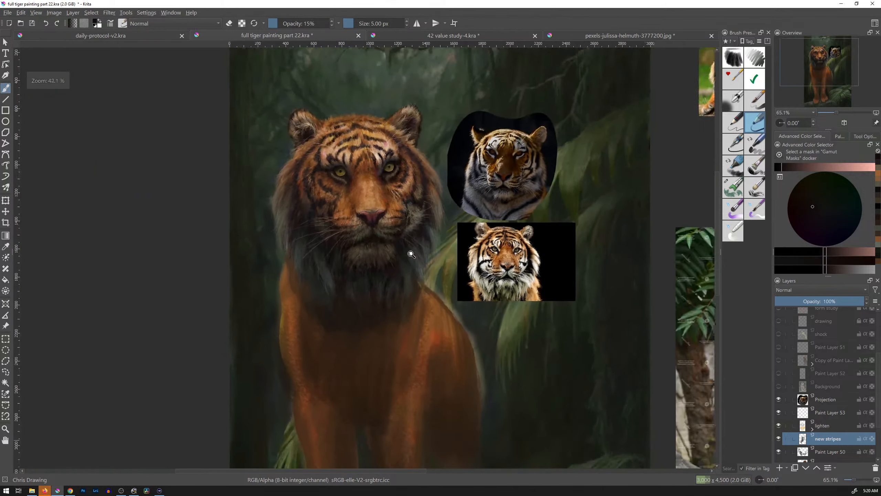
scroll(450, 211, down, 4)
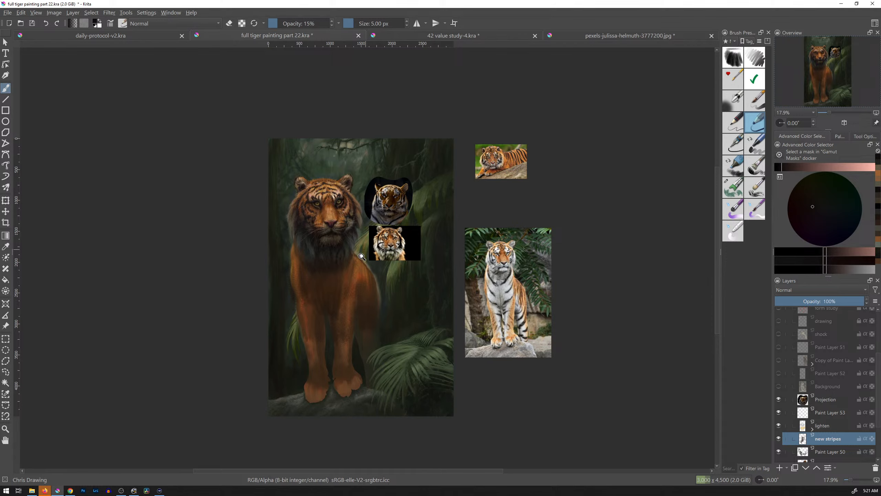
drag(361, 257, 398, 175)
drag(406, 144, 430, 258)
scroll(490, 298, down, 3)
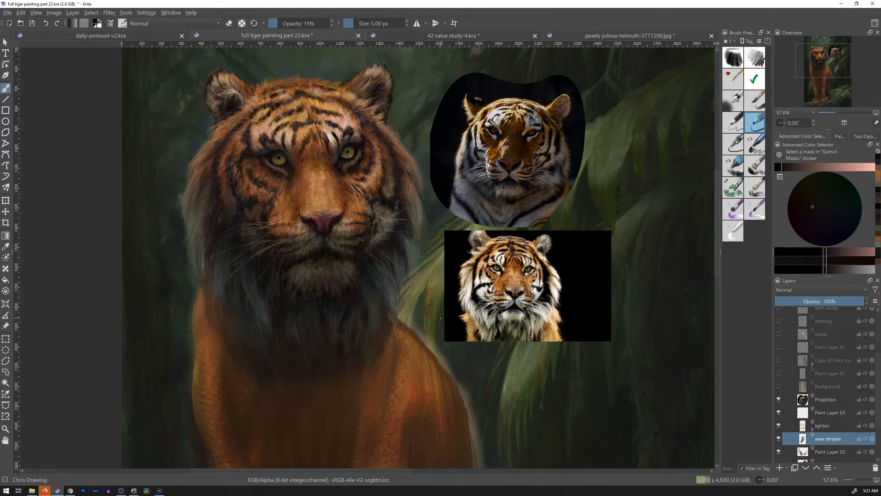
click(813, 168)
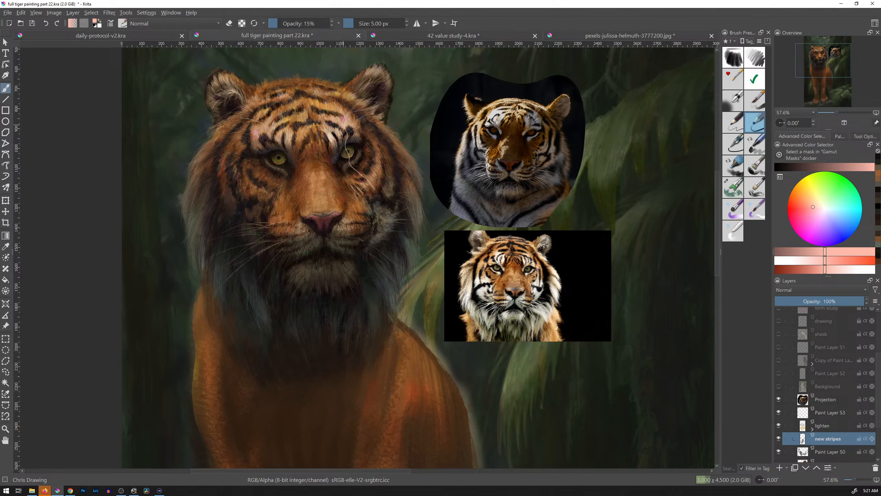
mouse_move(377, 211)
mouse_down()
mouse_move(397, 231)
mouse_move(383, 252)
mouse_move(394, 313)
mouse_up()
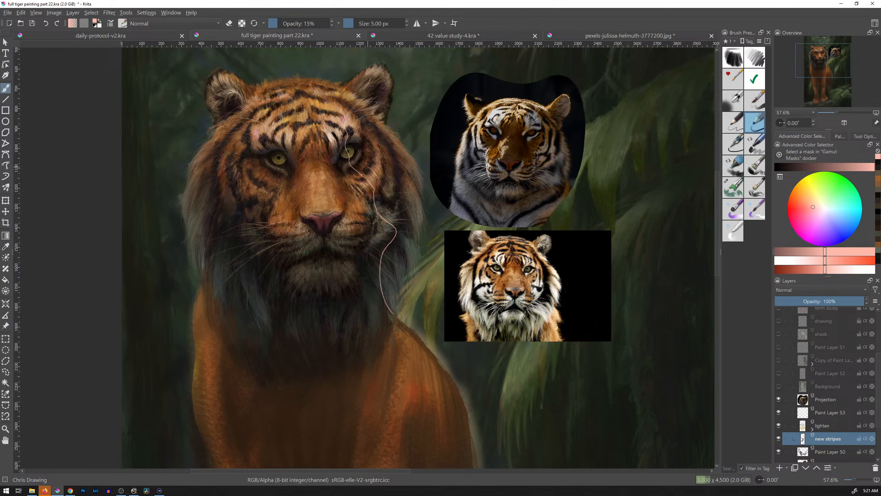
mouse_move(380, 178)
mouse_down()
mouse_move(377, 260)
mouse_move(395, 288)
mouse_up()
key(ctrl+z)
key(ctrl+z)
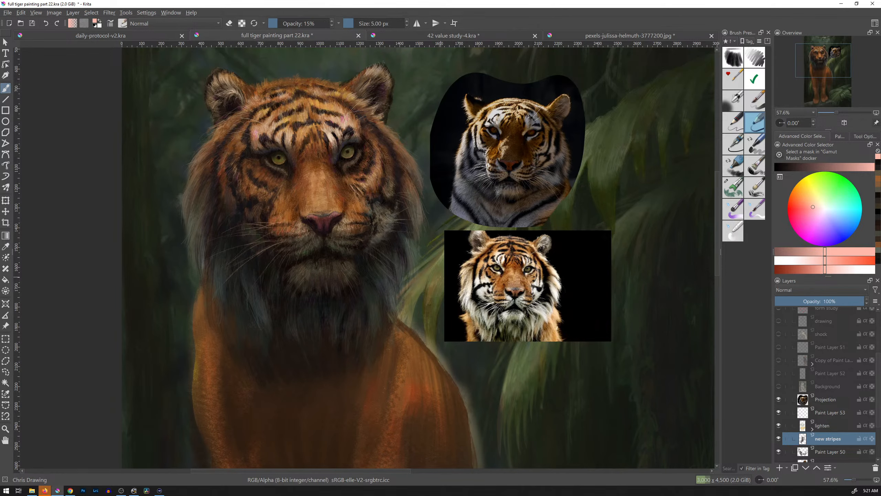
Step: Toggle the visibility of the new stripes layer to compare the face with and without it, ending with the layer hidden
click(779, 439)
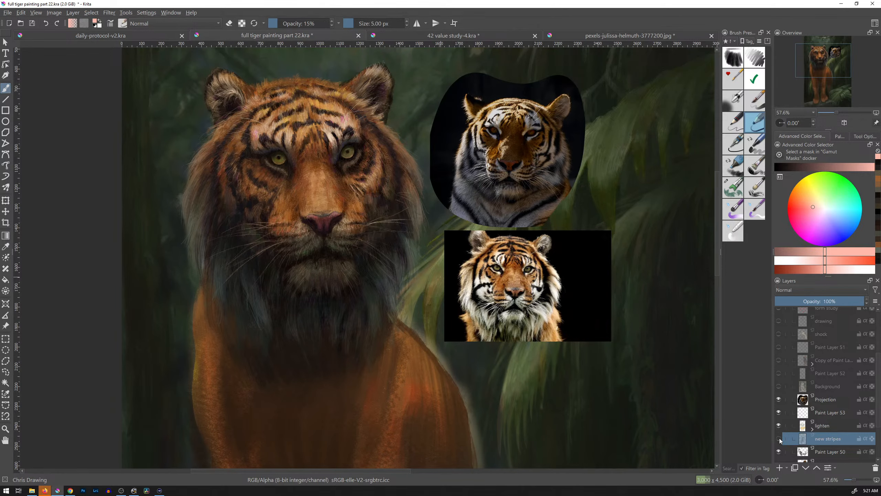
click(779, 439)
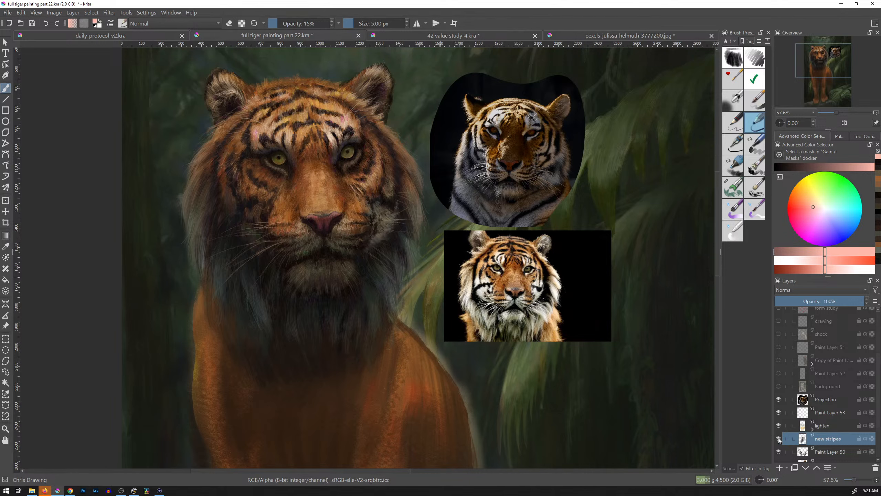
click(779, 439)
click(778, 440)
click(779, 440)
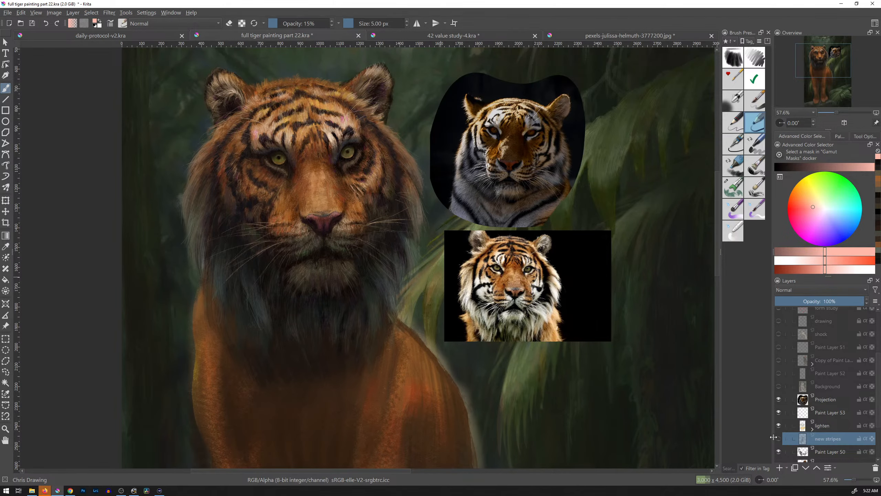
Step: Open the reference image Screenshot 2023-01-24 035423.png from the sumatran folder inside the Art - Tiger Painting project folder
key(ctrl+o)
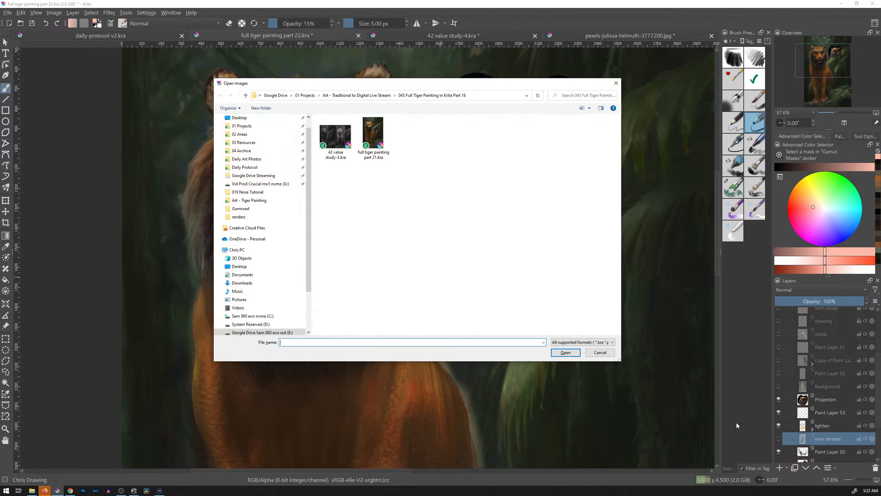
click(262, 126)
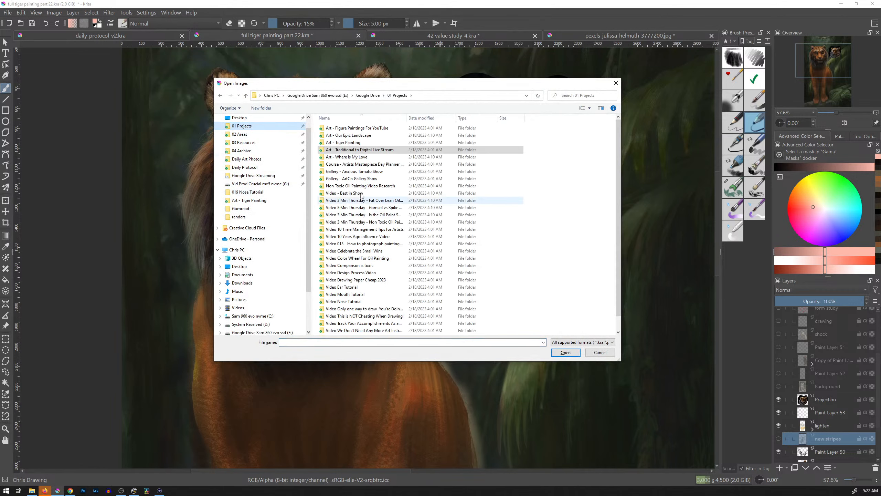
click(372, 145)
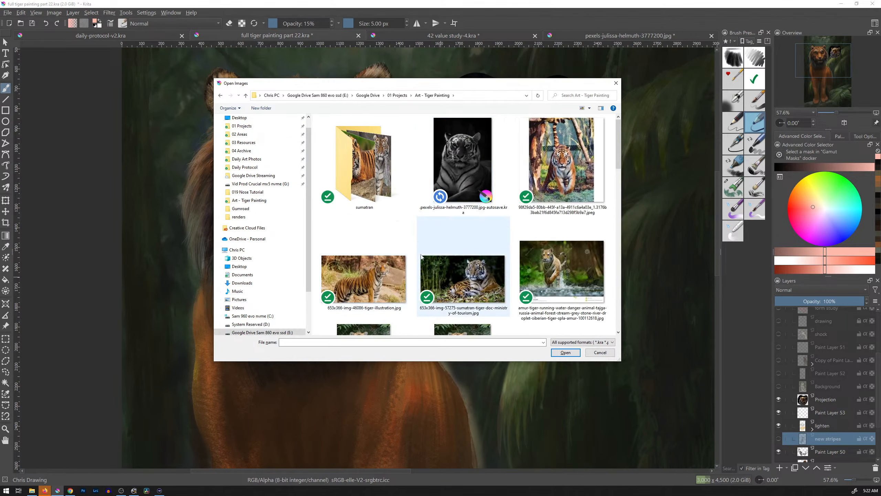
mouse_move(617, 160)
mouse_down()
mouse_move(617, 180)
mouse_move(616, 160)
mouse_up()
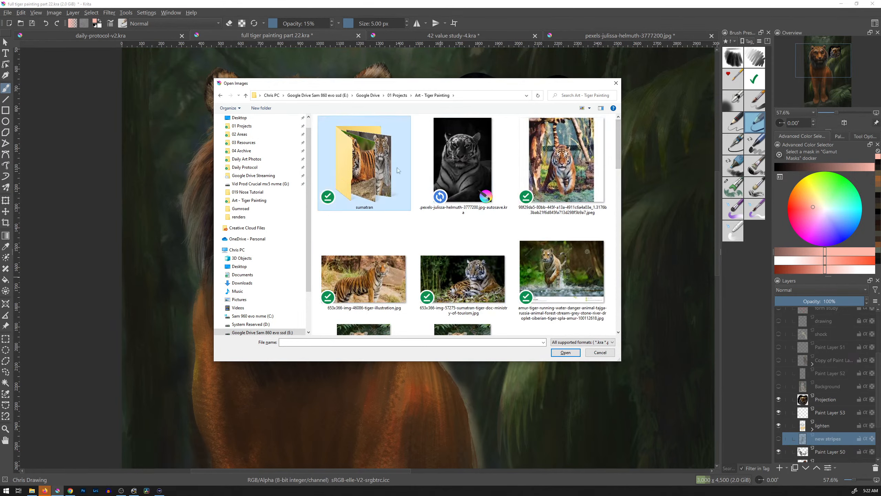
double_click(365, 156)
click(373, 139)
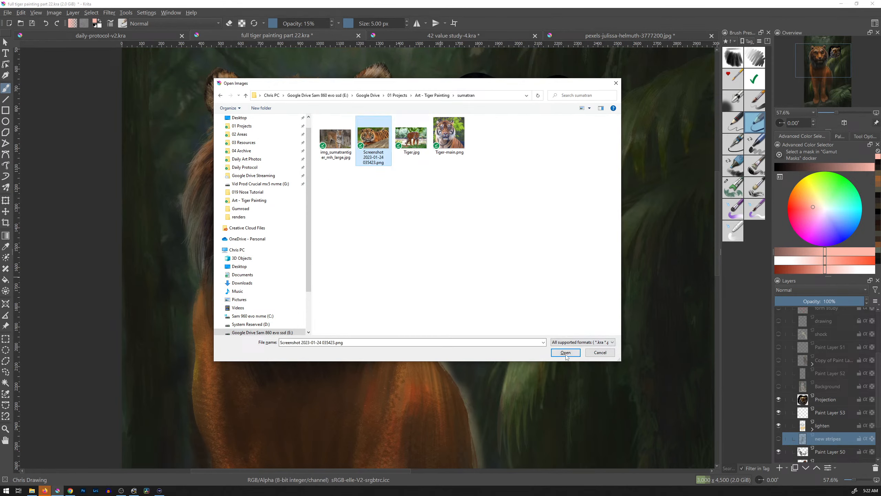
click(220, 95)
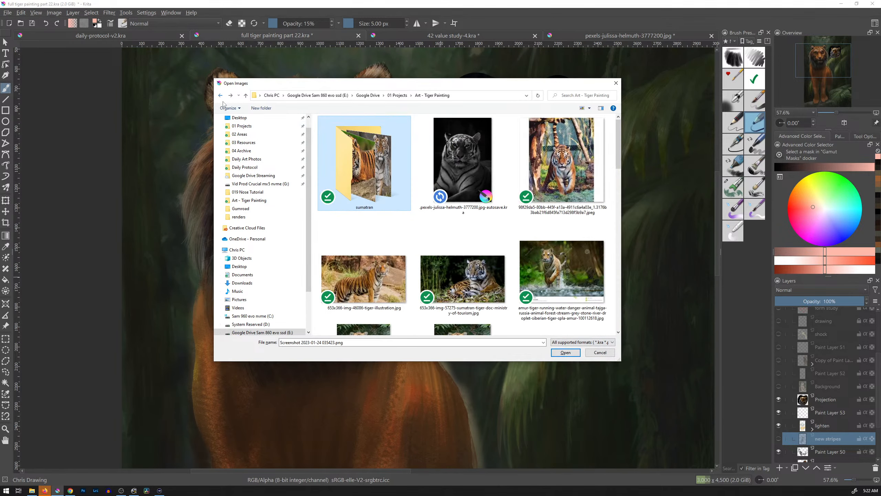
mouse_move(619, 156)
mouse_down()
mouse_move(617, 242)
mouse_move(621, 142)
mouse_up()
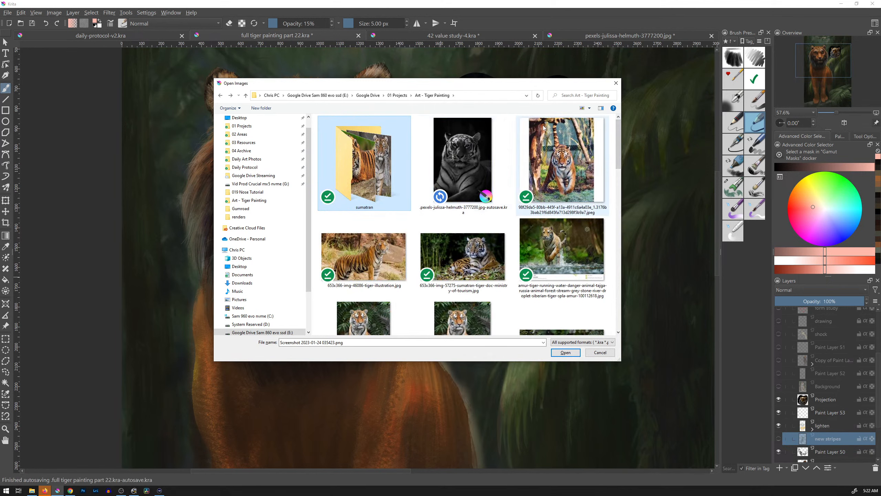
key(Return)
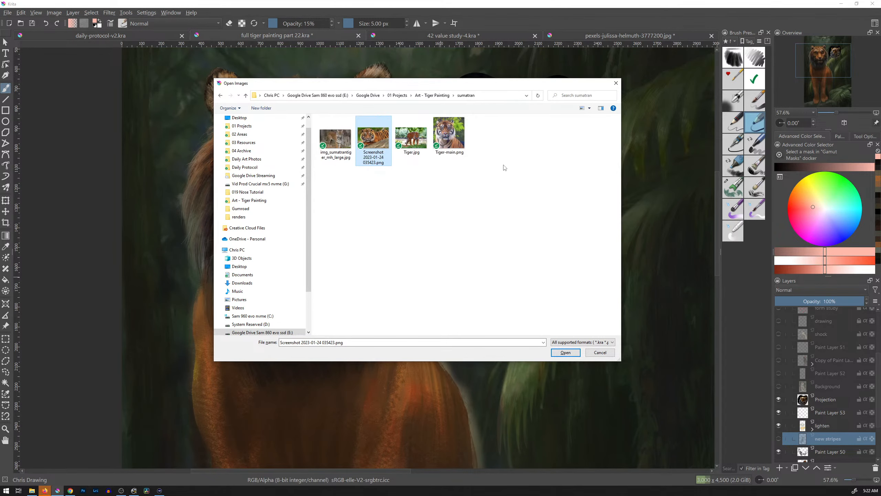
key(Return)
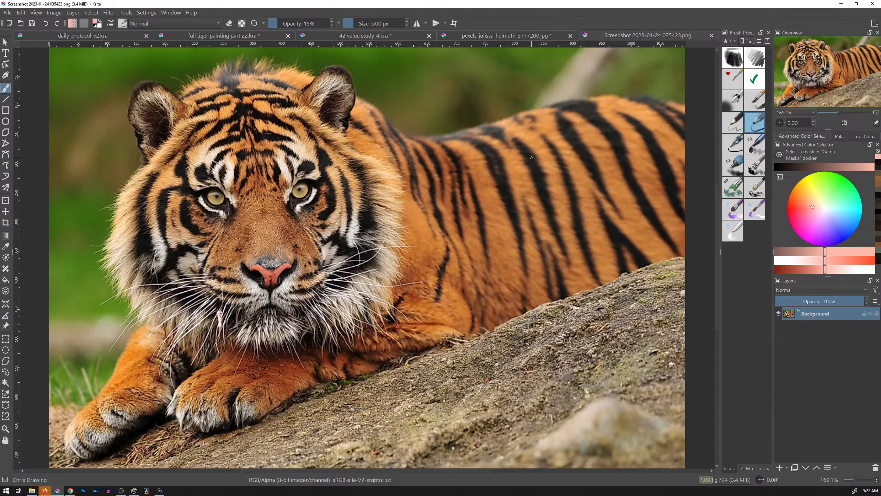
Step: Copy a freehand selection around the tiger's head in the opened photo into the full tiger painting part 22 document
key(l)
mouse_move(355, 144)
mouse_down()
mouse_move(361, 74)
mouse_move(342, 55)
mouse_move(303, 79)
mouse_move(235, 72)
mouse_move(113, 90)
mouse_move(120, 148)
mouse_move(80, 240)
mouse_move(140, 371)
mouse_move(309, 366)
mouse_move(405, 352)
mouse_move(426, 197)
mouse_move(377, 123)
mouse_up()
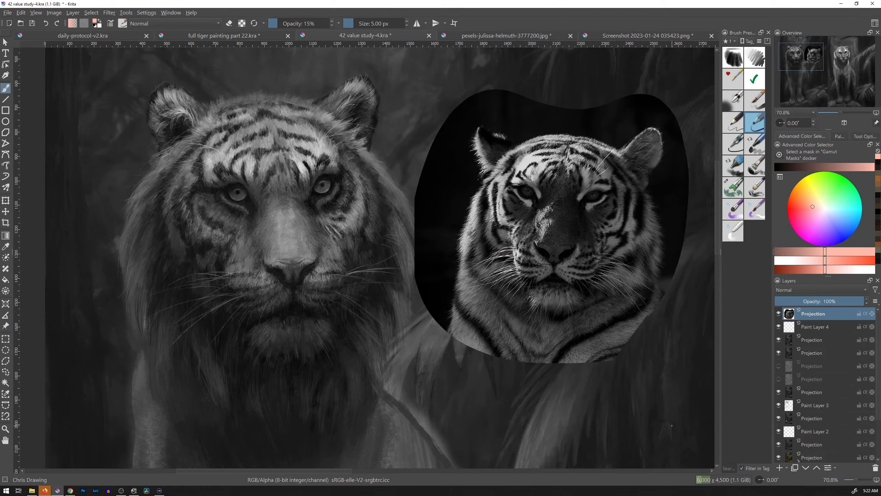
click(259, 38)
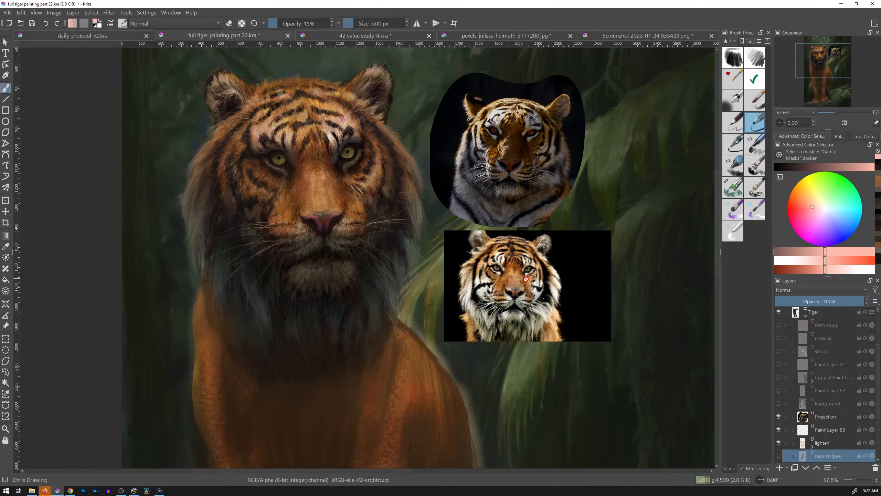
key(ctrl+v)
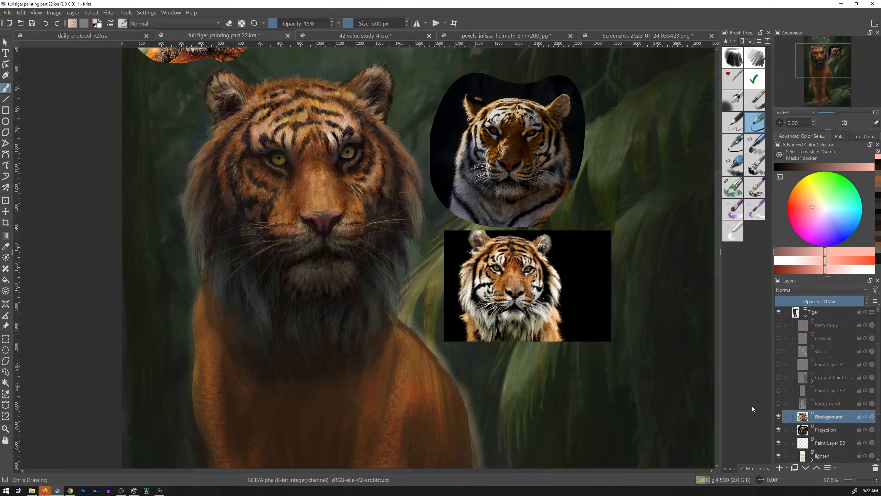
Step: Move the pasted tiger head onto the painted face and lower its layer opacity to 64%
key(t)
mouse_move(289, 68)
mouse_down()
mouse_move(402, 248)
mouse_move(429, 252)
mouse_up()
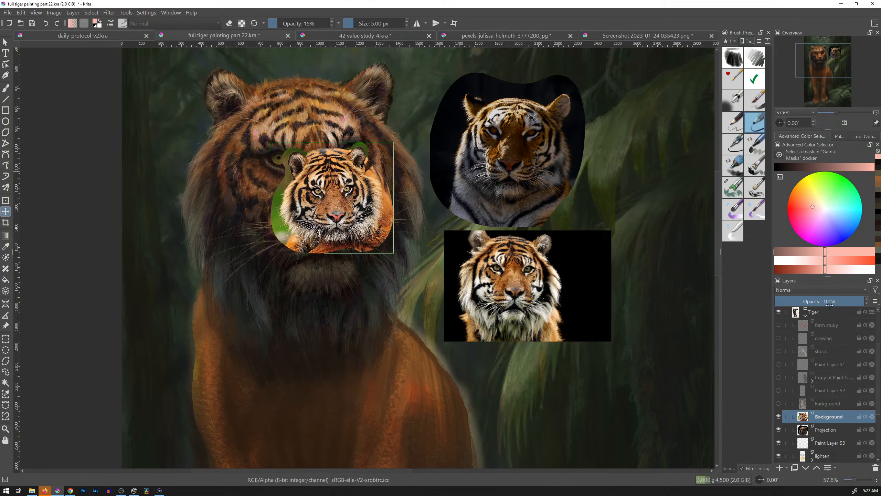
drag(830, 305, 831, 302)
Step: Enlarge and reposition the pasted head so its eyes and nose match the painted face, lowering its opacity to 56%
key(ctrl+t)
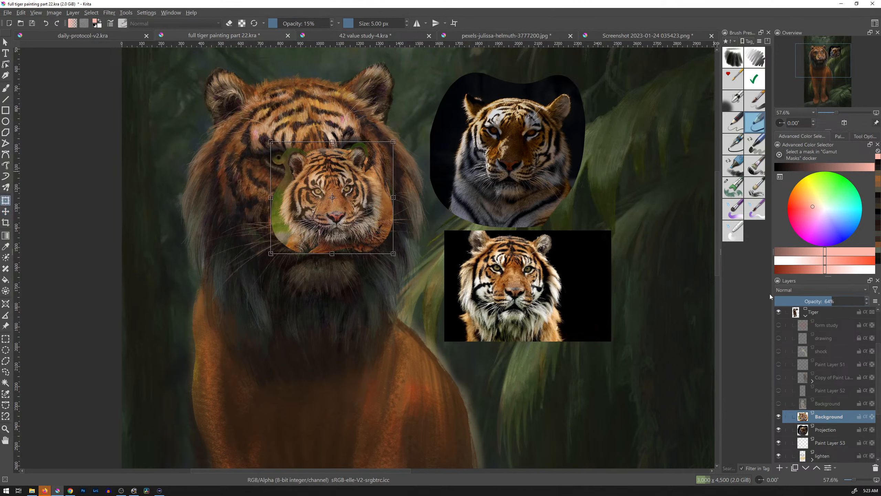
mouse_move(394, 141)
mouse_down()
mouse_move(446, 95)
mouse_move(392, 143)
mouse_move(361, 132)
mouse_up()
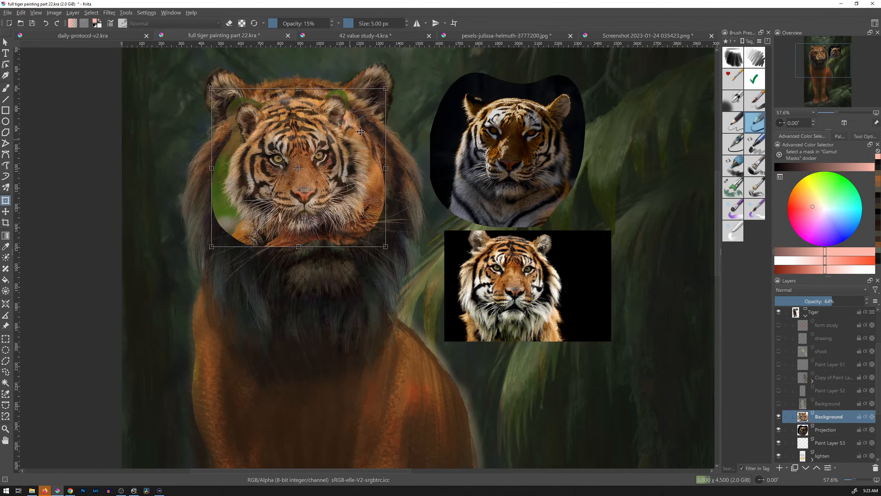
drag(386, 89, 411, 66)
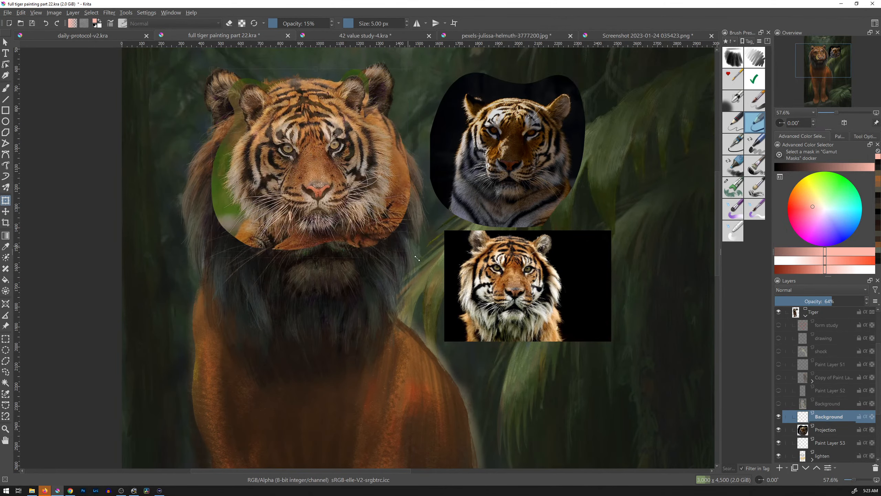
drag(417, 258, 480, 312)
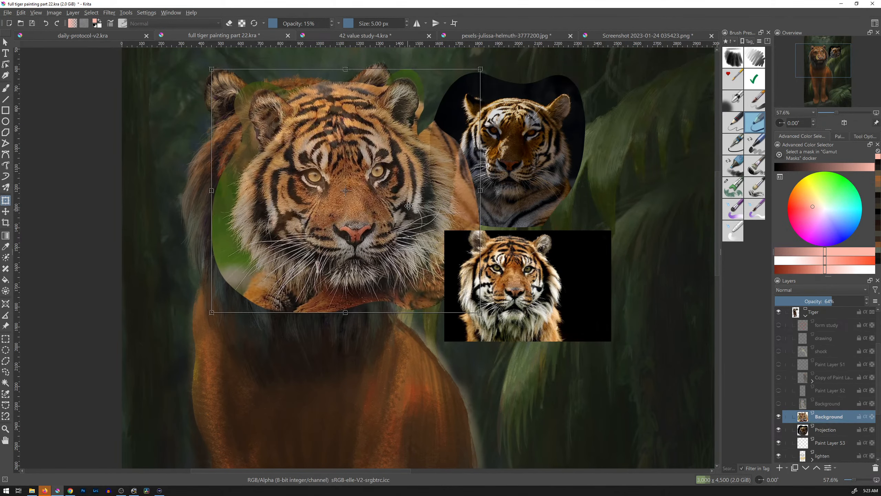
drag(408, 206, 378, 220)
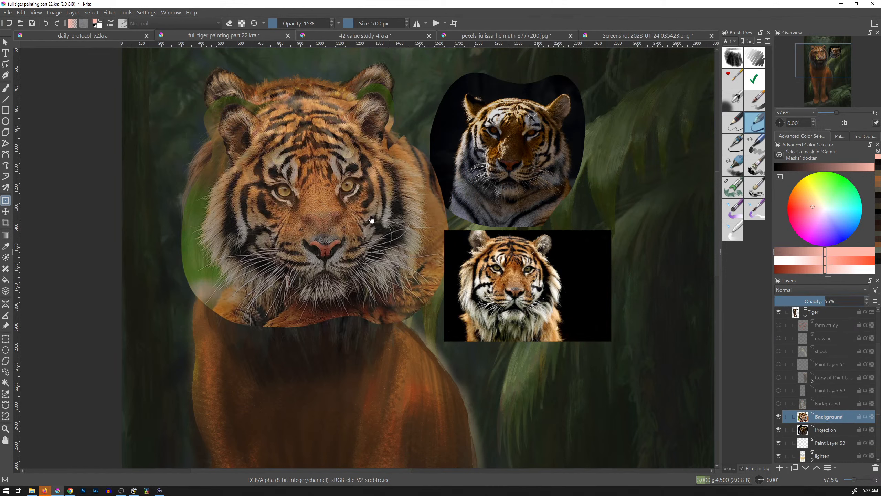
drag(352, 203, 347, 171)
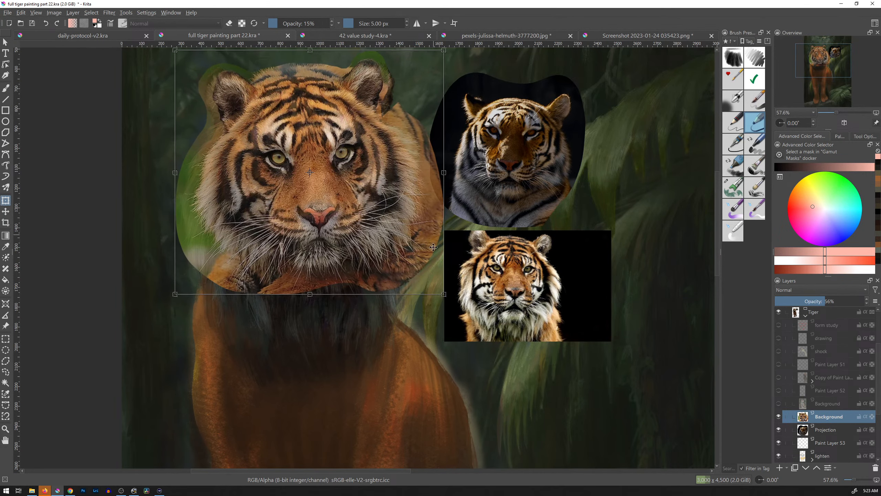
drag(444, 294, 456, 313)
drag(361, 184, 355, 180)
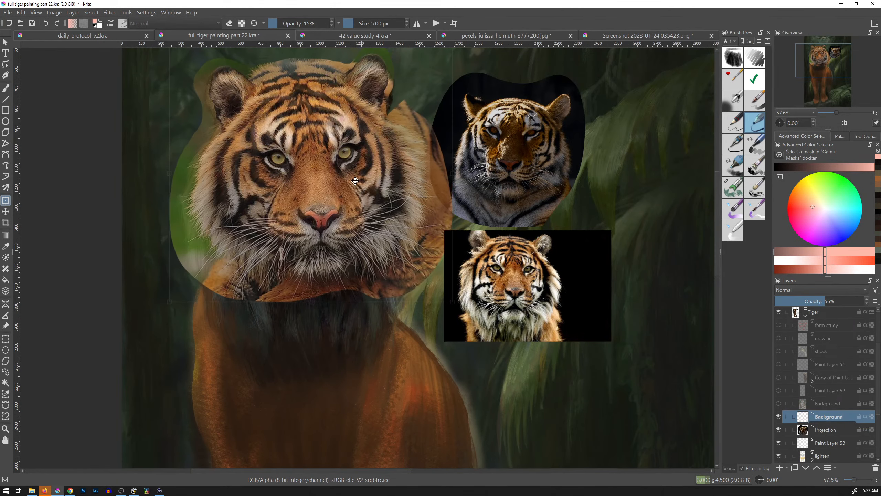
Step: Lower the reference head's opacity to 40% and fine-tune its scale and position over the painted eyes and nose
key(1)
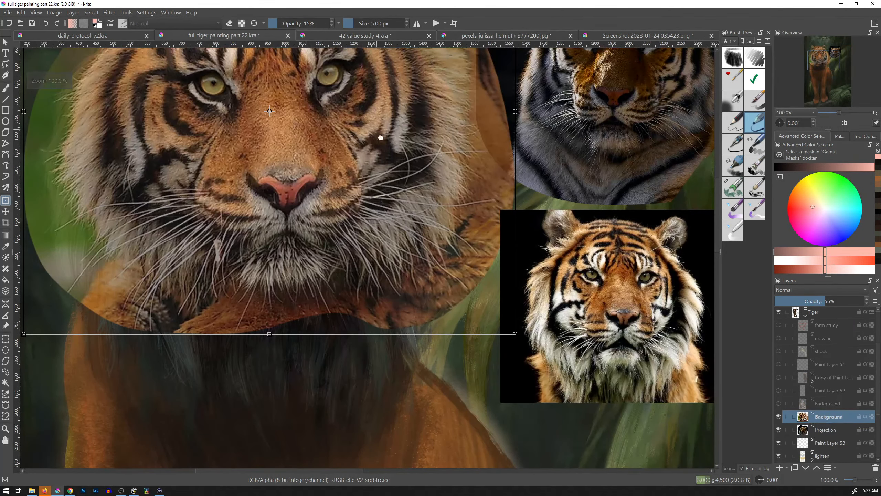
drag(379, 136, 459, 232)
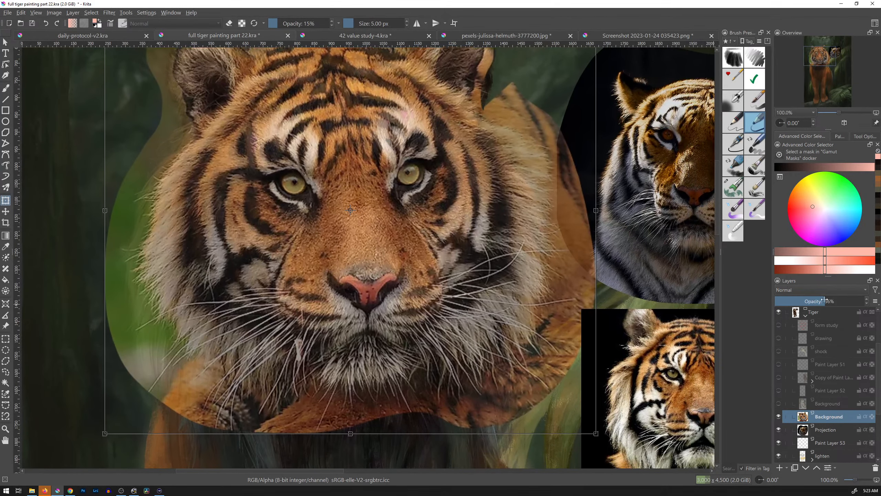
drag(825, 300, 806, 302)
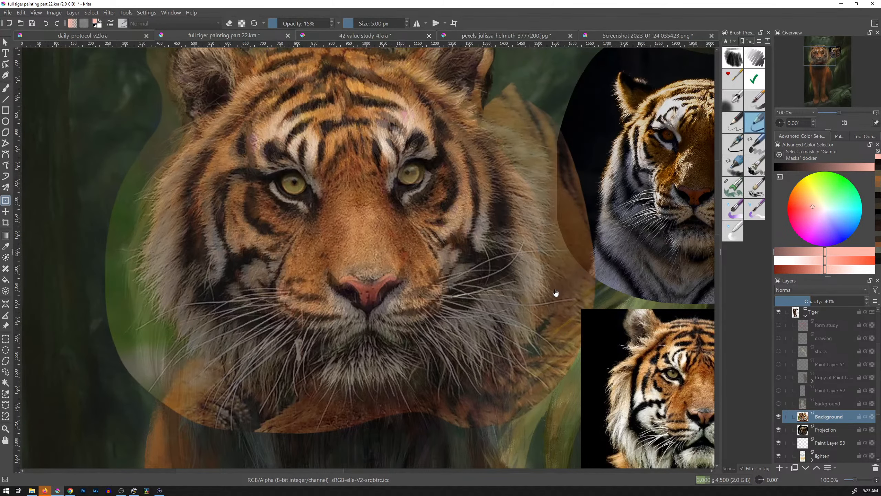
key(t)
key(ctrl+t)
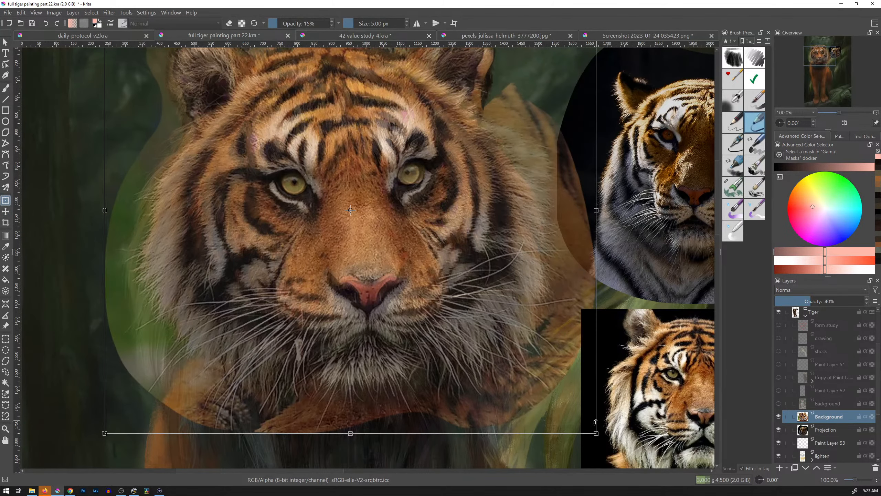
drag(597, 433, 605, 451)
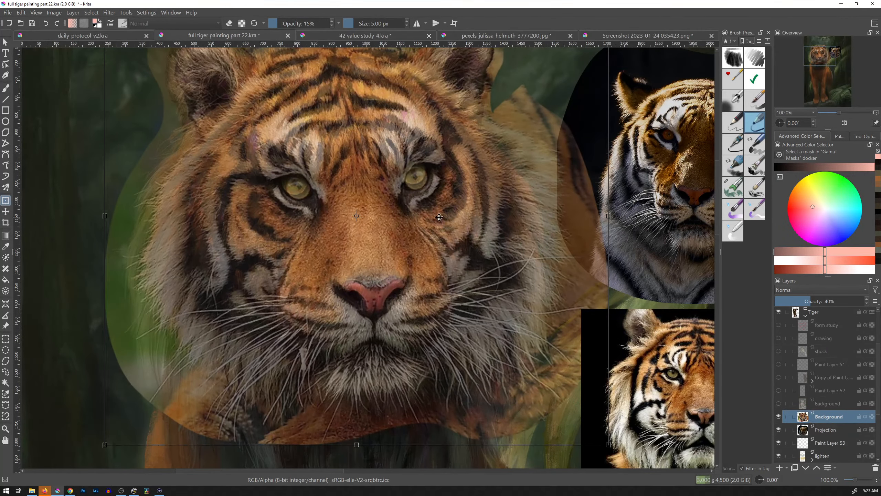
drag(440, 218, 441, 217)
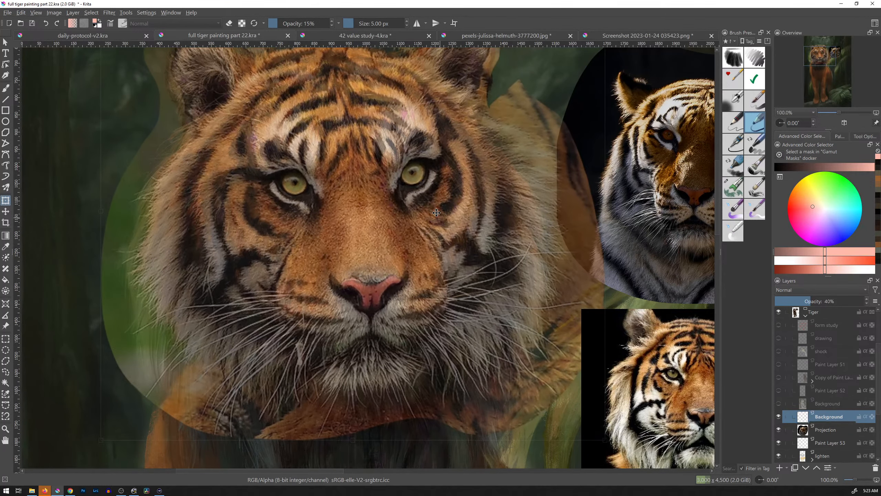
scroll(562, 215, down, 4)
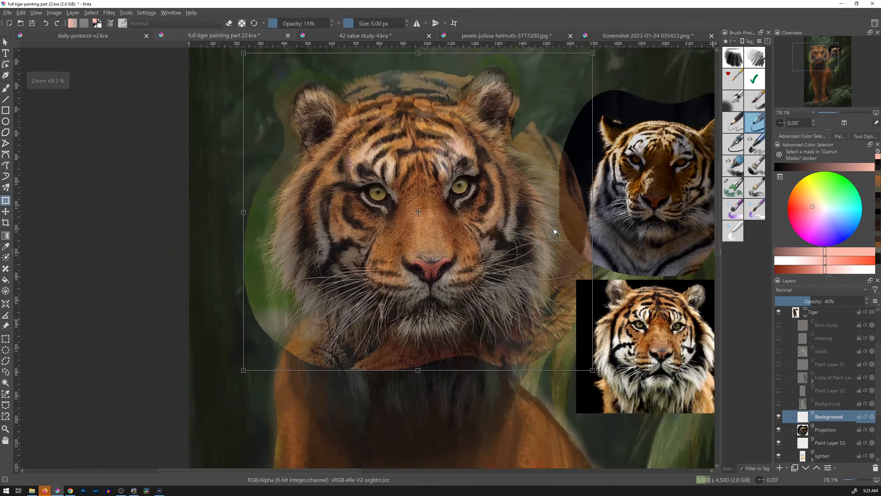
key(Return)
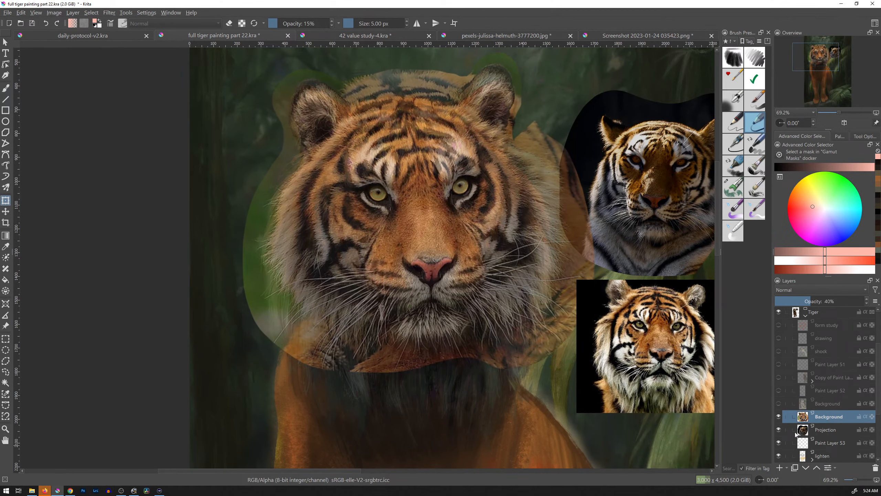
Step: Restore the reference head layer to 100% opacity and add a new paint layer directly above it
click(812, 313)
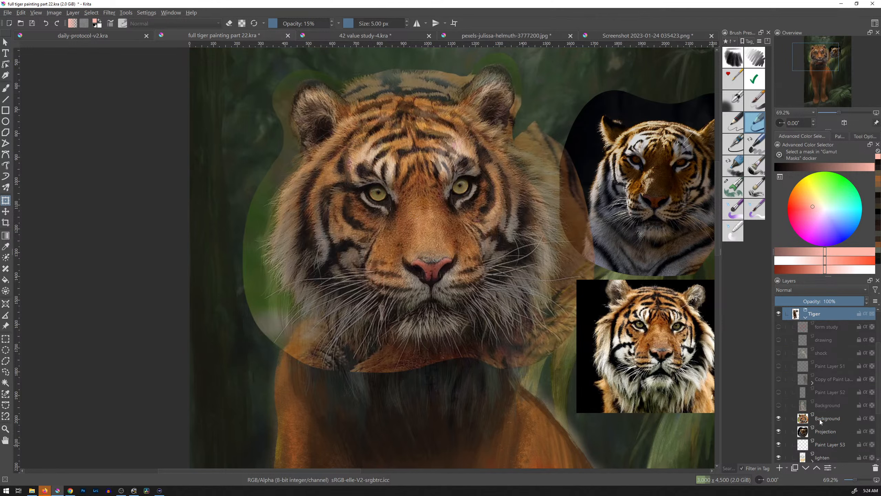
click(848, 416)
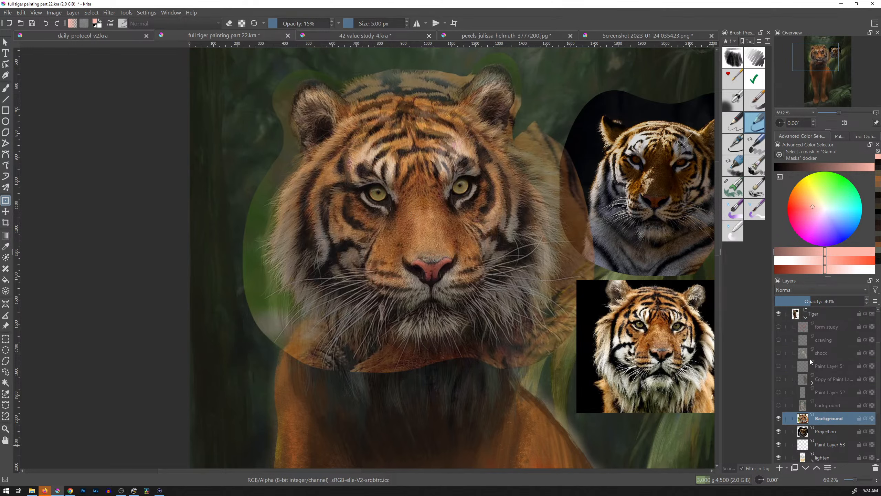
drag(812, 301, 866, 301)
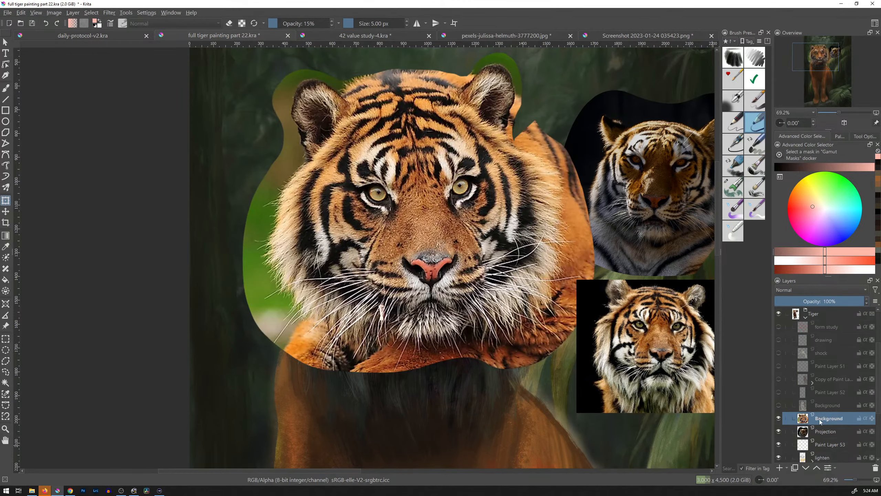
key(Insert)
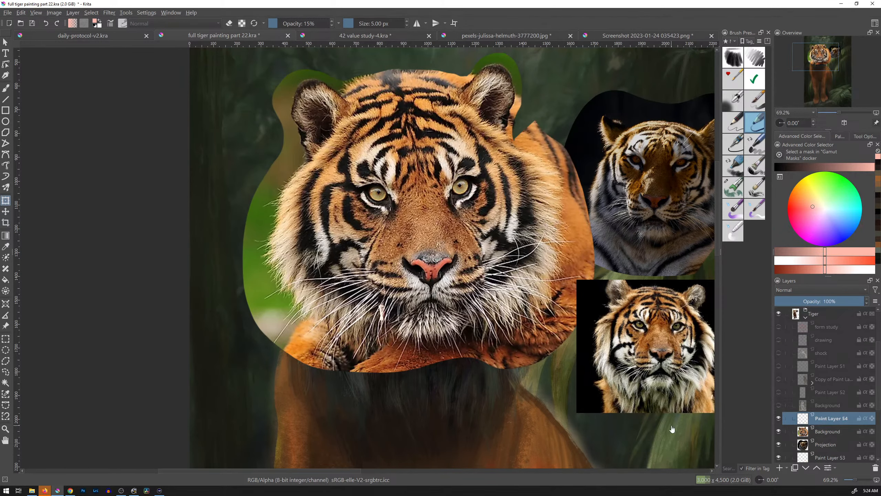
Step: Set up a solid line brush at 100% opacity and 5 px with a saturated red paint colour
drag(517, 271, 526, 246)
drag(806, 208, 784, 213)
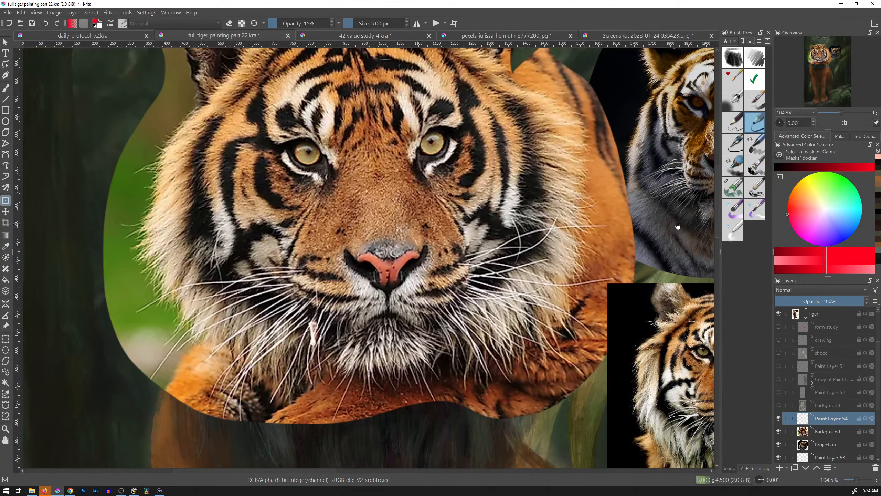
click(735, 146)
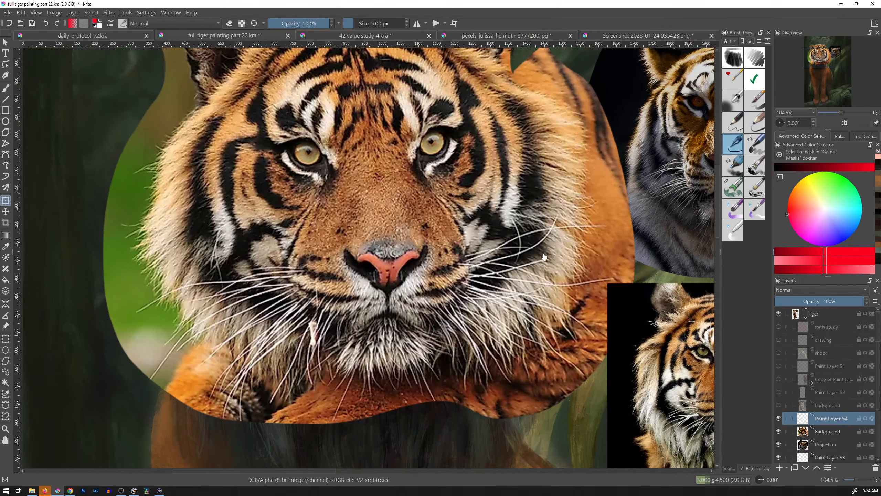
key(b)
Step: Try a red outline around the face and muzzle of the dark, shadowed tiger reference, and undo the strokes
drag(639, 204, 411, 249)
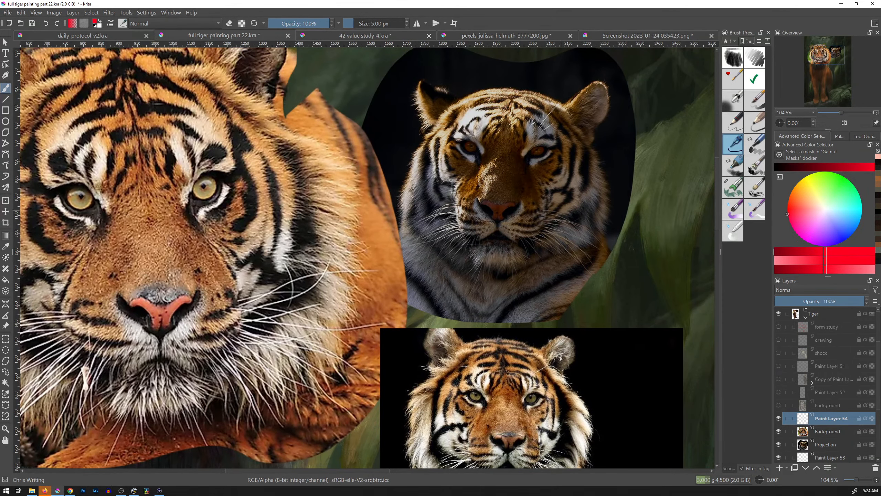
drag(543, 313, 549, 212)
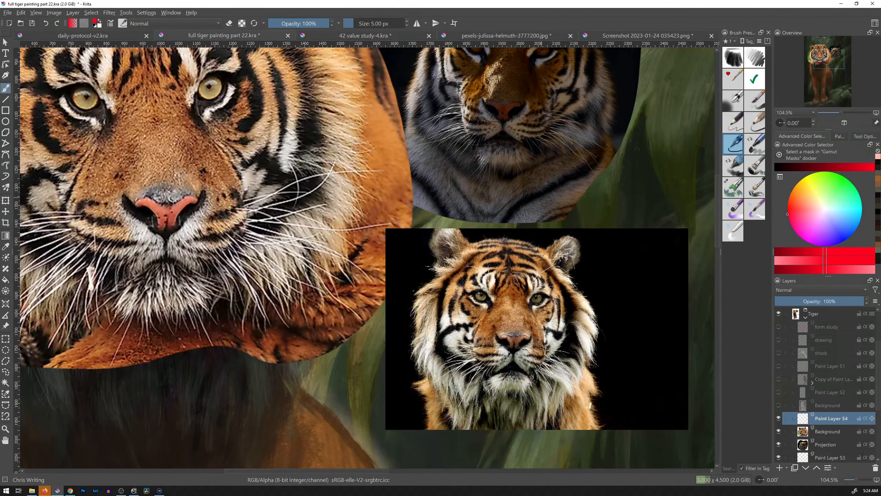
drag(551, 169, 612, 259)
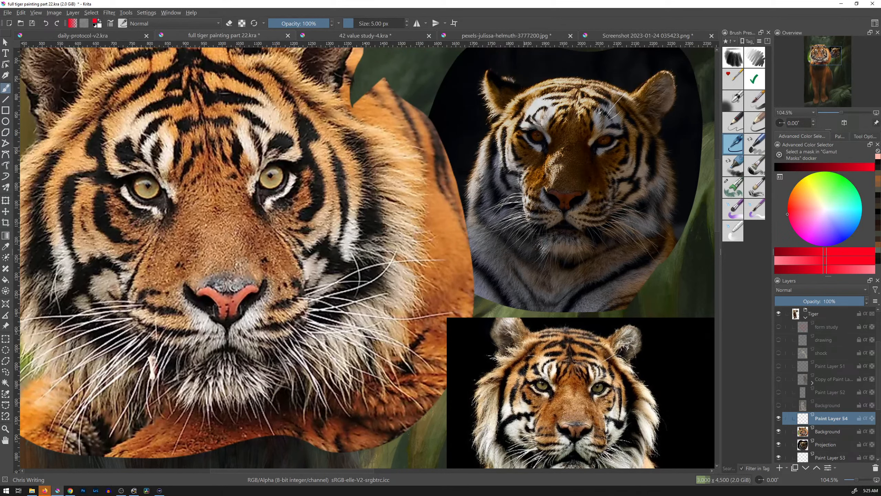
mouse_move(501, 123)
mouse_down()
mouse_move(528, 221)
mouse_move(594, 232)
mouse_move(642, 129)
mouse_move(588, 83)
mouse_move(502, 123)
mouse_up()
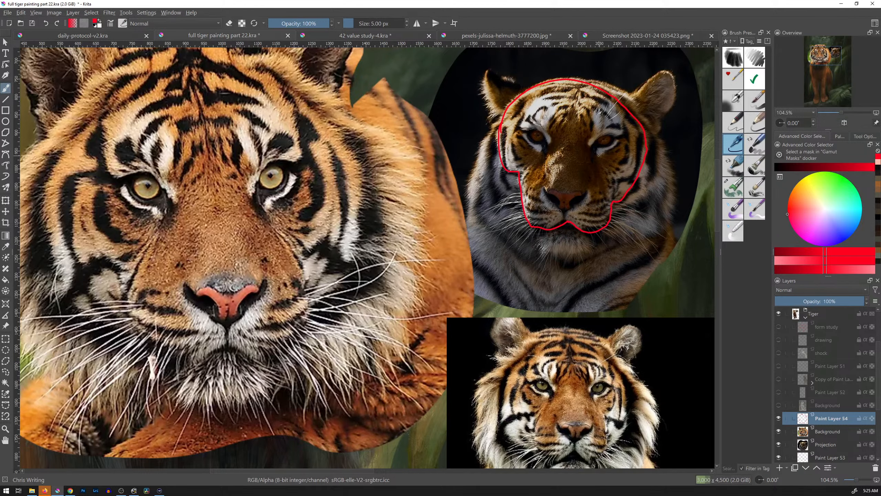
drag(596, 152, 622, 179)
drag(536, 153, 483, 221)
key(ctrl+z)
key(ctrl+z)
key(ctrl+z)
key(ctrl+z)
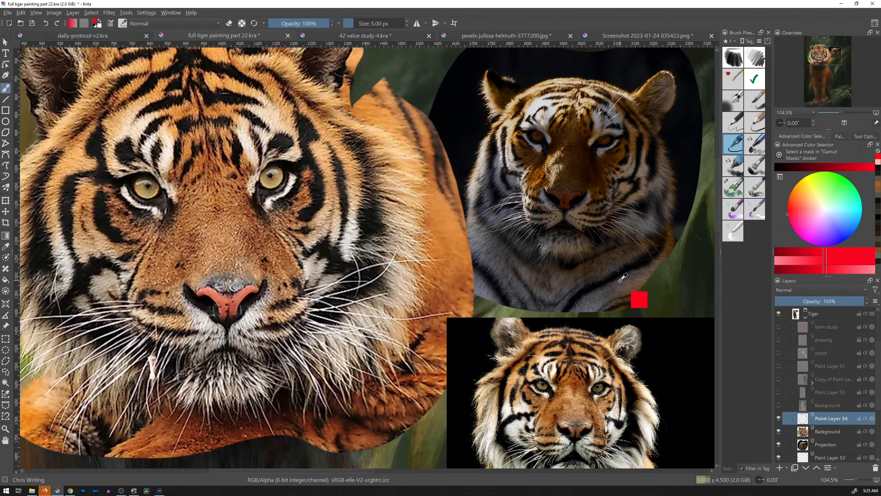
Step: Trace the right-hand muzzle edge and the mouth line of the large overlaid tiger head in red
drag(404, 259, 573, 247)
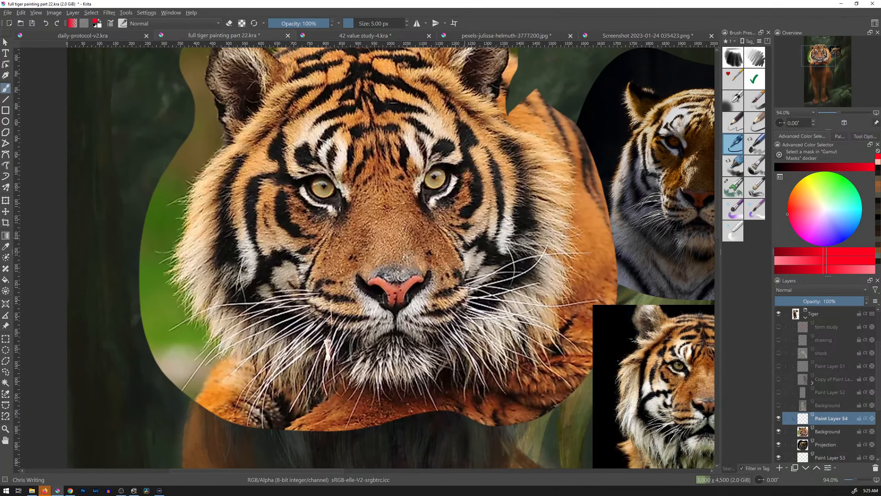
scroll(493, 275, up, 2)
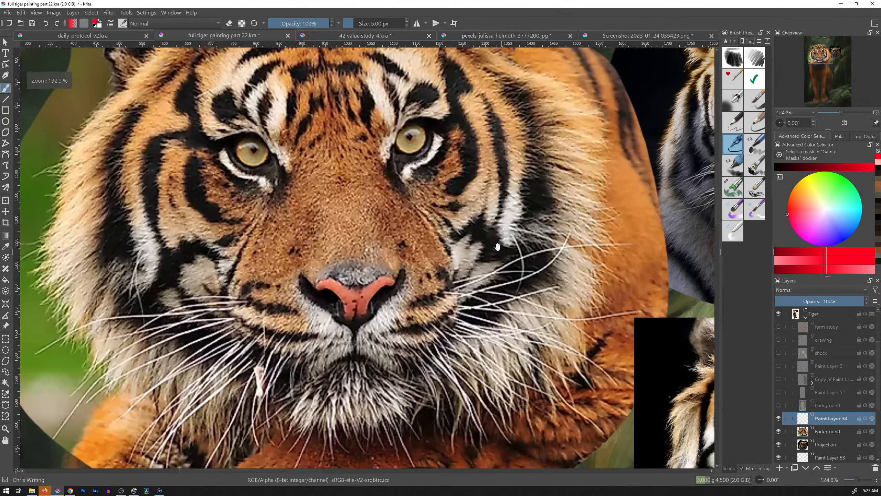
drag(449, 258, 455, 277)
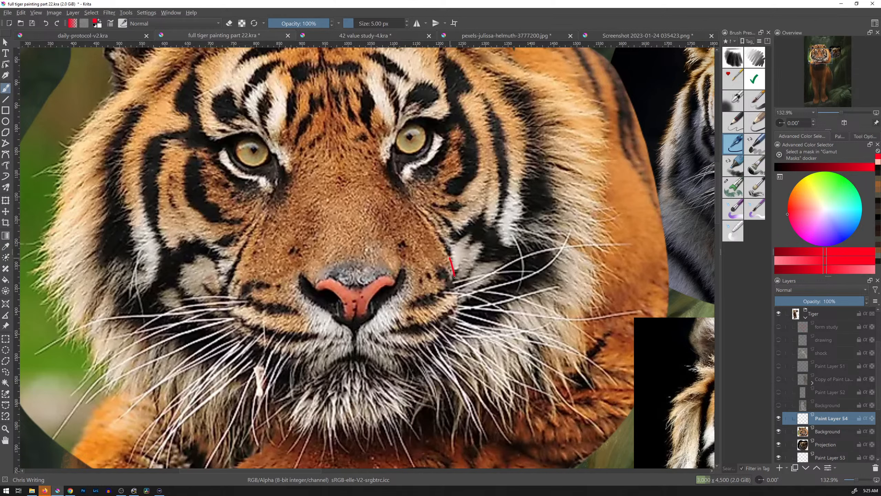
key(ctrl+z)
mouse_move(450, 259)
mouse_down()
mouse_move(458, 312)
mouse_move(448, 351)
mouse_up()
key(ctrl+z)
mouse_move(458, 314)
mouse_down()
mouse_move(437, 362)
mouse_move(412, 379)
mouse_move(359, 354)
mouse_move(320, 372)
mouse_up()
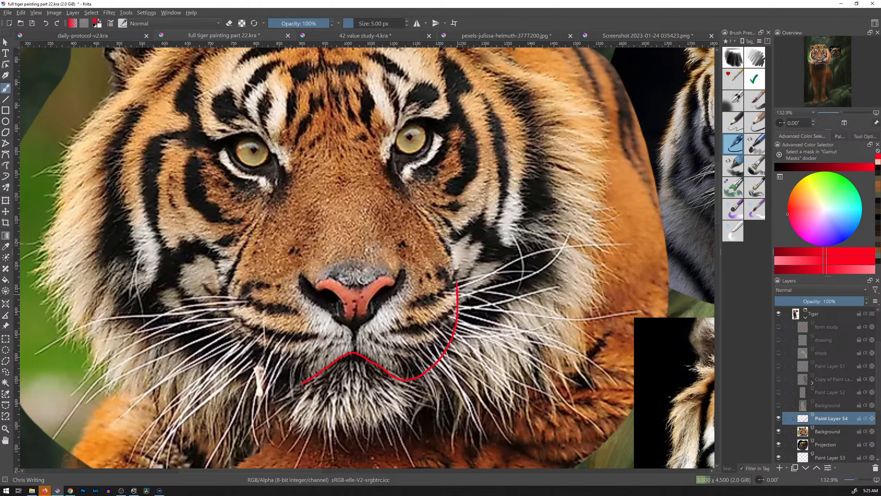
drag(453, 272, 450, 257)
Step: Trace the curved whisker-pad stripes between the nose and the right-hand muzzle edge in red
mouse_move(456, 281)
mouse_down()
mouse_move(465, 286)
mouse_move(429, 306)
mouse_up()
drag(392, 333, 449, 313)
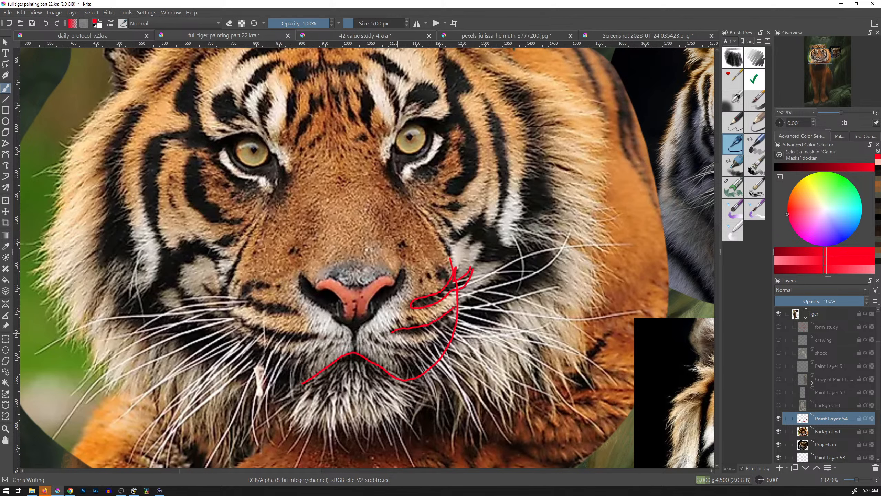
mouse_move(398, 333)
mouse_down()
mouse_move(445, 327)
mouse_move(456, 308)
mouse_move(423, 344)
mouse_move(375, 336)
mouse_up()
mouse_move(384, 344)
mouse_down()
mouse_move(422, 353)
mouse_move(397, 367)
mouse_up()
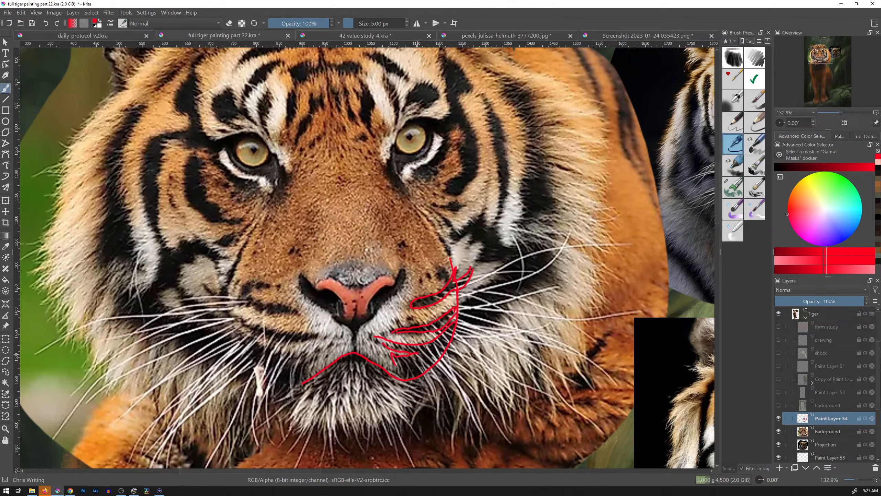
Step: Outline the black stripes on the right-hand cheek and mark the small spots on the muzzle in red
mouse_move(462, 304)
mouse_down()
mouse_move(502, 263)
mouse_move(475, 261)
mouse_move(482, 245)
mouse_move(467, 247)
mouse_move(469, 235)
mouse_move(452, 242)
mouse_move(437, 214)
mouse_move(459, 233)
mouse_move(482, 206)
mouse_move(490, 227)
mouse_move(499, 217)
mouse_move(494, 225)
mouse_move(499, 169)
mouse_move(482, 94)
mouse_move(504, 136)
mouse_move(504, 242)
mouse_move(514, 240)
mouse_move(522, 213)
mouse_up()
mouse_move(522, 180)
mouse_down()
mouse_move(526, 136)
mouse_move(503, 91)
mouse_move(543, 153)
mouse_move(555, 198)
mouse_move(535, 223)
mouse_move(559, 288)
mouse_move(523, 296)
mouse_move(493, 328)
mouse_move(461, 335)
mouse_up()
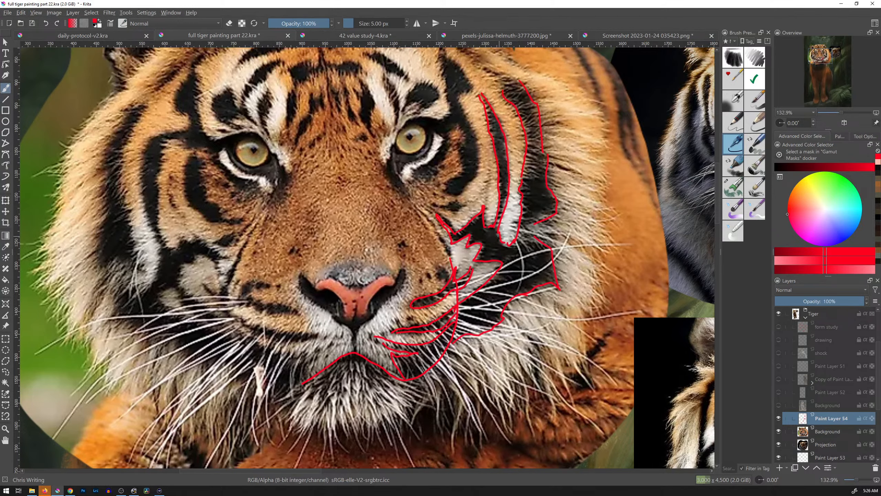
drag(438, 233, 445, 243)
drag(429, 279, 420, 286)
Step: Outline the dark stripe beside the right-hand eye, the eye with its white lower patch, and the brow stripe above it
mouse_move(434, 202)
mouse_down()
mouse_move(460, 210)
mouse_move(448, 209)
mouse_move(461, 180)
mouse_move(446, 193)
mouse_move(454, 197)
mouse_move(444, 184)
mouse_move(463, 165)
mouse_move(462, 138)
mouse_up()
mouse_move(453, 198)
mouse_down()
mouse_move(476, 169)
mouse_move(478, 146)
mouse_move(469, 91)
mouse_up()
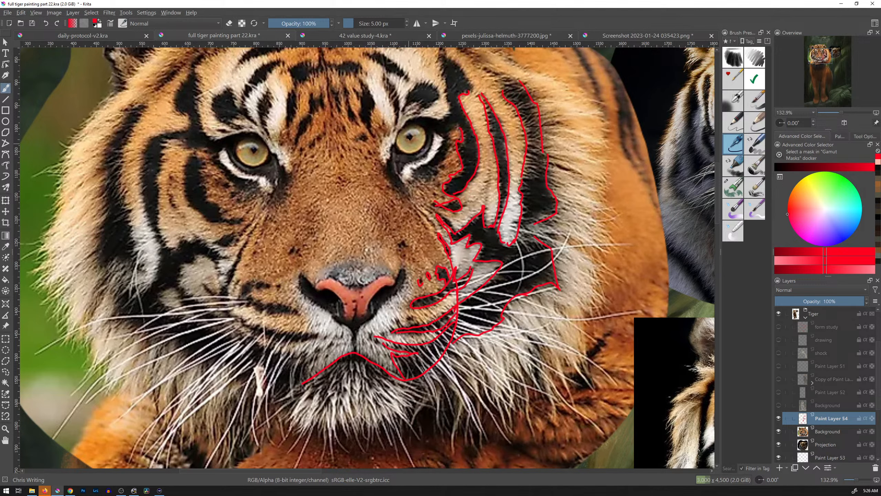
mouse_move(401, 131)
mouse_down()
mouse_move(424, 125)
mouse_move(426, 141)
mouse_move(408, 153)
mouse_move(396, 141)
mouse_move(387, 165)
mouse_move(393, 186)
mouse_move(436, 133)
mouse_move(445, 138)
mouse_move(413, 171)
mouse_up()
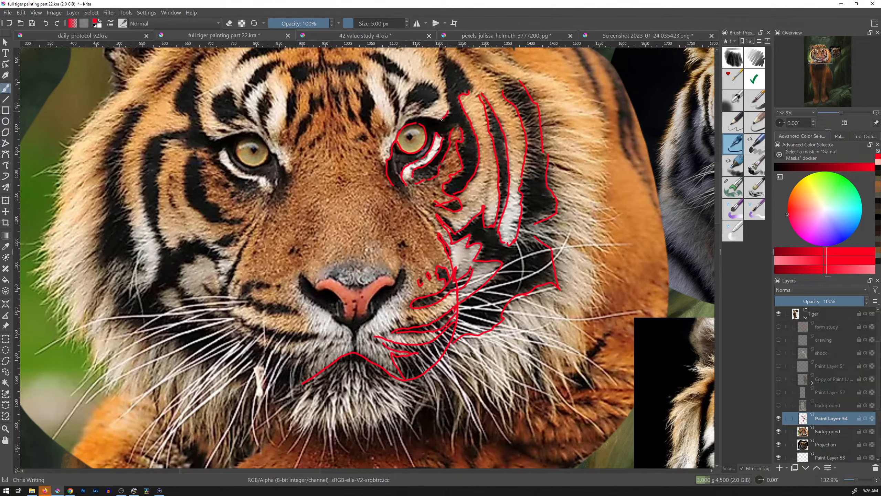
mouse_move(442, 119)
mouse_down()
mouse_move(409, 122)
mouse_move(446, 79)
mouse_up()
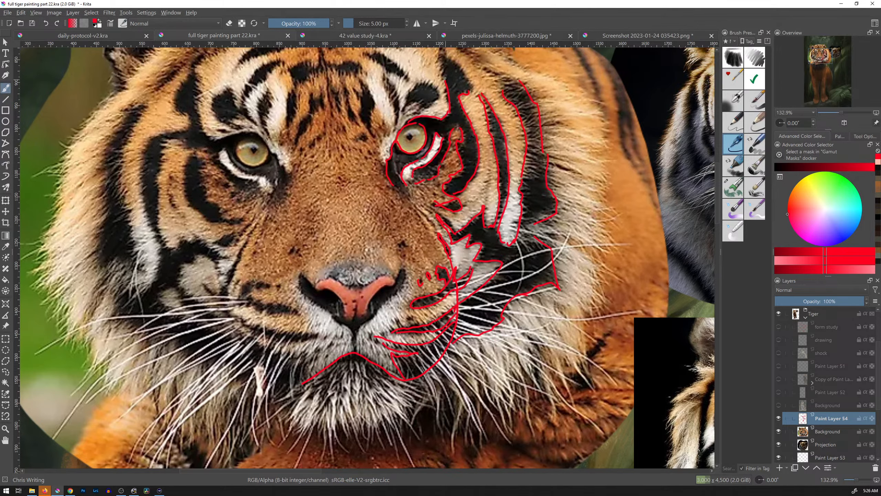
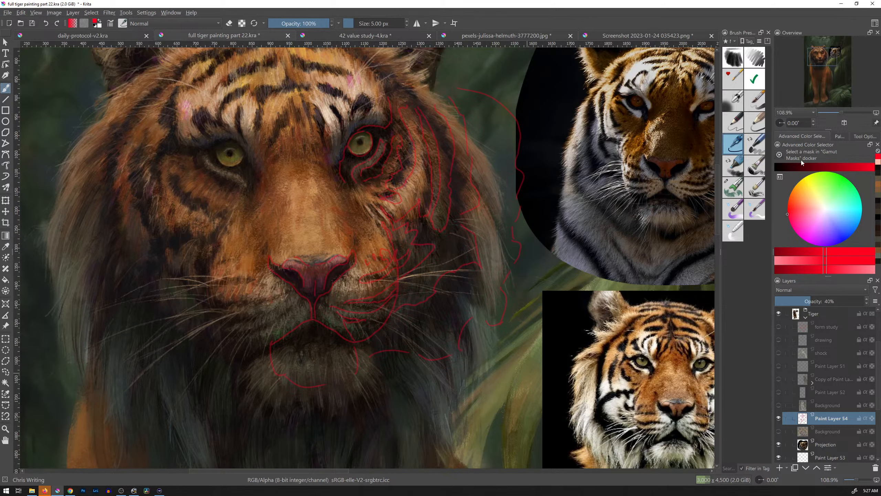
Step: Reduce the red outline layer's opacity further, select Paint Layer 53 and compare the face with that layer shown and hidden
drag(807, 301, 794, 302)
scroll(879, 416, down, 2)
click(835, 419)
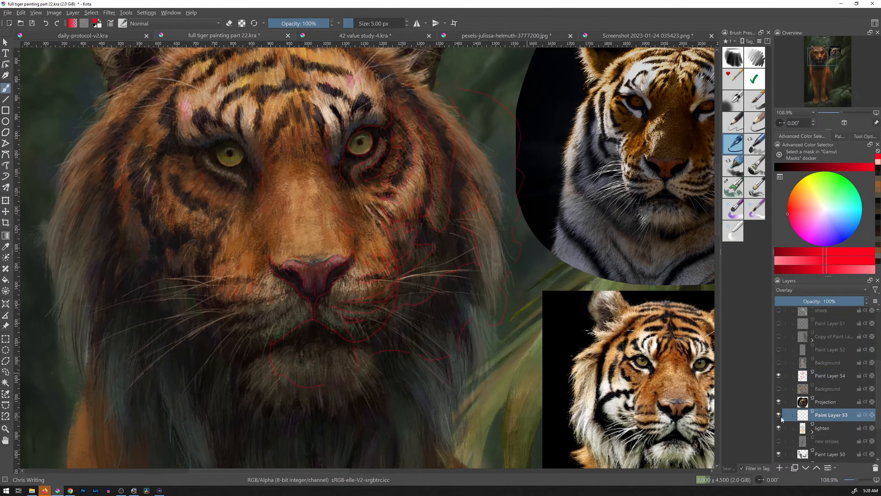
click(779, 418)
click(779, 418)
click(780, 419)
click(779, 416)
click(780, 417)
click(780, 417)
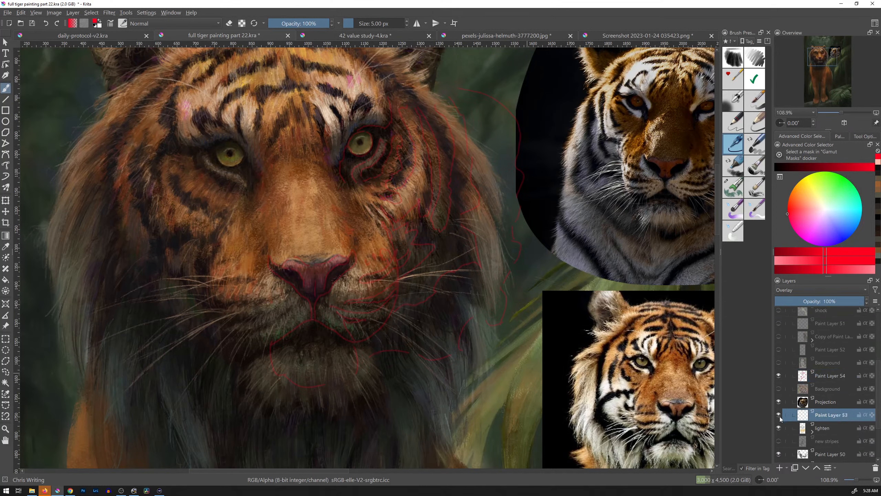
Step: Compare the painted cheek with the new stripes layer shown and hidden
click(779, 442)
click(779, 442)
click(780, 442)
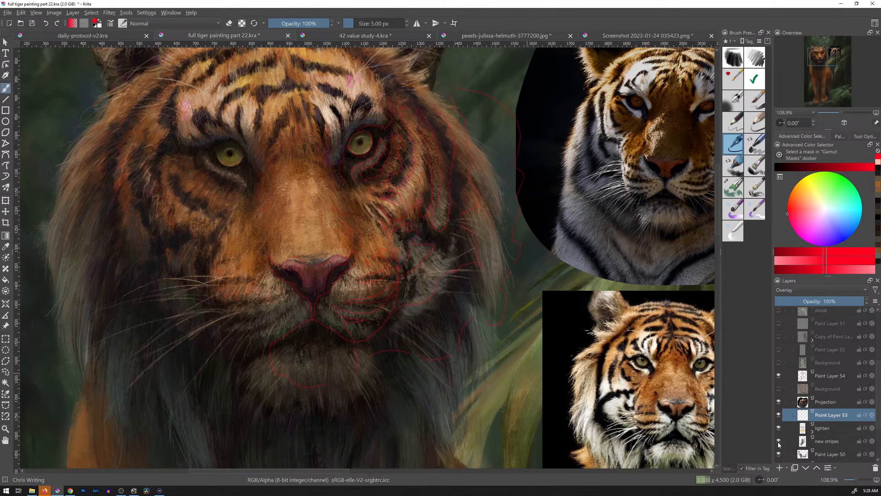
click(780, 442)
click(779, 442)
click(779, 443)
click(778, 444)
click(778, 443)
click(779, 443)
click(778, 443)
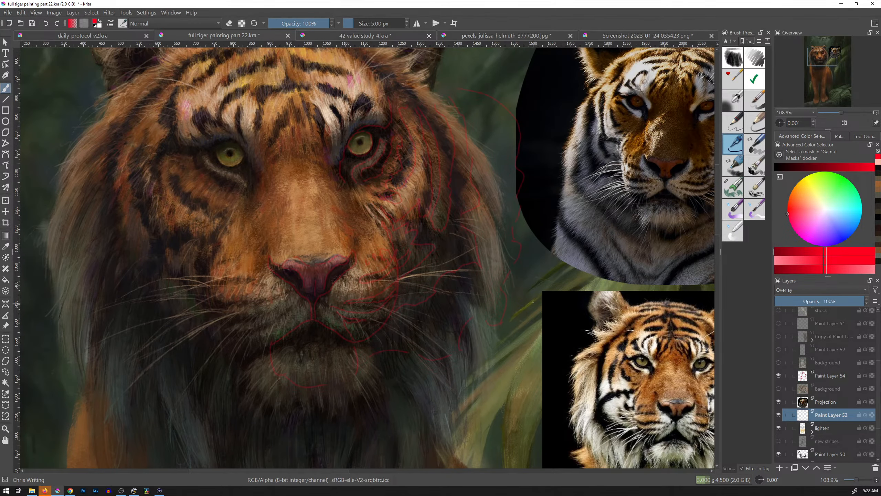
Step: Show and hide the overlaid tiger head to compare its markings with the painted face
click(779, 388)
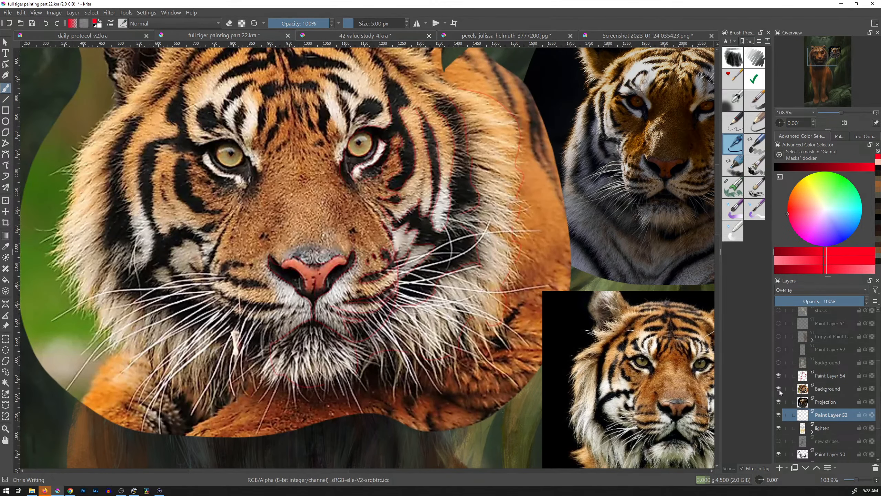
click(779, 389)
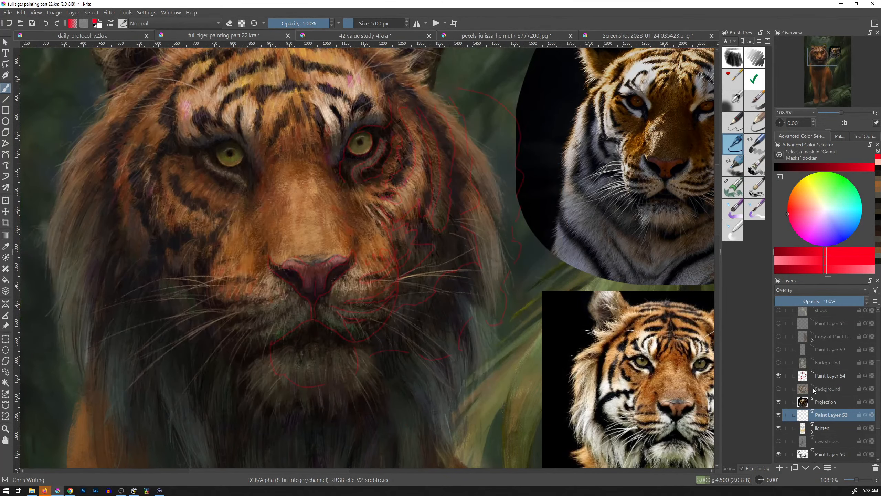
click(779, 389)
click(803, 389)
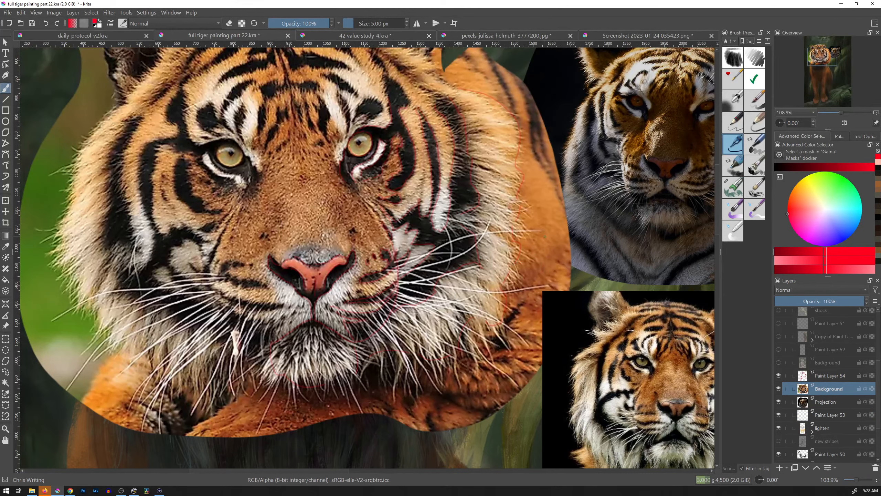
click(779, 388)
Step: Move the reference image of the tiger lying on a rock next to the painted head, above the dark tiger reference
mouse_move(603, 219)
mouse_down()
mouse_move(543, 285)
mouse_move(461, 271)
mouse_move(266, 291)
mouse_move(302, 301)
mouse_up()
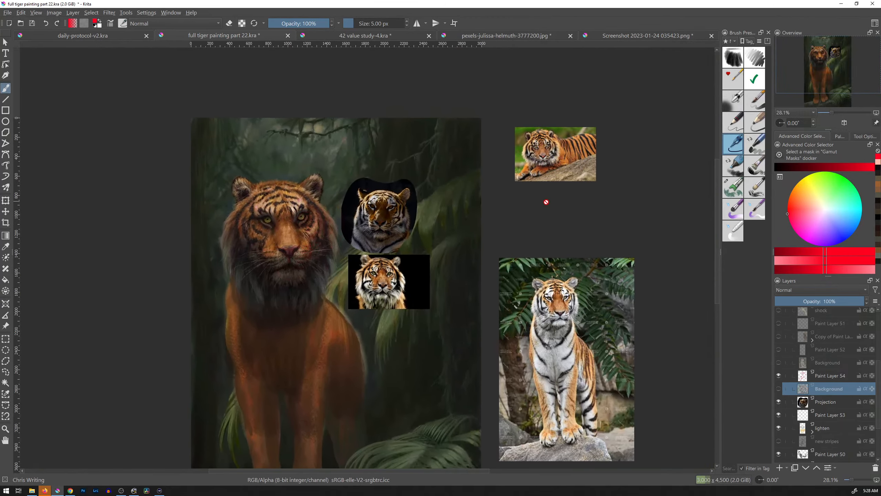
key(r)
click(572, 163)
mouse_move(571, 162)
mouse_down()
mouse_move(486, 207)
mouse_move(405, 168)
mouse_up()
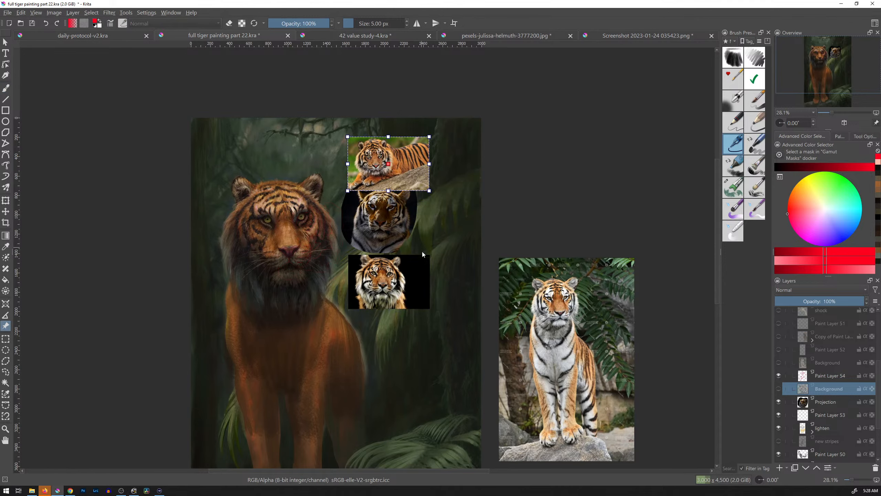
drag(427, 253, 679, 289)
drag(627, 119, 618, 142)
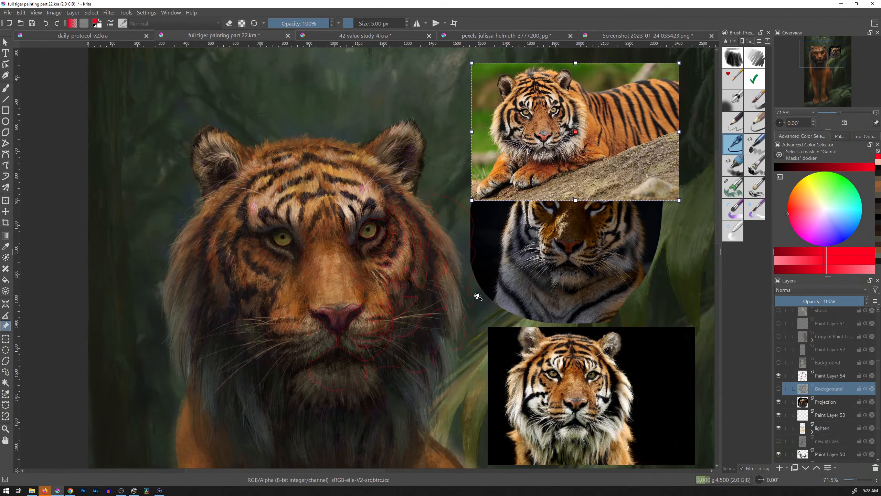
scroll(481, 293, up, 1)
drag(529, 294, 496, 277)
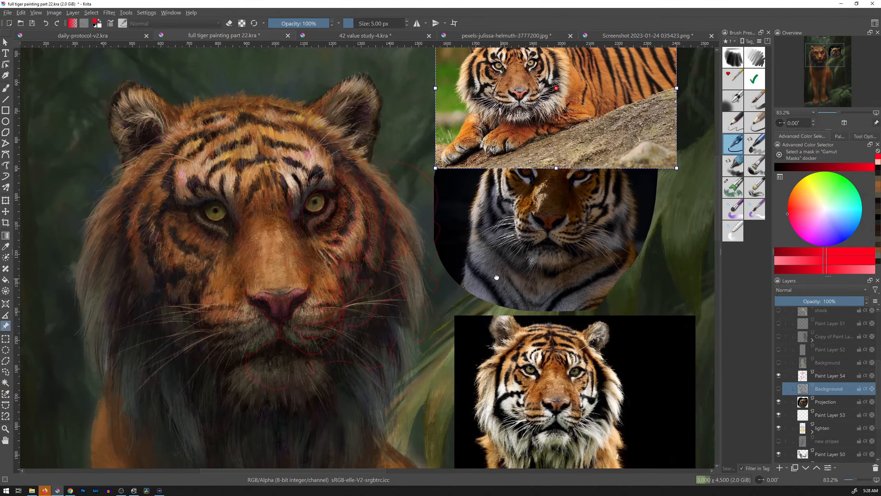
key(b)
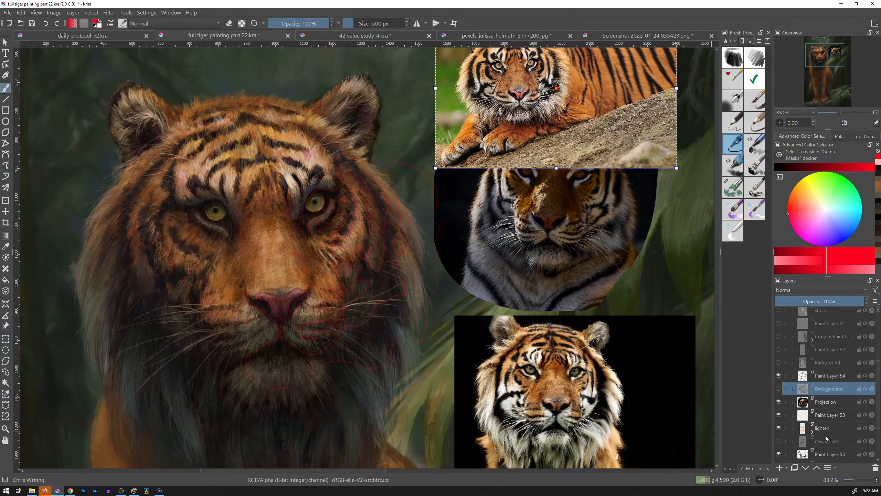
Step: Make the new stripes layer active, compare the face with it shown and hidden, and leave it visible
click(822, 446)
click(779, 441)
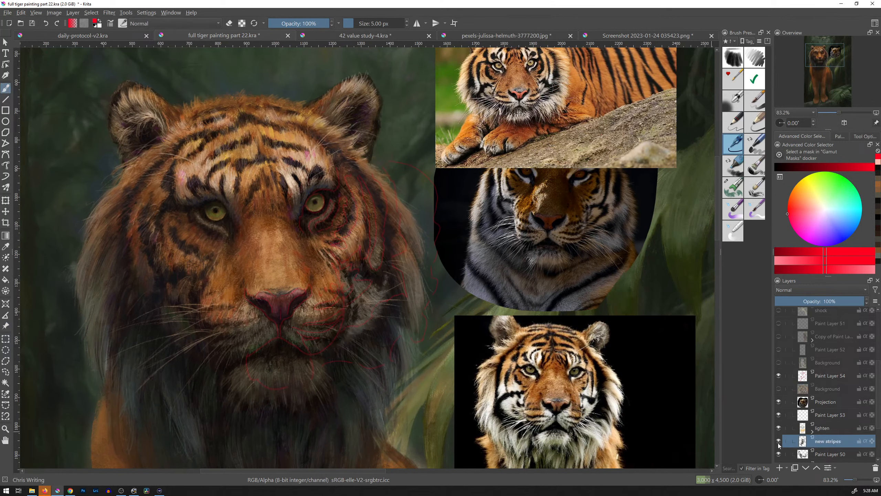
click(779, 442)
click(779, 442)
click(780, 441)
click(779, 442)
click(779, 441)
click(779, 441)
click(779, 442)
click(779, 441)
click(780, 442)
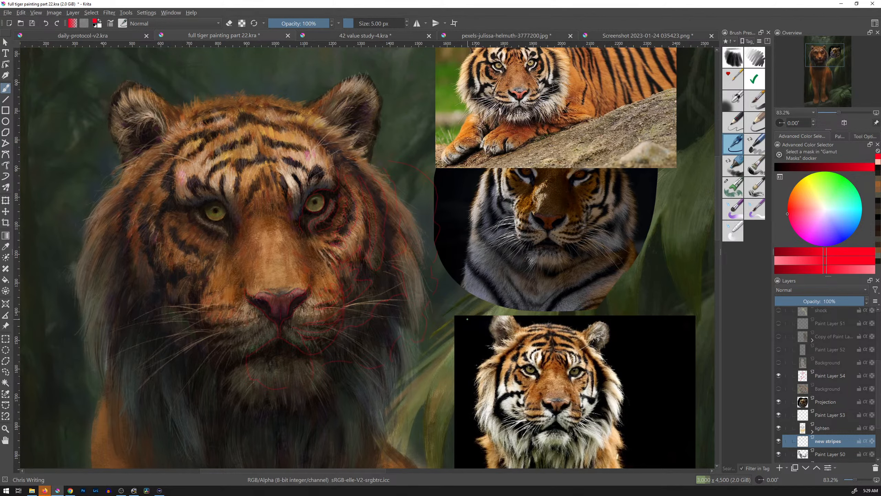
Step: Sample a near-black from the cheek fur and paint dark stripe marks along the right-hand cheek on the new stripes layer
ctrl+click(380, 270)
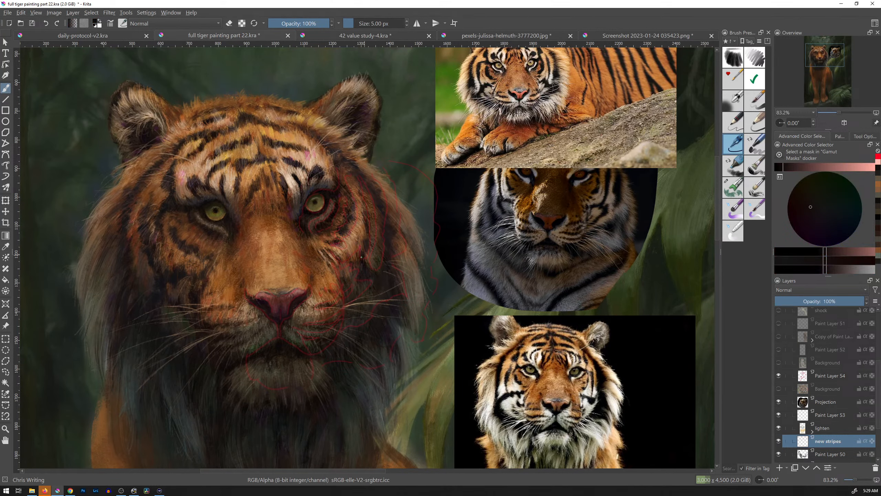
drag(342, 264, 341, 265)
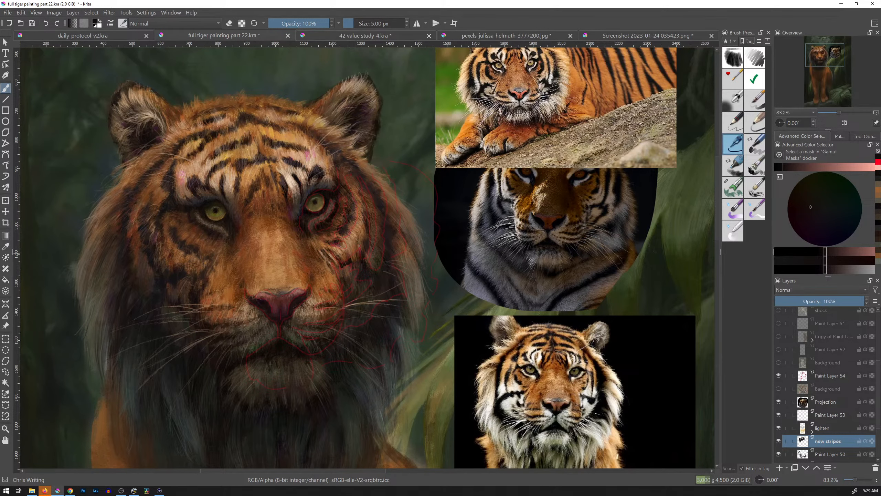
Step: Choose the Textured Crease Update brush, list the deevad 23.01 presets, and enlarge the brush to about 35 px
click(735, 187)
click(732, 41)
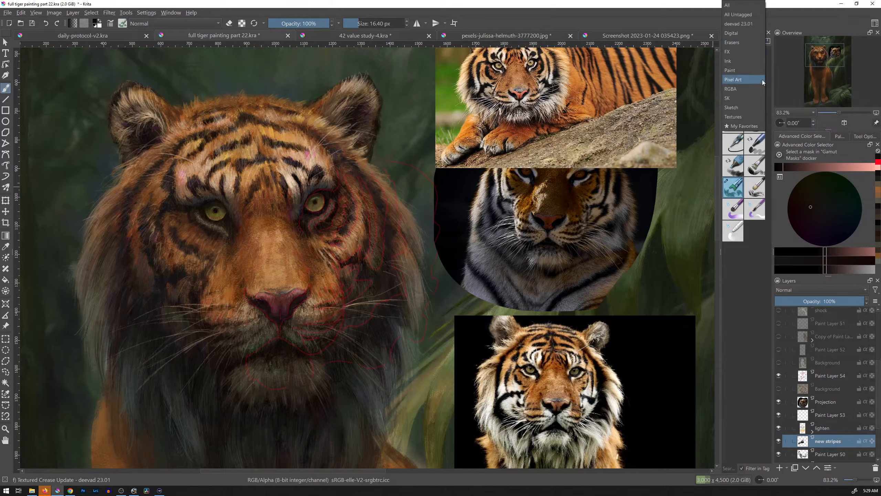
click(743, 24)
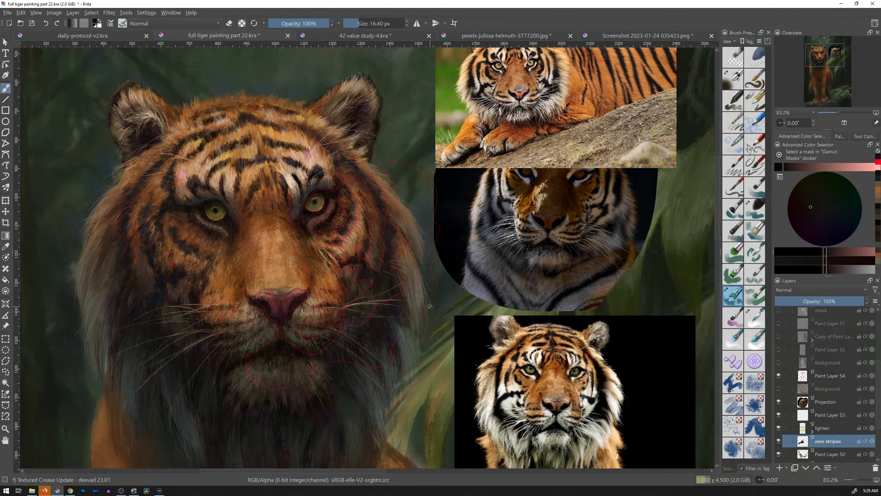
shift+drag(406, 308, 411, 308)
Step: Paint dark marks on the right-hand cheek beside the muzzle, toggling the red guide lines on Paint Layer 54 to compare
mouse_move(354, 258)
mouse_down()
mouse_move(347, 263)
mouse_move(361, 255)
mouse_move(361, 276)
mouse_up()
click(779, 376)
click(779, 377)
click(779, 377)
click(779, 377)
drag(346, 323, 359, 317)
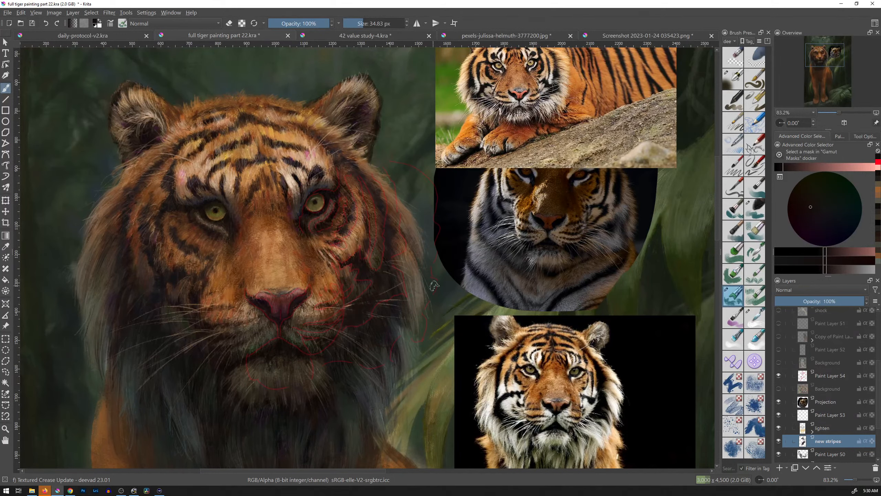
Step: Reduce the brush to 16 px and paint dark spots and a stripe on the right-hand side of the muzzle along the red guides
key(bracketleft)
key(bracketleft)
key(bracketleft)
key(bracketleft)
key(bracketleft)
key(ctrl)
scroll(390, 311, up, 5)
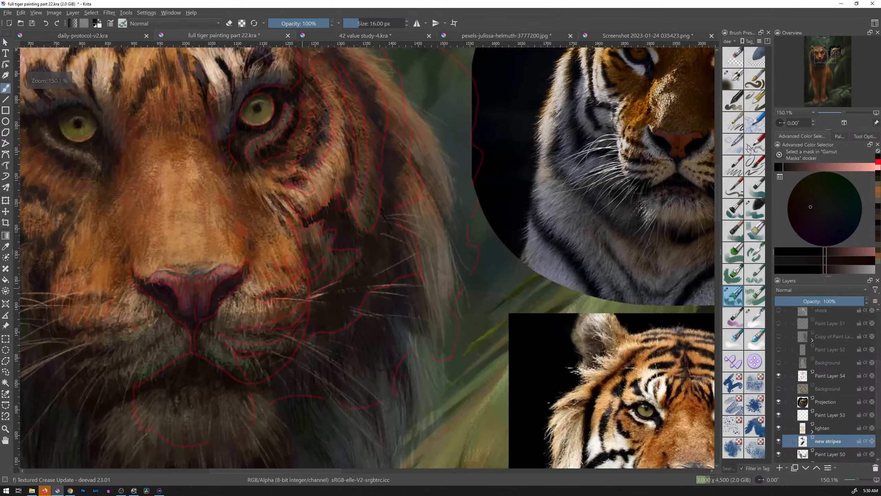
scroll(461, 237, down, 4)
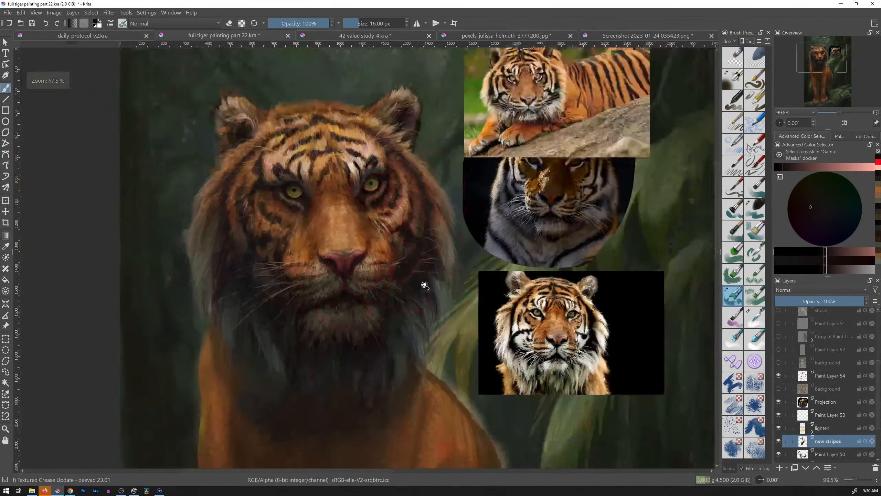
scroll(422, 281, up, 1)
scroll(449, 255, up, 2)
scroll(449, 256, up, 2)
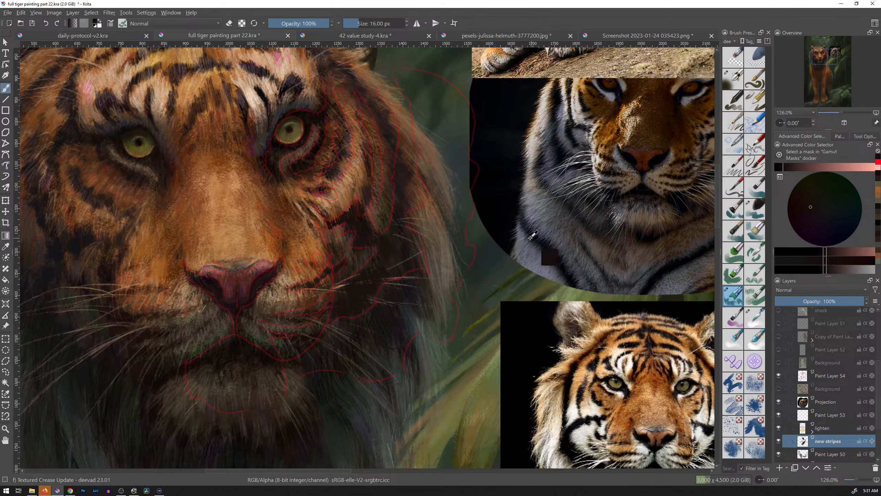
drag(533, 236, 509, 275)
drag(510, 275, 544, 218)
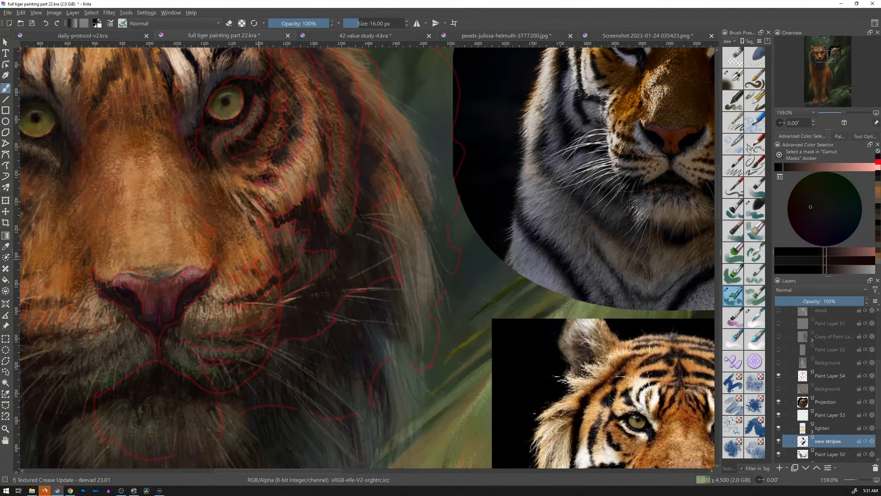
drag(256, 265, 270, 278)
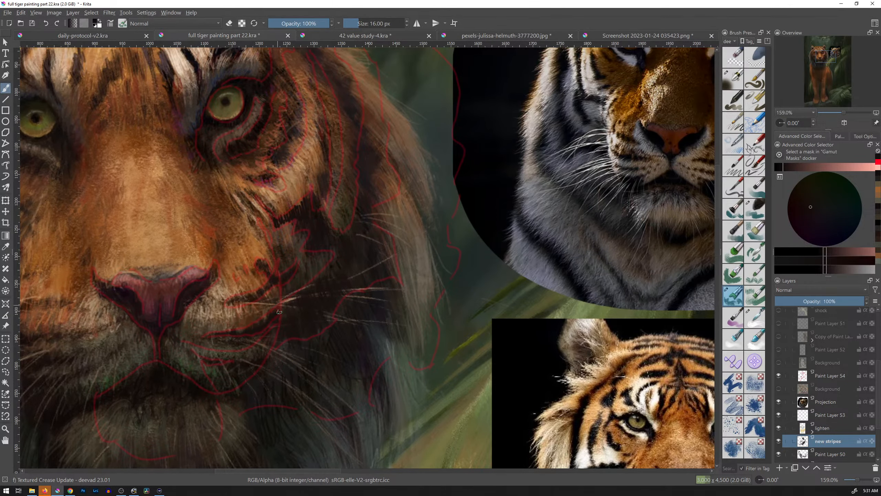
Step: Paint the lower dark whisker stripes on the right-hand muzzle toward the mouth corner, following the guide lines
drag(362, 318, 463, 239)
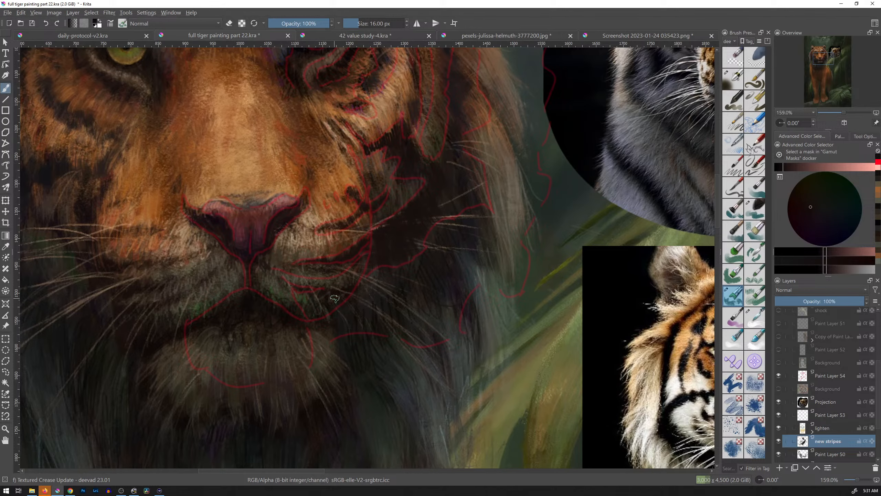
scroll(429, 261, down, 3)
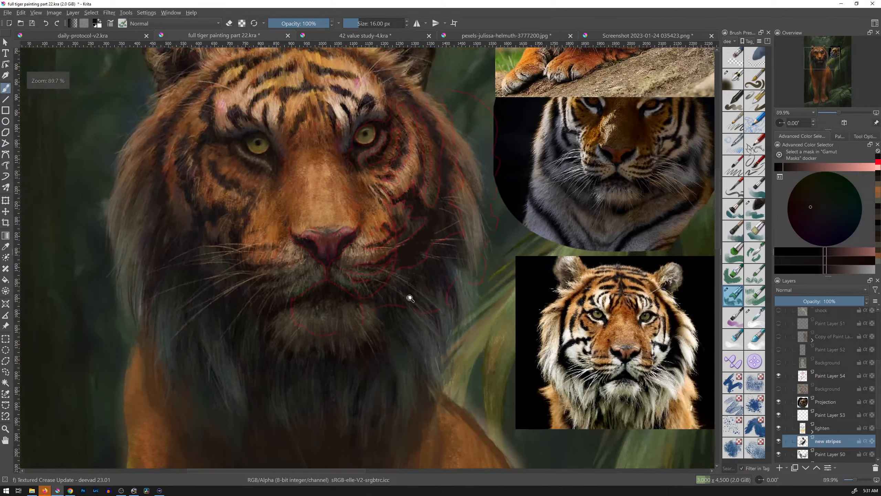
drag(483, 244, 447, 295)
drag(534, 198, 541, 181)
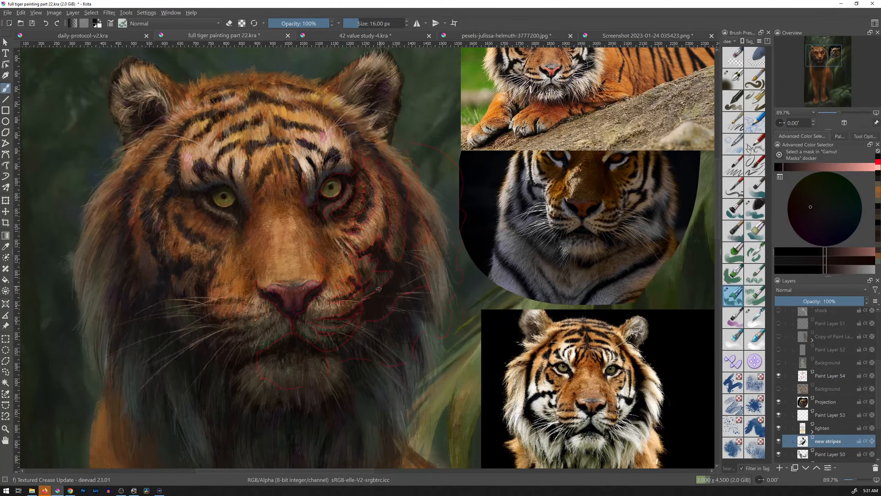
drag(403, 315, 506, 257)
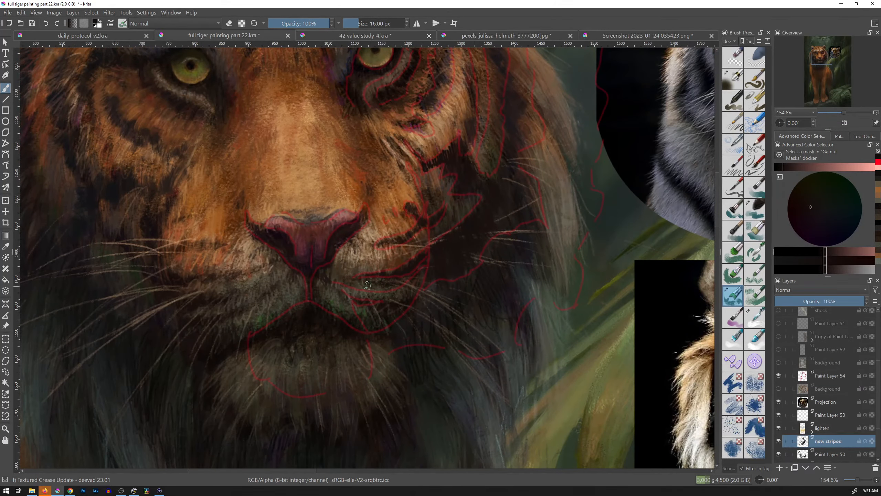
mouse_move(507, 326)
mouse_down()
mouse_move(303, 257)
mouse_move(362, 252)
mouse_move(434, 289)
mouse_move(436, 335)
mouse_up()
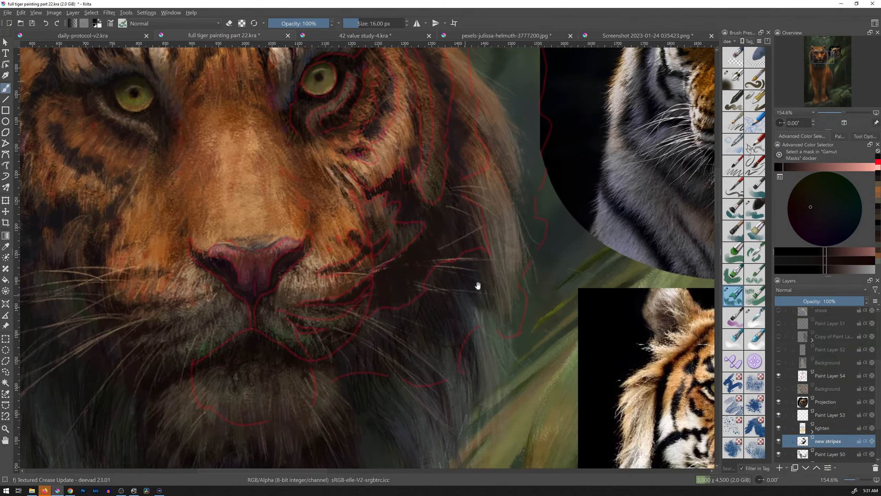
mouse_move(502, 156)
mouse_down()
mouse_move(537, 183)
mouse_move(510, 94)
mouse_move(513, 120)
mouse_move(449, 399)
mouse_move(543, 131)
mouse_up()
key(ctrl+z)
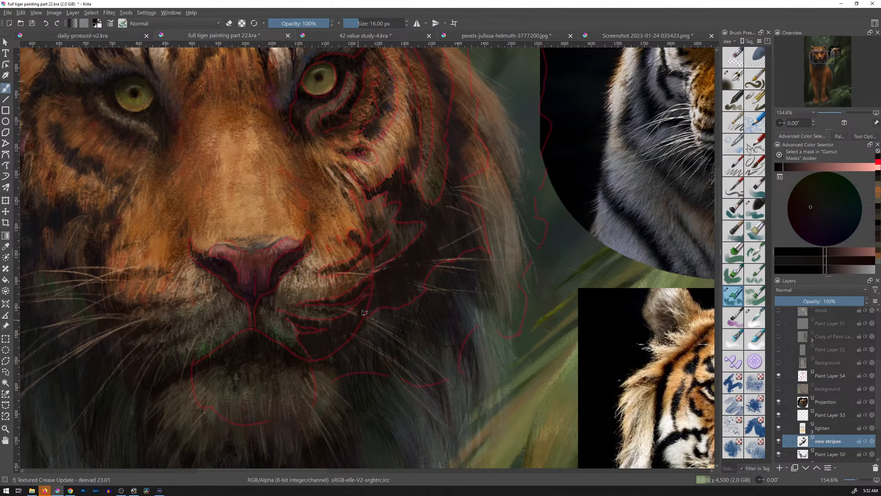
Step: Try a long curved dark stripe down the outer cheek beside the right-hand eye, and undo it
drag(518, 263, 498, 302)
mouse_move(557, 267)
mouse_down()
mouse_move(490, 307)
mouse_move(476, 247)
mouse_up()
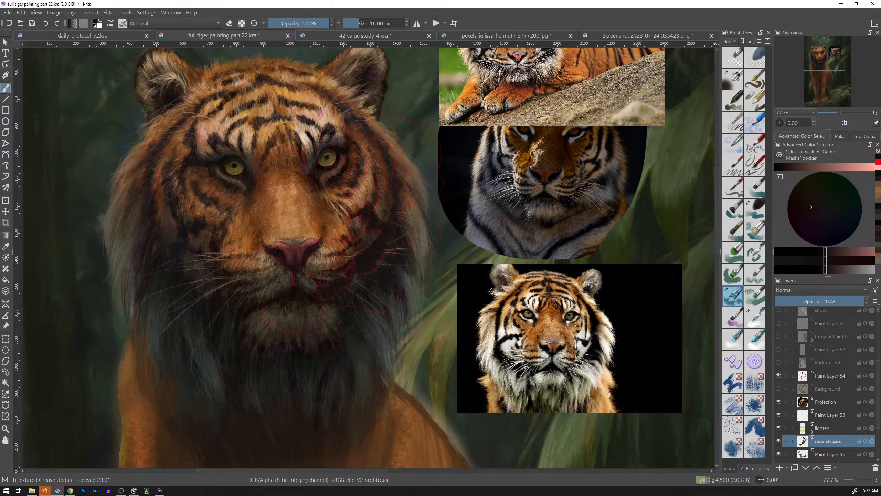
mouse_move(418, 215)
mouse_down()
mouse_move(431, 177)
mouse_move(433, 249)
mouse_up()
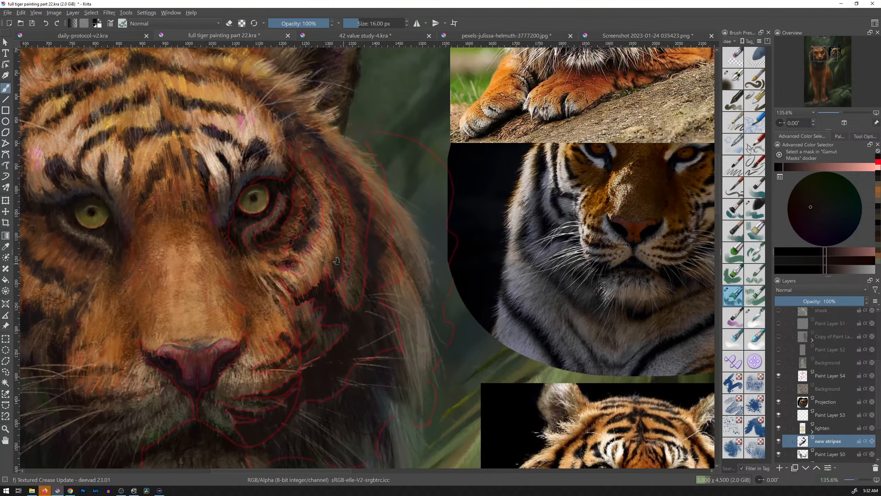
mouse_move(333, 170)
mouse_down()
mouse_move(346, 215)
mouse_move(338, 297)
mouse_up()
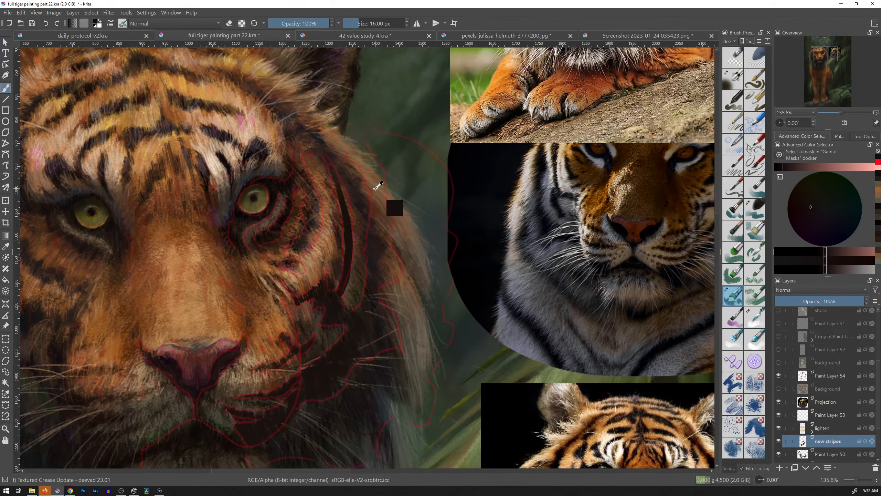
key(ctrl+z)
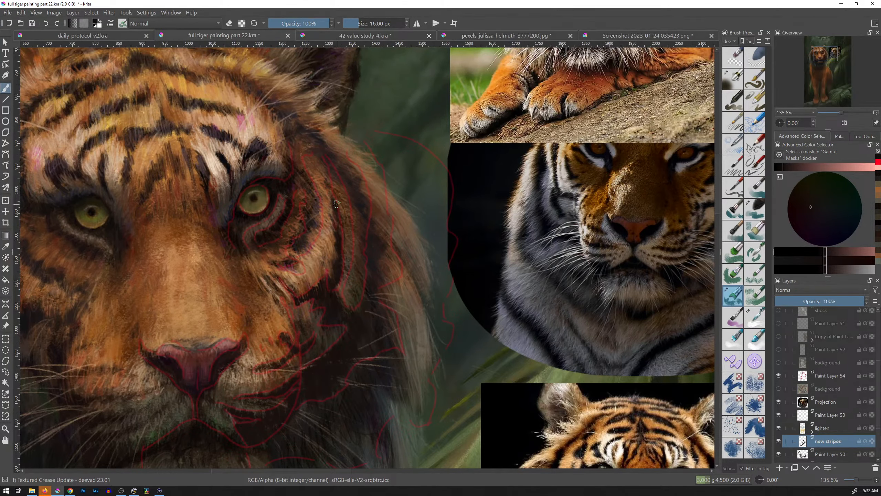
Step: Paint dark stripes curving around the outside of the right-hand eye and down the cheek within the guide lines
drag(459, 296, 417, 180)
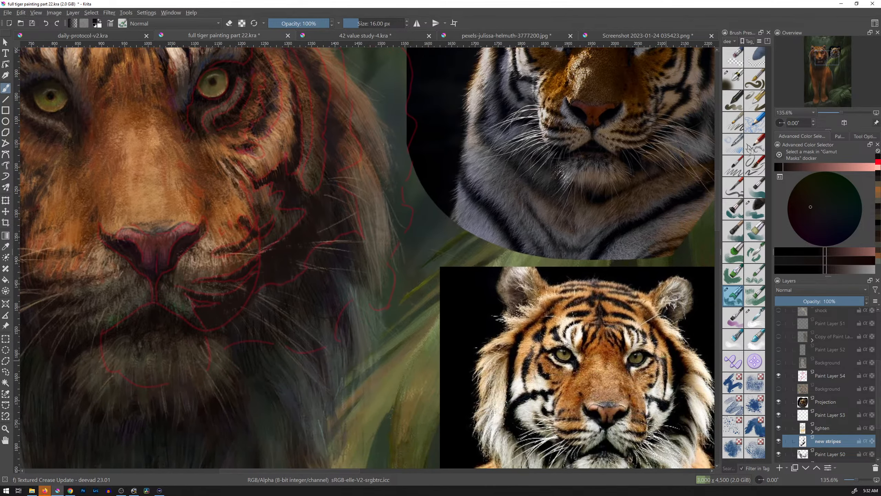
drag(360, 155, 388, 168)
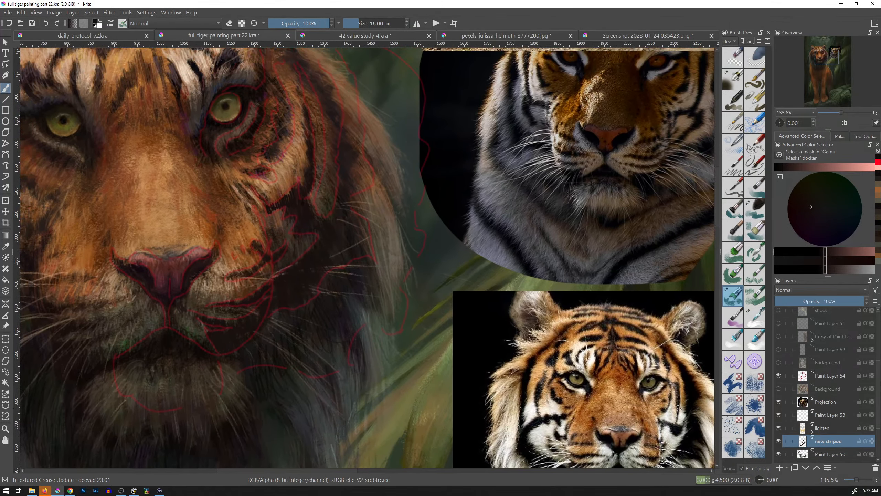
drag(360, 158, 372, 179)
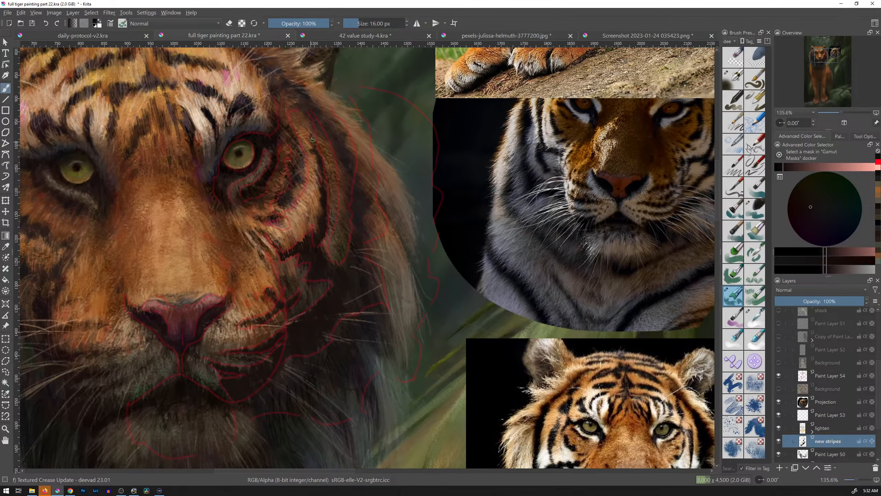
drag(317, 172, 308, 154)
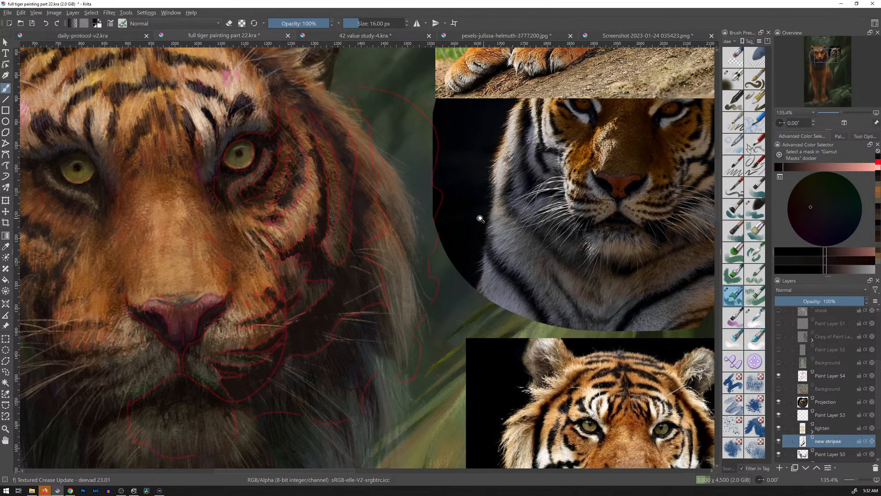
drag(480, 217, 448, 197)
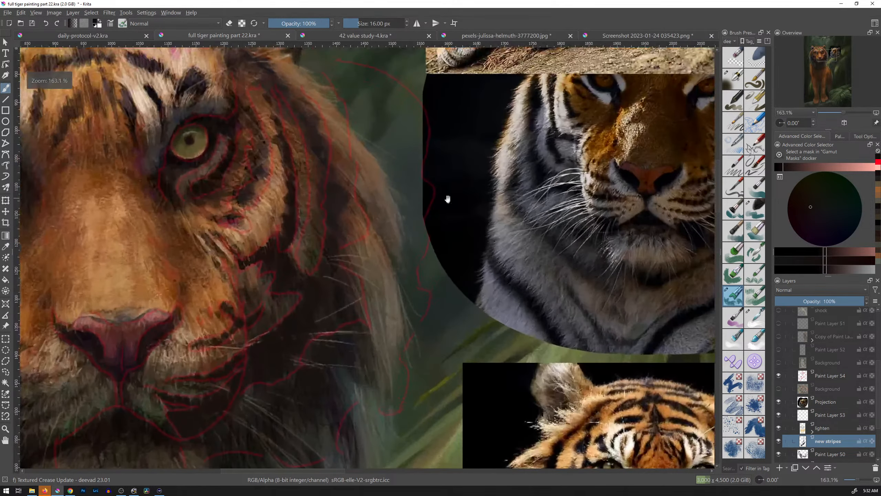
mouse_move(244, 210)
mouse_down()
mouse_move(252, 180)
mouse_move(265, 184)
mouse_move(259, 161)
mouse_move(252, 173)
mouse_move(266, 167)
mouse_move(255, 149)
mouse_move(266, 152)
mouse_move(260, 129)
mouse_up()
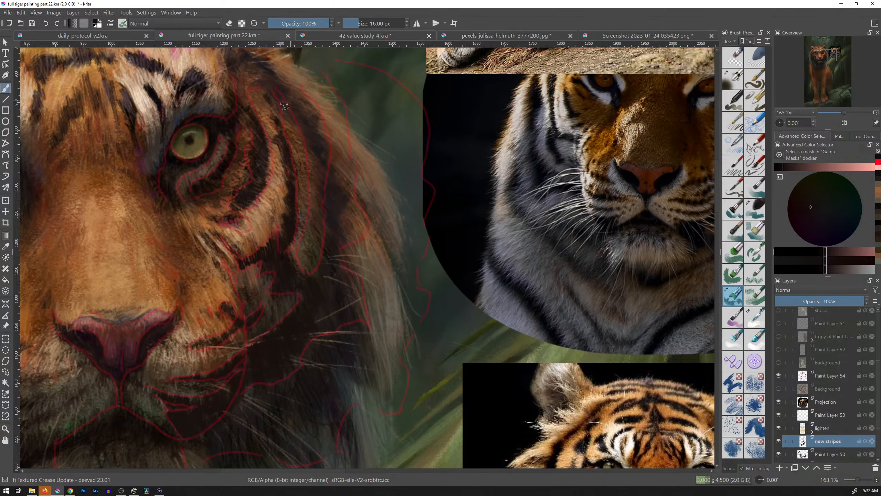
drag(230, 223, 247, 228)
Step: Reduce the brush to about 9 px and refine the edges of the dark cheek and muzzle stripes with fine strokes
mouse_move(423, 225)
mouse_down()
mouse_move(421, 300)
mouse_move(431, 284)
mouse_move(391, 238)
mouse_move(390, 196)
mouse_move(455, 261)
mouse_move(396, 261)
mouse_up()
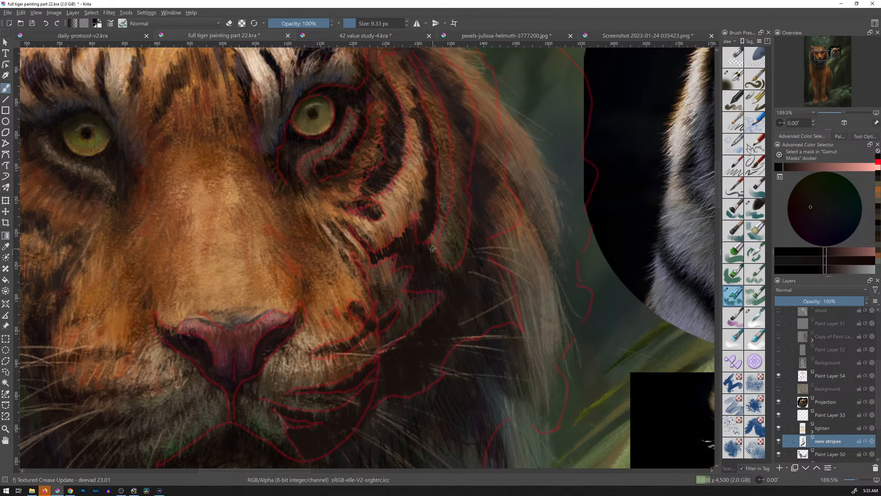
drag(391, 245, 400, 241)
drag(480, 267, 480, 266)
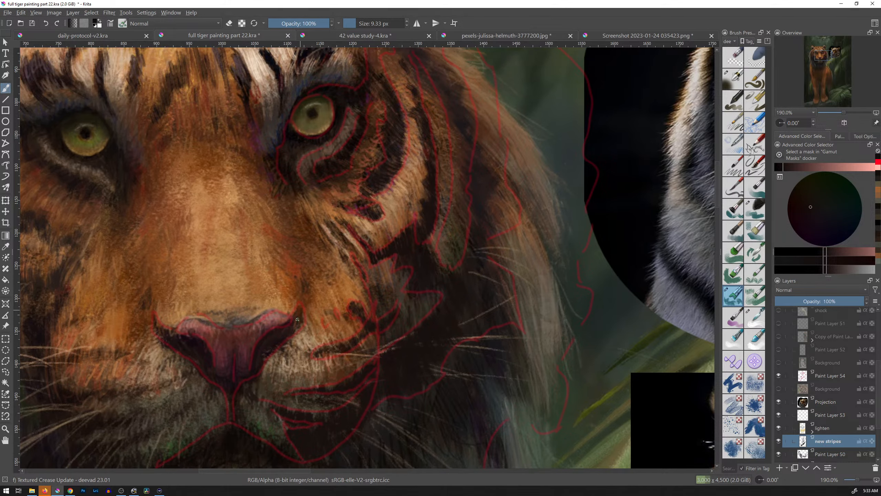
drag(365, 331, 441, 262)
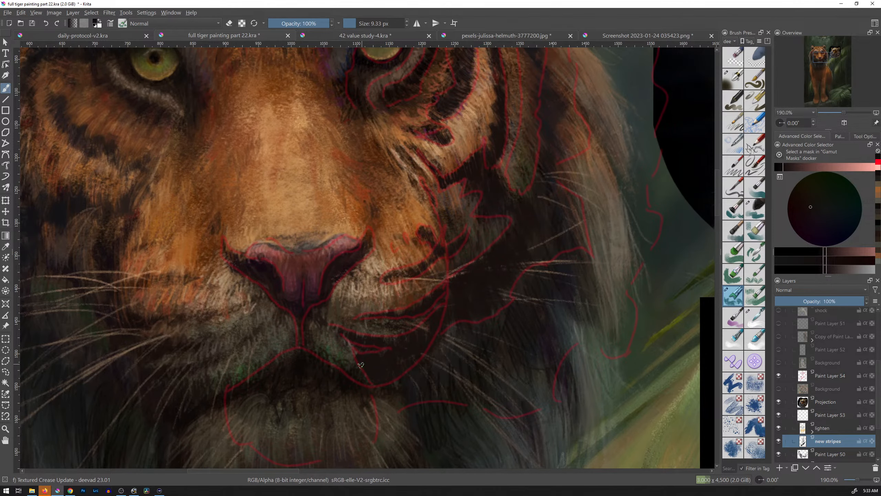
drag(498, 276, 484, 303)
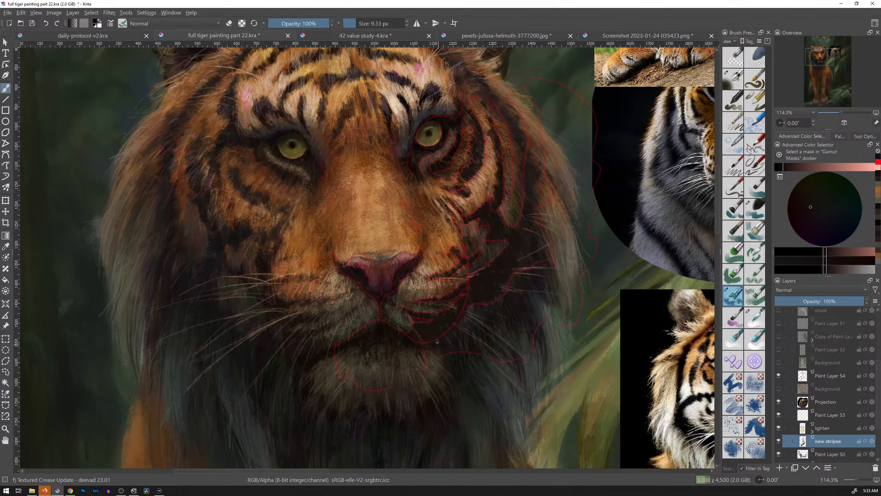
Step: Hide the red guide lines on Paint Layer 54 and compare the whole painted head with the reference photos
drag(538, 253, 393, 278)
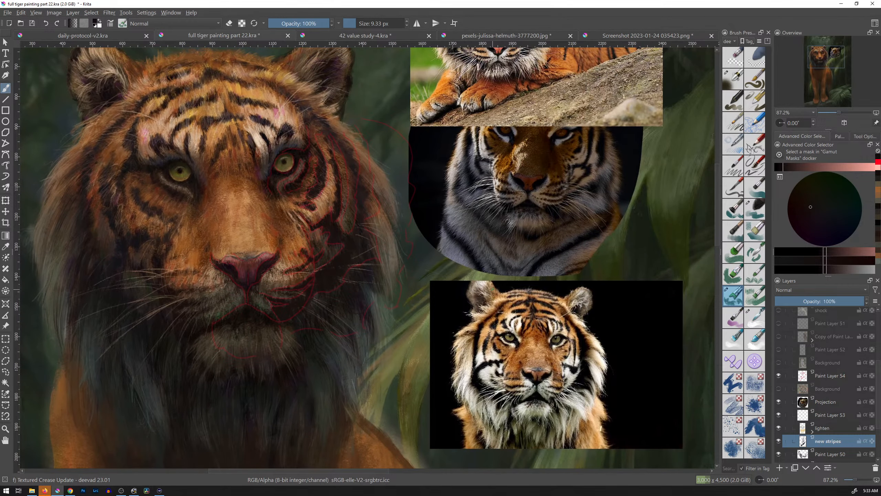
click(779, 376)
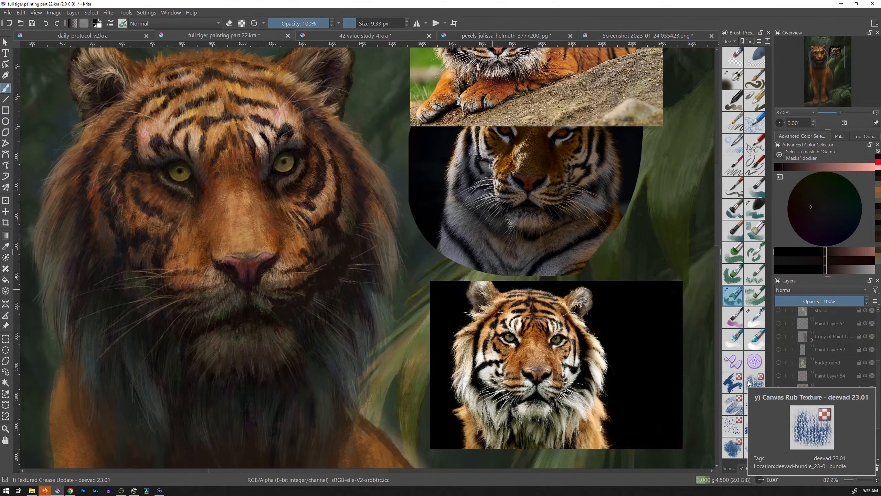
mouse_move(391, 238)
mouse_down()
mouse_move(384, 253)
mouse_move(408, 262)
mouse_up()
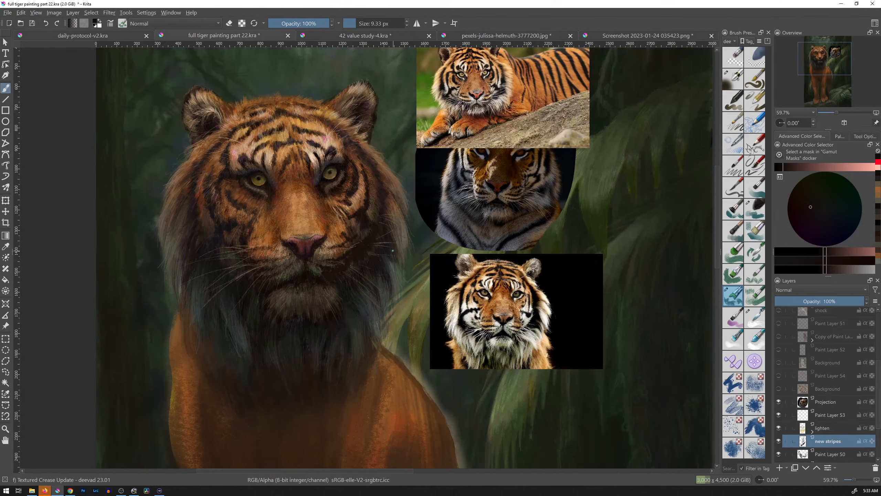
Step: Sample a brown from the fur on the right-hand side of the muzzle and paint small touches among the dark stripes
drag(392, 251, 401, 217)
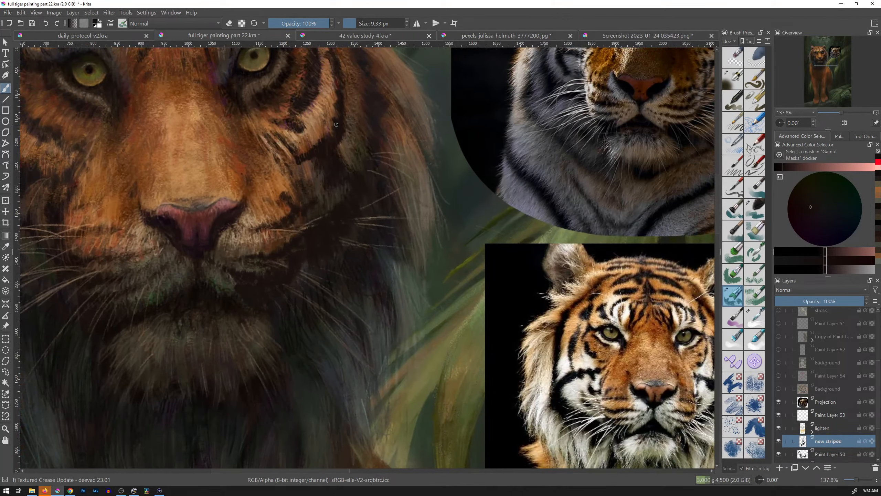
drag(476, 178, 459, 217)
drag(495, 165, 388, 267)
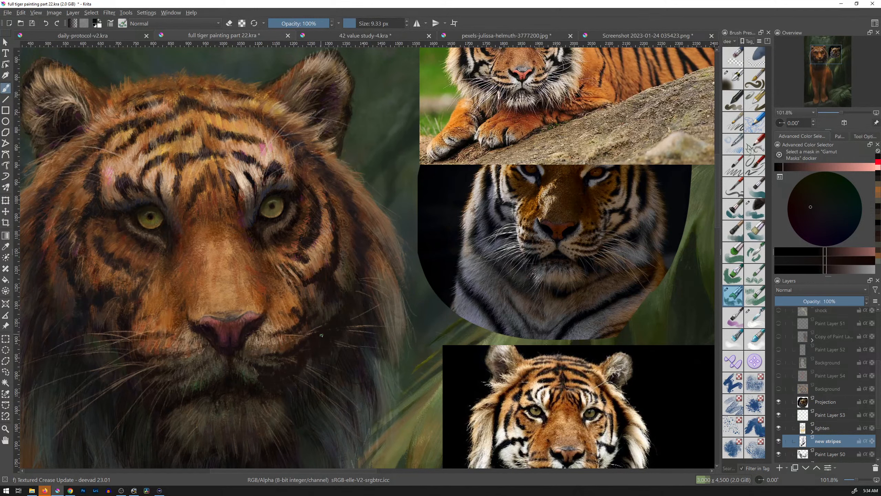
ctrl+click(323, 309)
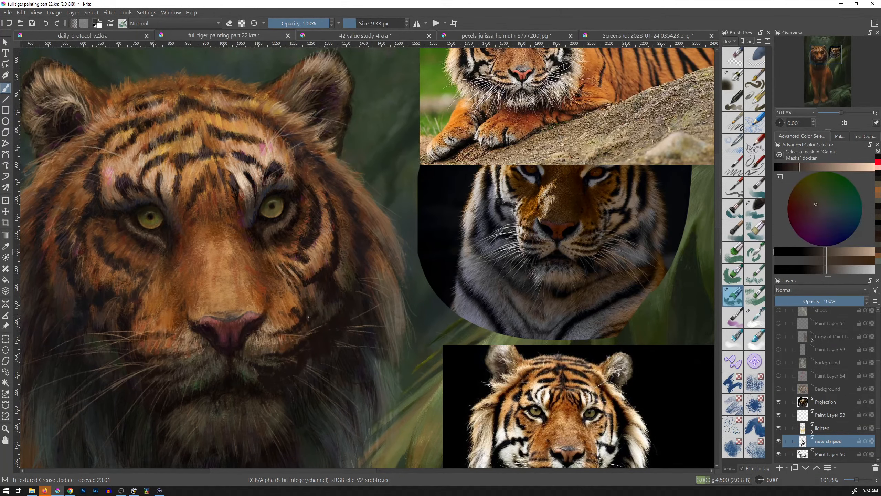
drag(310, 318, 313, 320)
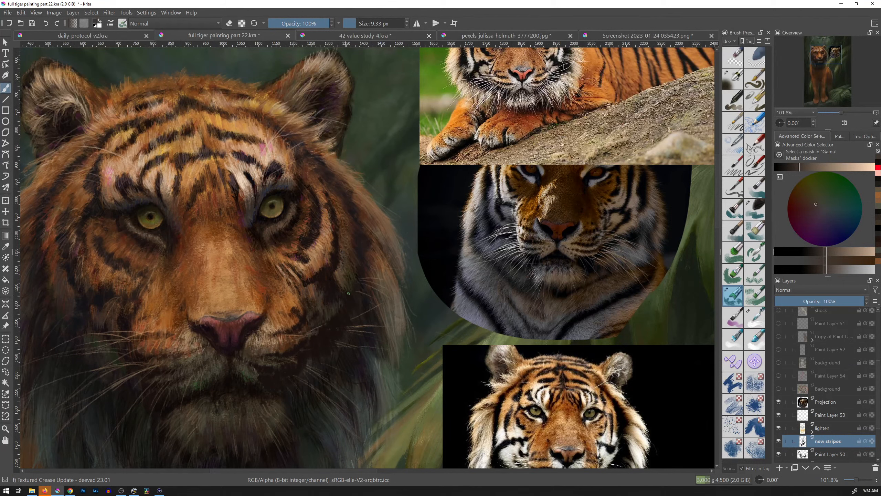
Step: Enlarge the brush to about 23 px and soften the right-hand cheek and muzzle stripes using browns sampled from the surrounding fur
shift+drag(341, 328, 347, 323)
ctrl+click(310, 338)
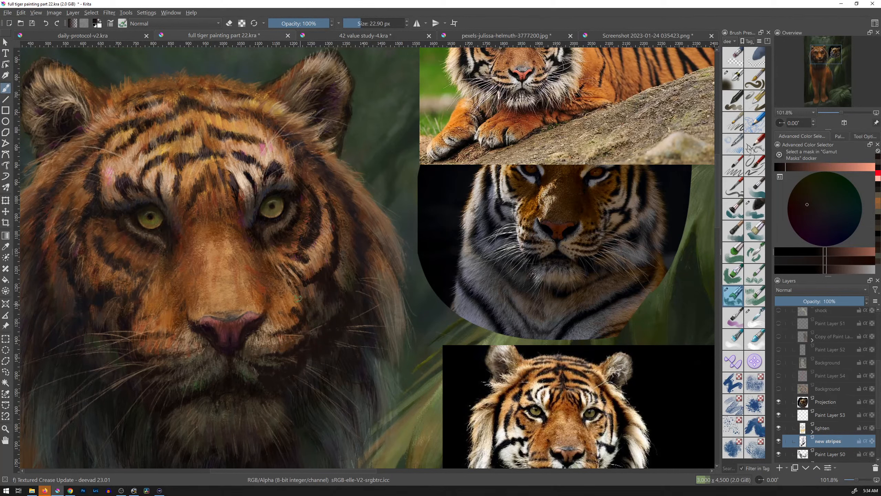
ctrl+click(320, 328)
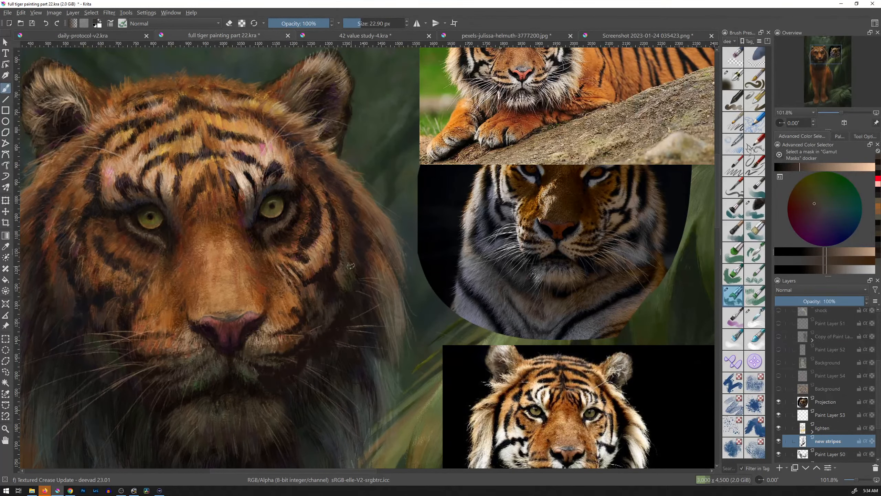
scroll(401, 248, down, 5)
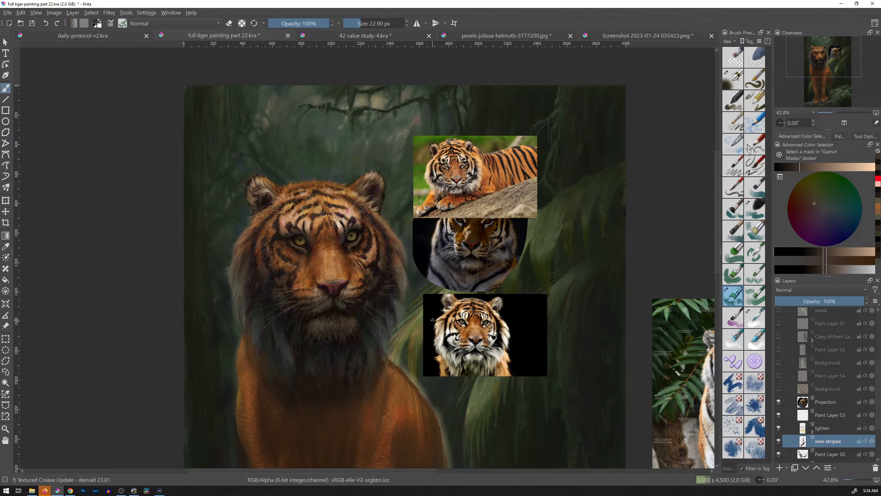
drag(365, 275, 393, 235)
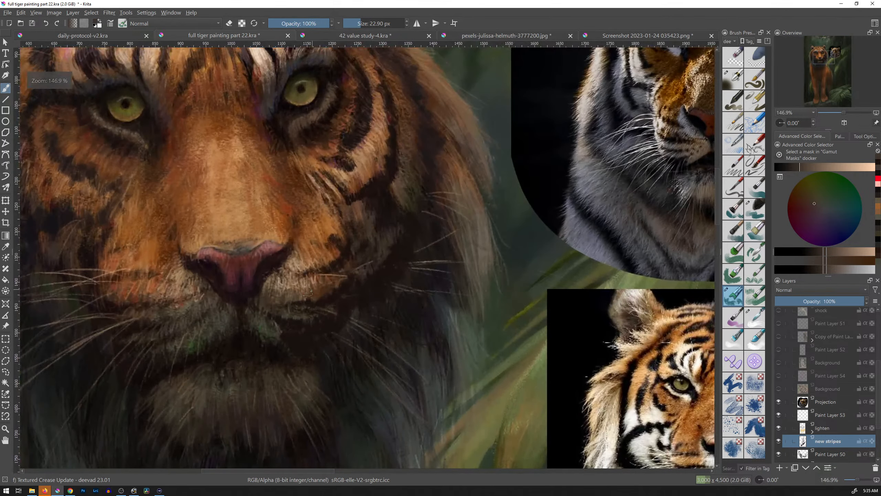
Step: Sample a muted tan from the fur beside the nose and paint light fur below its right-hand side
ctrl+click(304, 283)
drag(300, 285, 278, 295)
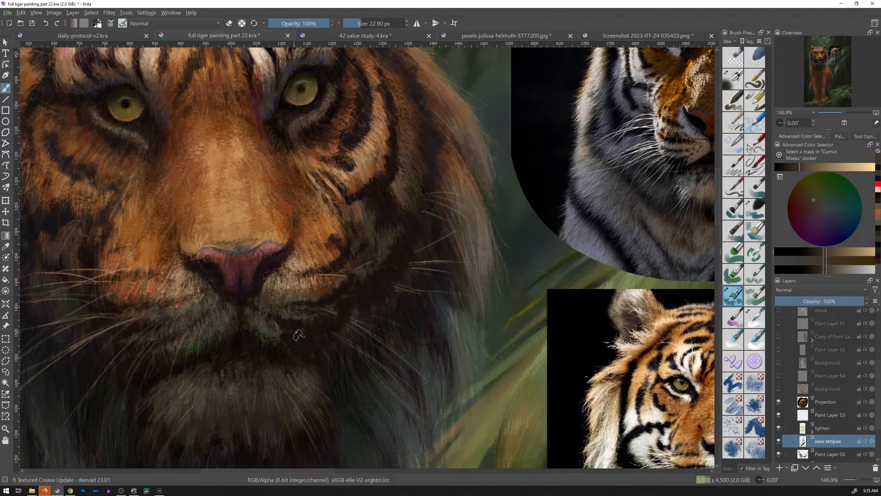
scroll(384, 291, down, 5)
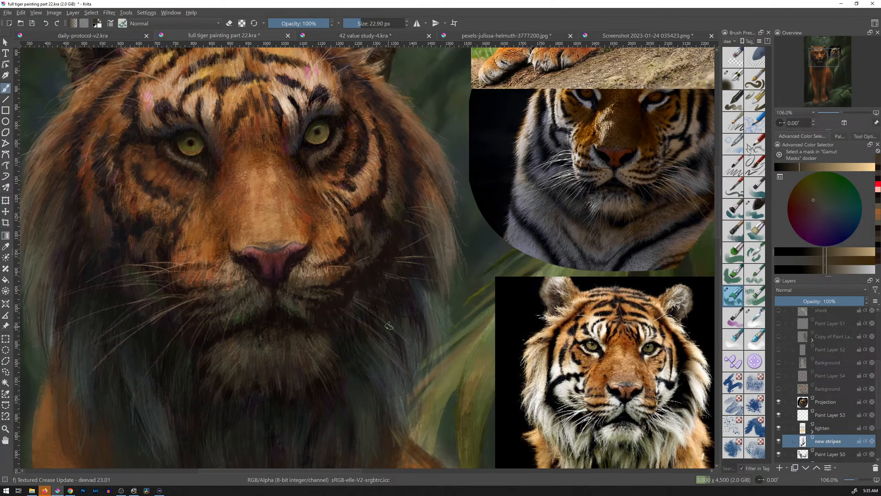
Step: Choose a dark desaturated teal and brush cool shadow tones onto the right-hand side of the upper lip
click(832, 204)
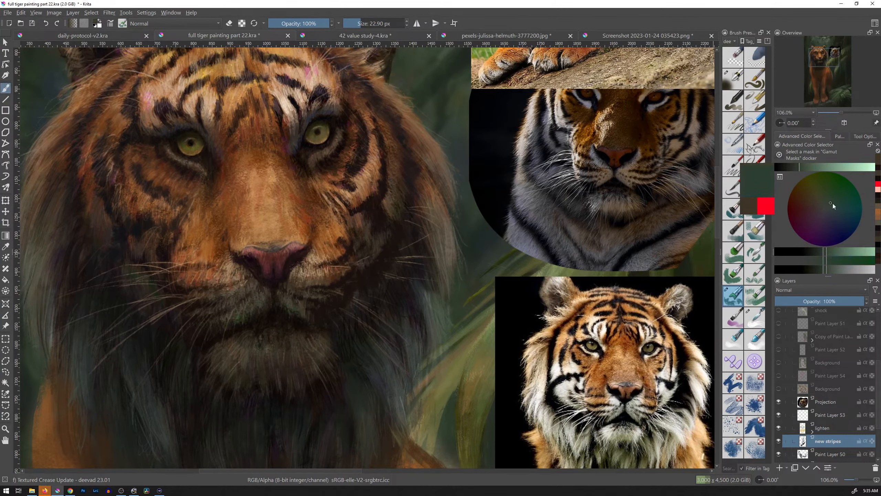
drag(837, 209, 837, 206)
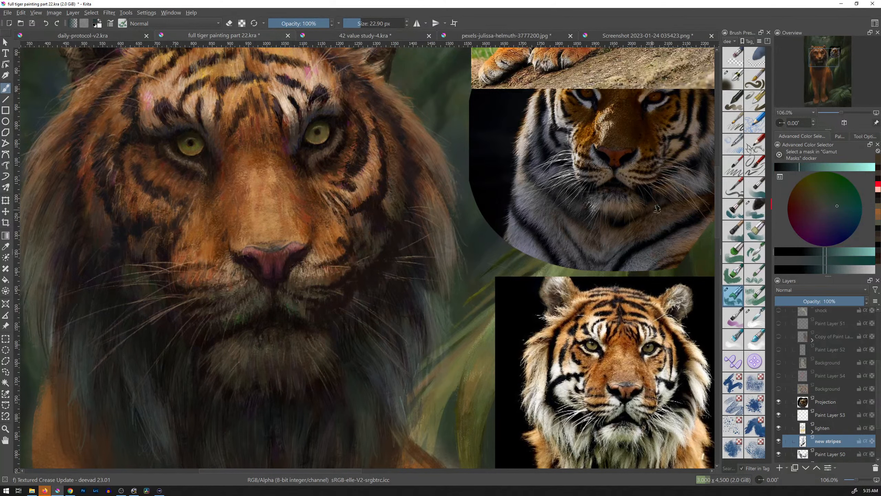
click(795, 167)
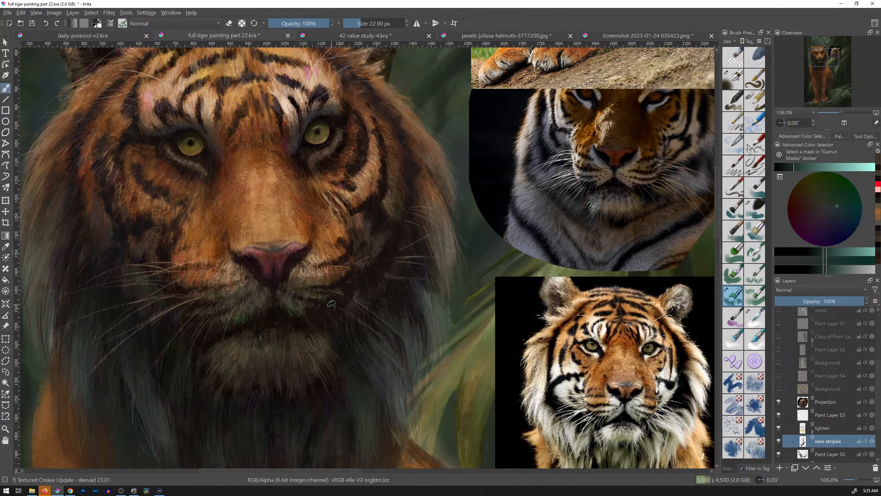
drag(302, 309, 305, 312)
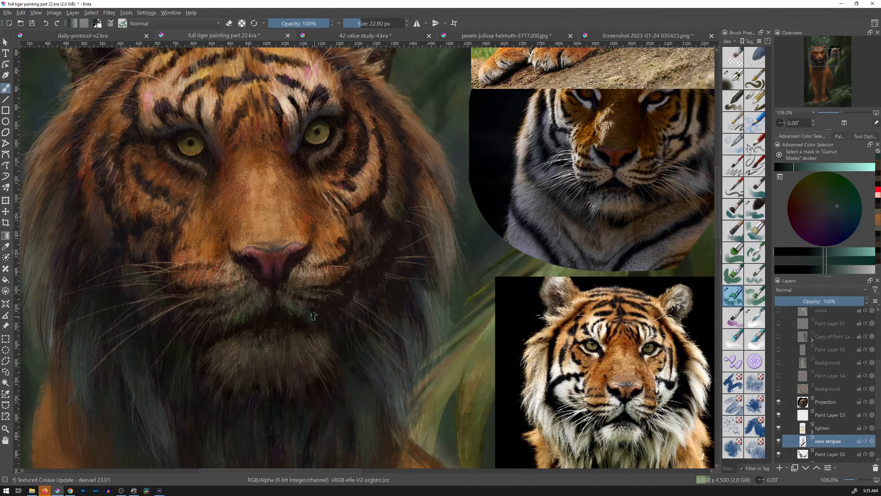
Step: Sample dark browns from the right-hand muzzle and cheek, and darken the fur around that corner of the mouth
ctrl+click(320, 301)
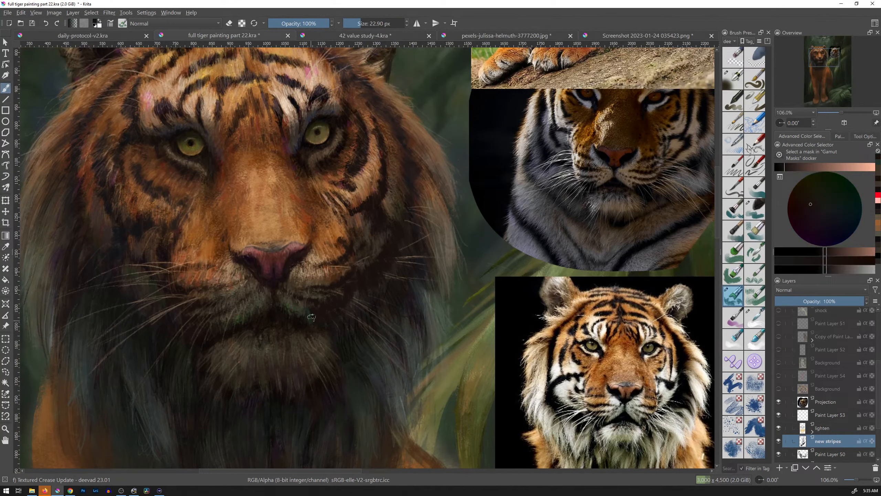
drag(313, 325, 304, 325)
ctrl+click(359, 306)
ctrl+click(348, 305)
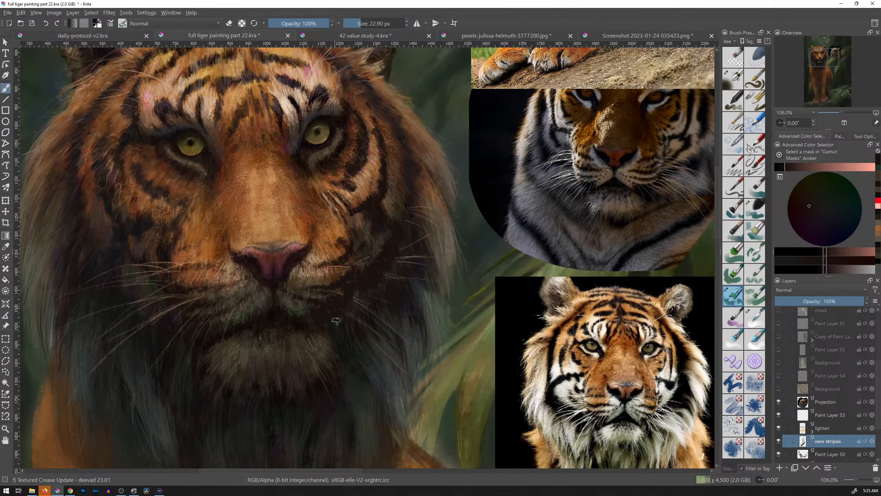
Step: Blend the muzzle fur below and beside the right-hand side of the nose using tan and brown tones sampled from it
ctrl+click(297, 292)
drag(289, 300, 295, 308)
ctrl+click(292, 300)
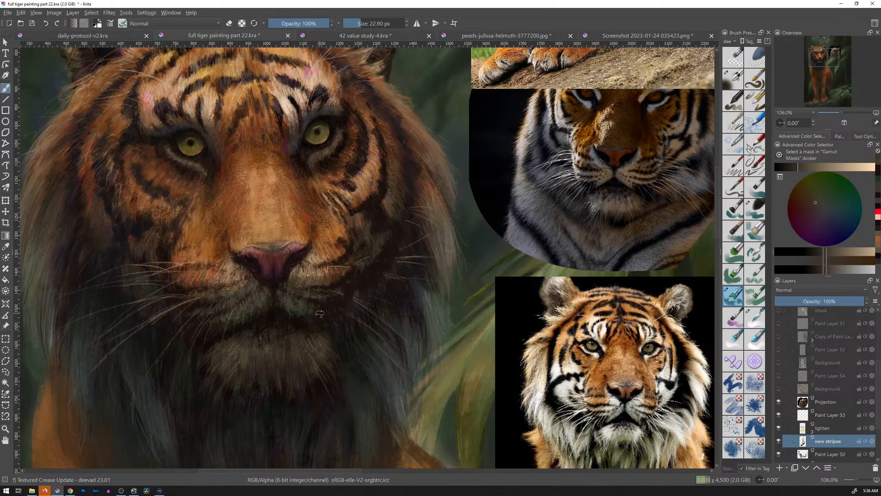
ctrl+click(333, 284)
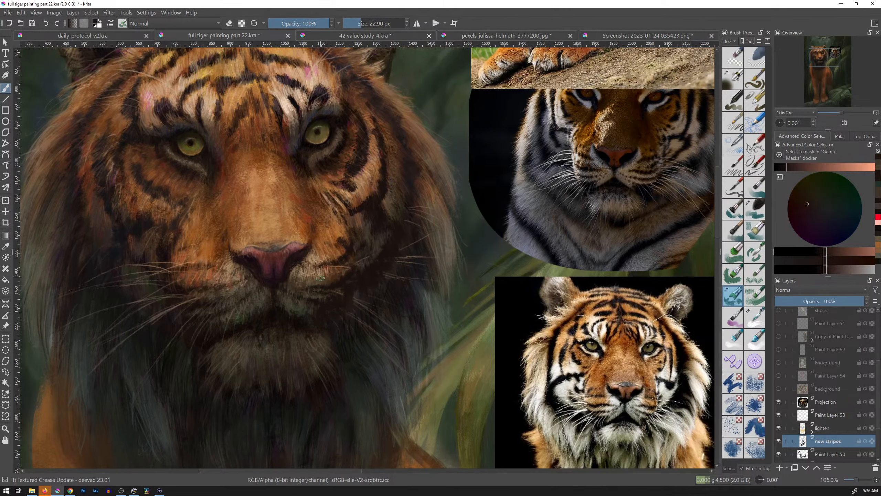
ctrl+click(299, 286)
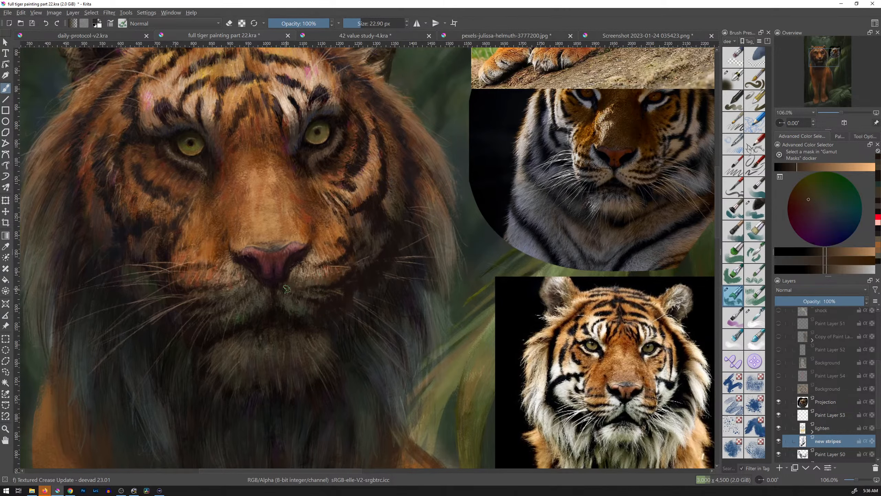
drag(287, 289, 299, 298)
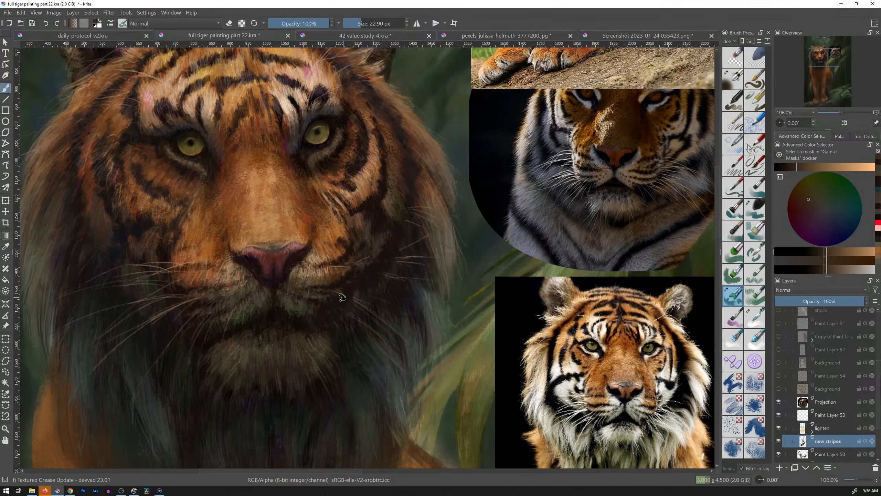
ctrl+click(320, 285)
drag(305, 287, 322, 290)
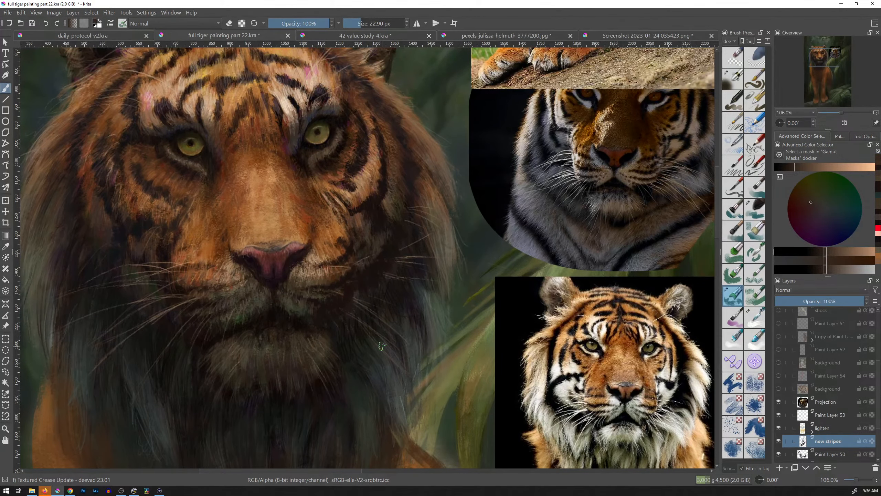
Step: Choose a dark desaturated blue and paint cool tones over the dark right-hand cheek, enlarging the brush to about 47 px
mouse_move(455, 228)
mouse_down()
mouse_move(419, 348)
mouse_move(427, 317)
mouse_up()
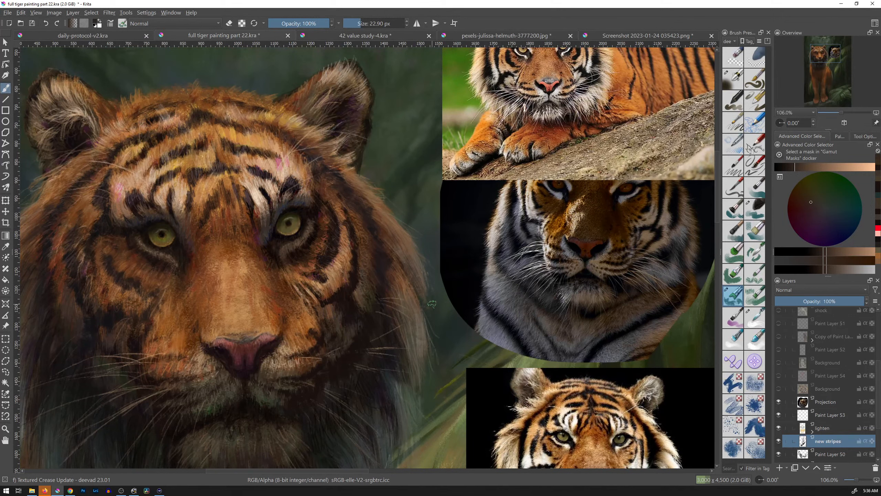
ctrl+click(658, 247)
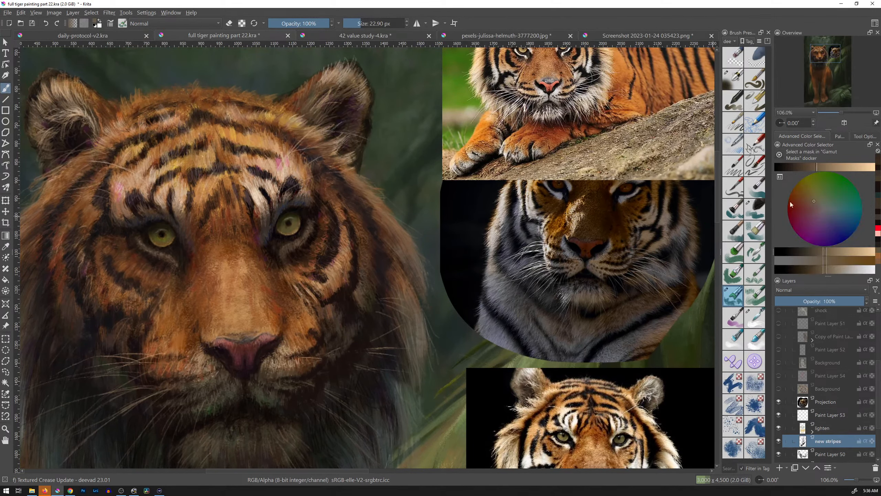
mouse_move(819, 204)
mouse_down()
mouse_move(834, 211)
mouse_move(837, 204)
mouse_move(834, 211)
mouse_up()
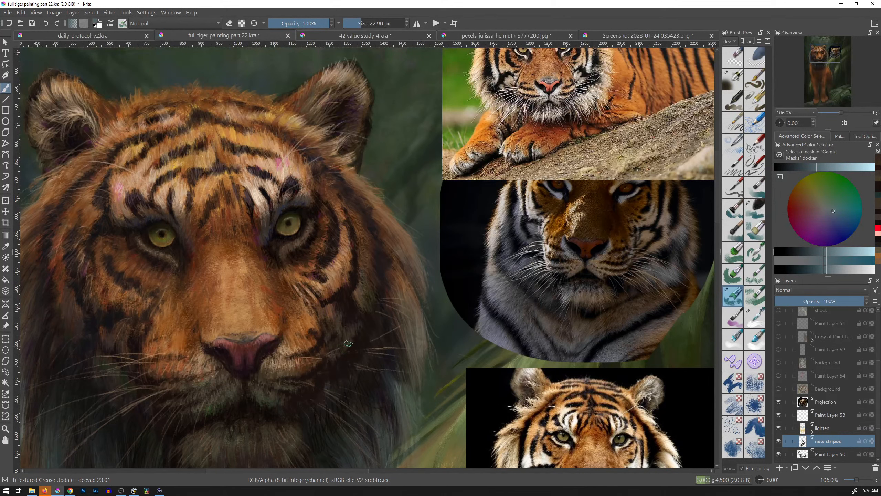
drag(334, 358, 341, 353)
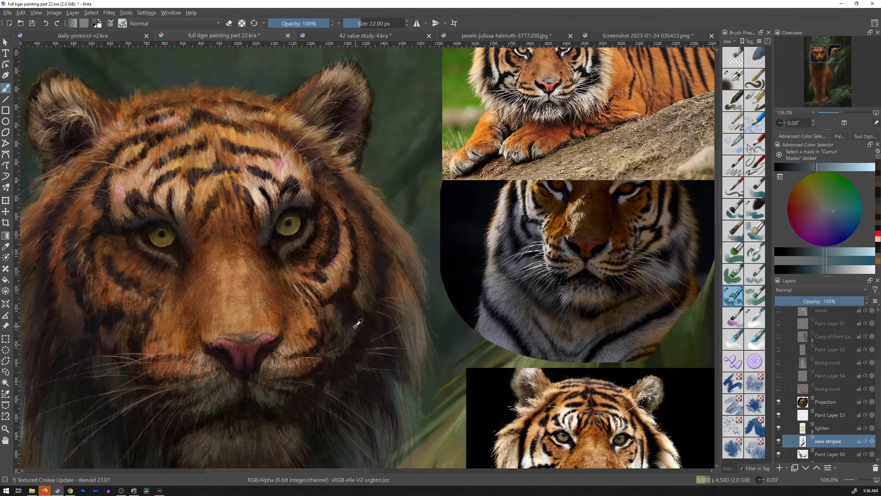
drag(829, 167, 804, 168)
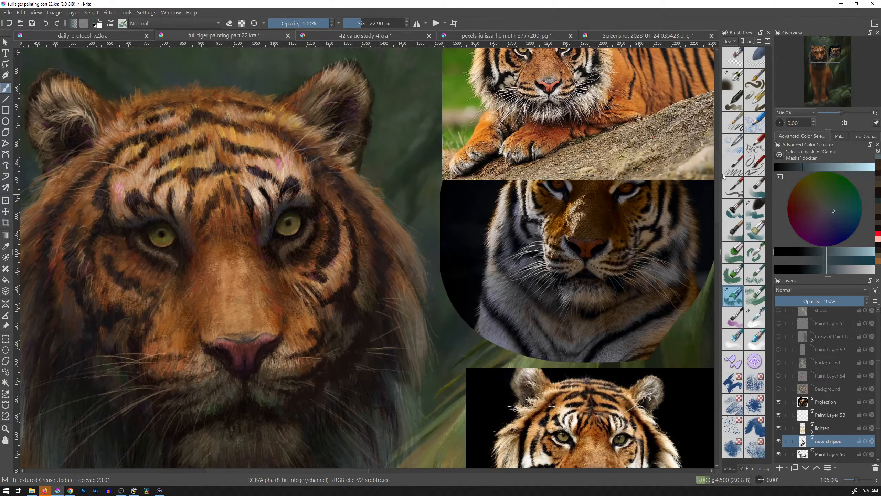
drag(334, 355, 344, 349)
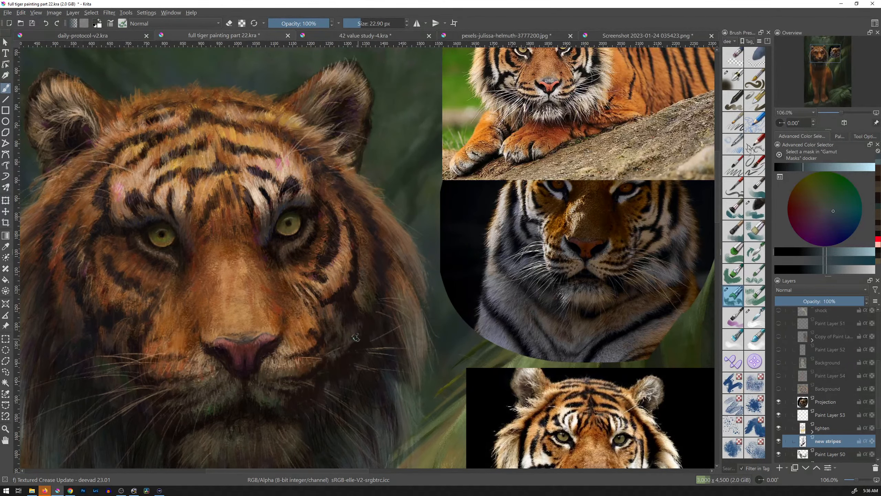
shift+drag(361, 331, 371, 331)
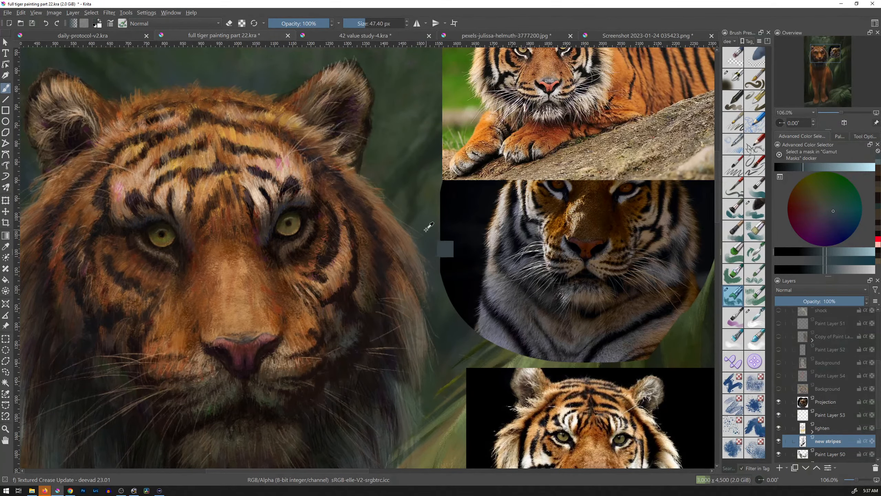
mouse_move(420, 236)
ctrl+mouse_down()
mouse_move(410, 257)
mouse_move(423, 236)
ctrl+mouse_up()
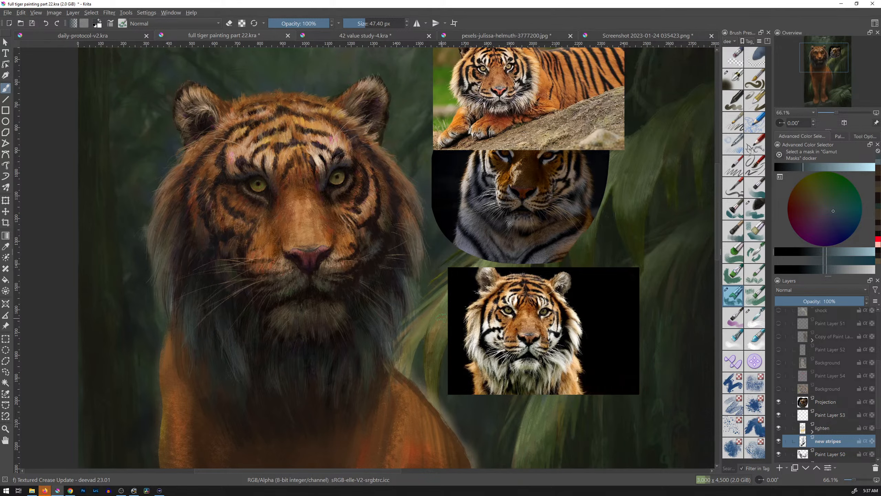
Step: Hide the Projection layer and the reference images, and check the tiger's head within the whole painting
click(780, 402)
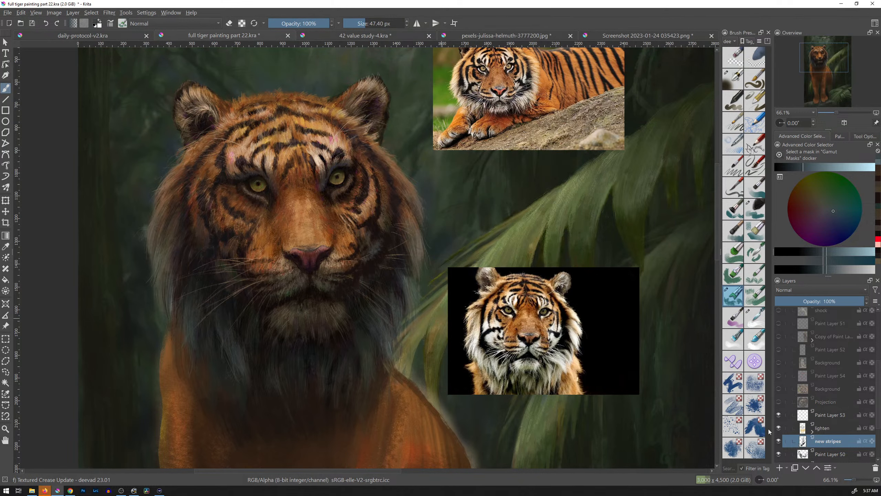
click(36, 13)
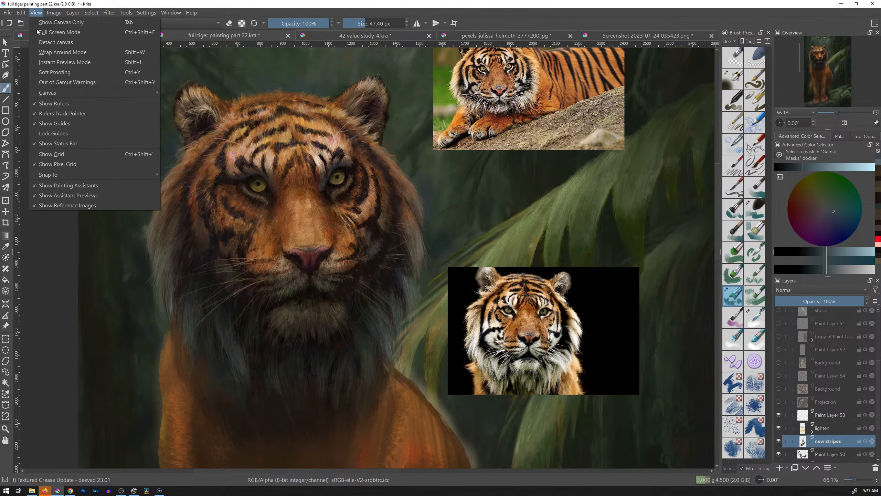
click(60, 206)
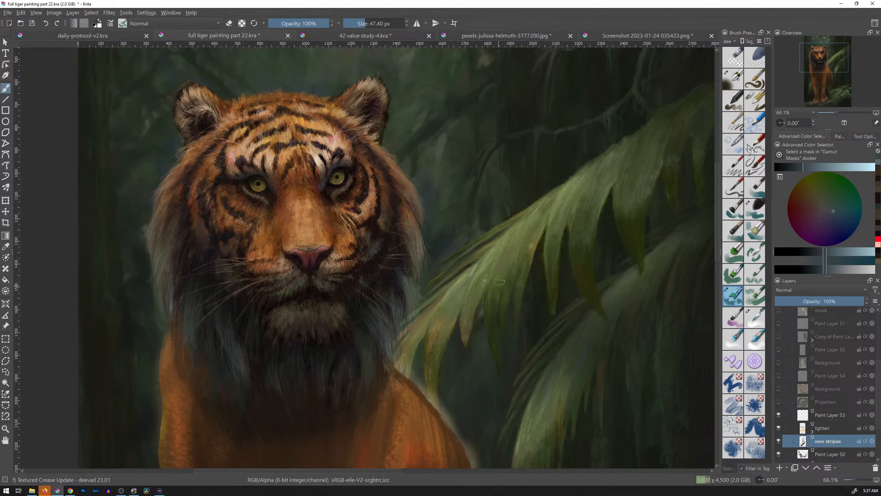
drag(512, 197, 474, 219)
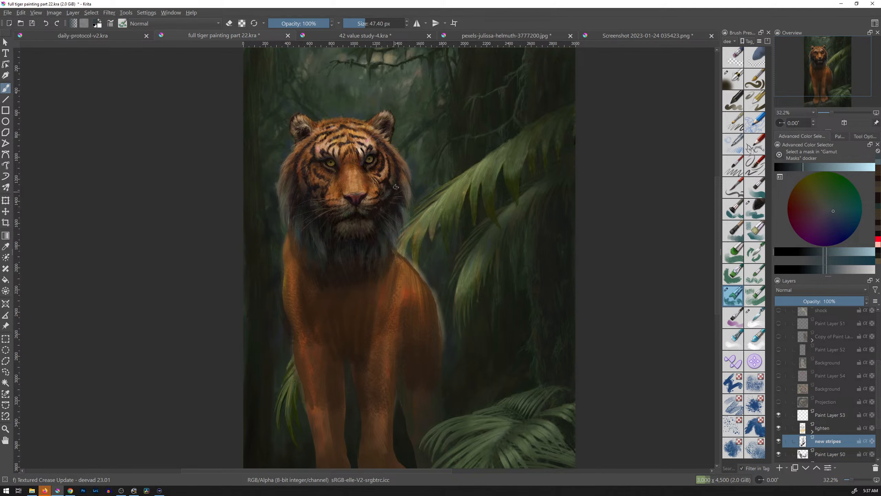
drag(392, 215, 409, 170)
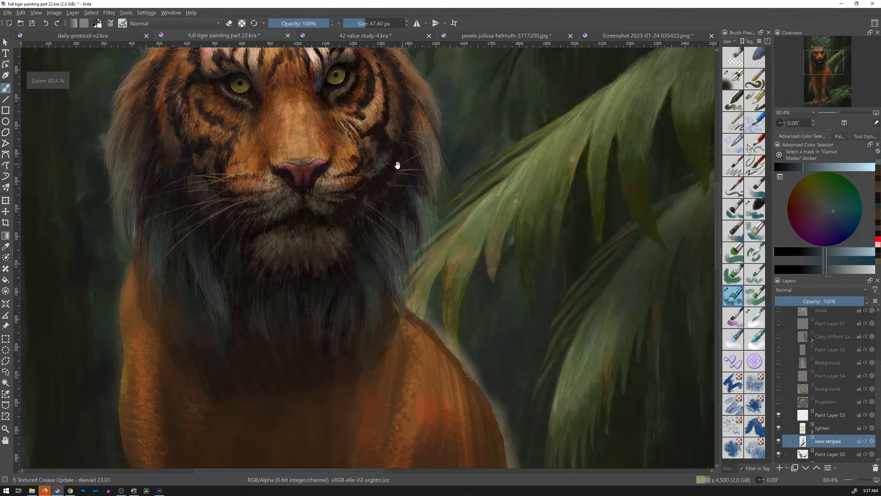
Step: Undo hiding the Projection layer and compare the painted head with the projected tiger photo at different zoom levels
key(ctrl+z)
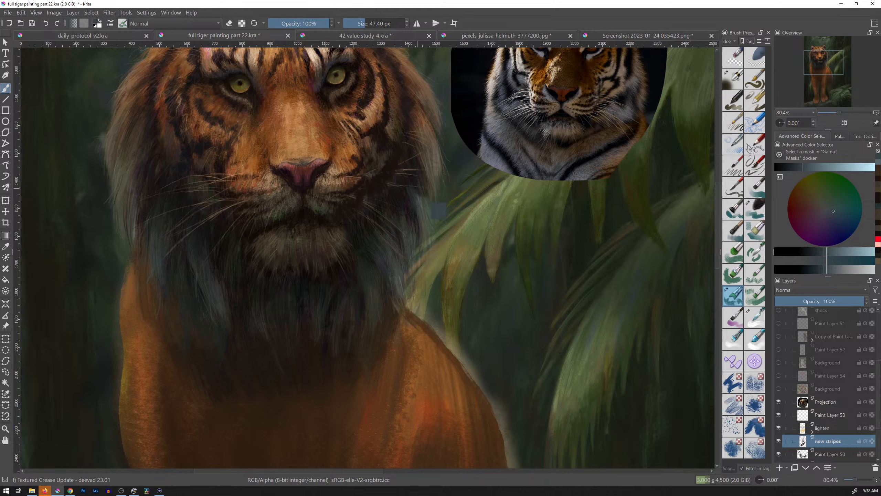
ctrl+click(445, 209)
drag(445, 209, 431, 251)
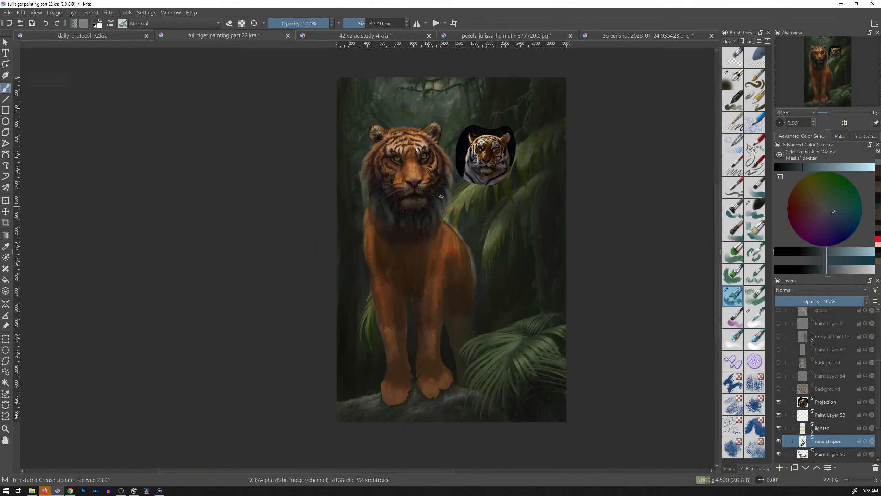
mouse_move(453, 192)
mouse_down()
mouse_move(470, 150)
mouse_move(438, 234)
mouse_up()
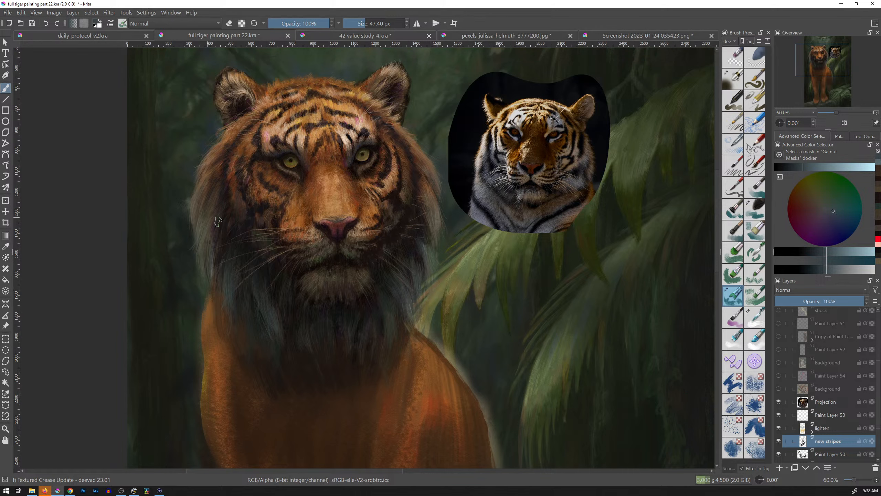
Step: Hide the Projection layer again and look over the full painting and its lower layers
click(779, 402)
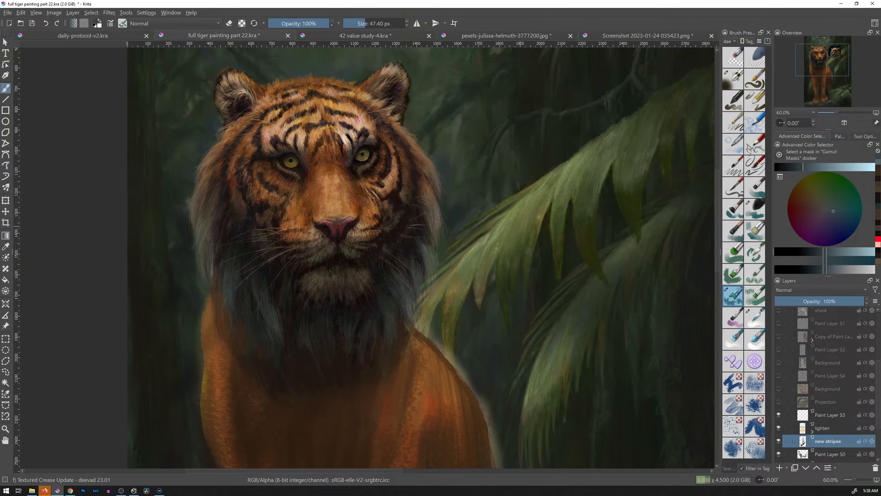
drag(505, 209, 434, 230)
drag(879, 401, 875, 418)
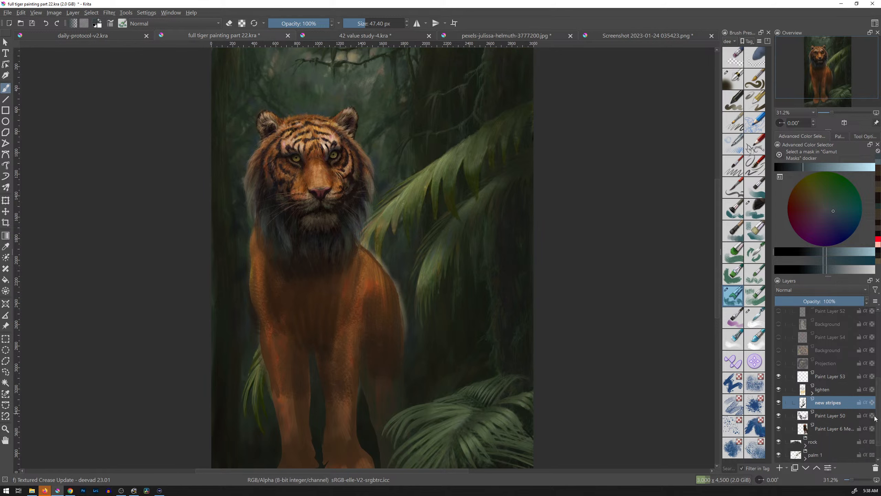
Step: Compare the painting with and without the lighten layer, and leave that layer hidden
click(779, 390)
click(779, 390)
click(779, 390)
click(779, 390)
click(780, 389)
click(779, 390)
click(779, 390)
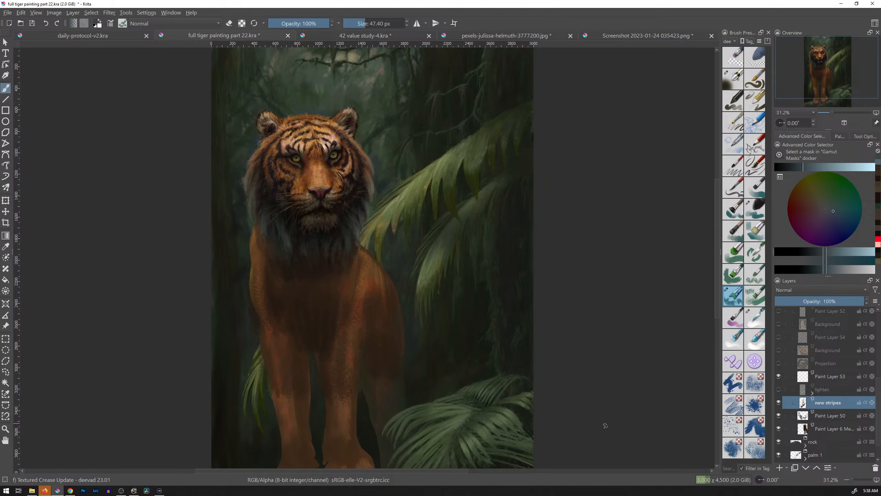
Step: Add a new paint layer directly above the lighten layer and set its blending mode to Darken
click(820, 394)
key(Insert)
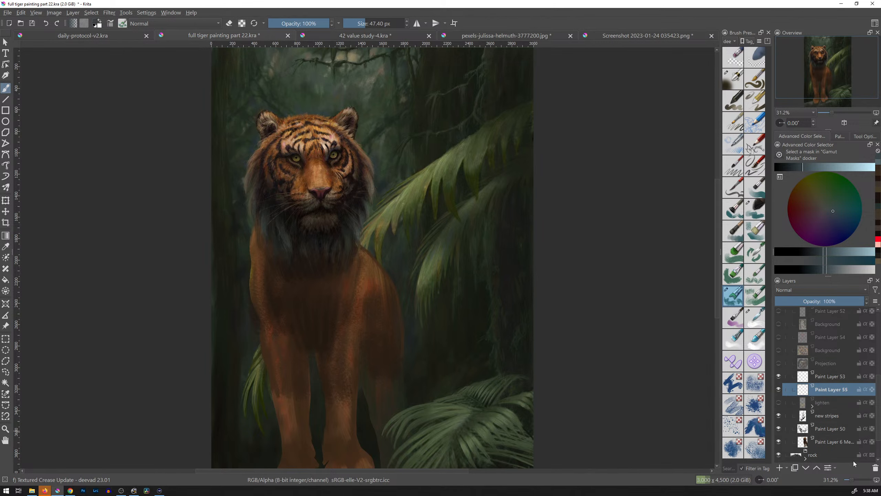
click(813, 291)
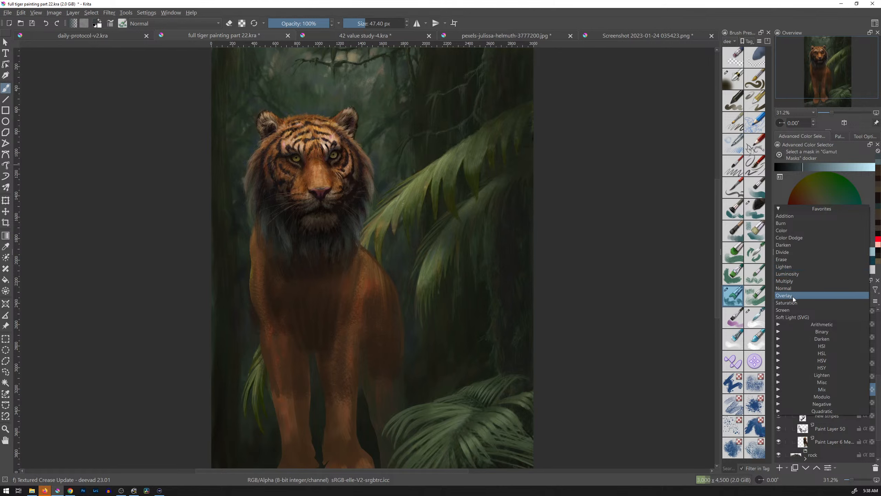
click(791, 245)
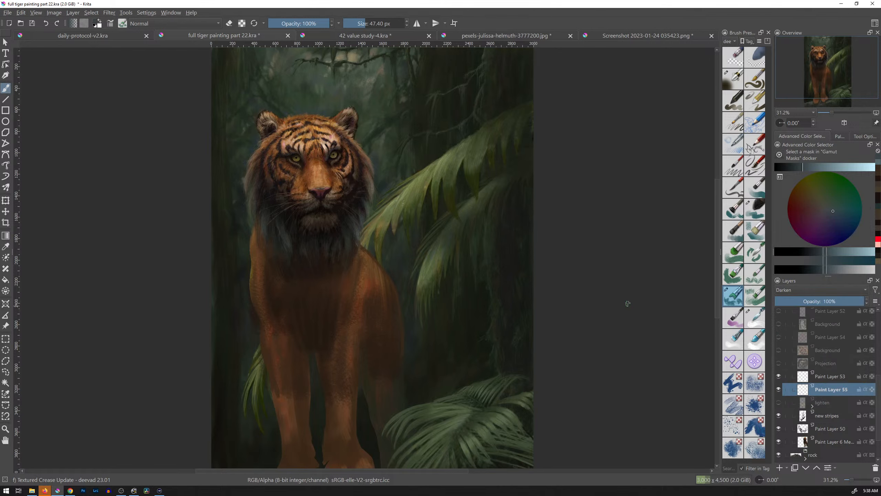
Step: Choose the Airbrush preset and a very dark neutral brown, try shading over the tiger's face, and undo that shading
click(733, 80)
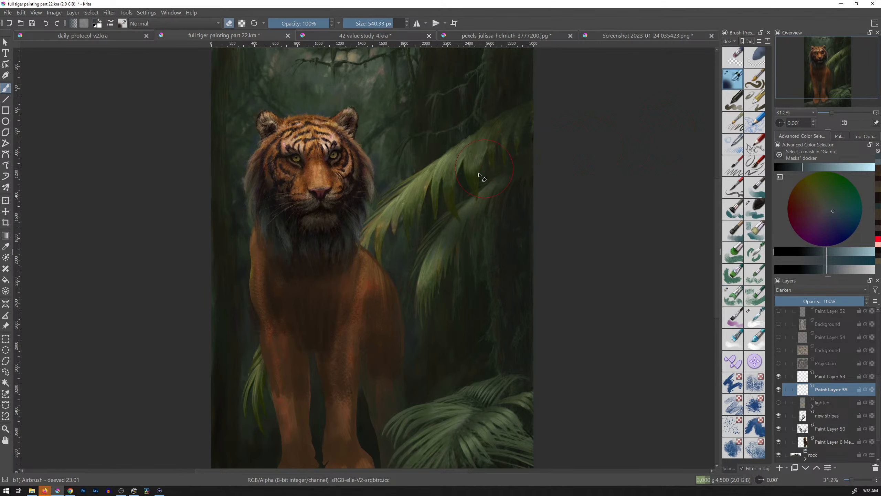
click(789, 167)
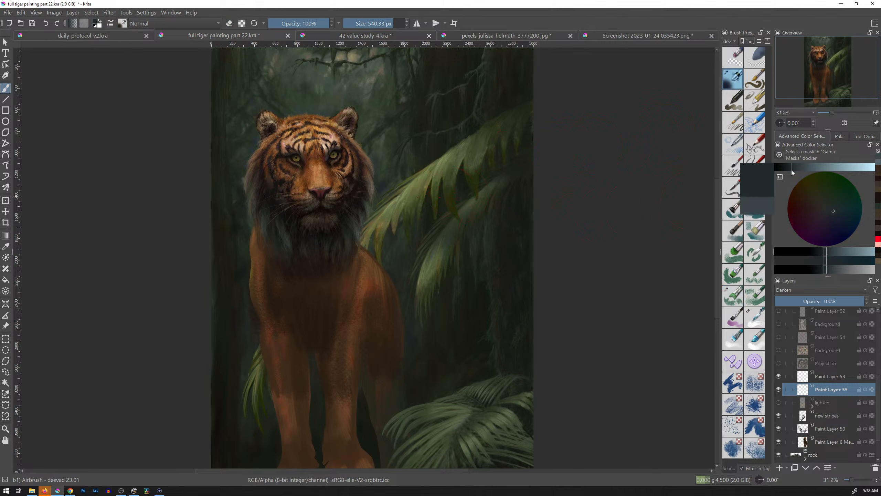
drag(833, 211, 821, 207)
mouse_move(321, 156)
mouse_down()
mouse_move(303, 131)
mouse_move(308, 160)
mouse_move(343, 145)
mouse_move(313, 199)
mouse_move(358, 167)
mouse_up()
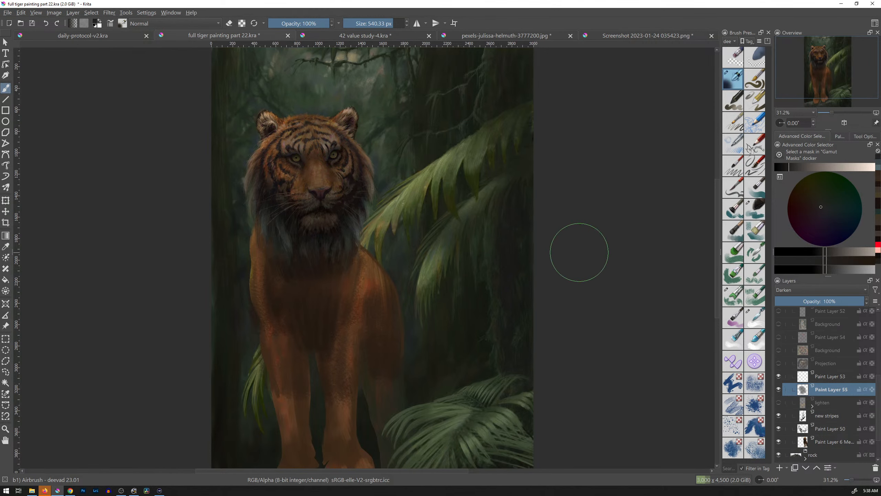
key(ctrl+z)
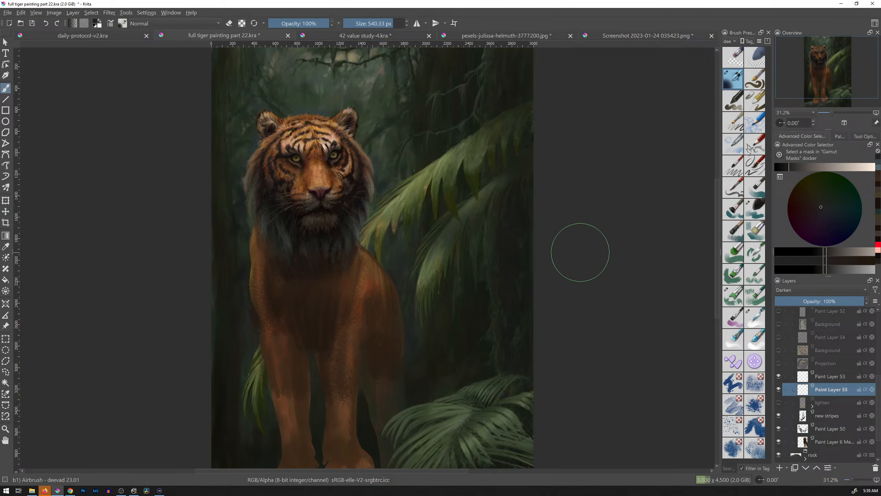
Step: Switch the new layer to Multiply, airbrush shadow over the tiger's forehead, cheeks and mane, and reduce the layer opacity to 49%
click(807, 291)
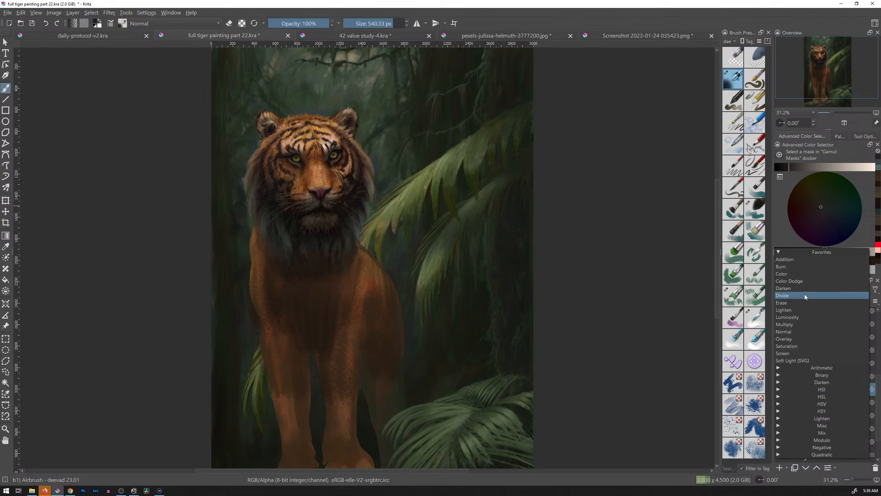
click(794, 324)
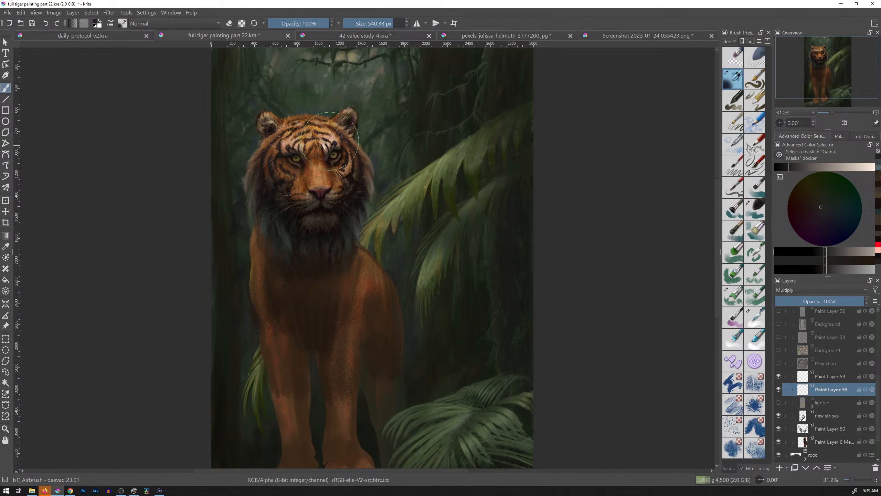
mouse_move(332, 140)
mouse_down()
mouse_move(290, 145)
mouse_move(293, 133)
mouse_move(332, 124)
mouse_move(338, 131)
mouse_move(346, 120)
mouse_move(318, 165)
mouse_move(320, 183)
mouse_move(335, 188)
mouse_move(302, 187)
mouse_move(292, 162)
mouse_up()
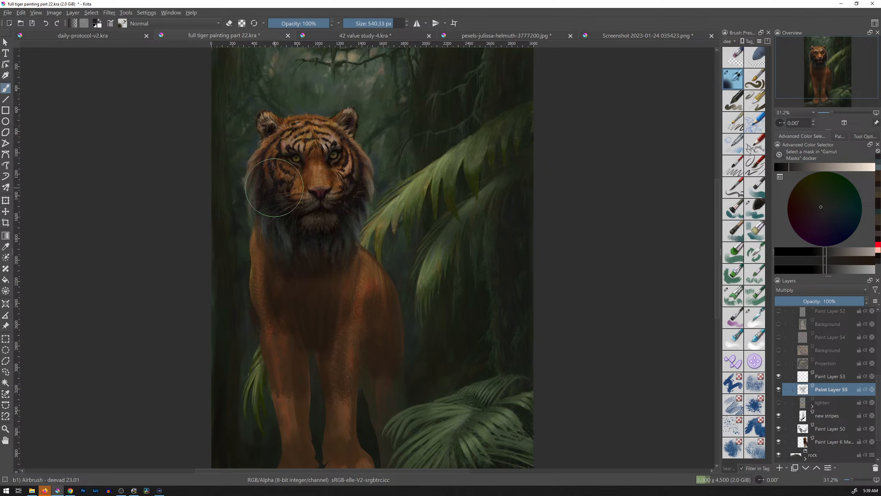
drag(366, 208, 279, 222)
drag(846, 302, 819, 299)
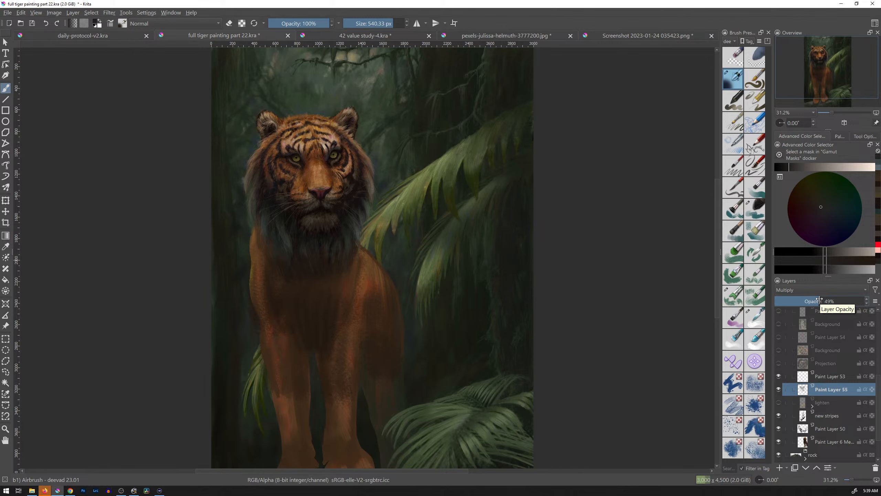
Step: Airbrush dark shading over the palm fronds beside the tiger and the lower fern on the Multiply layer
drag(488, 194, 469, 241)
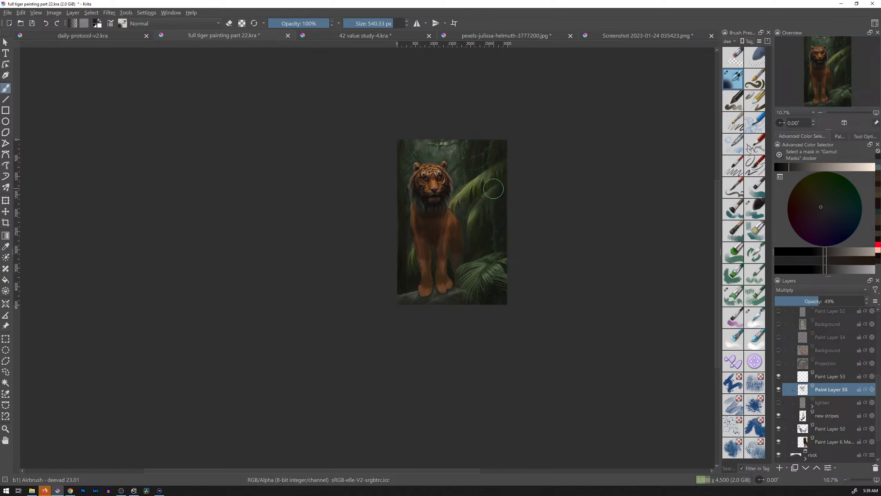
mouse_move(474, 237)
mouse_down()
mouse_move(508, 177)
mouse_move(479, 270)
mouse_up()
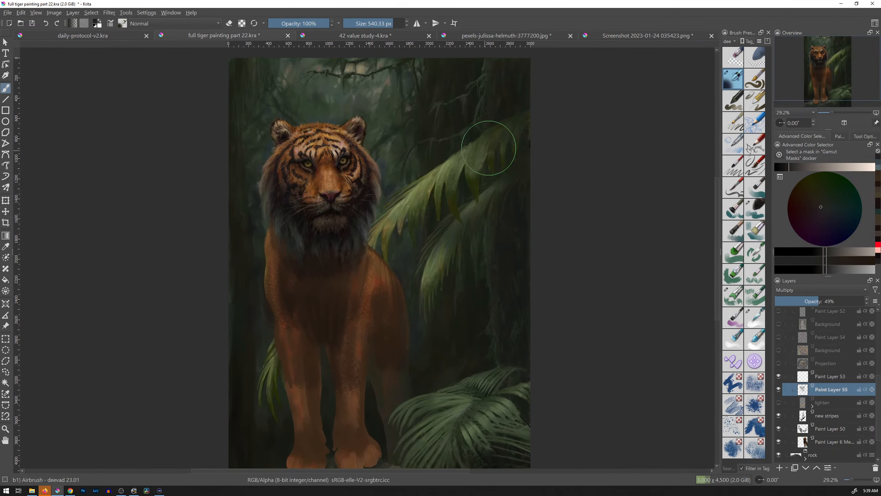
mouse_move(457, 171)
mouse_down()
mouse_move(388, 233)
mouse_move(474, 160)
mouse_move(396, 228)
mouse_move(398, 220)
mouse_move(413, 207)
mouse_move(438, 262)
mouse_move(429, 295)
mouse_up()
drag(291, 359, 275, 347)
mouse_move(467, 375)
mouse_down()
mouse_move(447, 457)
mouse_move(431, 417)
mouse_move(435, 449)
mouse_move(463, 404)
mouse_move(477, 435)
mouse_move(497, 438)
mouse_move(515, 414)
mouse_move(479, 455)
mouse_move(420, 463)
mouse_move(505, 444)
mouse_move(550, 447)
mouse_move(535, 455)
mouse_move(494, 406)
mouse_move(459, 443)
mouse_move(460, 403)
mouse_up()
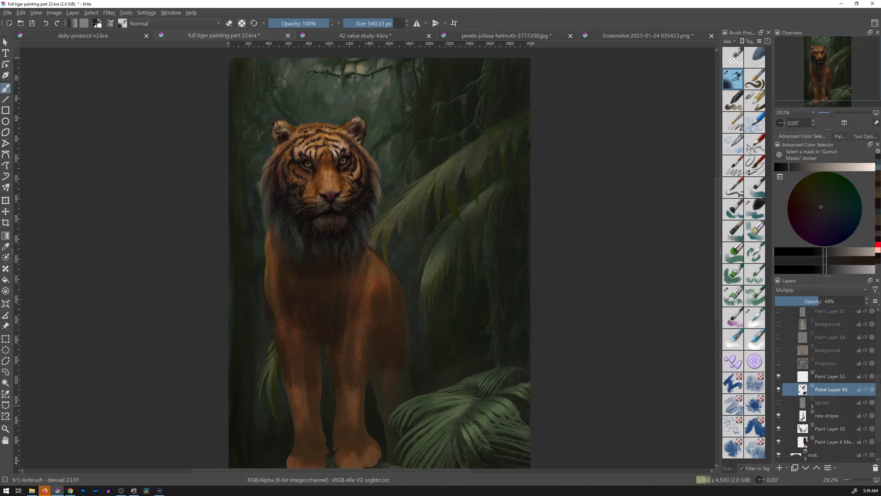
Step: Compare the painting with and without the Multiply shading layer by switching its visibility repeatedly
drag(879, 389, 880, 408)
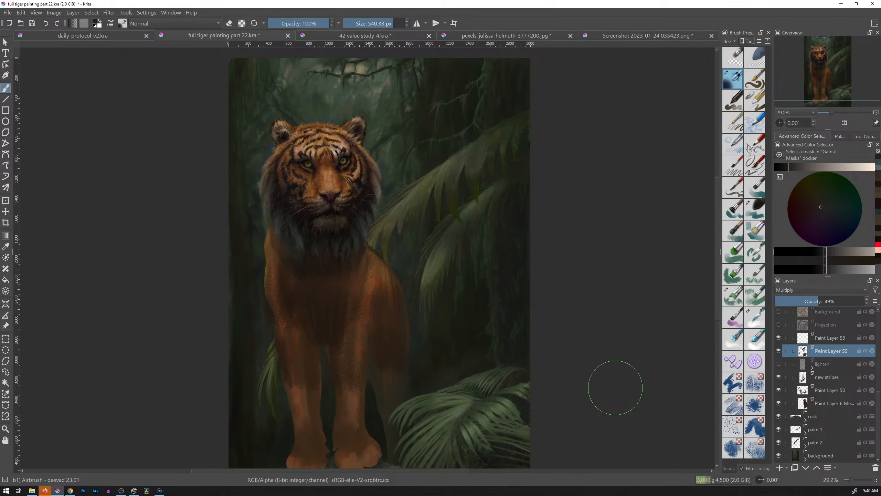
click(779, 350)
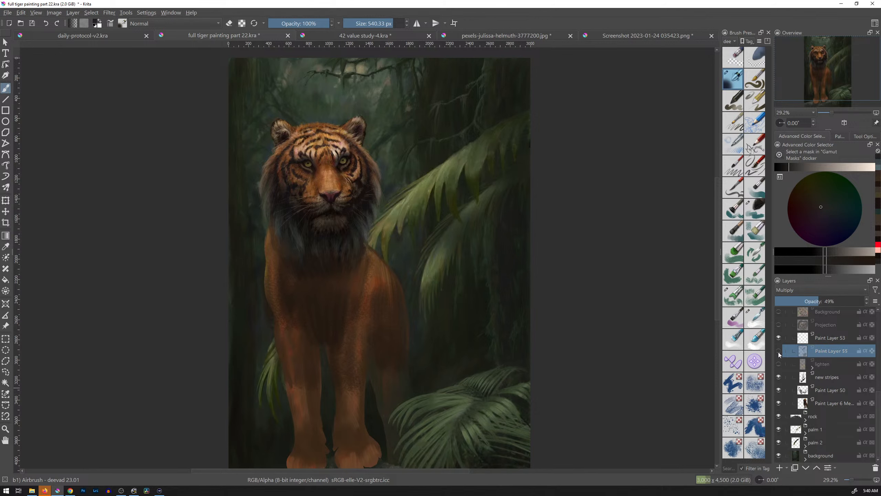
click(780, 351)
click(777, 352)
click(777, 352)
click(779, 352)
click(779, 352)
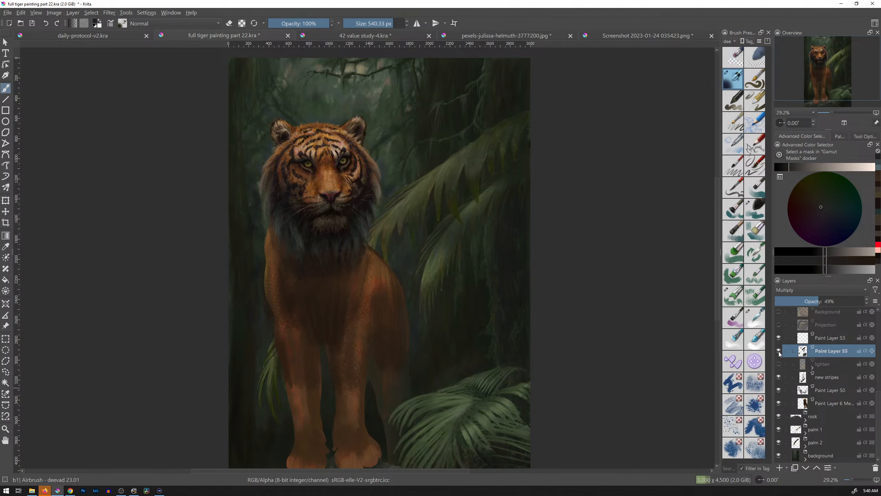
click(779, 352)
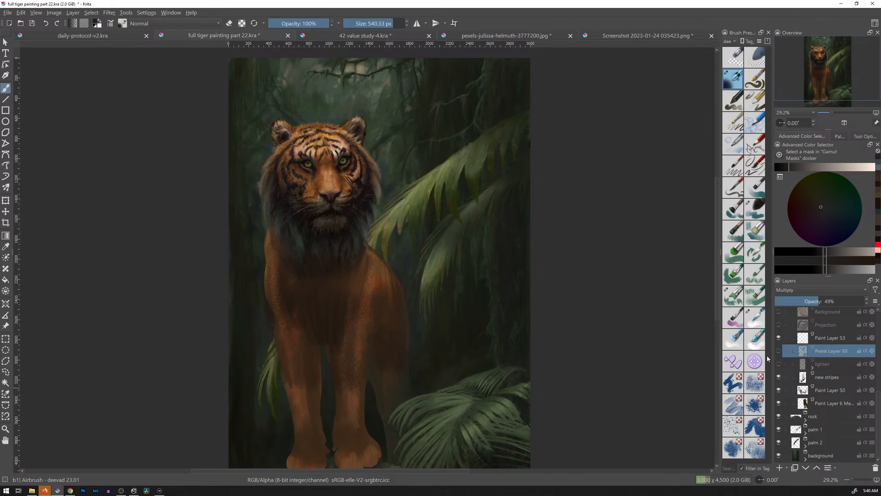
click(779, 350)
Step: Clear the Multiply layer and airbrush dark shading again over the palm fronds beside the tiger
key(Delete)
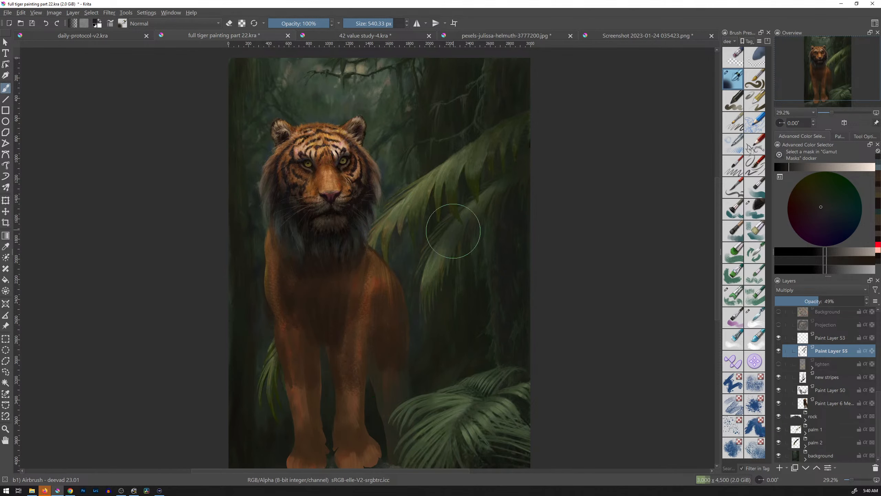
drag(379, 243, 461, 176)
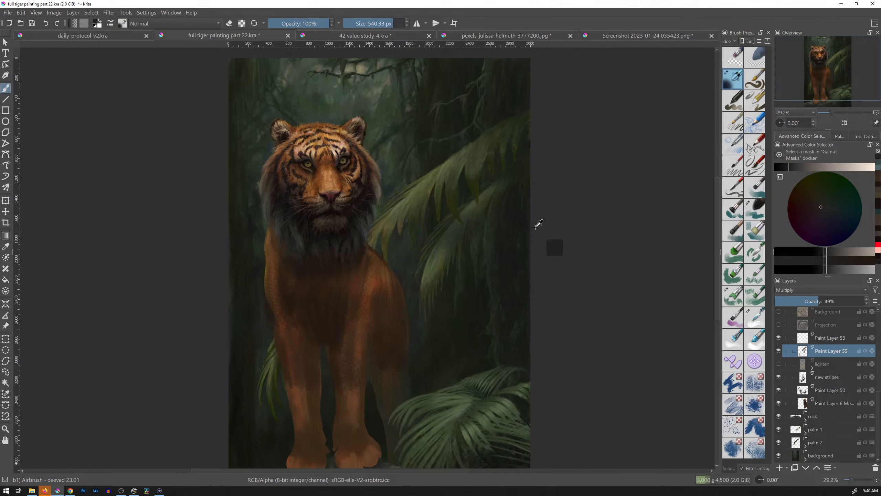
scroll(538, 227, down, 3)
drag(518, 256, 544, 220)
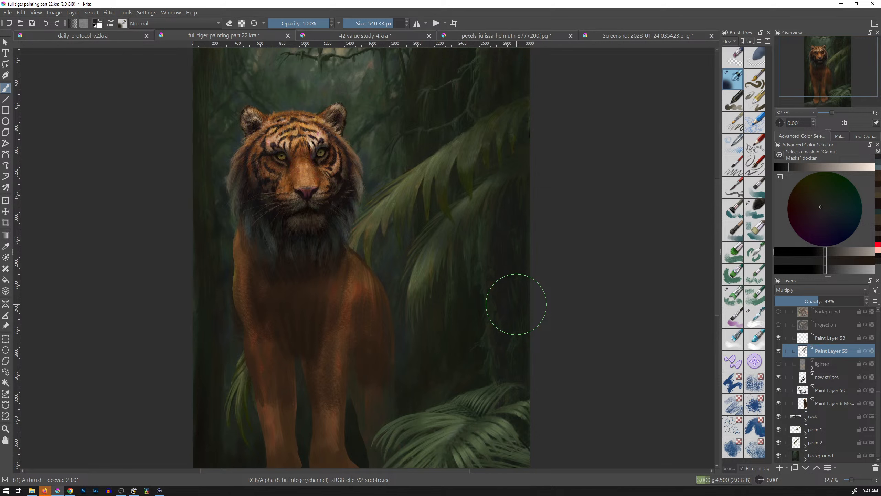
Step: Hide the new stripes layer, check the painting without Paint Layer 50, and save the document
click(779, 378)
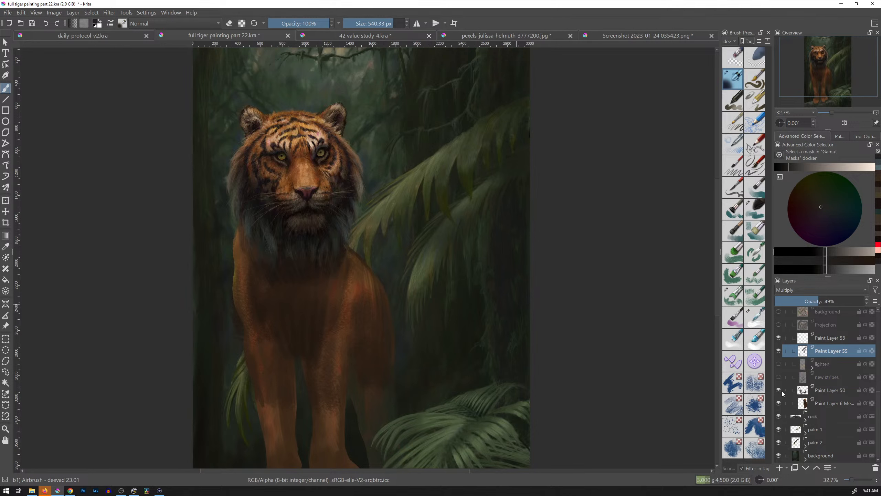
click(780, 390)
click(778, 391)
ctrl+click(433, 305)
key(ctrl+s)
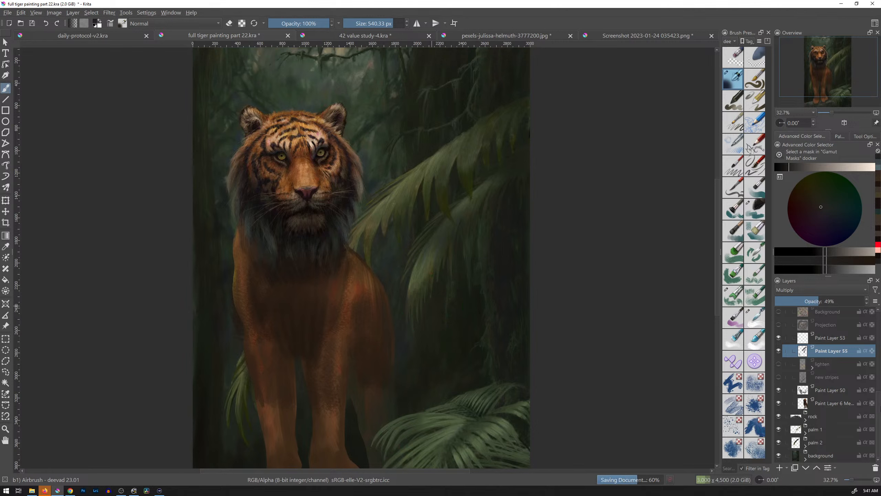
Step: Look through the Tiger group's layers, check the form study layer's effect, and examine the tiger's body and paws
scroll(820, 357, up, 5)
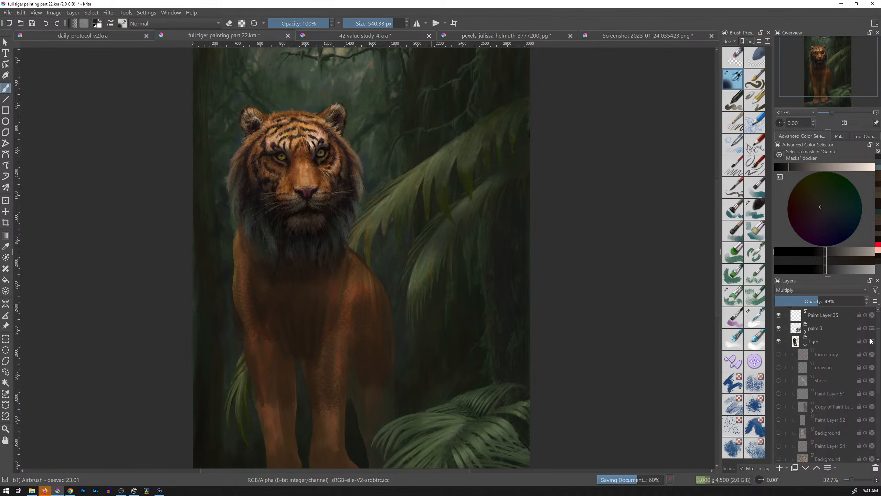
click(806, 361)
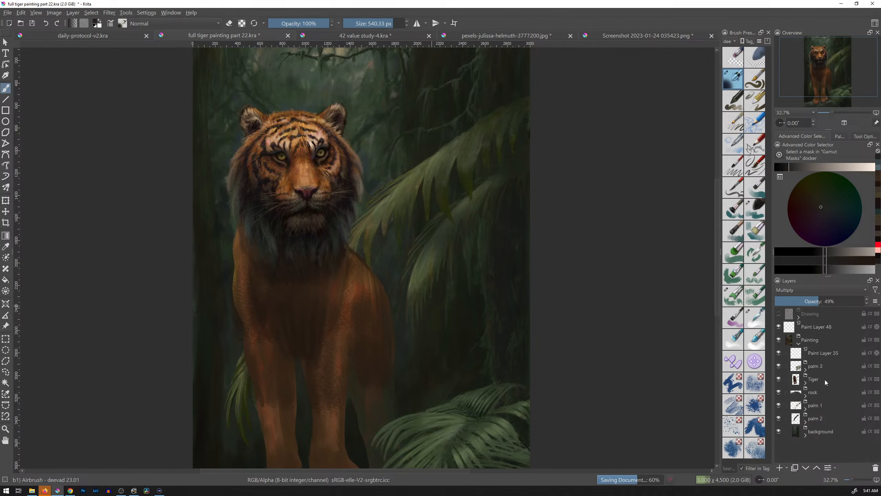
click(806, 384)
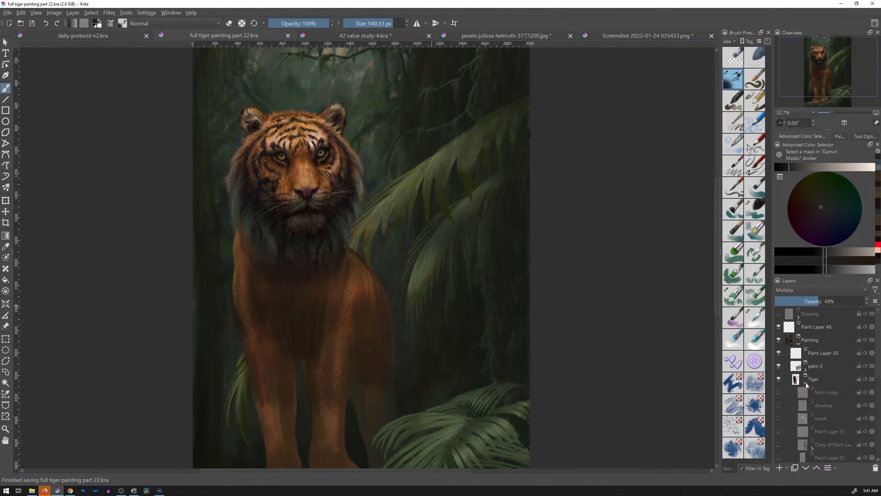
scroll(879, 385, down, 3)
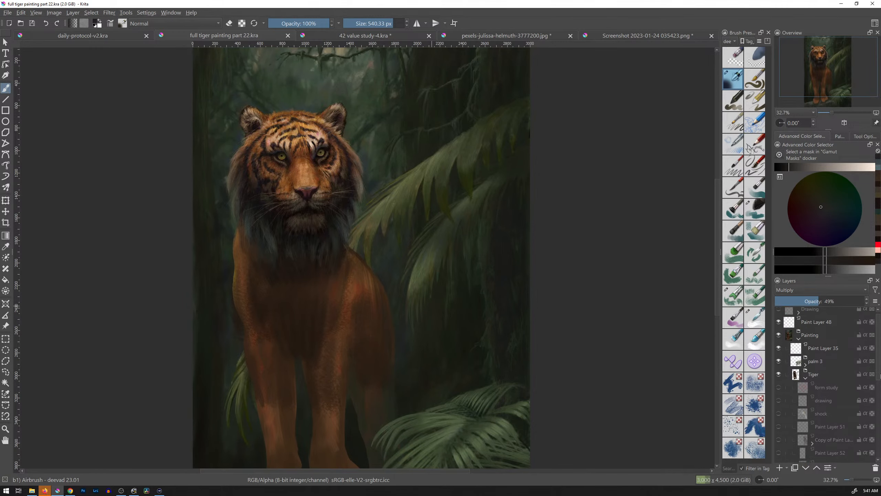
scroll(874, 411, up, 2)
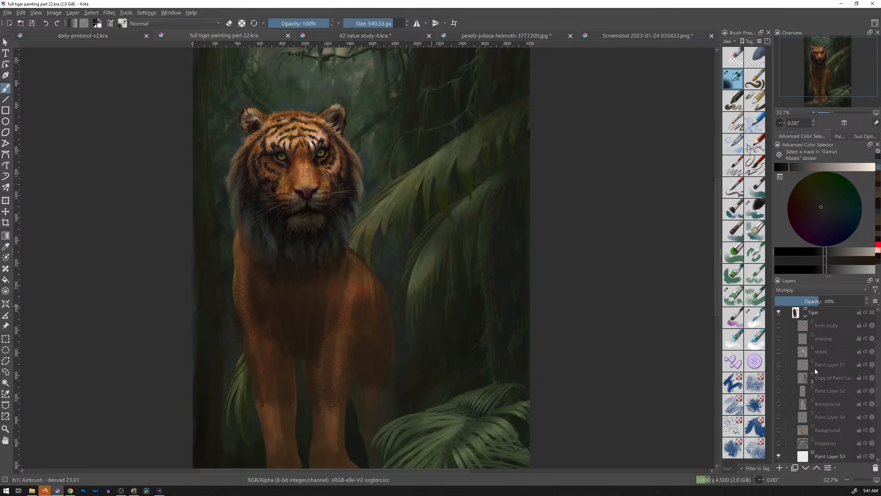
click(780, 326)
click(779, 326)
mouse_move(782, 339)
drag(438, 353, 465, 269)
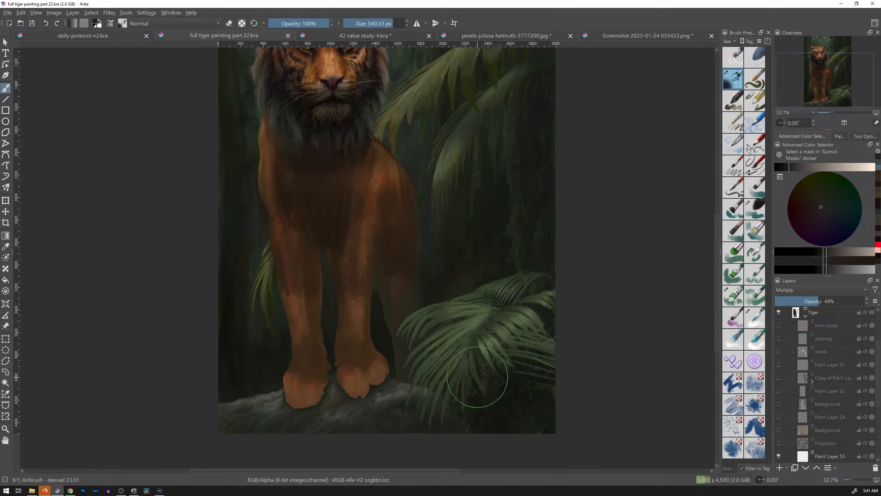
scroll(555, 225, down, 2)
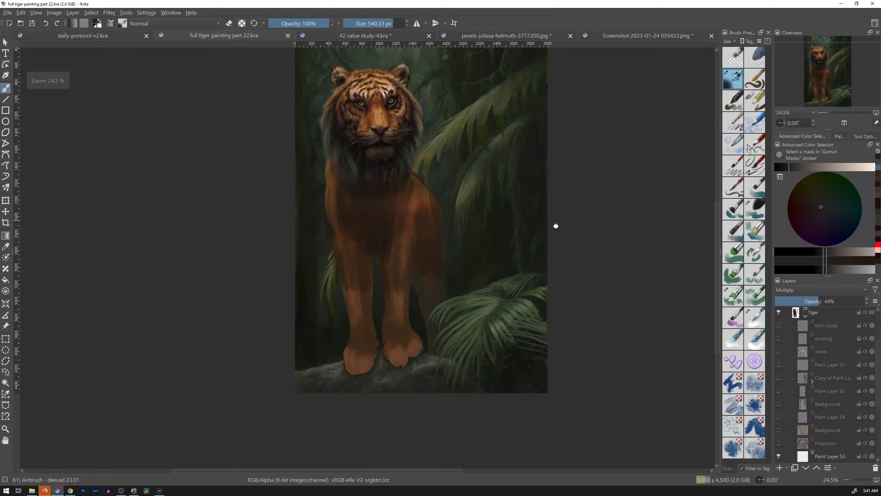
drag(556, 226, 543, 251)
Step: Show the reference images and move the two smaller tiger photos off the canvas, above the standing tiger photo
click(36, 13)
click(62, 205)
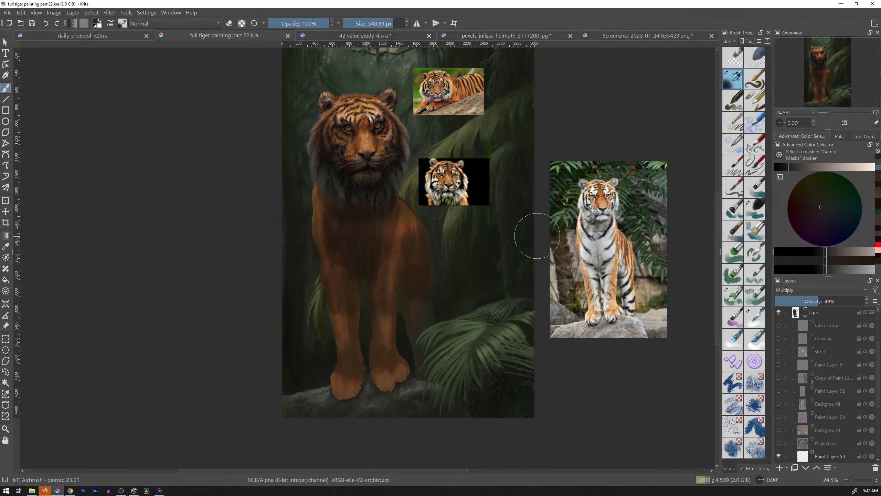
key(r)
mouse_move(450, 94)
mouse_down()
mouse_move(549, 96)
mouse_move(592, 82)
mouse_up()
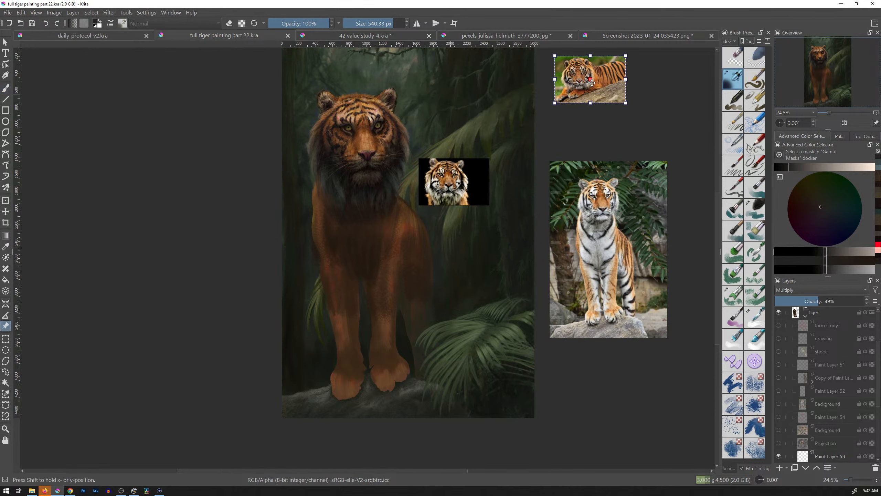
drag(470, 177, 604, 127)
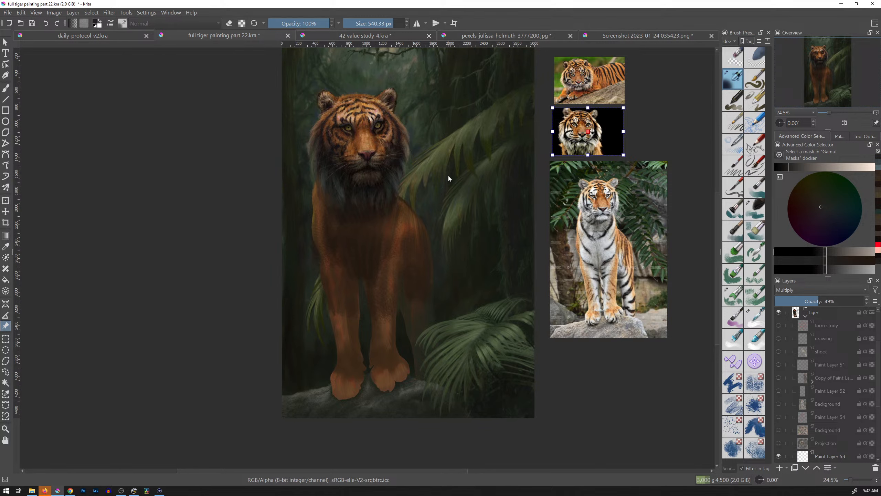
Step: Add a new paint layer above the form study layer and set the Textured Crease Update brush to about 144 px
click(819, 330)
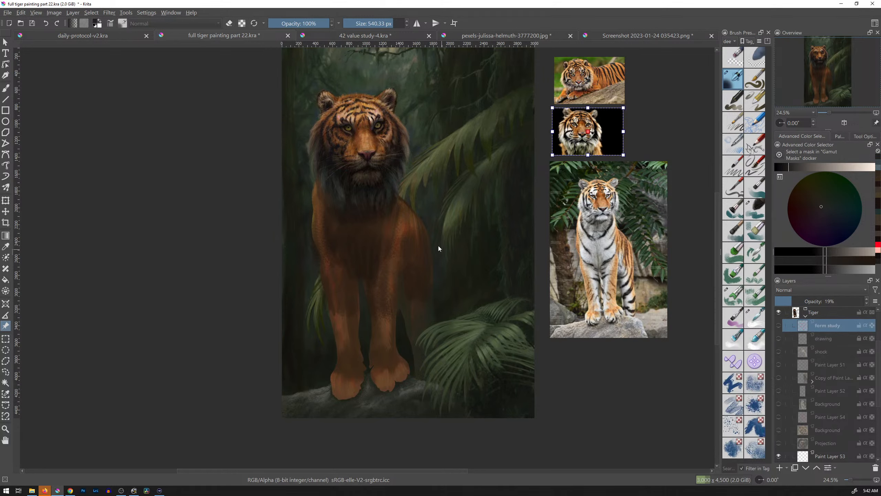
mouse_move(429, 268)
mouse_down()
mouse_move(440, 238)
mouse_move(423, 256)
mouse_up()
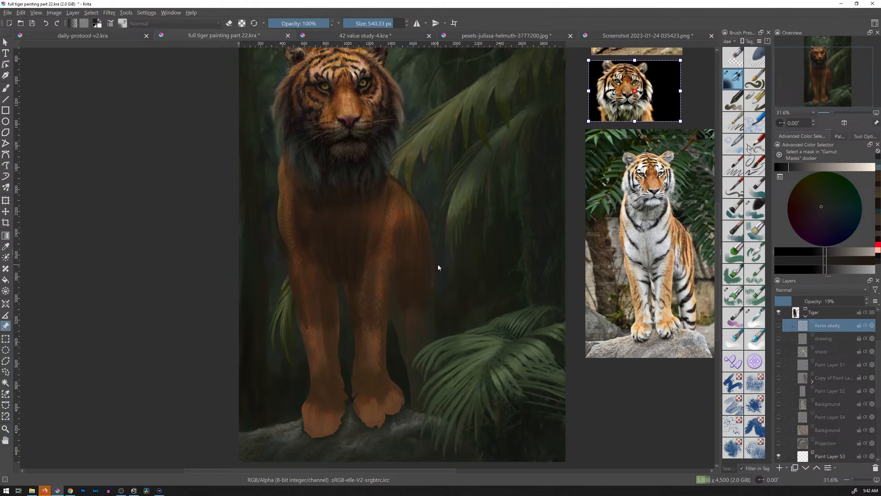
key(Insert)
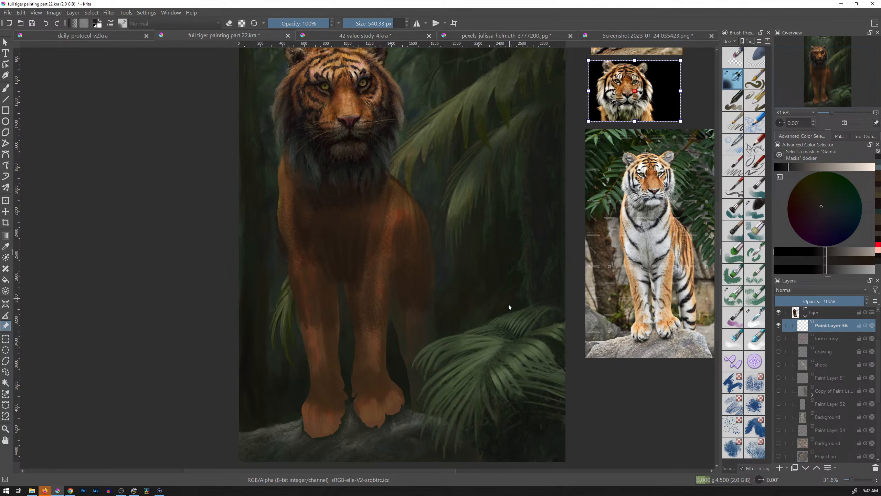
key(b)
click(736, 296)
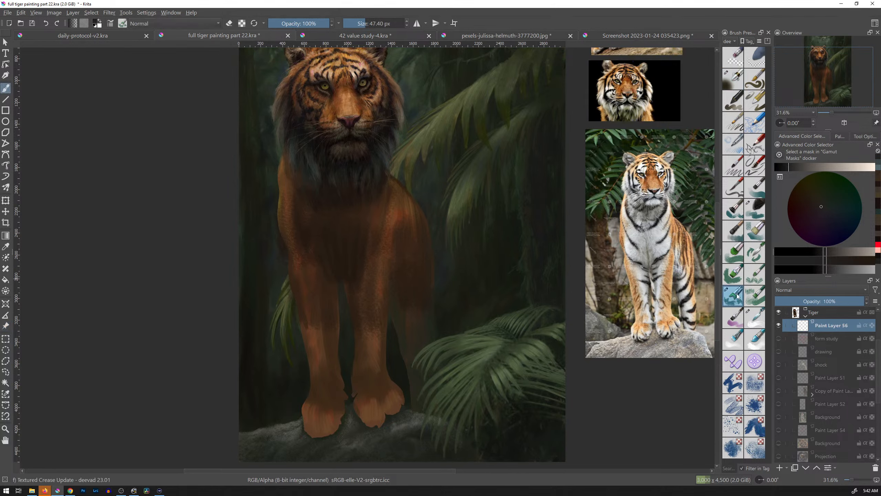
drag(419, 267, 432, 268)
scroll(513, 232, up, 3)
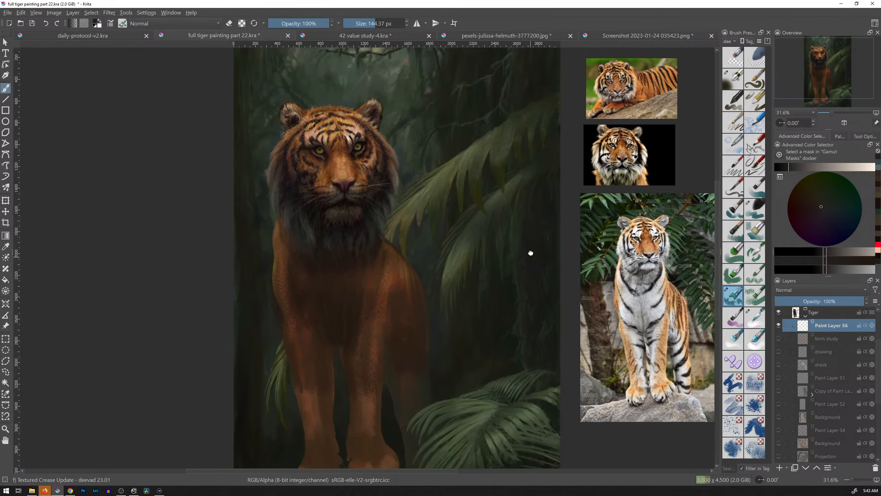
Step: Show the Projection layer, sample blue-grey from its tiger photo, and paint pale fur patches down both sides of the painted tiger's chest
click(779, 458)
ctrl+click(437, 187)
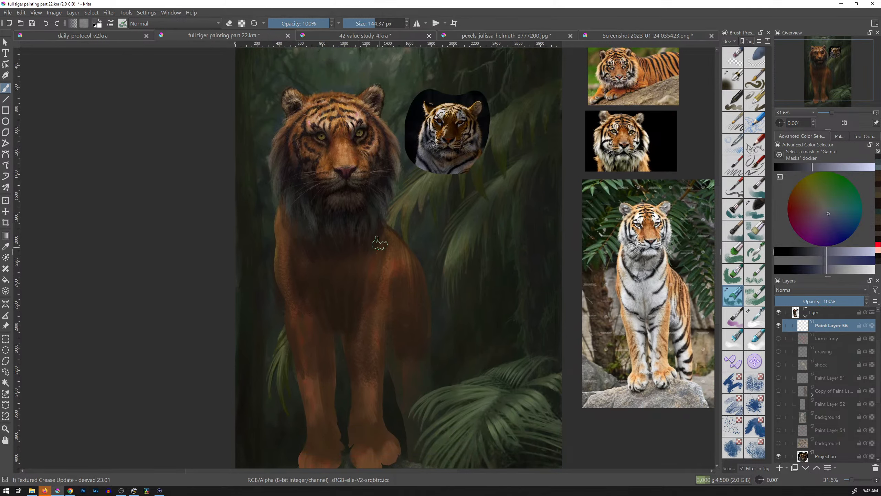
drag(380, 246, 379, 278)
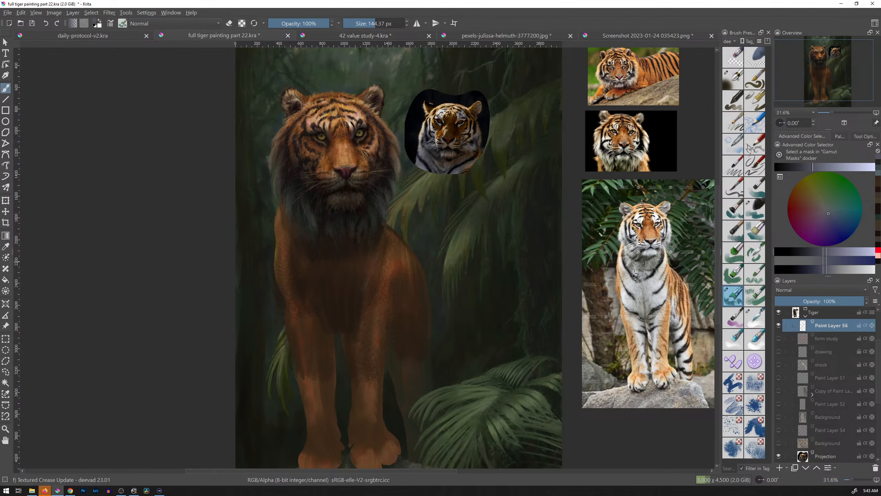
drag(460, 301, 445, 287)
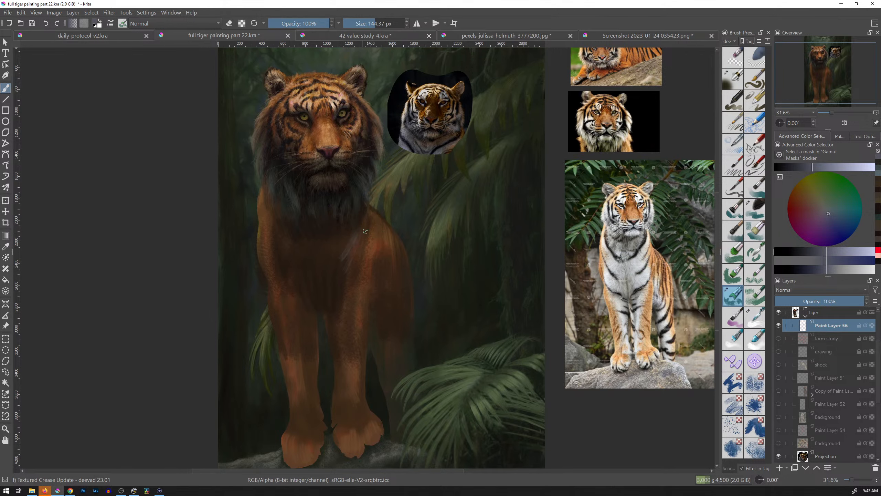
mouse_move(351, 267)
mouse_down()
mouse_move(350, 295)
mouse_move(358, 311)
mouse_move(359, 303)
mouse_move(347, 324)
mouse_up()
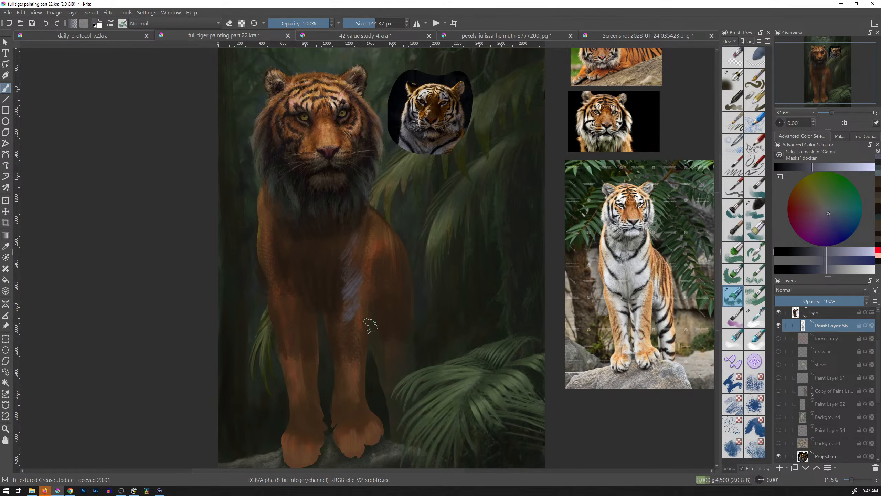
drag(367, 213, 355, 296)
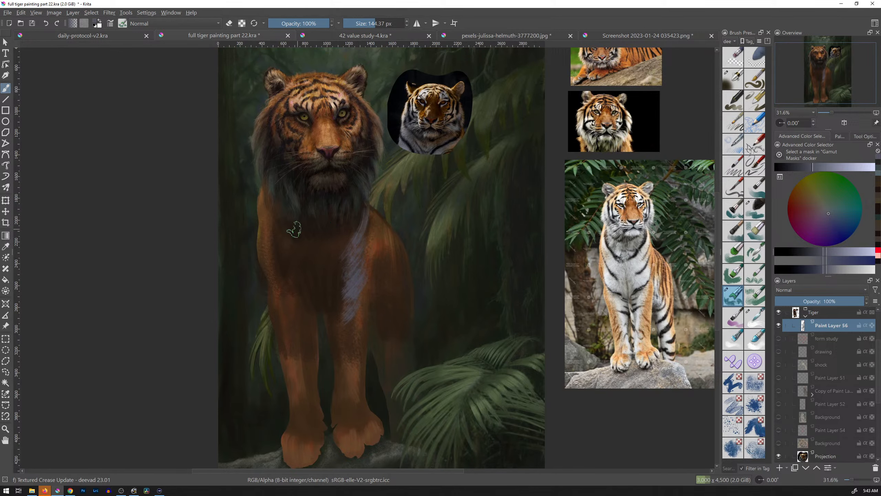
mouse_move(272, 225)
mouse_down()
mouse_move(290, 259)
mouse_move(279, 279)
mouse_move(301, 305)
mouse_up()
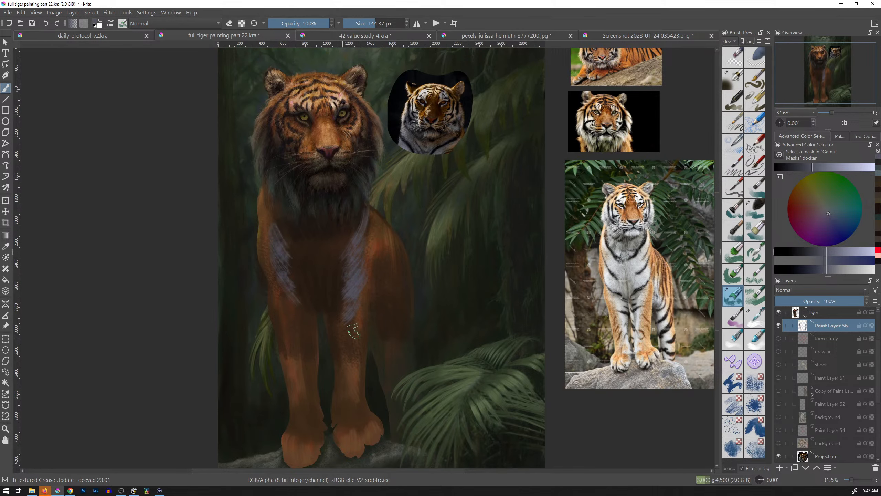
Step: Extend the pale fur toward the tiger's front leg with the Chris Dry Paper Texture brush at about 72 px
click(734, 43)
click(751, 150)
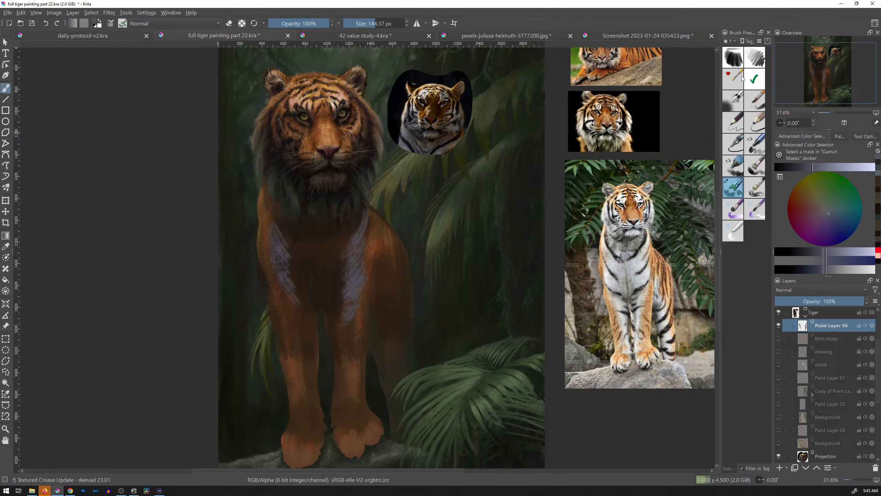
click(735, 59)
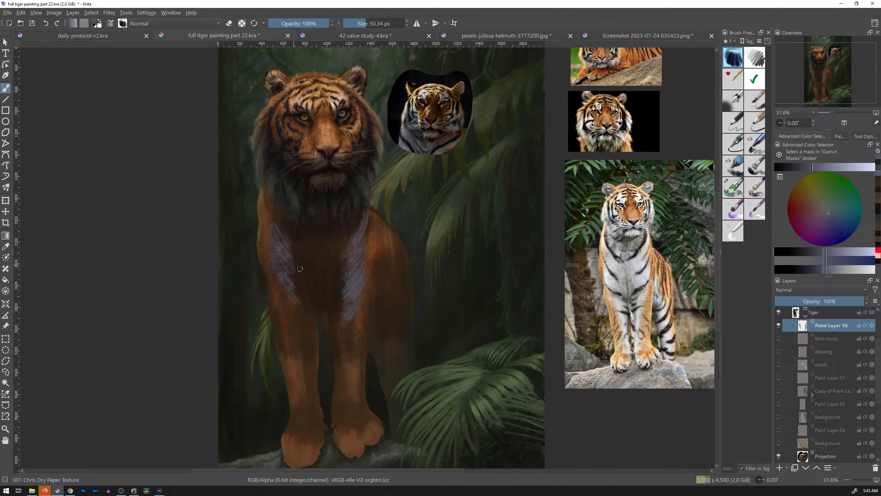
shift+drag(297, 283, 300, 267)
drag(301, 304, 299, 334)
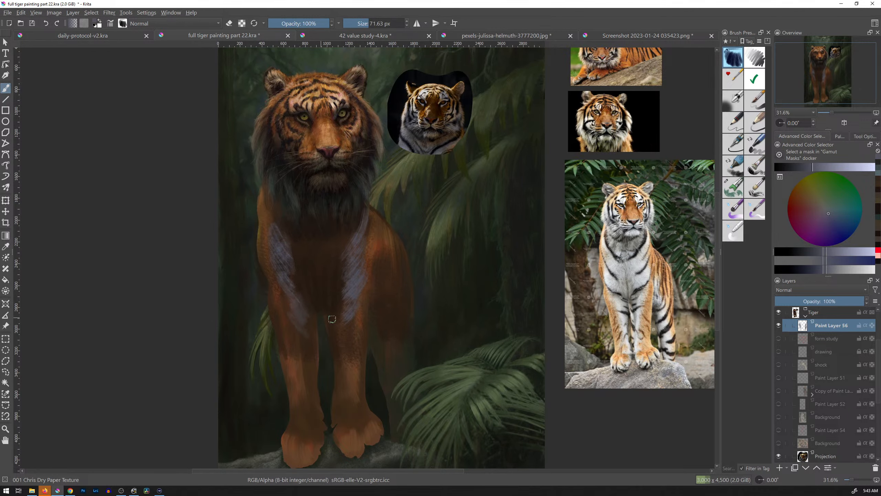
Step: Set the Dry Brushing brush to about 148 px, enable pressure-driven scatter at 27% strength, and test it on the scratchpad
click(754, 188)
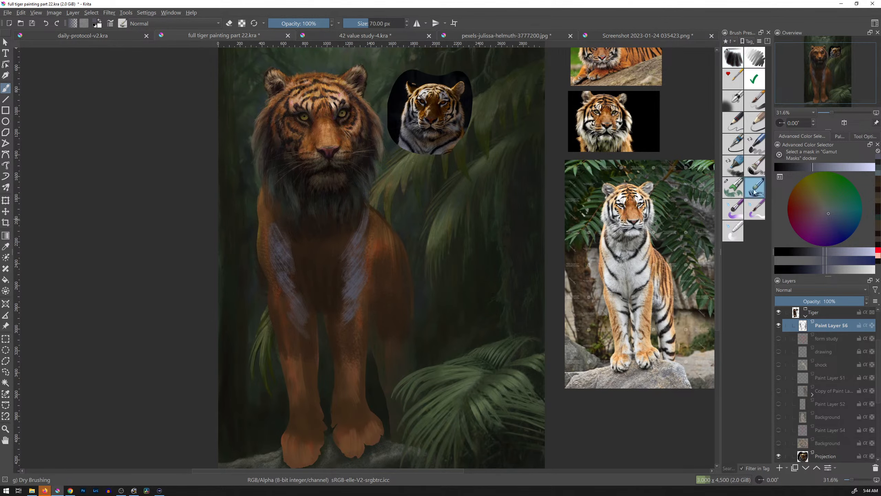
shift+drag(448, 256, 483, 256)
click(111, 24)
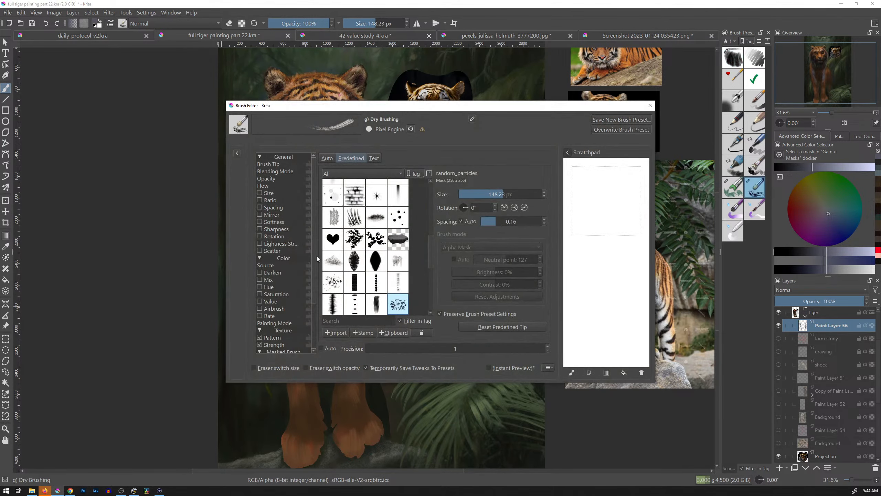
click(261, 251)
drag(364, 174, 329, 178)
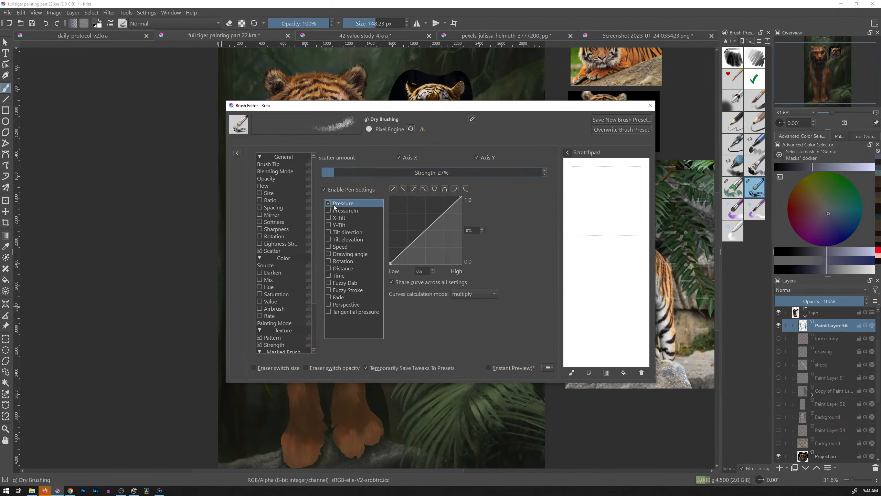
drag(594, 194, 618, 239)
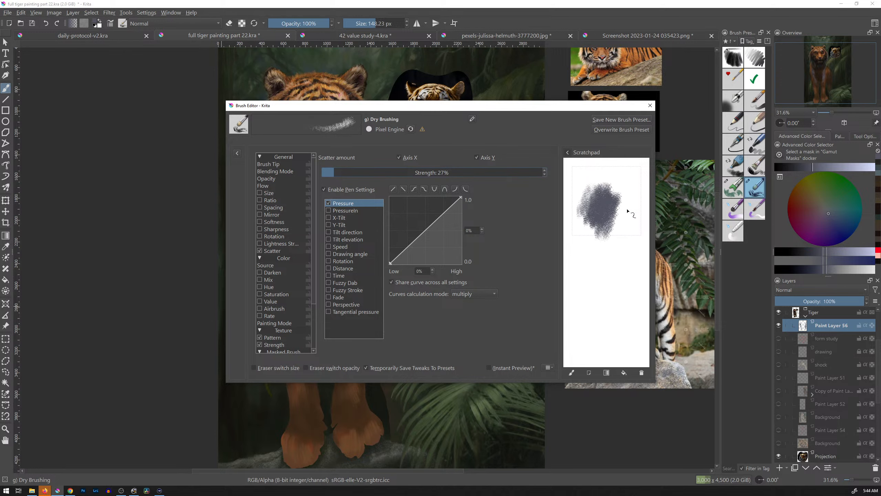
click(650, 105)
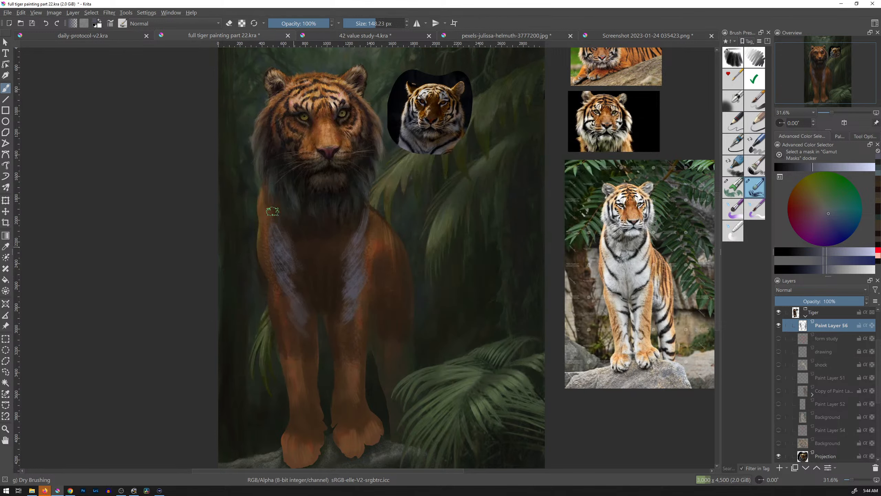
Step: Dry-brush blue-grey fur from the shoulders down the chest sides and onto both upper front legs
drag(266, 210, 300, 330)
drag(293, 239, 305, 276)
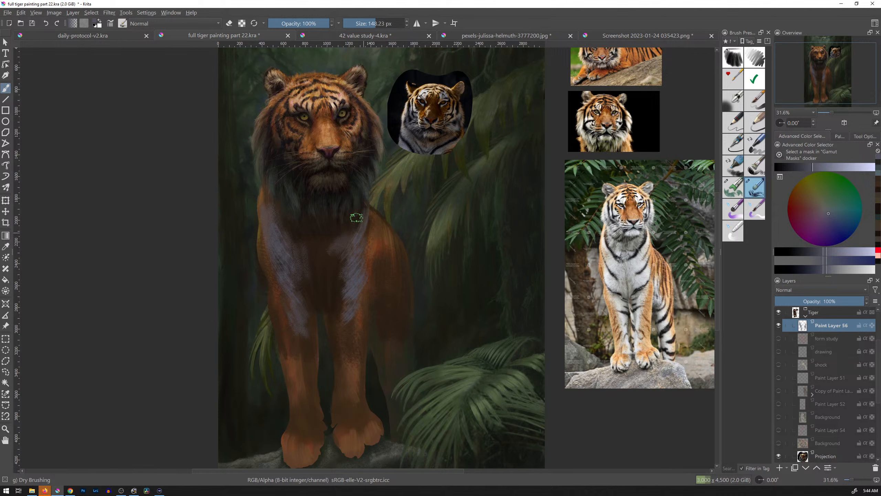
drag(348, 309, 344, 344)
drag(348, 330, 345, 364)
drag(304, 326, 308, 355)
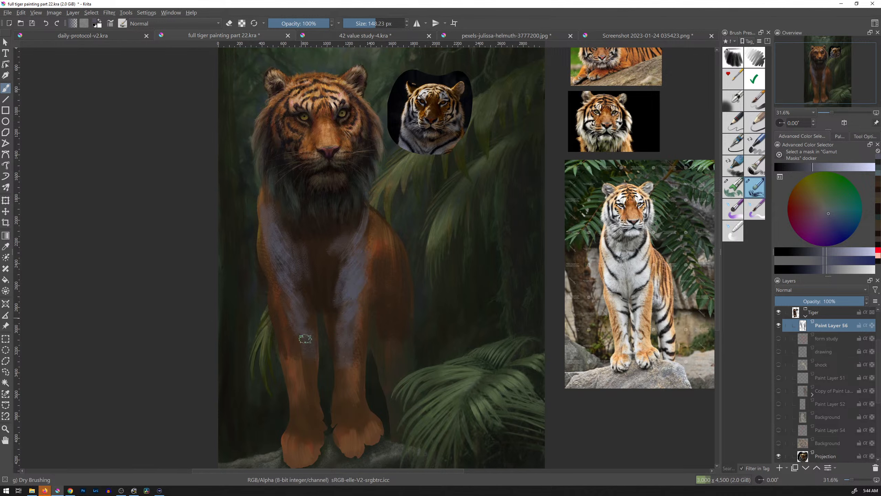
Step: Shift the colour to a slightly greenish grey and brush it over the bluish fur on both sides of the chest
drag(828, 215, 828, 206)
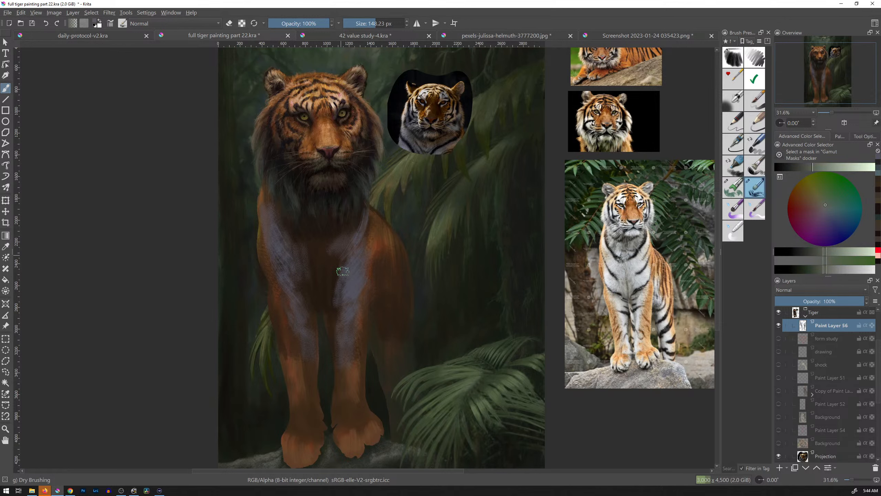
mouse_move(343, 271)
mouse_down()
mouse_move(357, 233)
mouse_move(355, 297)
mouse_move(364, 230)
mouse_move(349, 238)
mouse_move(357, 220)
mouse_up()
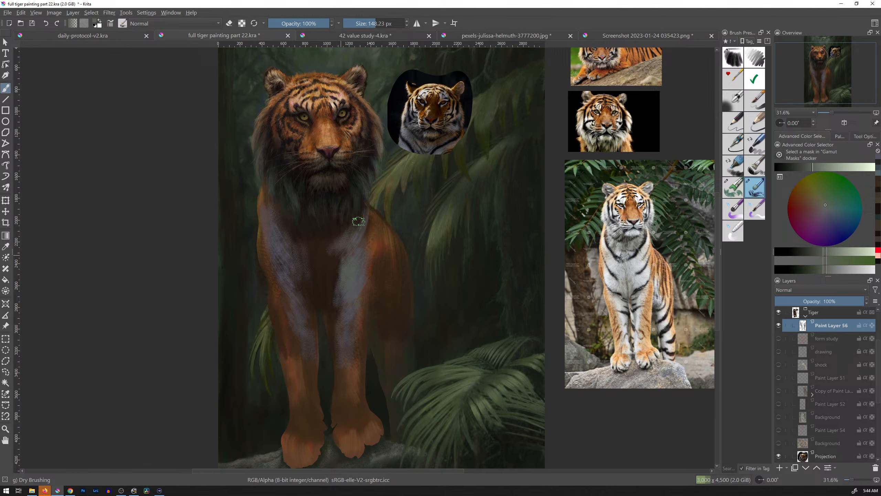
drag(280, 261, 276, 252)
mouse_move(289, 307)
mouse_down()
mouse_move(274, 254)
mouse_move(280, 291)
mouse_move(267, 259)
mouse_move(285, 297)
mouse_up()
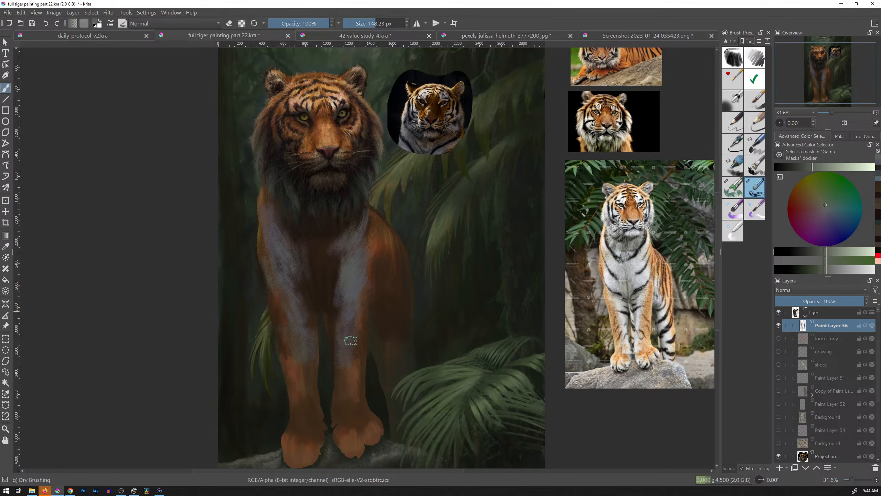
Step: Choose a darker neutral grey and shade the lower chest along the top of the inner front leg
drag(807, 169, 802, 168)
drag(825, 208, 819, 206)
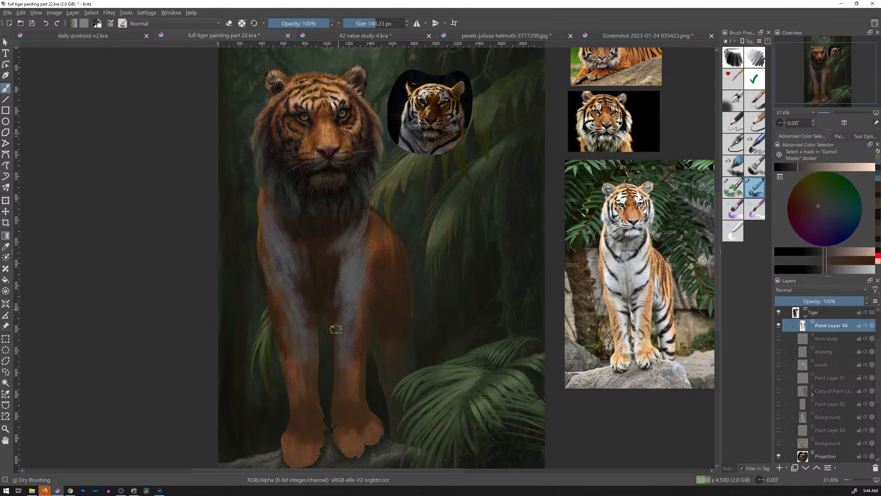
drag(335, 288, 343, 295)
click(824, 208)
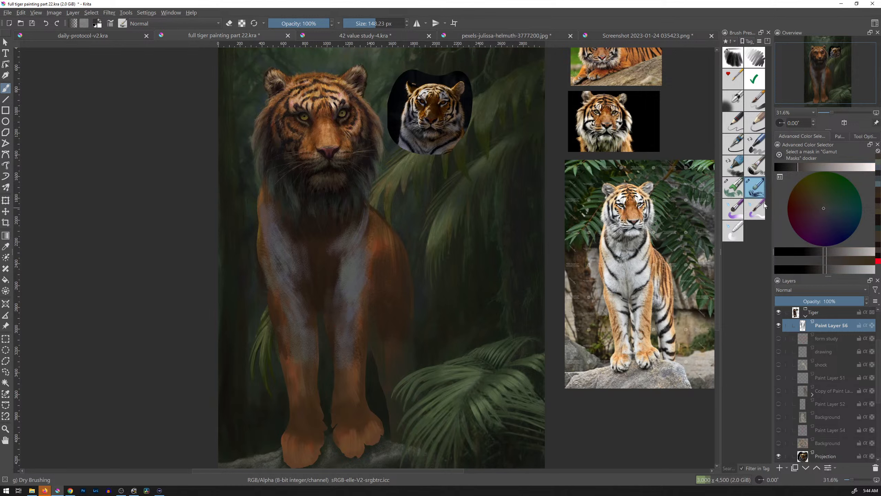
drag(333, 318, 337, 303)
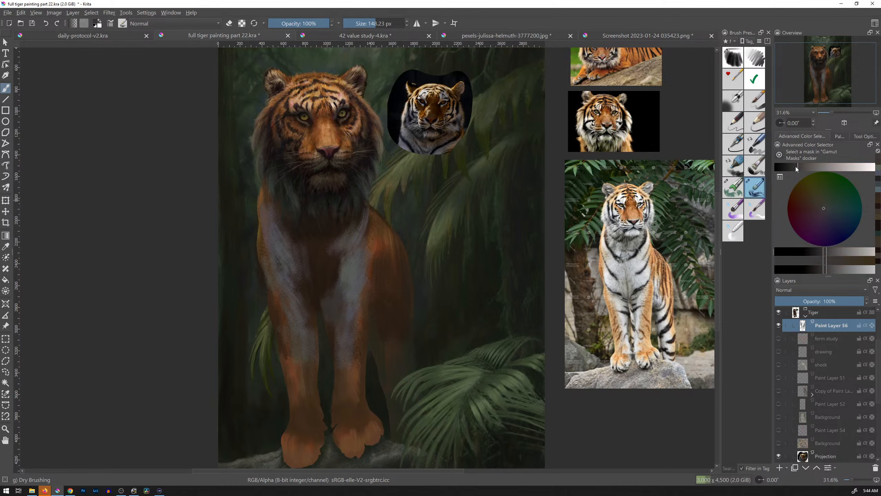
Step: Darken the grey further and shade the lower chest and the inner sides of both front legs
drag(796, 170, 791, 167)
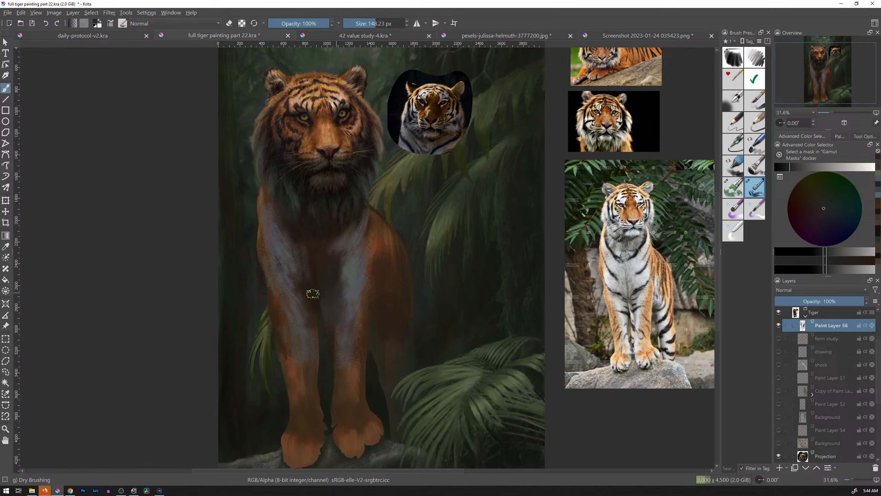
drag(308, 321, 311, 364)
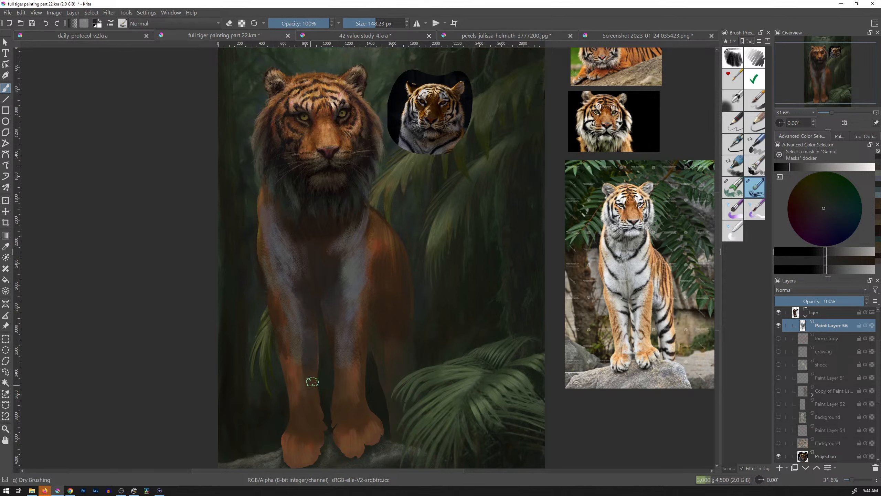
drag(344, 344, 342, 380)
drag(289, 301, 291, 295)
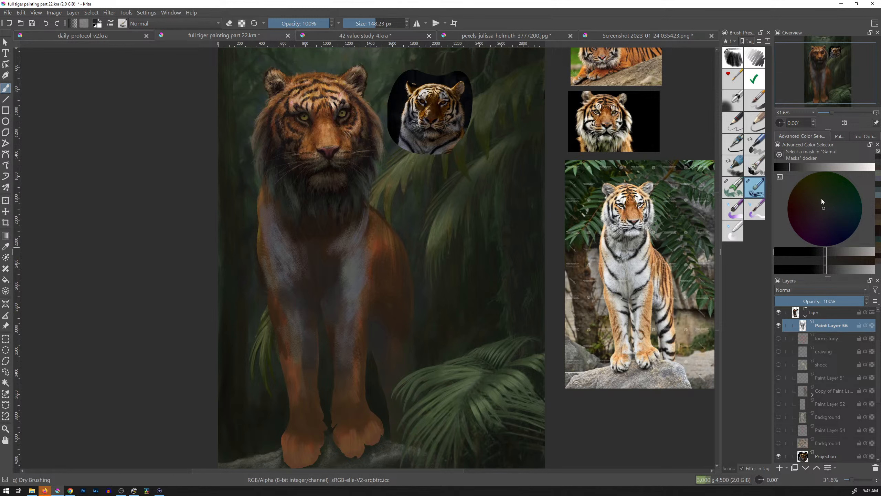
Step: Vary the neutral grey between near-black and mid-dark, and shade the tiger's lower chest and the fur beneath the mane
click(784, 167)
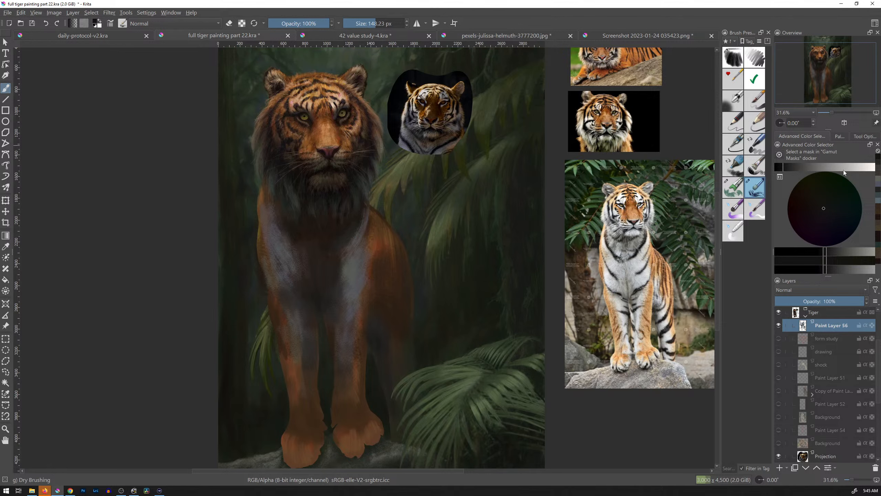
click(800, 168)
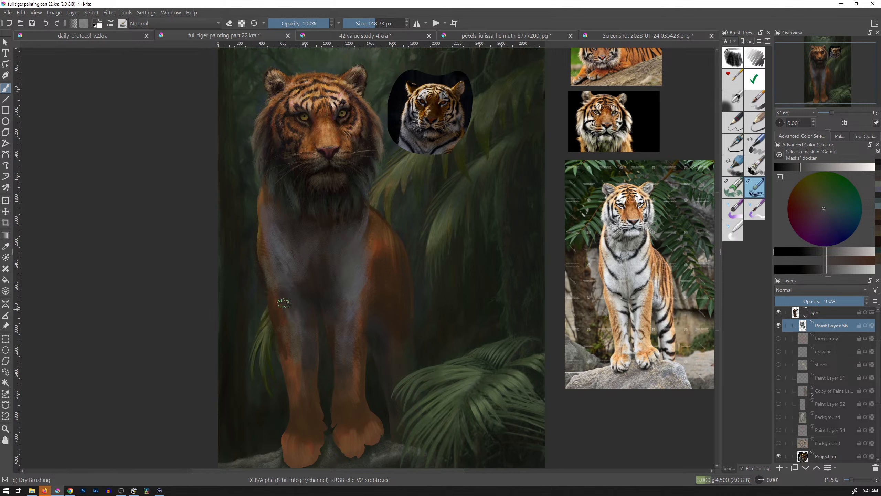
drag(801, 170, 789, 168)
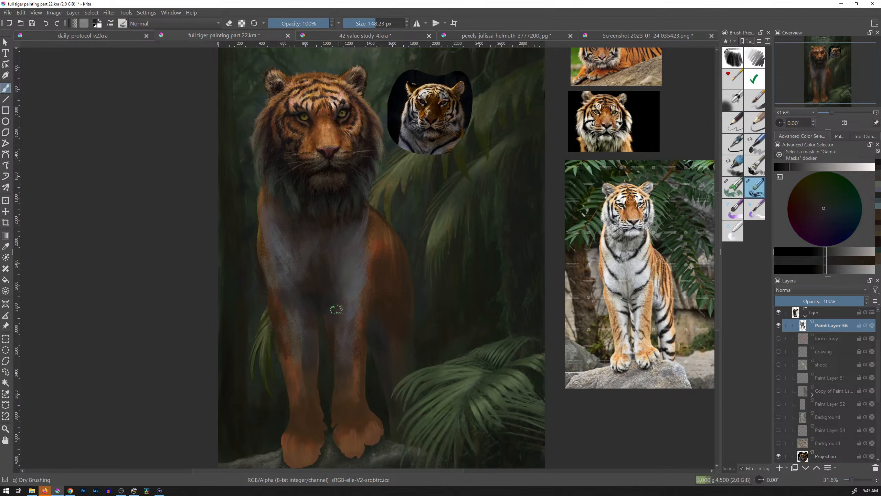
mouse_move(354, 280)
mouse_down()
mouse_move(325, 300)
mouse_move(353, 277)
mouse_move(335, 295)
mouse_move(346, 278)
mouse_move(314, 296)
mouse_up()
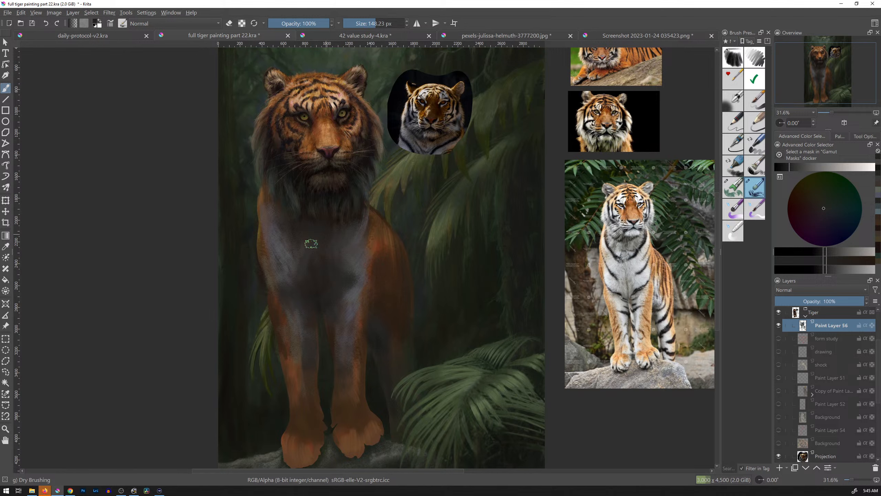
click(785, 168)
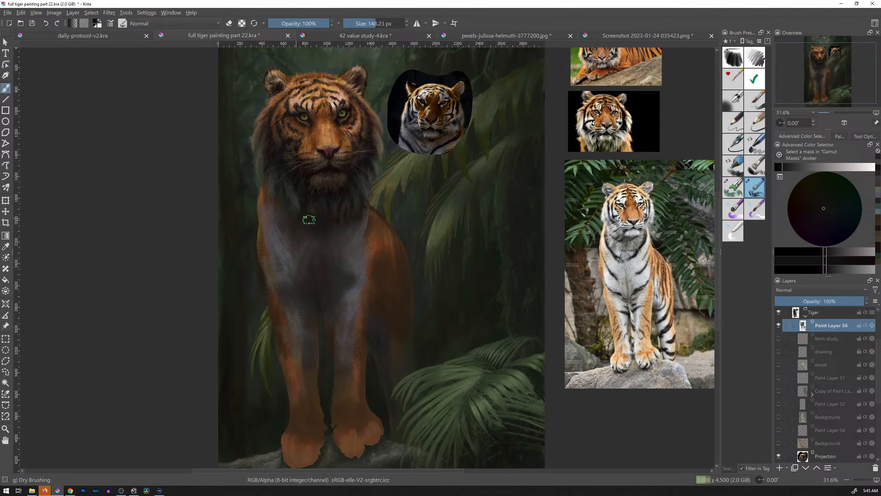
drag(308, 221, 344, 238)
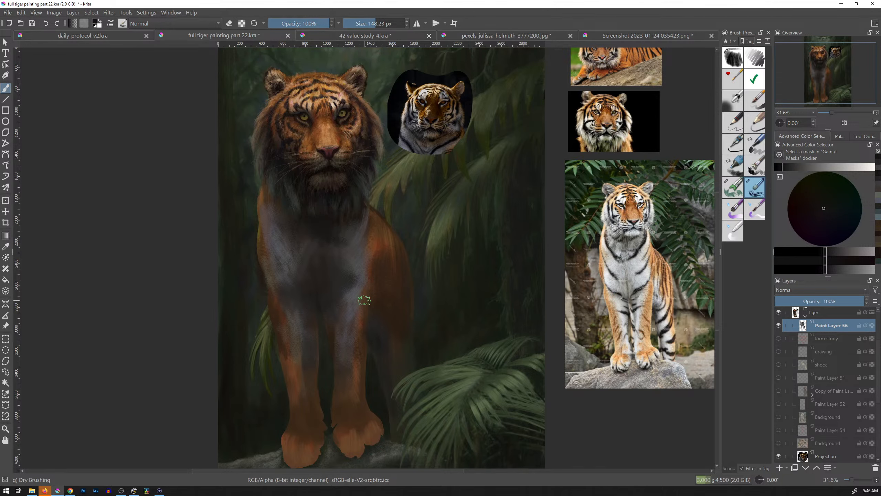
Step: Move Paint Layer 56 down the layer stack so it sits directly below Paint Layer 50
click(806, 468)
click(805, 468)
click(806, 469)
click(806, 468)
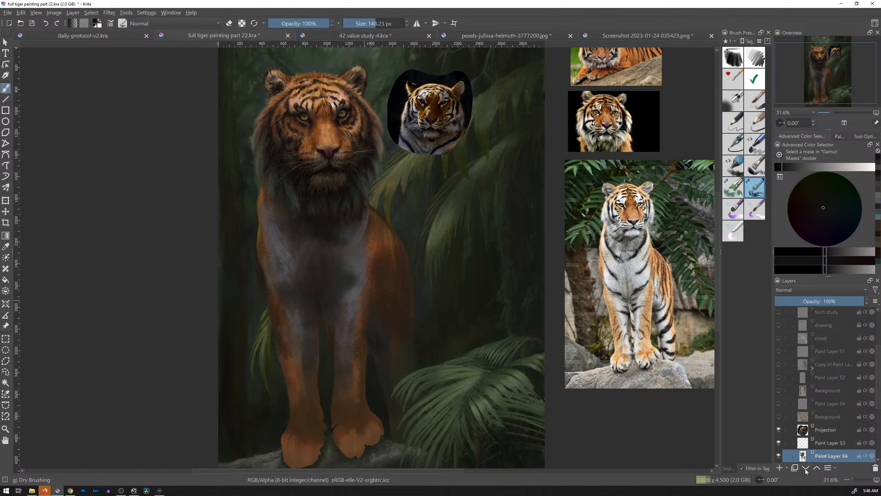
click(806, 469)
click(806, 470)
click(807, 470)
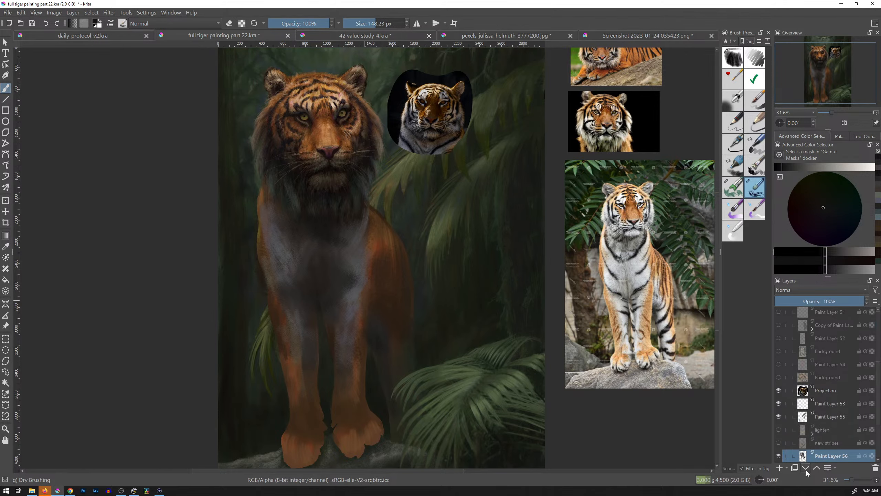
click(807, 471)
click(807, 471)
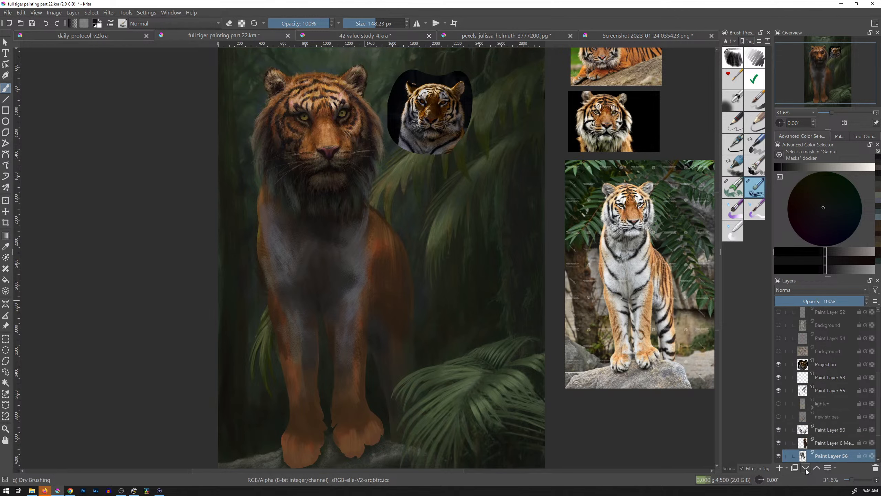
click(818, 469)
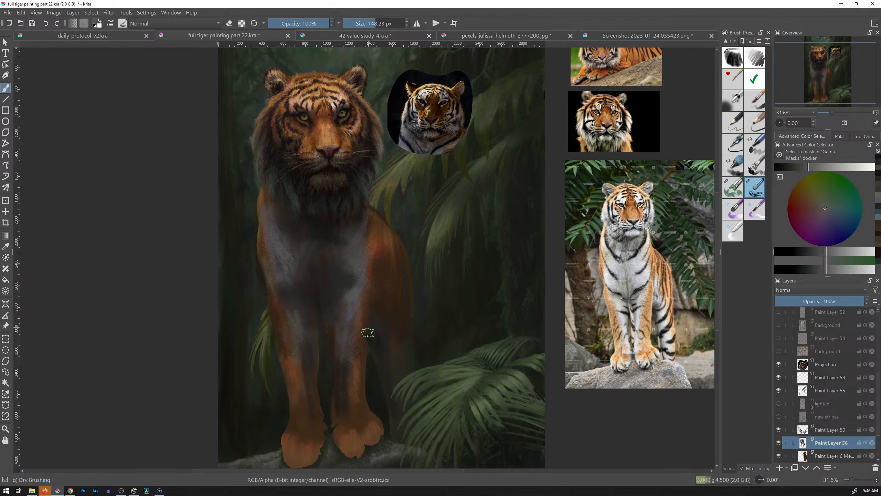
Step: Choose a mid-dark neutral grey and dry-brush it over the toes of both front paws
click(805, 168)
drag(805, 169, 796, 168)
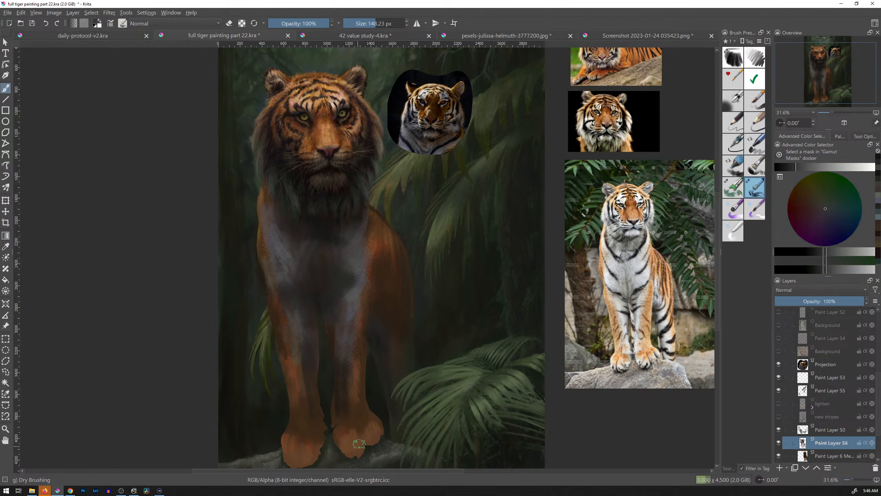
mouse_move(354, 453)
mouse_down()
mouse_move(373, 423)
mouse_move(382, 437)
mouse_up()
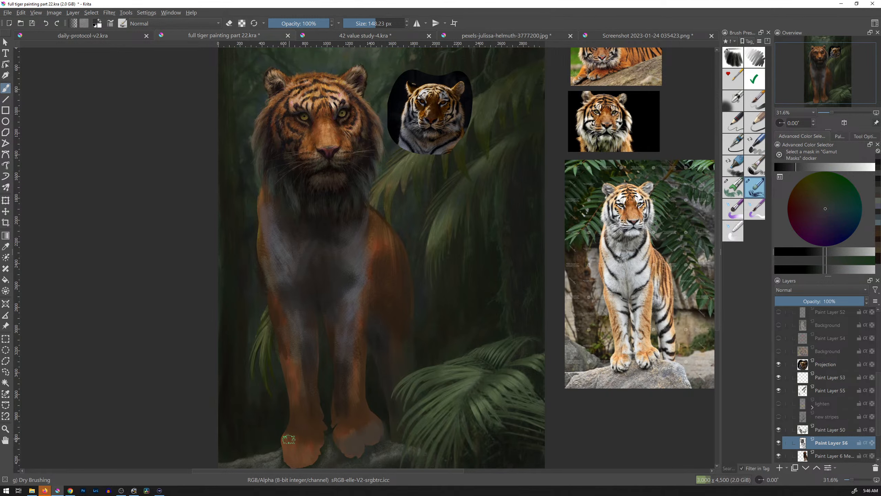
mouse_move(289, 440)
mouse_down()
mouse_move(290, 462)
mouse_move(303, 464)
mouse_move(316, 451)
mouse_up()
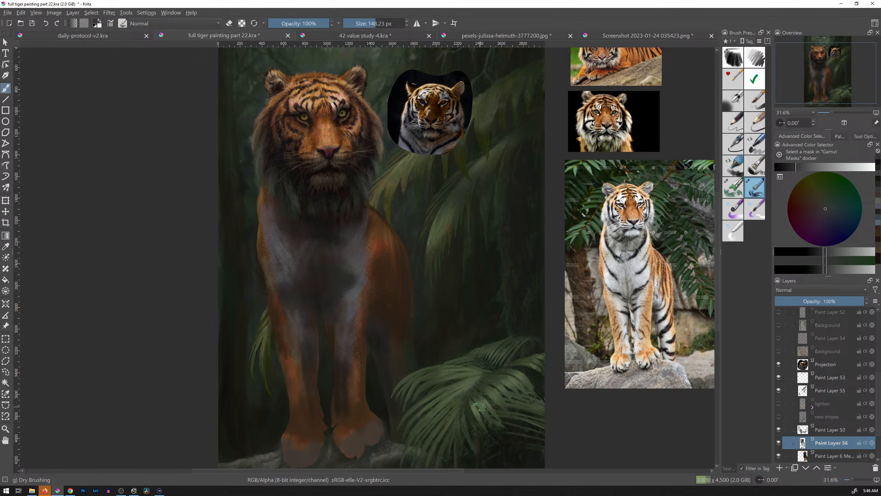
Step: Darken the grey and shade the inner side of the right-hand paw and the lower edges of both front paws
drag(791, 168, 786, 167)
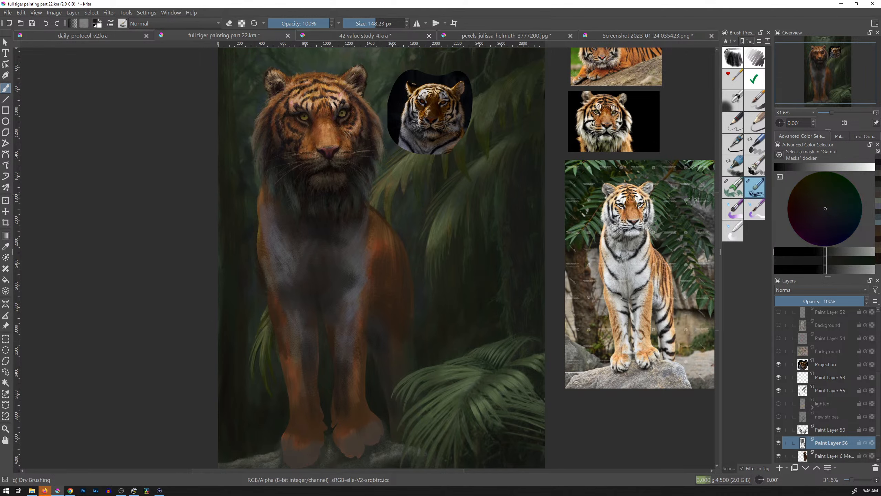
drag(333, 399, 346, 435)
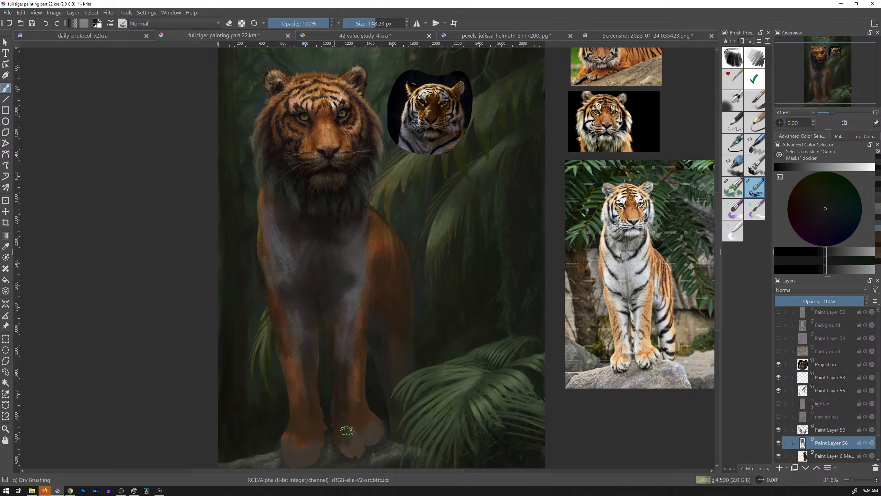
drag(341, 401, 358, 437)
mouse_move(292, 457)
mouse_down()
mouse_move(349, 425)
mouse_move(339, 449)
mouse_move(365, 445)
mouse_up()
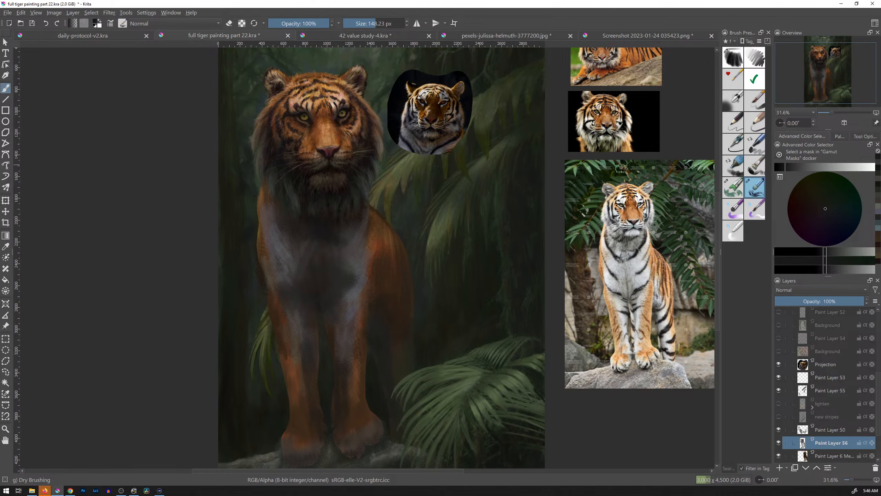
Step: Sample orange-brown from the tiger head reference, brush the outer front leg, then mute the colour and tone down both lower front legs
ctrl+click(465, 130)
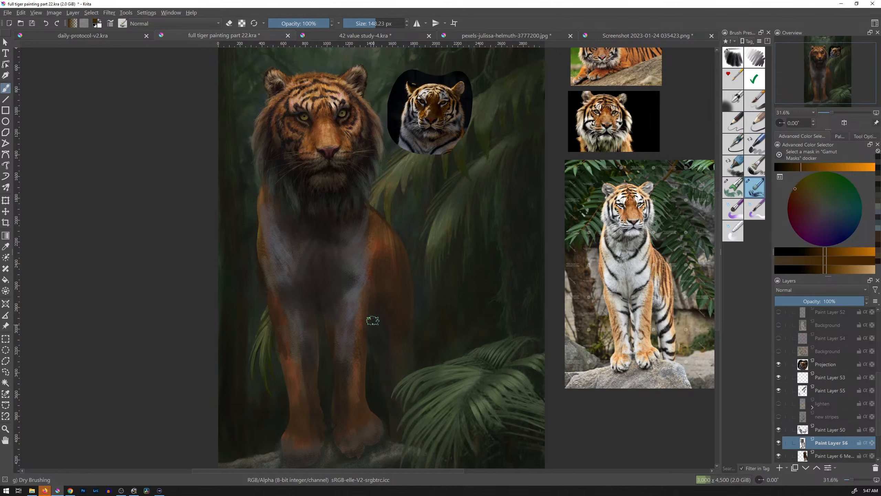
drag(373, 321, 366, 302)
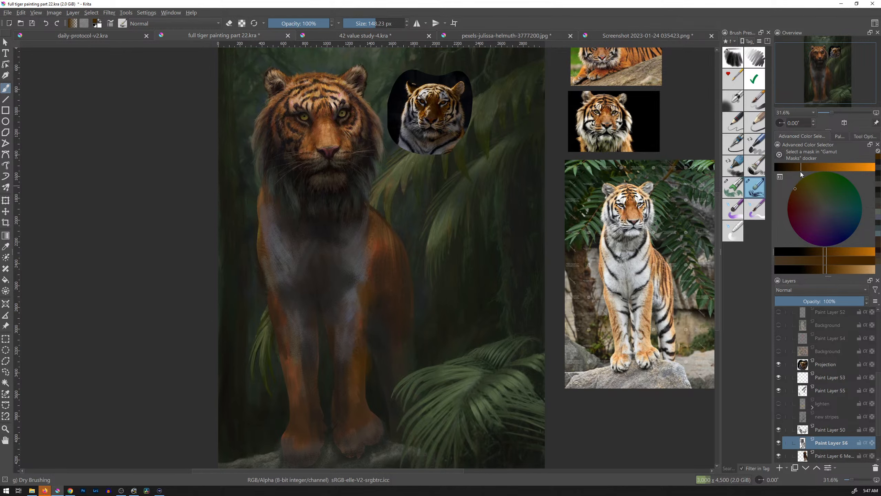
drag(798, 196, 807, 199)
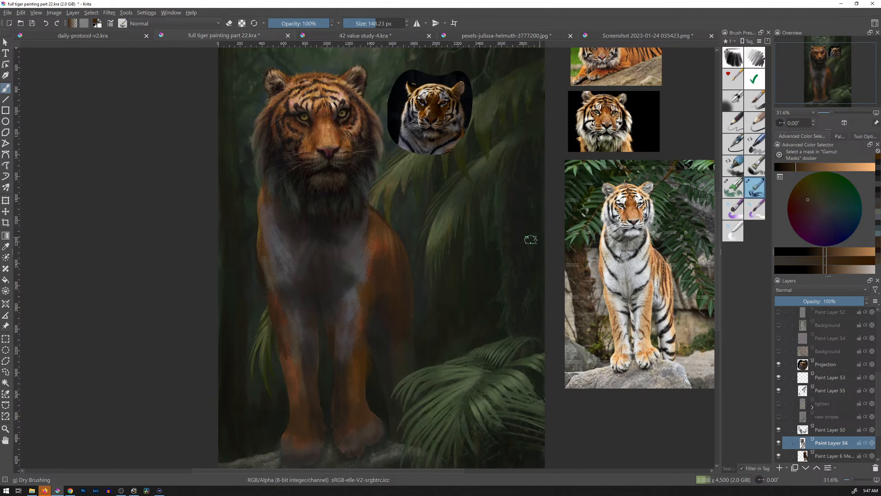
click(810, 204)
drag(360, 376, 356, 409)
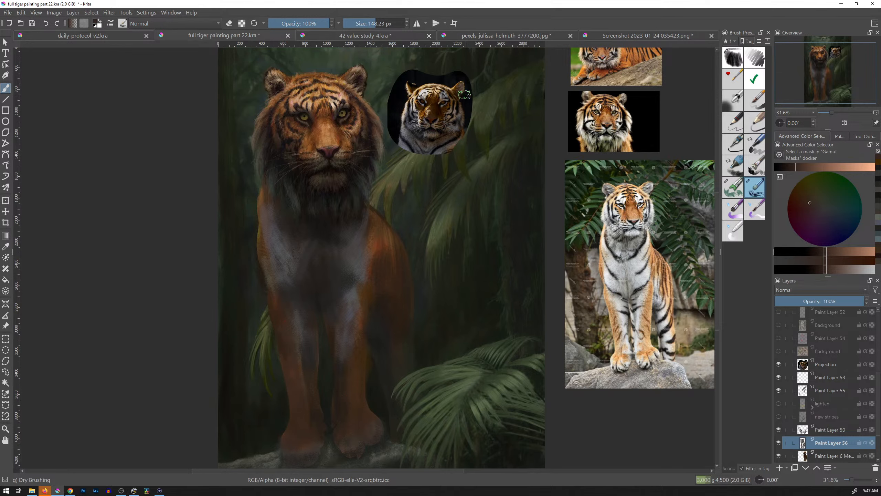
Step: Sample orange from the tiger head reference, mute it to a dark reddish brown, and brush it over the hind leg and lower front legs
ctrl+click(451, 106)
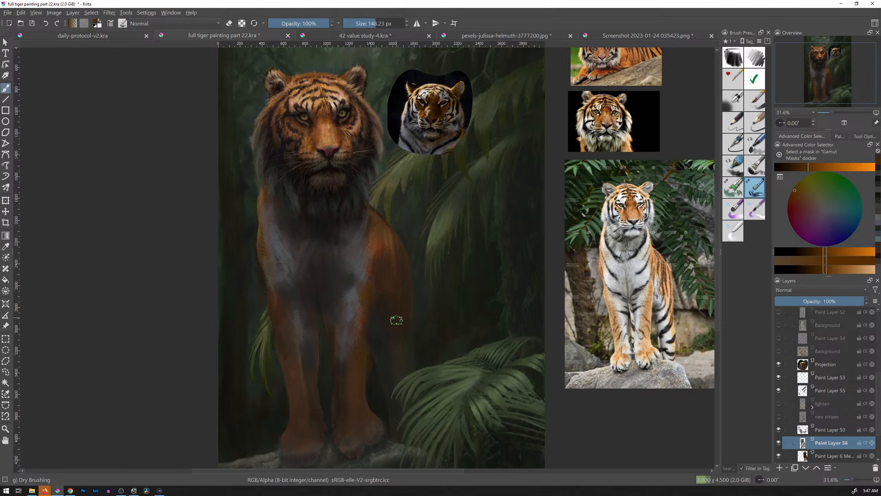
drag(799, 196, 817, 211)
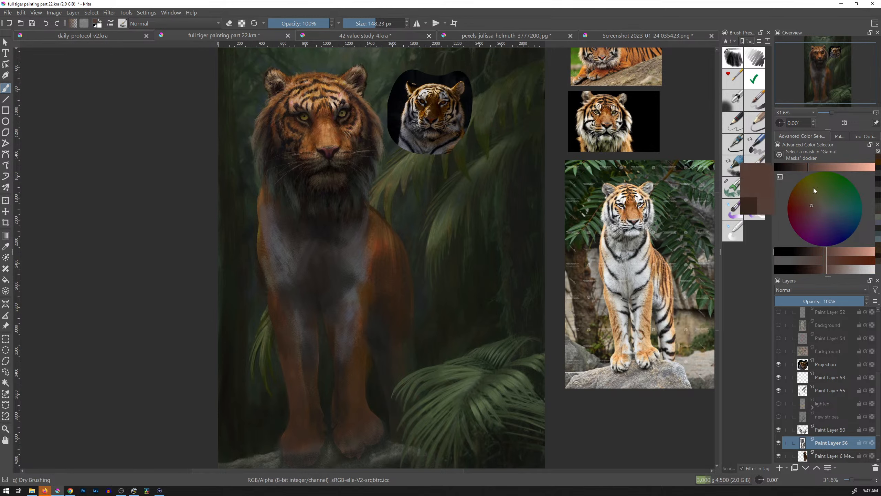
drag(807, 167, 801, 167)
mouse_move(395, 326)
mouse_down()
mouse_move(398, 316)
mouse_move(392, 330)
mouse_move(402, 374)
mouse_move(413, 377)
mouse_up()
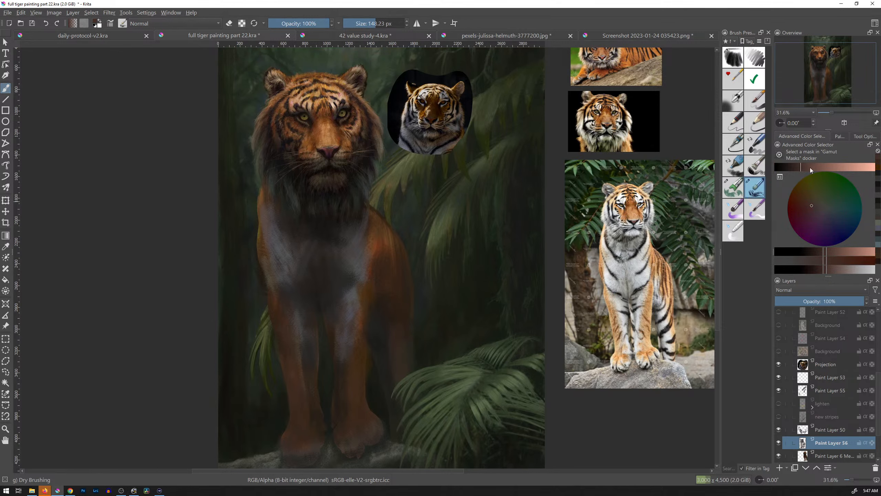
click(794, 167)
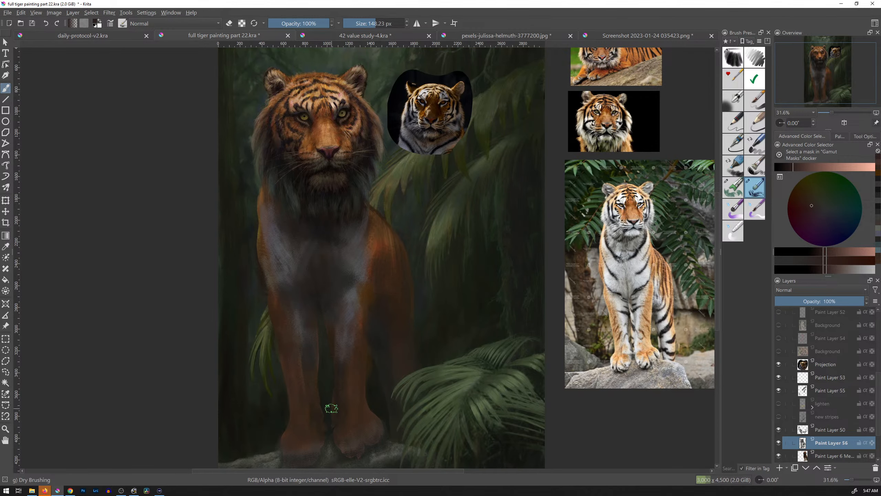
Step: Blend the orange flank, shoulder and front-leg fur into the grey fur using colours sampled from the tiger's body
ctrl+click(402, 266)
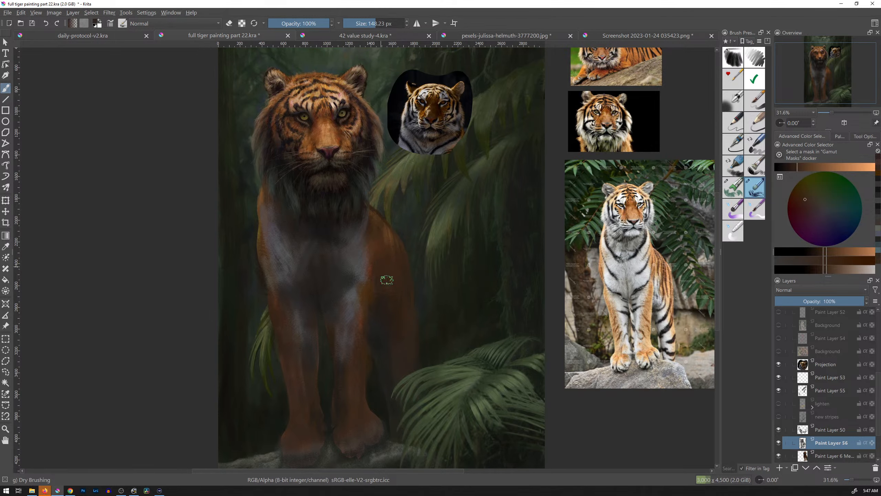
ctrl+click(369, 271)
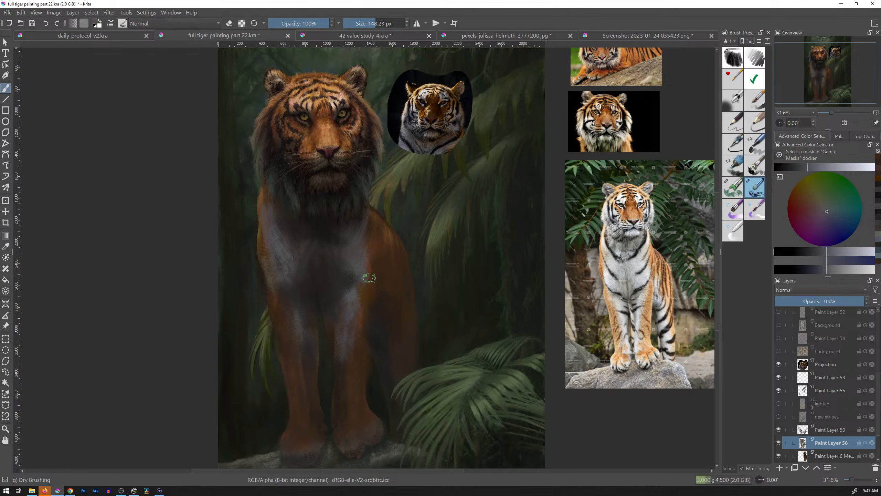
ctrl+click(363, 276)
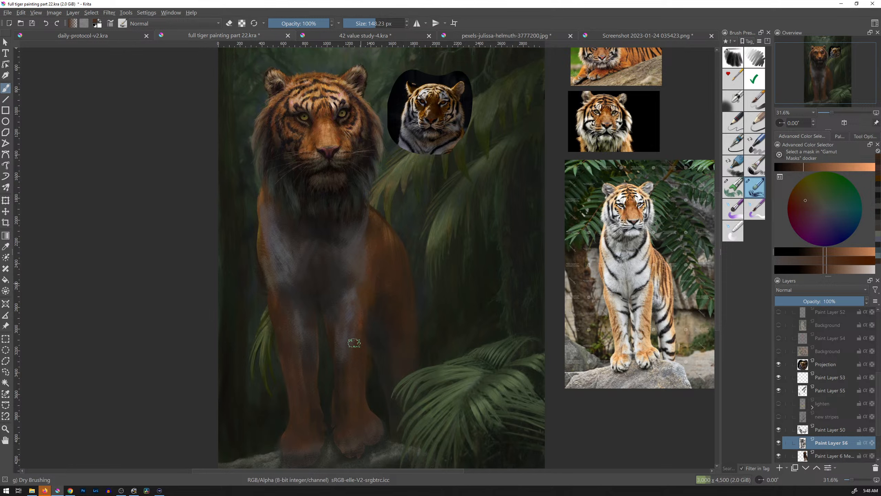
ctrl+click(351, 368)
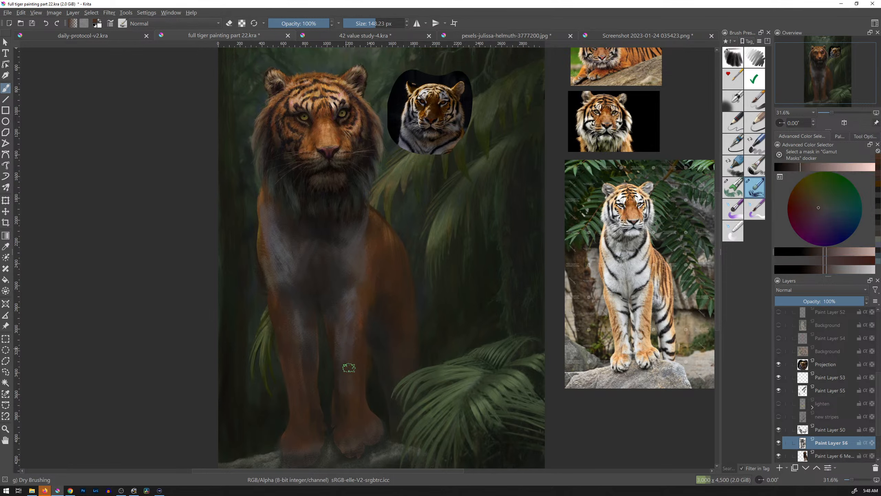
ctrl+click(299, 331)
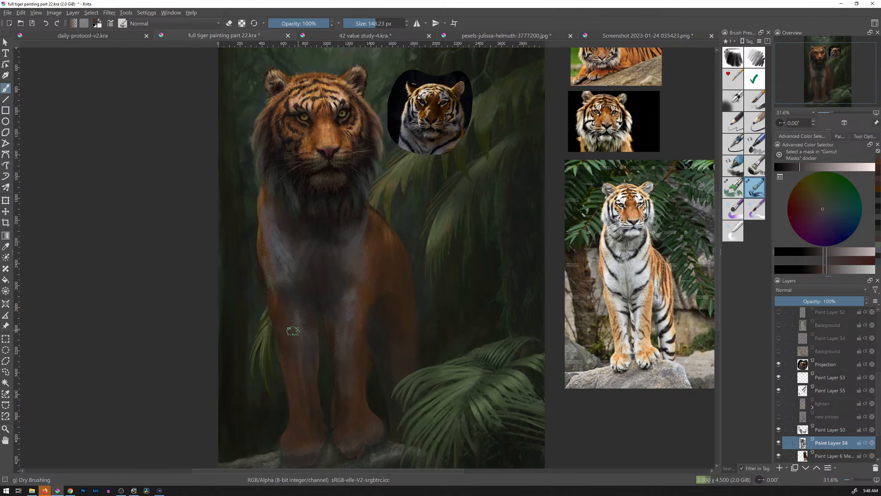
ctrl+click(268, 260)
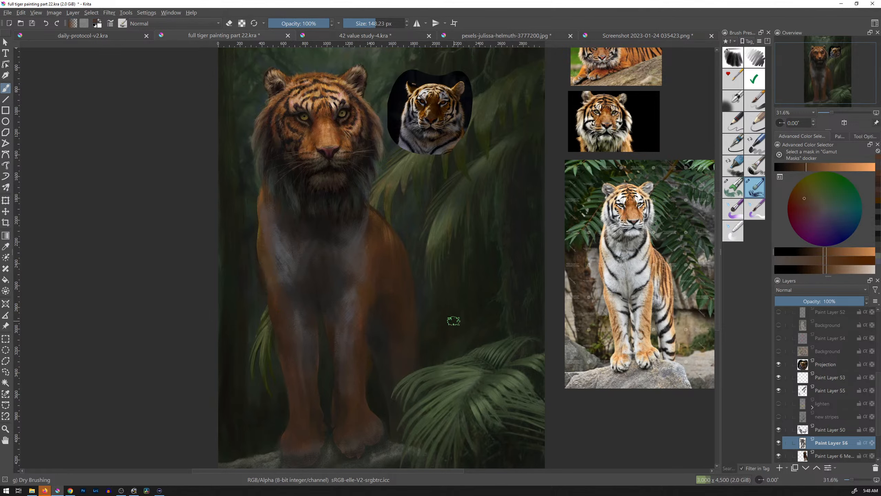
Step: Sketch a bright red staircase line with the writing brush over the dark foliage beside the tiger, adding a deep dip before the last step
click(732, 149)
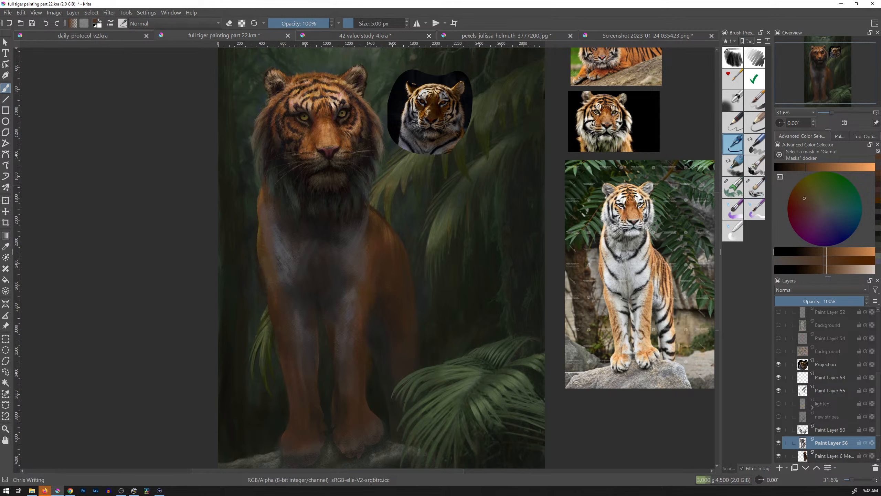
drag(808, 167, 874, 168)
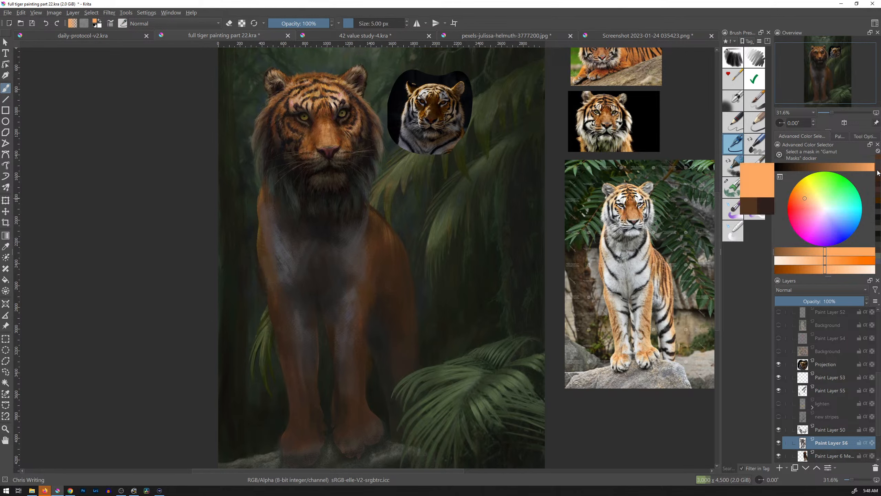
drag(805, 201, 788, 204)
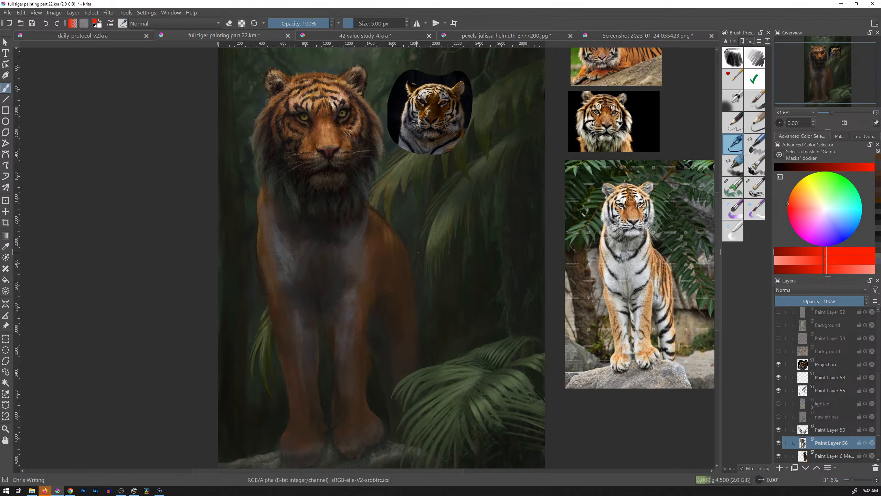
drag(426, 251, 430, 252)
key(ctrl+z)
key(1)
mouse_move(601, 208)
mouse_down()
mouse_move(409, 275)
mouse_move(373, 275)
mouse_up()
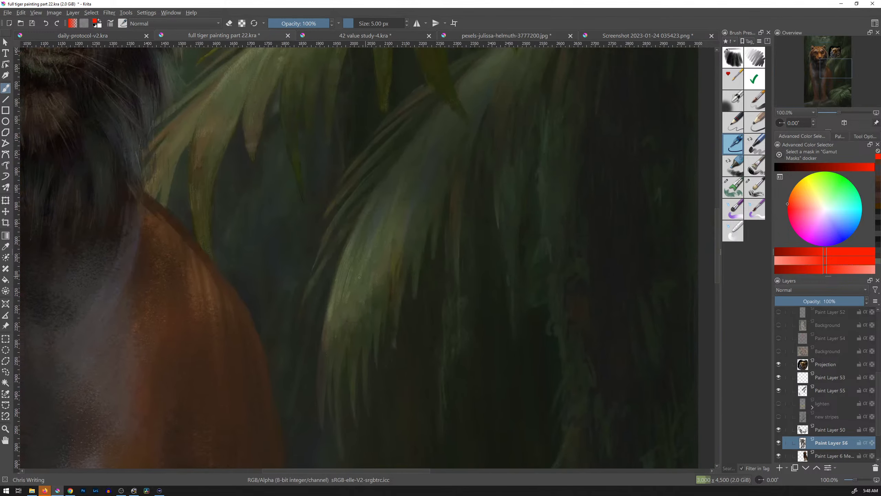
drag(298, 270, 349, 268)
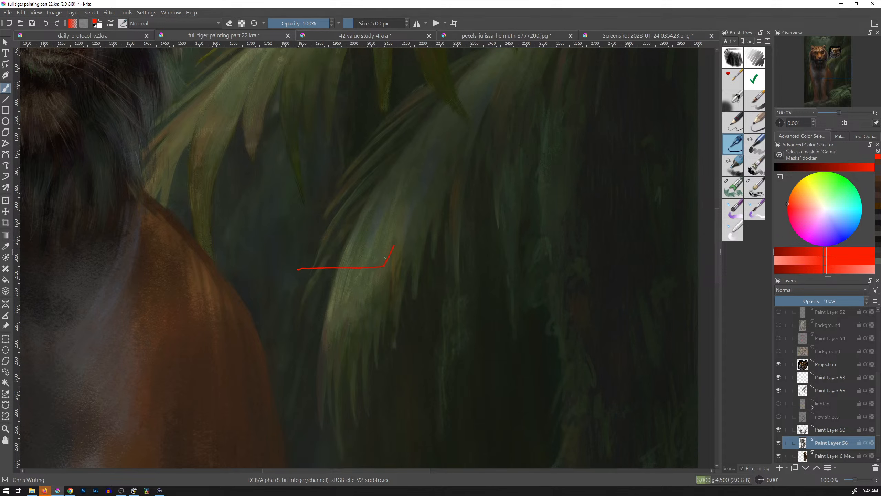
drag(381, 261, 387, 248)
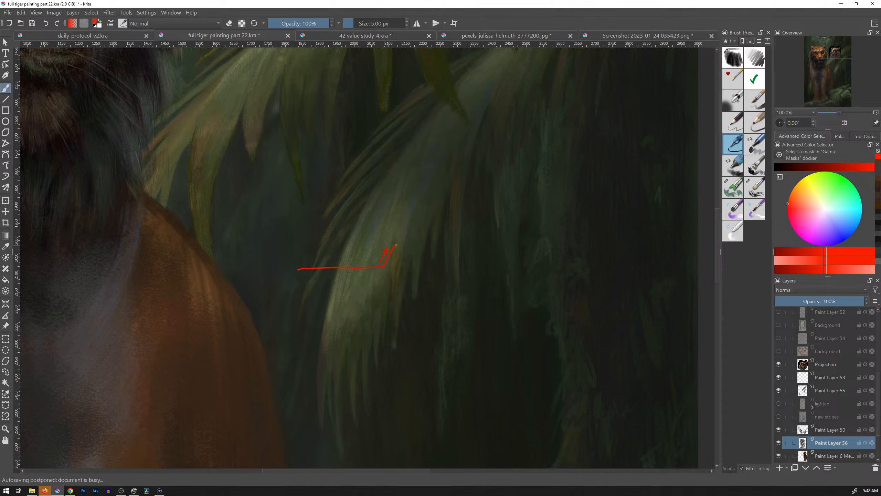
mouse_move(424, 244)
mouse_down()
mouse_move(446, 244)
mouse_move(456, 225)
mouse_move(502, 222)
mouse_move(511, 210)
mouse_move(560, 208)
mouse_up()
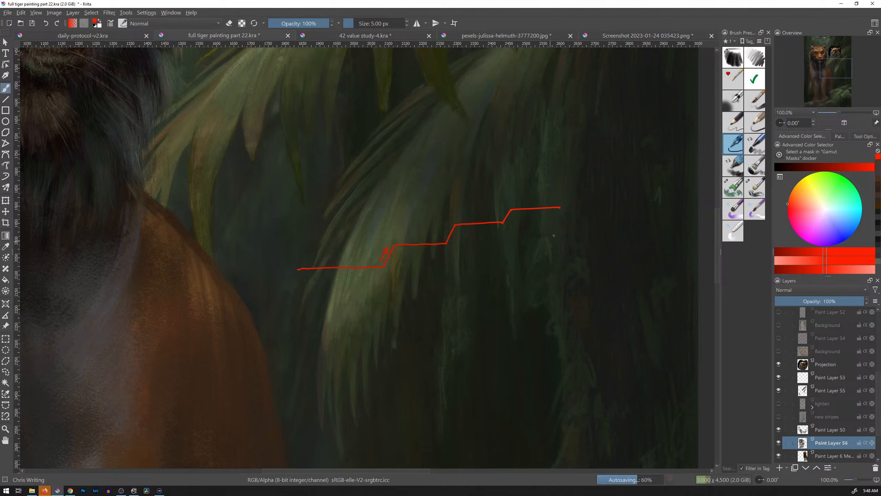
drag(560, 208, 578, 267)
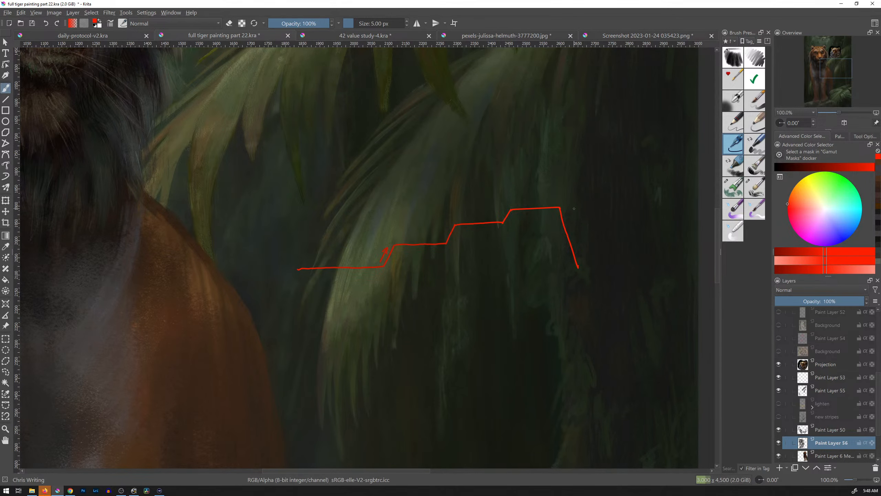
mouse_move(578, 267)
mouse_down()
mouse_move(584, 181)
mouse_move(675, 179)
mouse_up()
drag(561, 208, 579, 186)
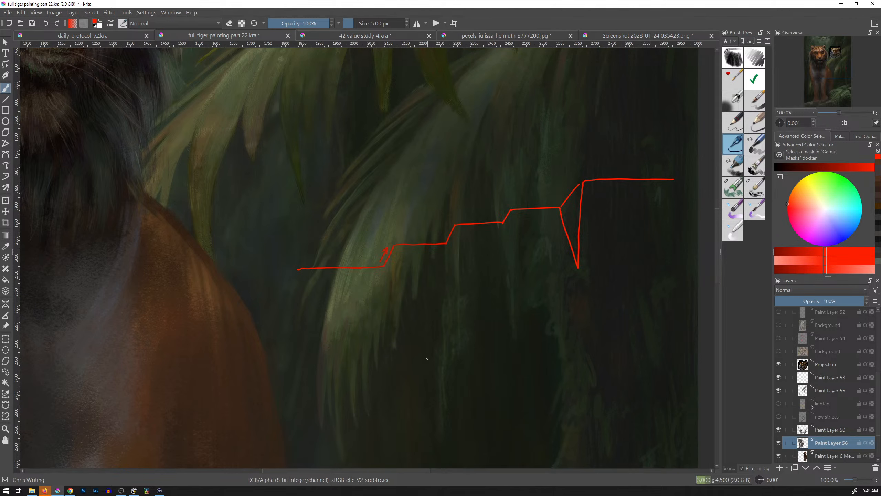
Step: Undo all the strokes of the red staircase sketch
key(ctrl+z)
key(ctrl+z)
key(ctrl+z)
key(ctrl+z)
key(ctrl+z)
key(ctrl+z)
key(ctrl+z)
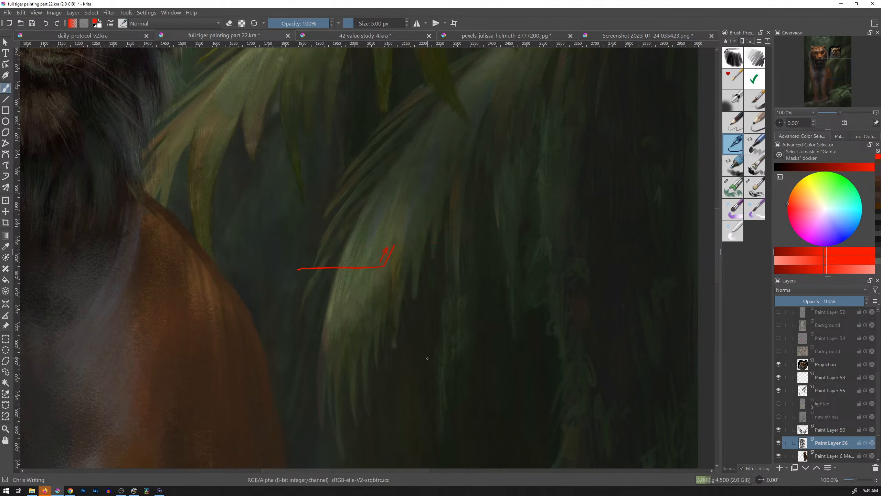
key(ctrl+z)
key(ctrl+z)
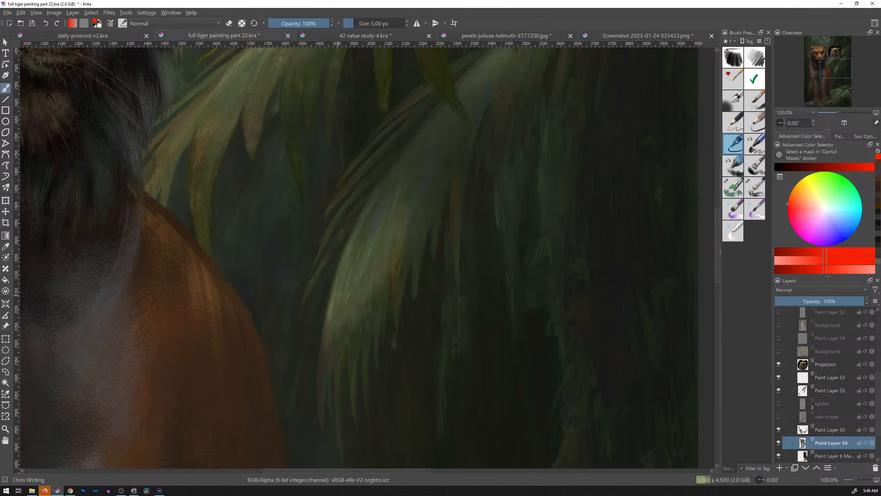
Step: Draw a red diagram with a horizontal arrow from point B through point C and a stepped line climbing above it with its own arrow
drag(340, 299, 630, 298)
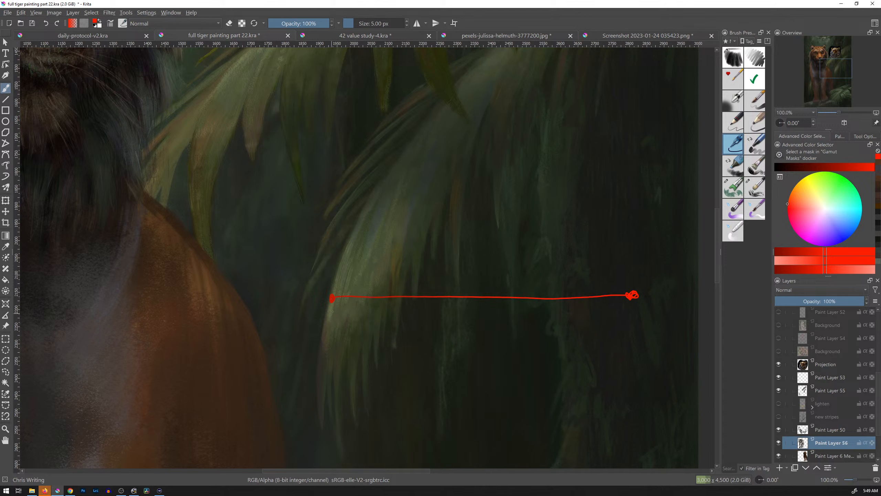
drag(332, 311, 330, 323)
drag(637, 308, 640, 313)
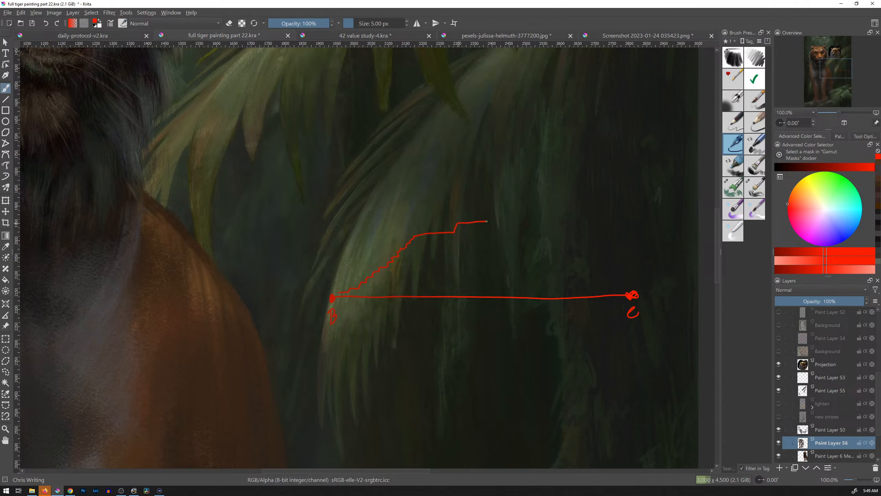
mouse_move(499, 213)
mouse_down()
mouse_move(614, 198)
mouse_move(619, 186)
mouse_move(678, 184)
mouse_up()
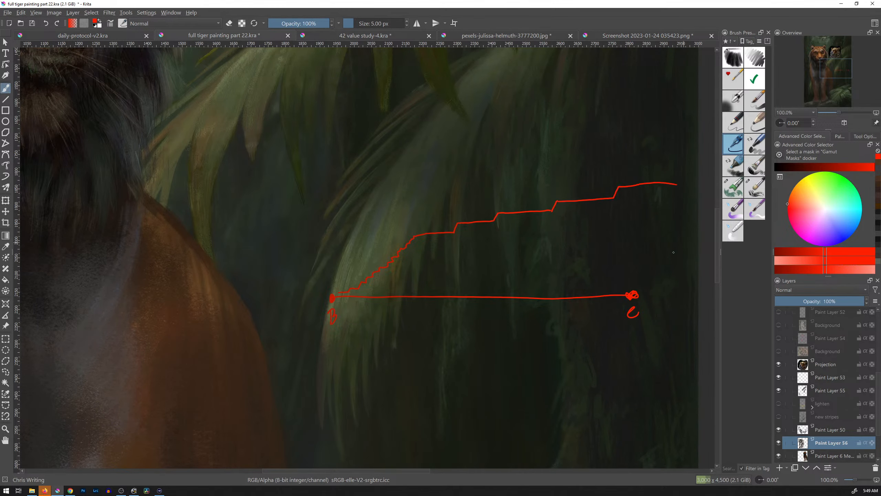
drag(641, 295, 691, 289)
mouse_move(673, 287)
mouse_down()
mouse_move(692, 287)
mouse_move(673, 302)
mouse_up()
mouse_move(422, 253)
mouse_down()
mouse_move(430, 241)
mouse_move(421, 272)
mouse_up()
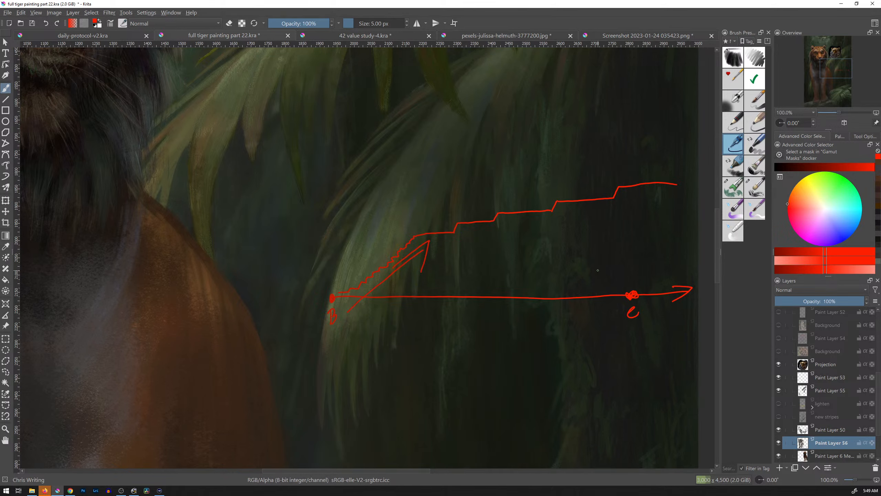
Step: Select the red B-to-C diagram with a freehand outline, delete it and clear the selection
key(l)
mouse_move(437, 341)
mouse_down()
mouse_move(401, 357)
mouse_move(347, 240)
mouse_move(633, 135)
mouse_move(705, 191)
mouse_move(701, 310)
mouse_move(481, 384)
mouse_up()
key(Delete)
key(ctrl+shift+a)
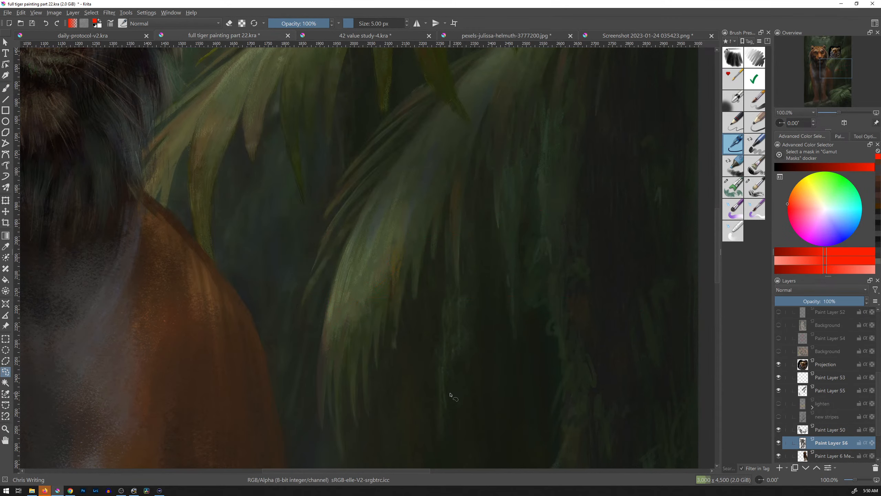
Step: Sample a near-black grey from the tiger's chest and dry-brush it over the lower chest and inner front leg
key(b)
drag(500, 211, 480, 250)
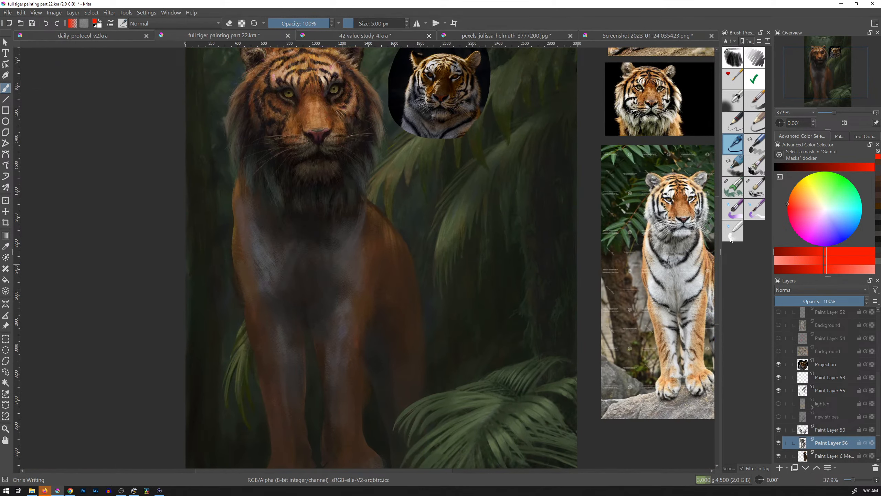
click(755, 188)
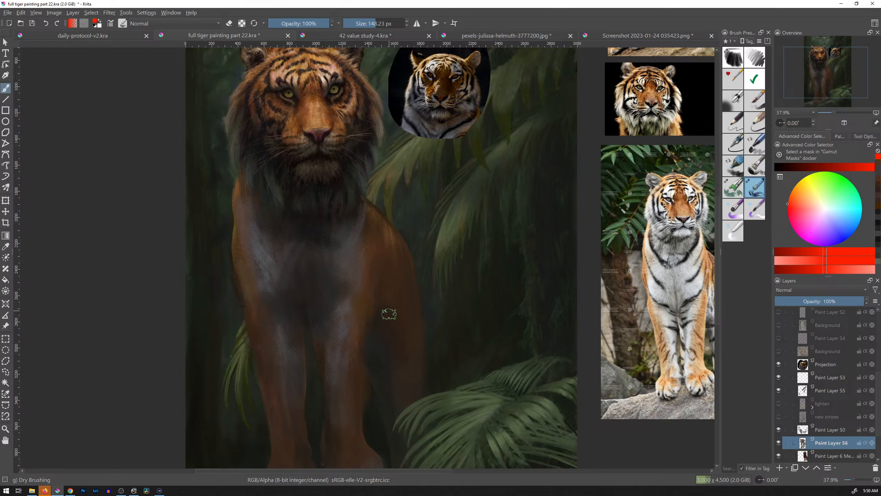
ctrl+click(328, 245)
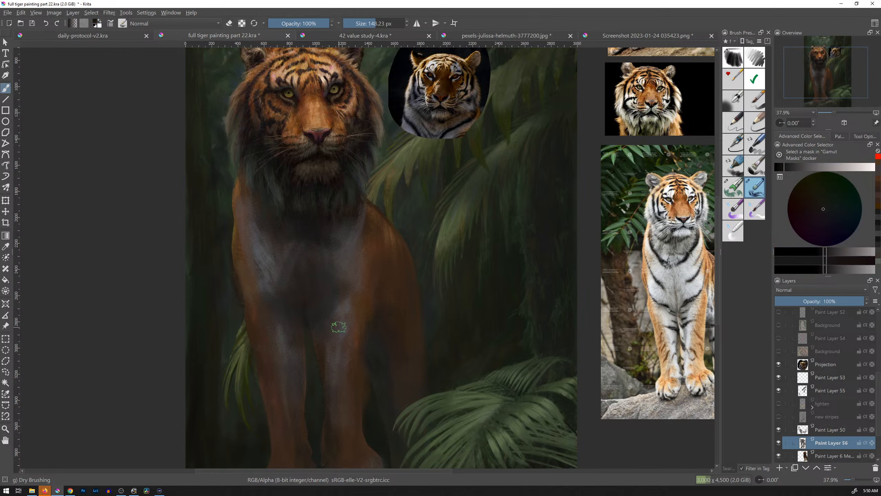
mouse_move(306, 296)
mouse_down()
mouse_move(315, 318)
mouse_move(294, 336)
mouse_move(297, 348)
mouse_move(281, 300)
mouse_move(288, 323)
mouse_move(299, 288)
mouse_move(309, 315)
mouse_move(325, 306)
mouse_move(329, 392)
mouse_move(330, 381)
mouse_move(301, 419)
mouse_move(291, 358)
mouse_up()
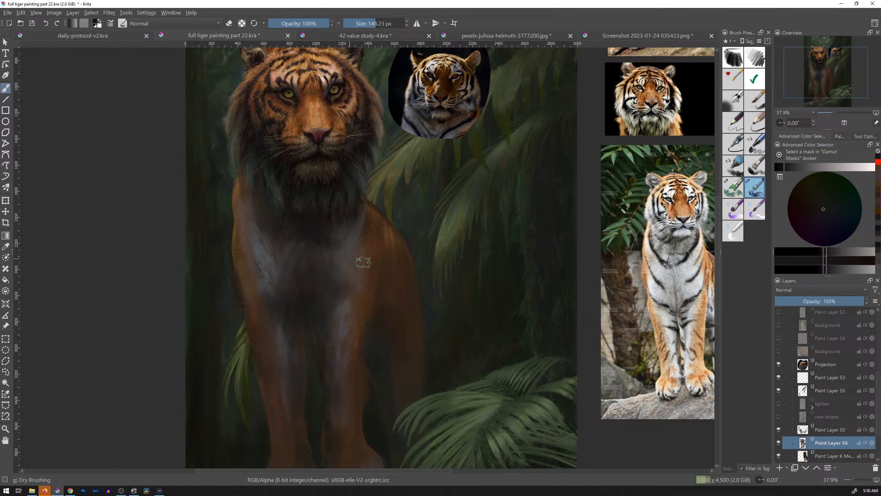
Step: Paint curved dark stripes across both sides of the chest and up to the shoulder with the Textured Crease brush
click(731, 190)
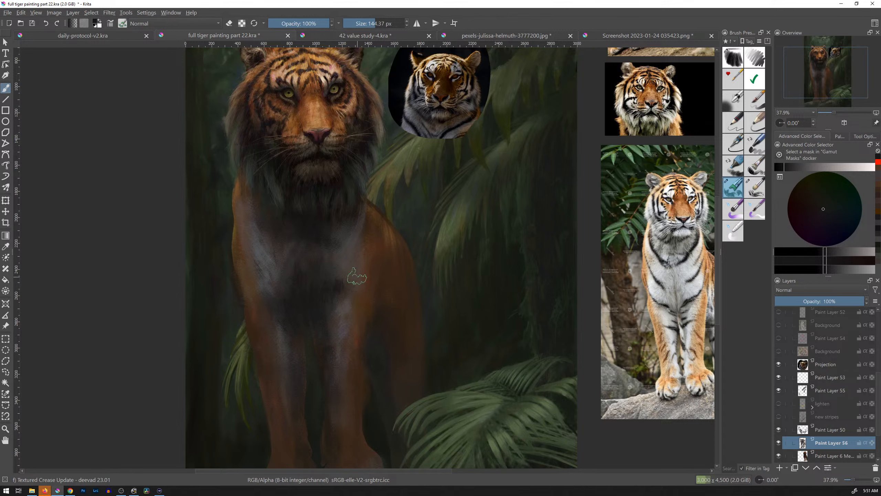
drag(334, 295, 312, 311)
drag(355, 271, 315, 312)
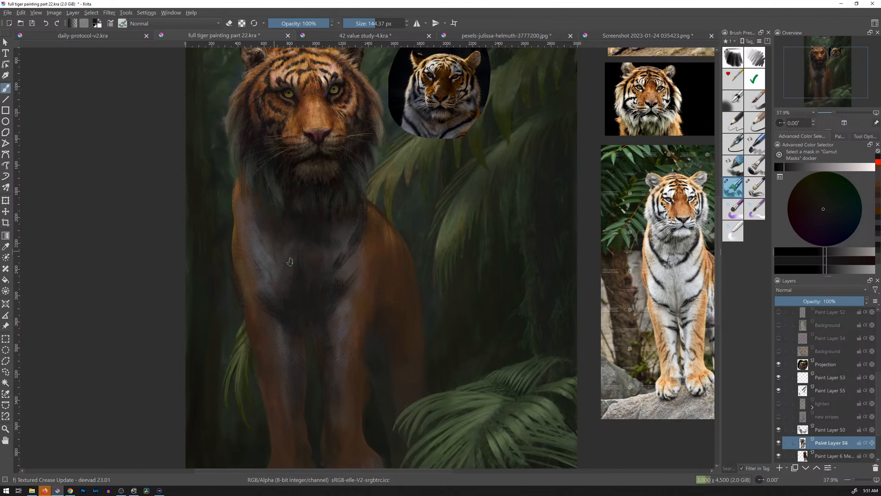
drag(277, 260, 248, 238)
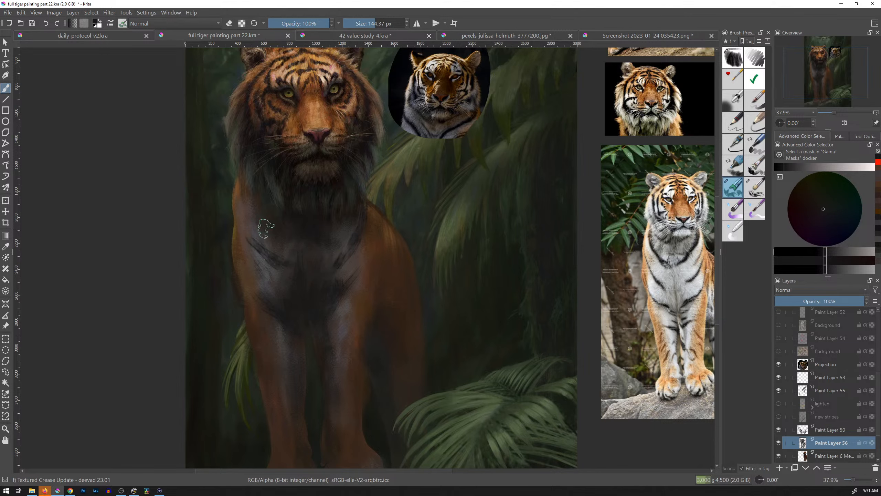
drag(242, 188, 248, 229)
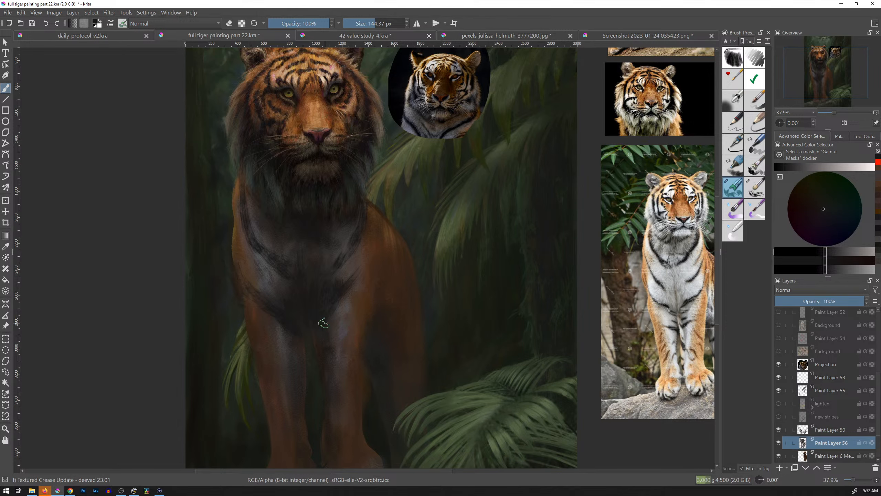
Step: Paint dark stripes on the front legs, hind leg and flank, reducing the brush to 55.43 px for the finer shoulder stripes
drag(379, 326, 372, 253)
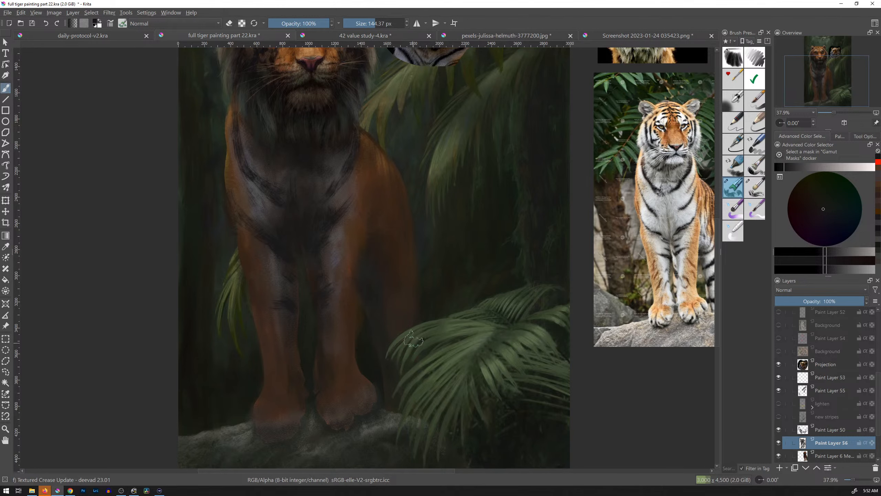
drag(439, 298, 382, 301)
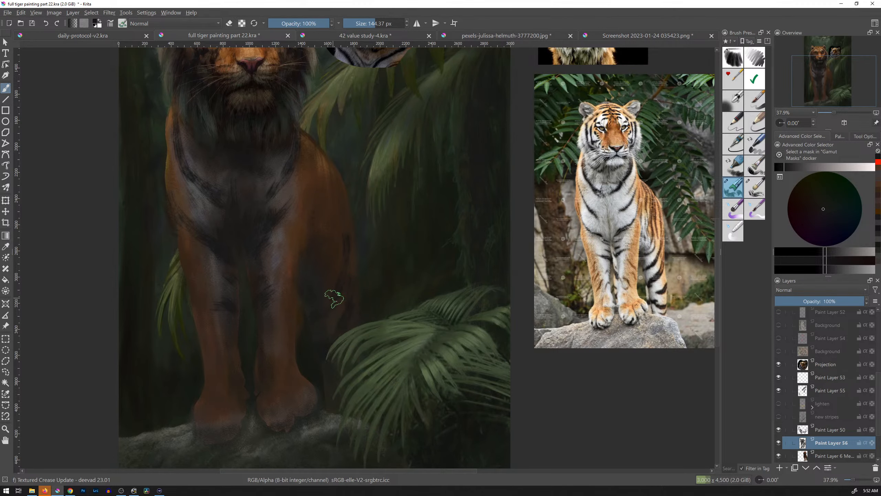
key(bracketleft)
key(bracketleft)
key(bracketleft)
key(bracketleft)
key(bracketleft)
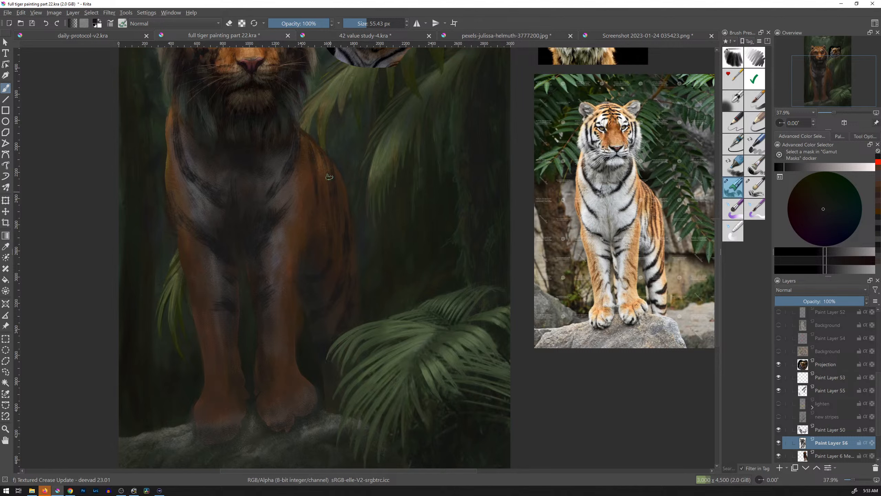
drag(305, 151, 308, 169)
drag(300, 134, 300, 164)
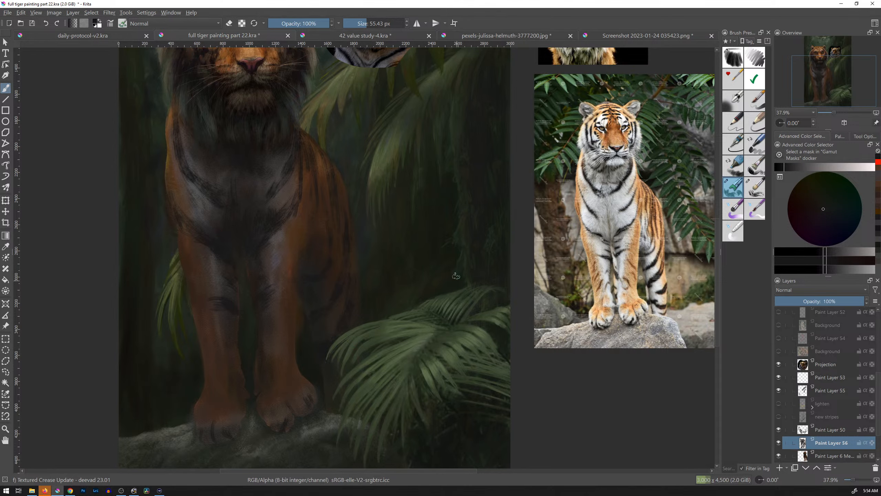
Step: Sample dark greys from the inset tiger head reference and brush them over the chest and neck fur with a 74.26 px brush
mouse_move(434, 192)
mouse_down()
mouse_move(421, 233)
mouse_move(431, 234)
mouse_move(420, 296)
mouse_move(431, 266)
mouse_up()
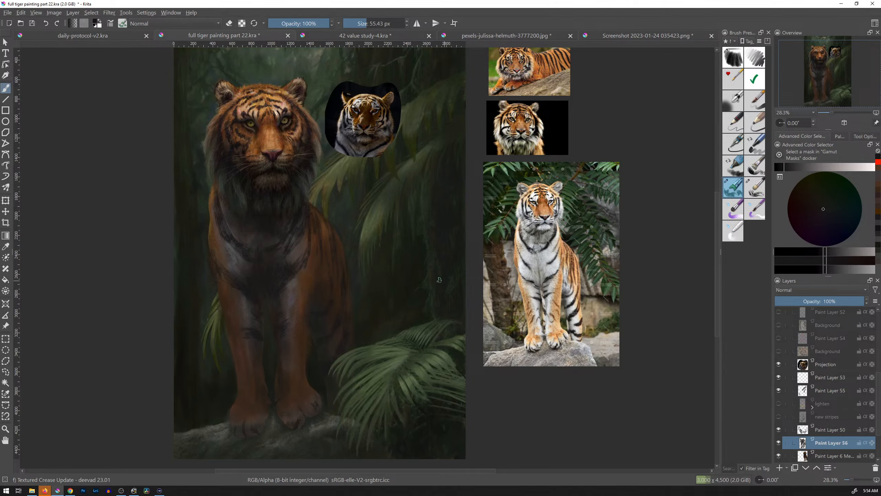
ctrl+click(383, 146)
drag(384, 146, 348, 141)
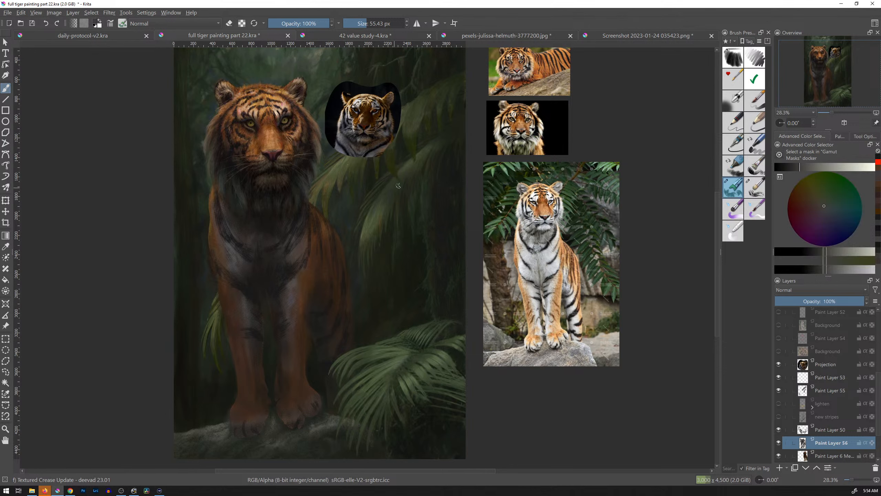
click(793, 167)
drag(301, 235, 319, 233)
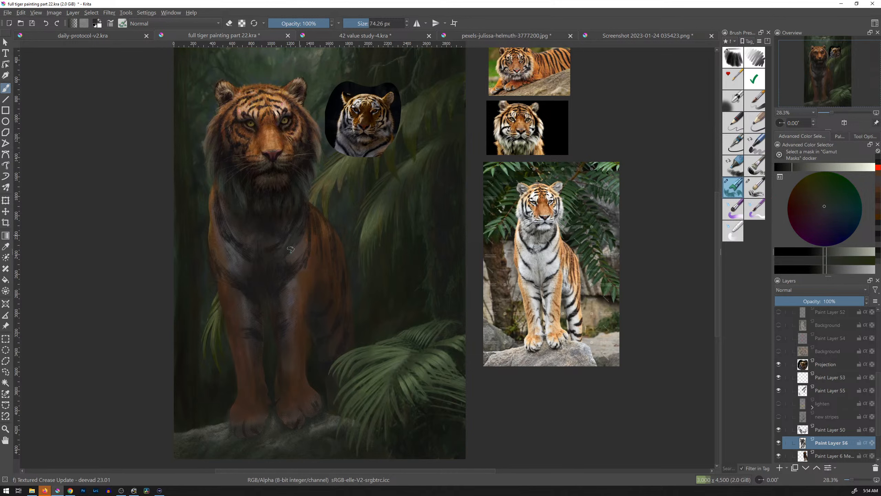
ctrl+click(345, 144)
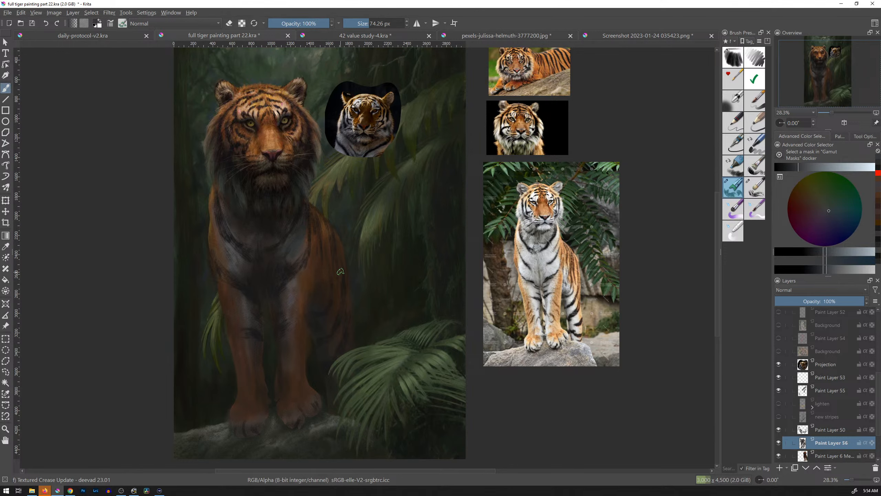
scroll(303, 263, up, 3)
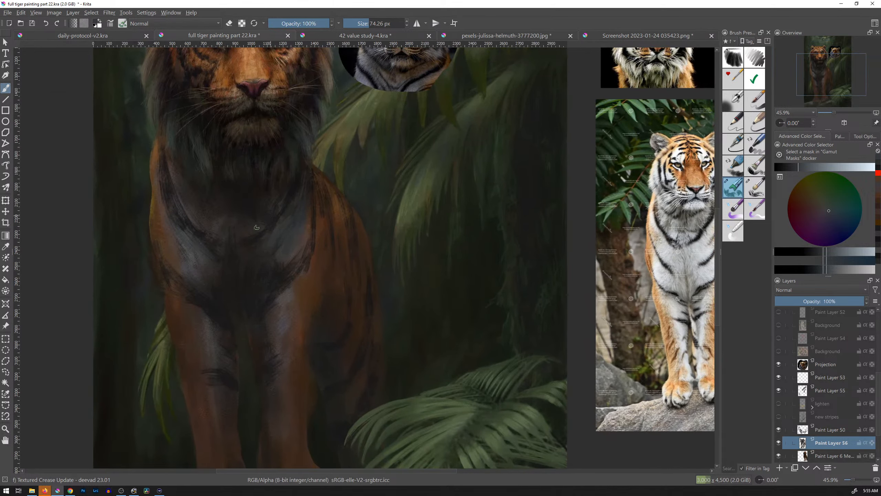
mouse_move(220, 220)
mouse_down()
mouse_move(218, 227)
mouse_move(249, 226)
mouse_up()
mouse_move(191, 193)
mouse_down()
mouse_move(172, 222)
mouse_move(163, 202)
mouse_move(184, 226)
mouse_up()
scroll(421, 208, down, 5)
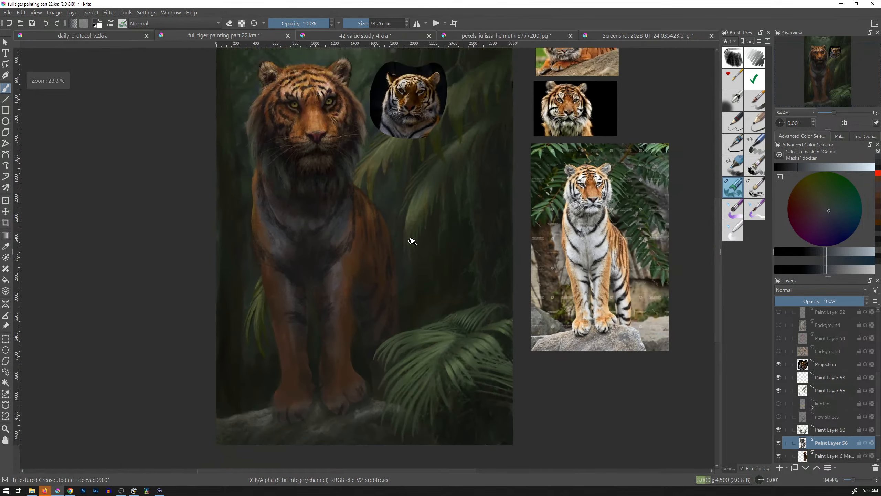
scroll(425, 219, down, 3)
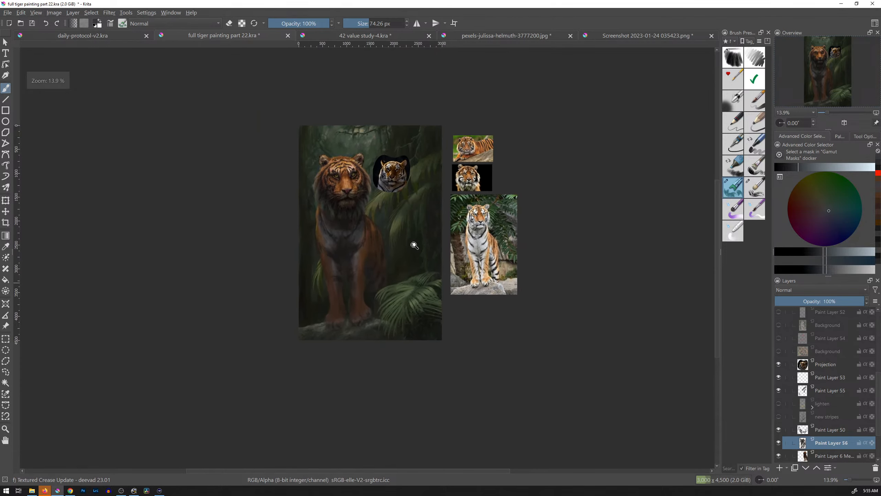
Step: Save the painting and hide the Projection layer
key(ctrl+s)
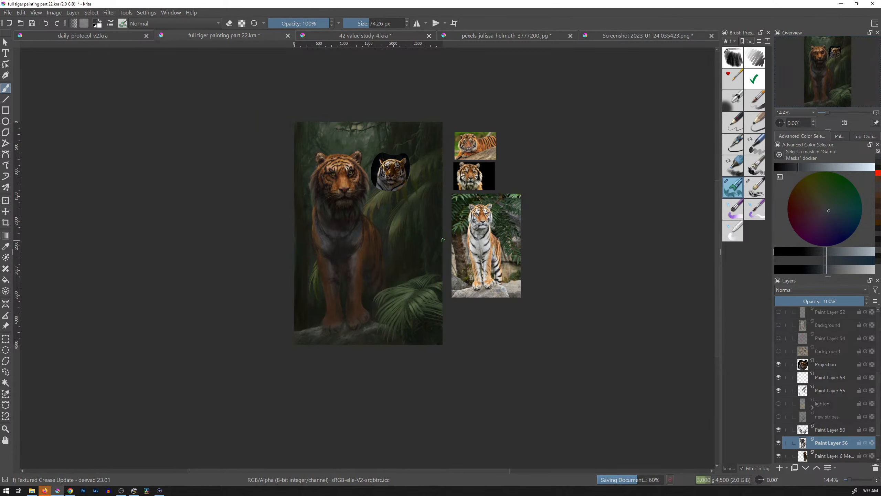
click(779, 365)
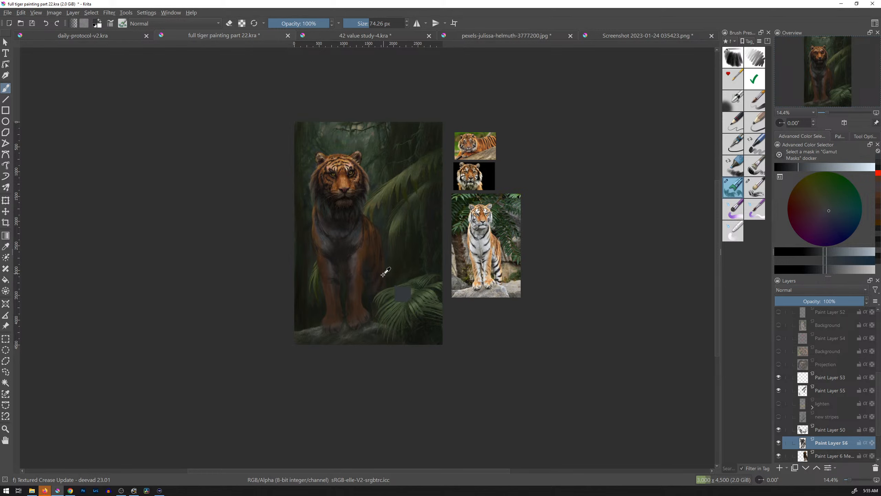
Step: On the Paint Layer 6 merged layer, make a freehand selection around the tiger's body from below the head to the paws
click(820, 457)
scroll(384, 298, up, 4)
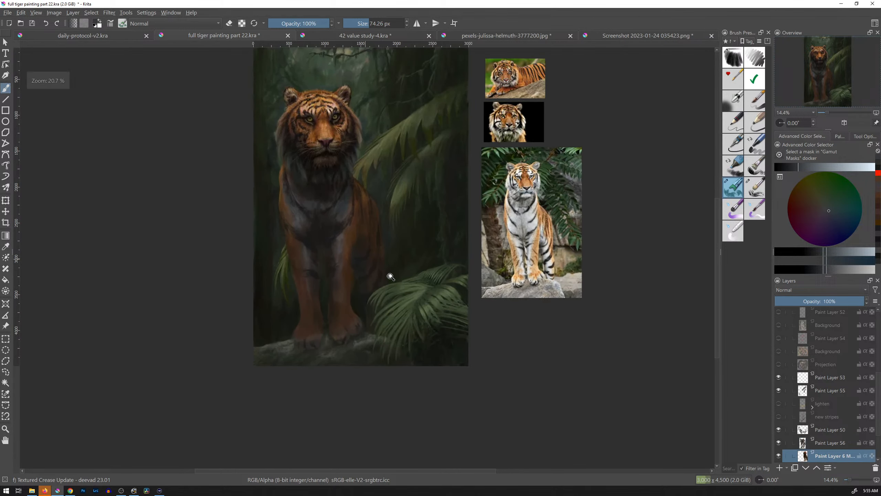
key(l)
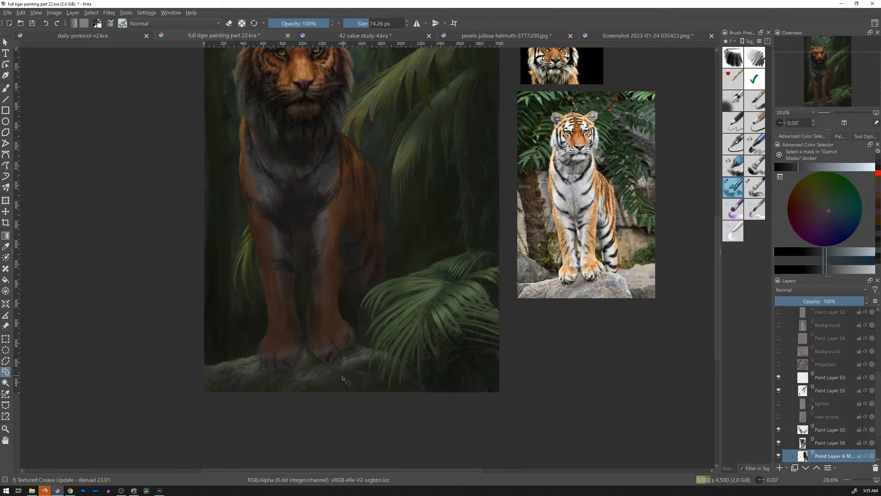
mouse_move(339, 383)
mouse_down()
mouse_move(368, 353)
mouse_move(384, 371)
mouse_move(411, 297)
mouse_move(407, 196)
mouse_move(384, 136)
mouse_move(359, 124)
mouse_move(342, 120)
mouse_move(327, 141)
mouse_move(306, 143)
mouse_move(271, 136)
mouse_up()
drag(229, 350, 326, 395)
Step: Lower the saturation of the selected body to -46 with the HSV/HSL Adjustment filter and clear the selection
key(ctrl+u)
drag(663, 120, 628, 122)
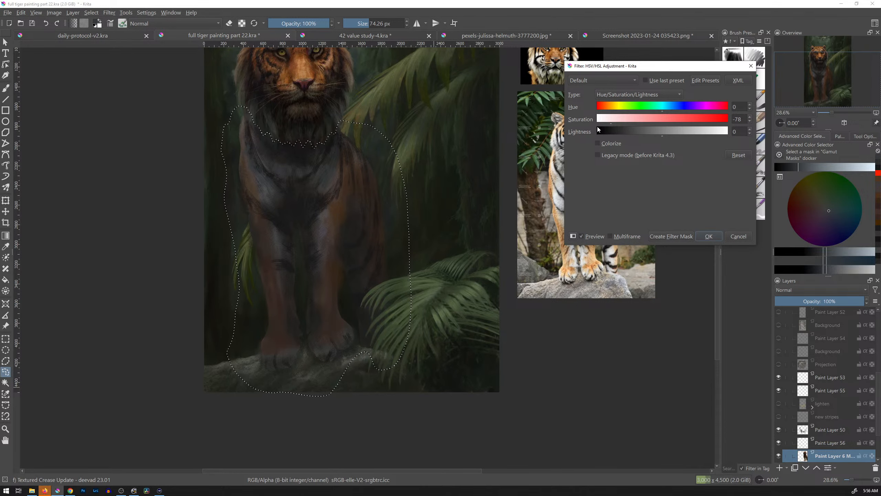
drag(611, 126, 637, 123)
drag(878, 426, 880, 453)
mouse_move(872, 440)
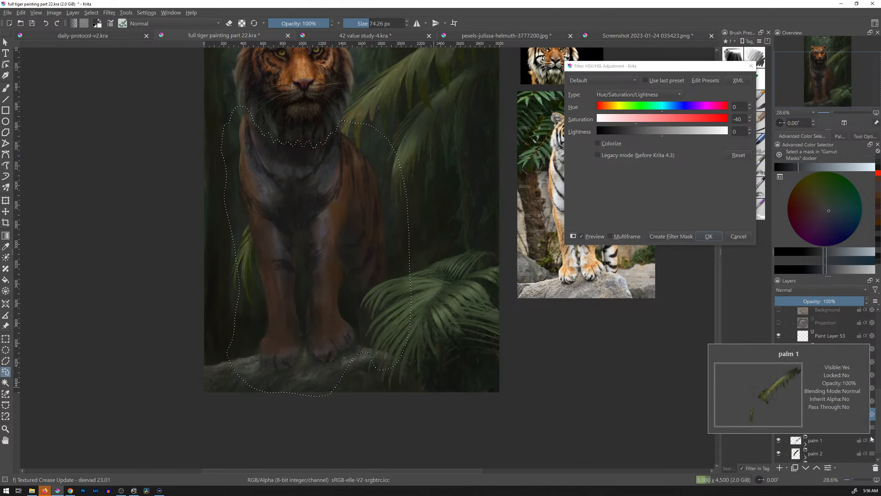
drag(637, 123, 631, 122)
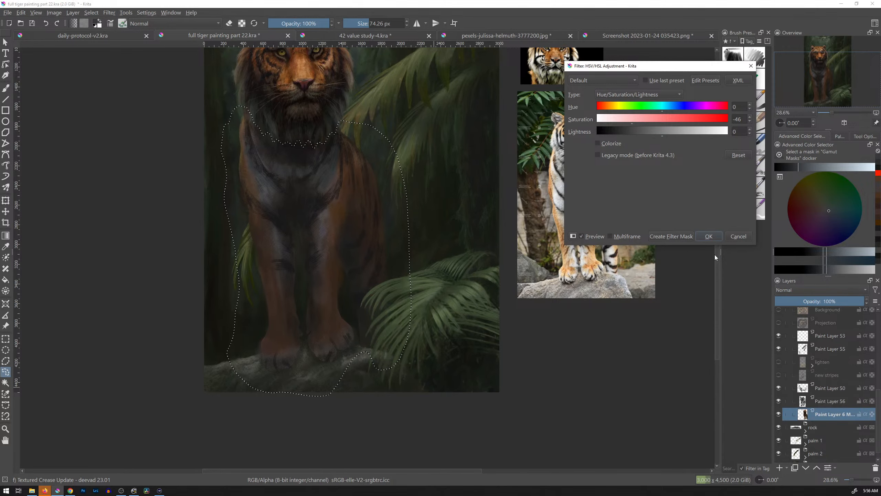
click(709, 236)
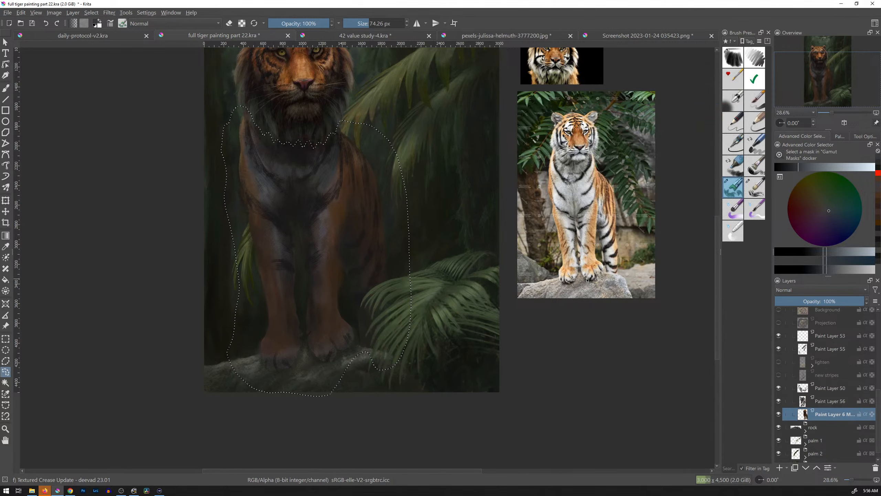
key(ctrl+shift+a)
Step: Collapse the Tiger layer group and expand the palm 3 group
drag(430, 176, 460, 297)
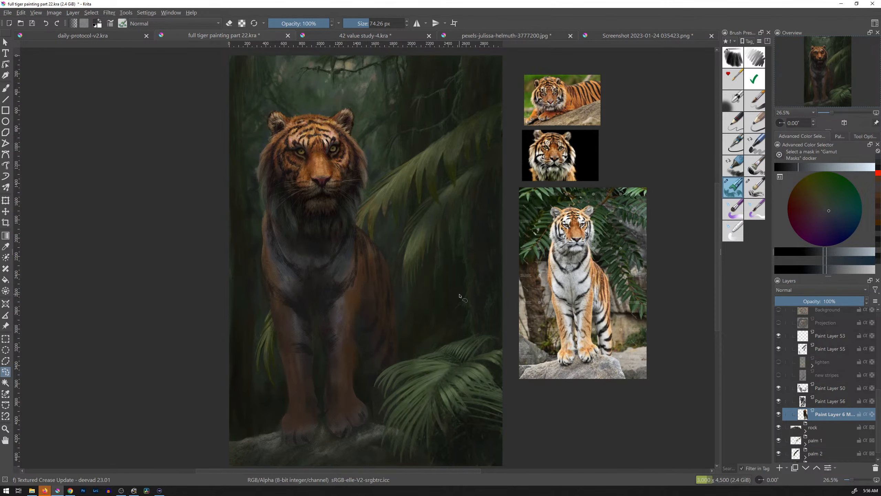
scroll(827, 382, up, 1)
scroll(826, 382, up, 2)
click(806, 382)
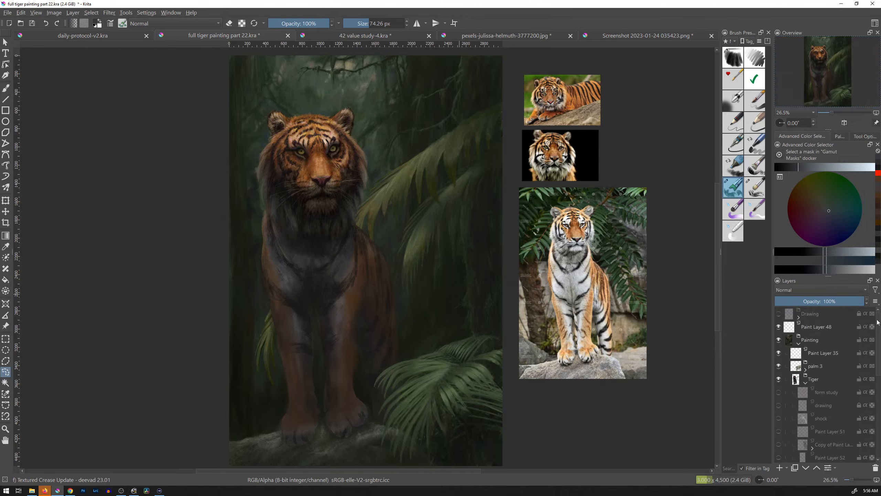
click(806, 370)
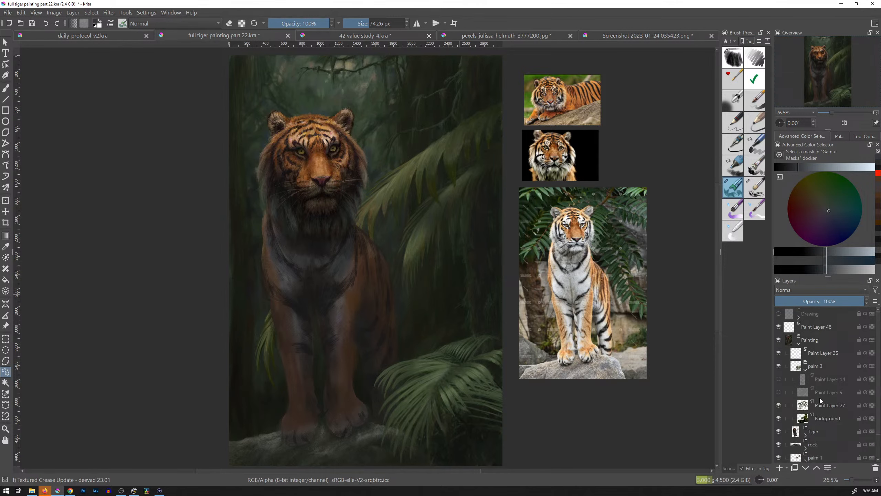
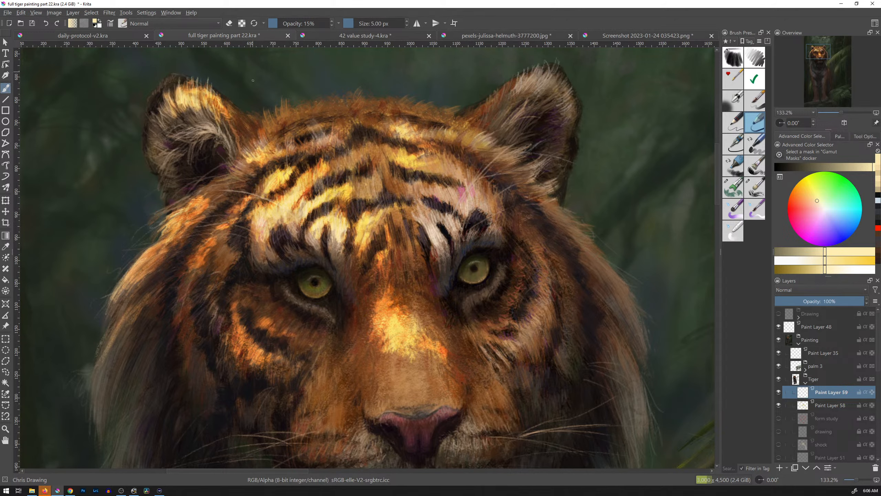
Step: Undo the last few strokes and paint fine fur strokes around the tiger's left-hand ear with the 5 px Chris Drawing brush at 15% opacity
key(ctrl+z)
key(ctrl+z)
key(ctrl+z)
key(ctrl+z)
key(ctrl+z)
key(ctrl+z)
drag(176, 113, 172, 94)
drag(253, 159, 245, 141)
Step: Sample highlight tones from the forehead, lighten them to near-white and paint bright fur strokes above the tiger's left-hand eye
ctrl+click(228, 221)
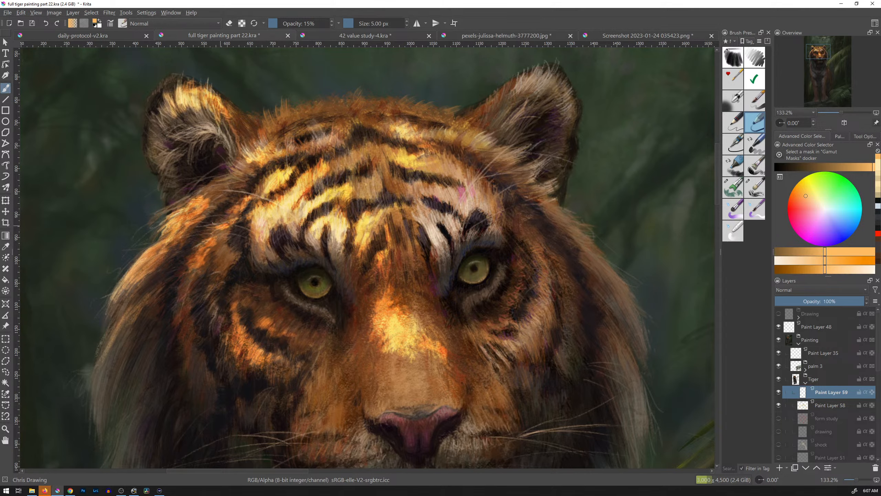
ctrl+click(257, 220)
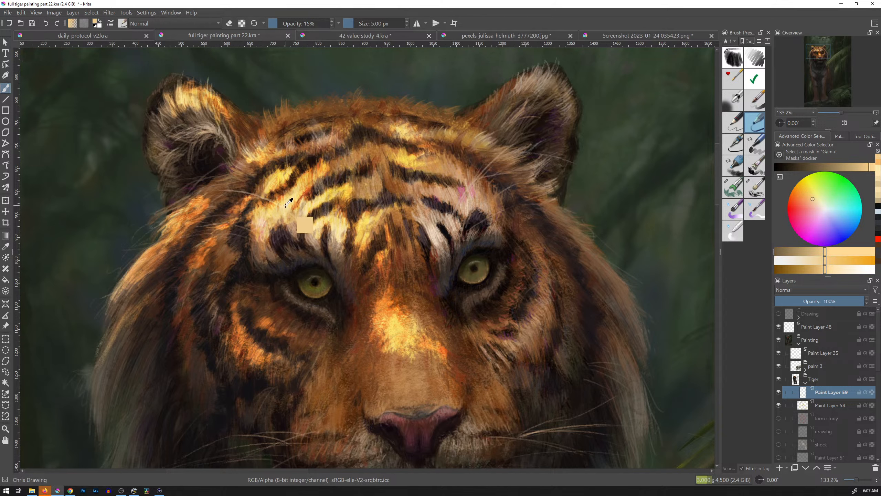
ctrl+click(304, 228)
drag(877, 168, 879, 168)
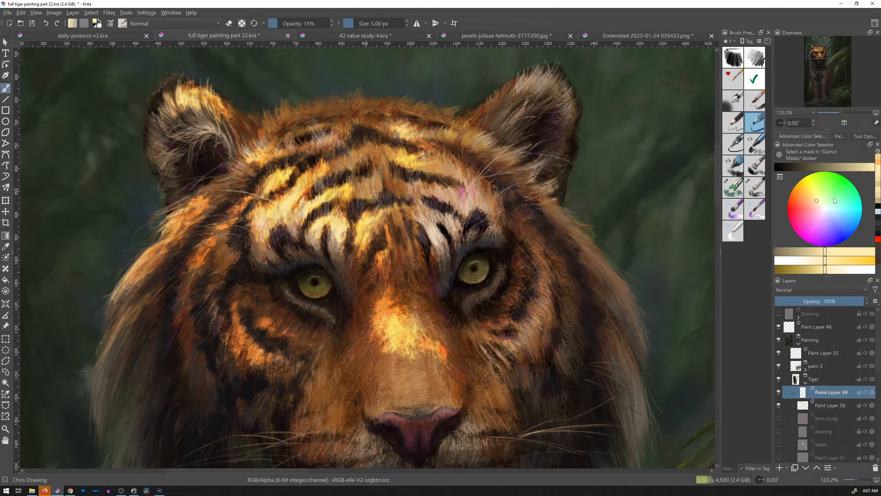
drag(822, 204, 826, 208)
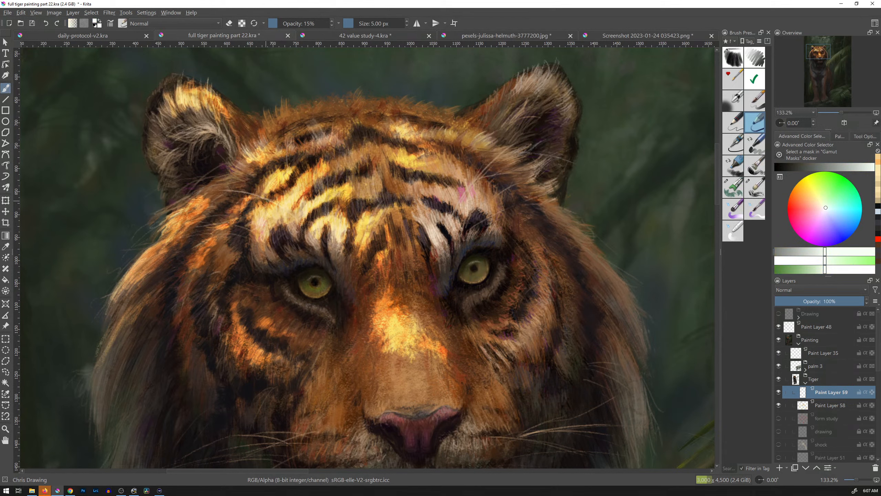
mouse_move(288, 210)
mouse_down()
mouse_move(225, 191)
mouse_move(286, 212)
mouse_move(266, 176)
mouse_move(297, 218)
mouse_move(275, 196)
mouse_move(253, 202)
mouse_move(259, 236)
mouse_move(267, 216)
mouse_move(268, 225)
mouse_move(288, 204)
mouse_move(294, 228)
mouse_up()
mouse_move(300, 213)
mouse_down()
mouse_move(297, 226)
mouse_move(282, 211)
mouse_up()
mouse_move(263, 216)
mouse_down()
mouse_move(257, 233)
mouse_move(274, 227)
mouse_up()
mouse_move(294, 216)
mouse_down()
mouse_move(396, 162)
mouse_move(305, 212)
mouse_move(331, 256)
mouse_move(362, 220)
mouse_move(313, 228)
mouse_move(314, 218)
mouse_move(289, 223)
mouse_up()
drag(293, 206, 289, 218)
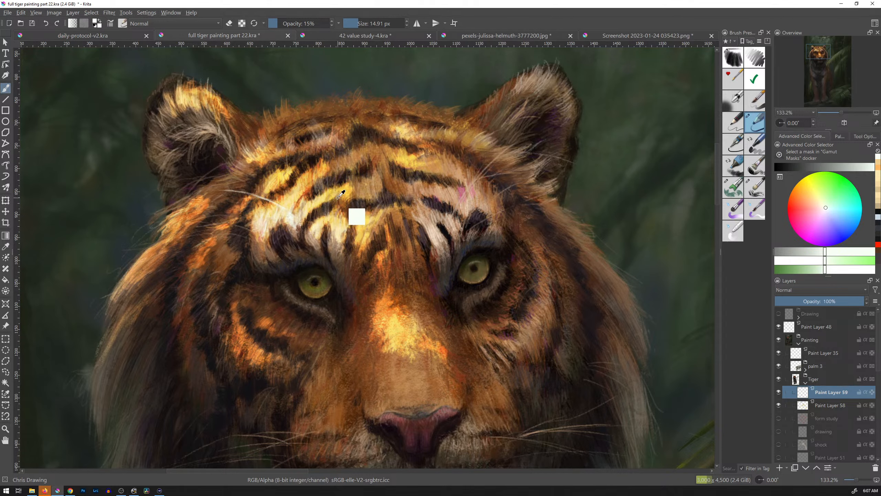
Step: Return the brush to 5 px, sample yellow from the forehead and add a fine fur stroke near the inner brow
shift+drag(346, 188, 344, 189)
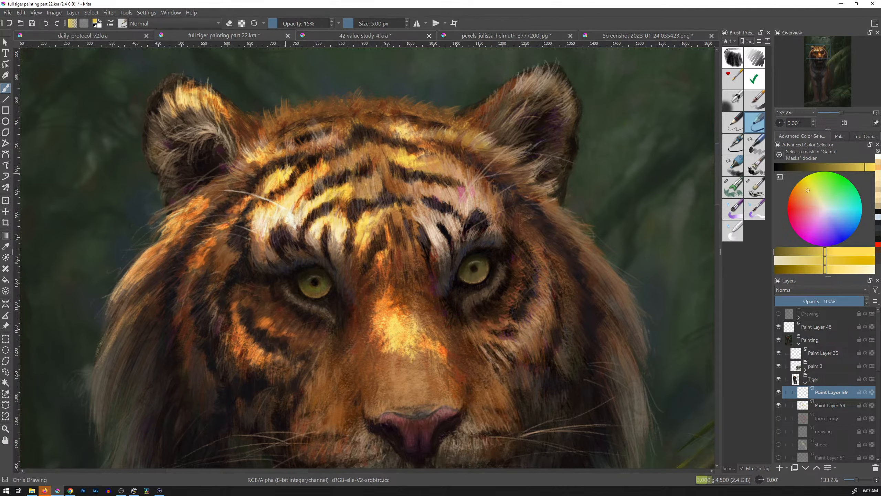
ctrl+click(284, 158)
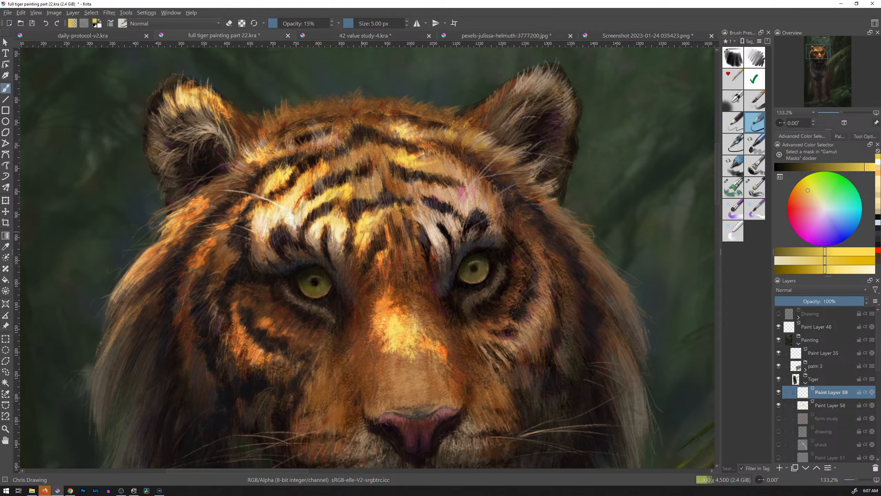
drag(363, 248, 362, 255)
Step: Sample orange tones from the tiger's left-hand cheek and paint fine fur strokes over the cheek and the side of the face
ctrl+click(259, 352)
drag(259, 352, 255, 352)
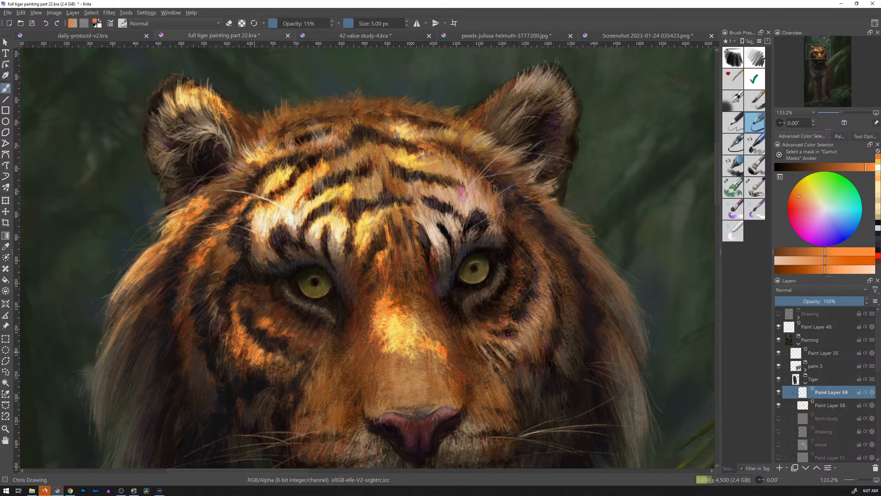
ctrl+click(200, 255)
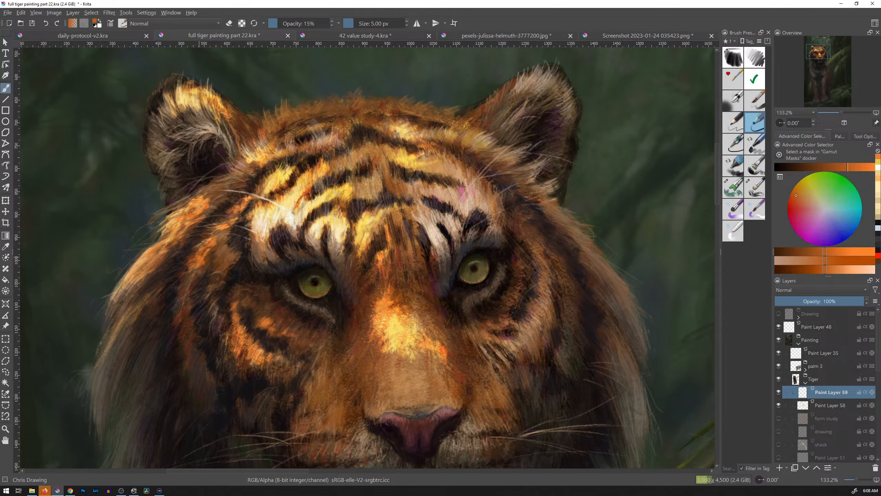
drag(200, 255, 200, 259)
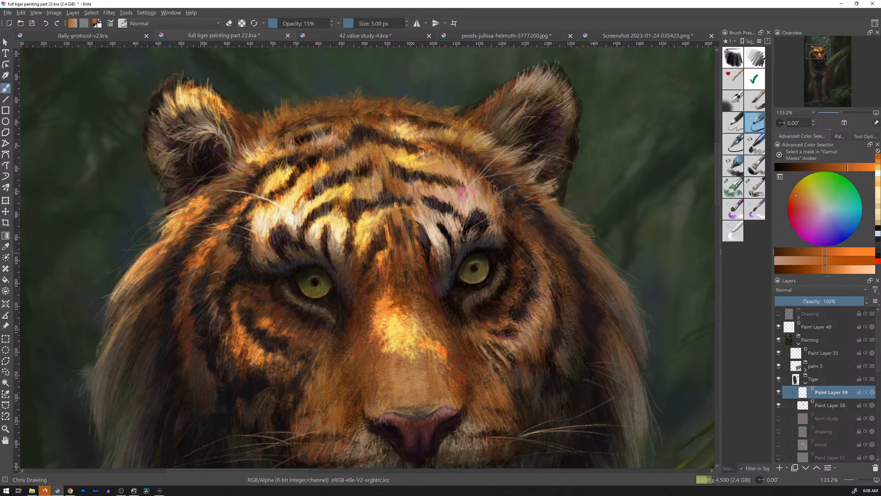
ctrl+click(170, 223)
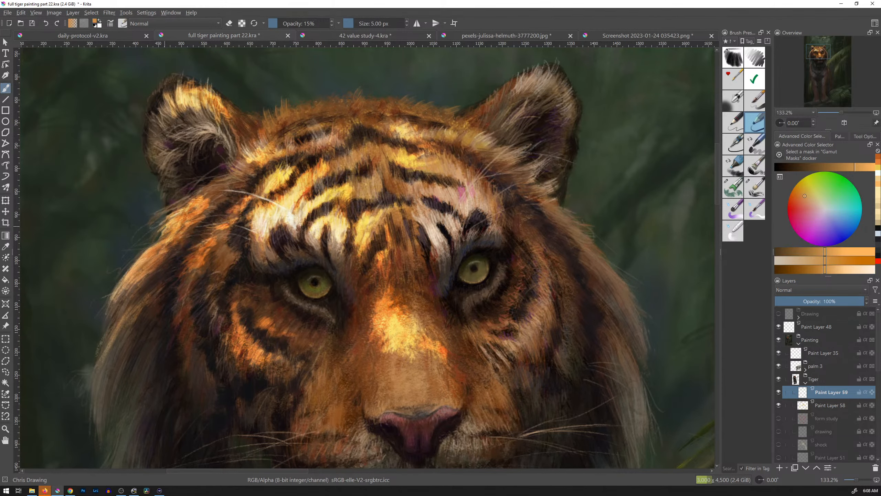
mouse_move(169, 223)
mouse_down()
mouse_move(150, 241)
mouse_move(173, 225)
mouse_move(133, 255)
mouse_move(171, 215)
mouse_move(154, 224)
mouse_up()
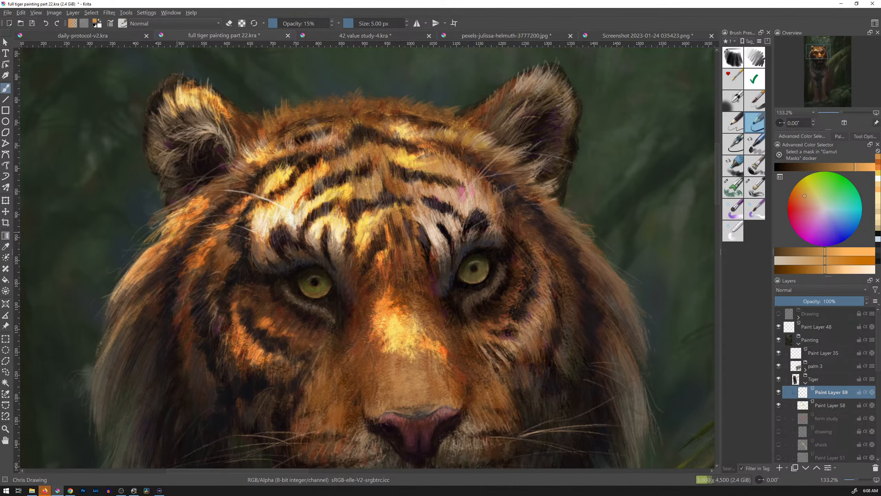
Step: Collapse the Tiger layer group, expand the palm 1 group and select its Background layer
mouse_move(509, 199)
mouse_down()
mouse_move(548, 244)
mouse_move(412, 203)
mouse_move(407, 208)
mouse_move(437, 240)
mouse_move(408, 213)
mouse_up()
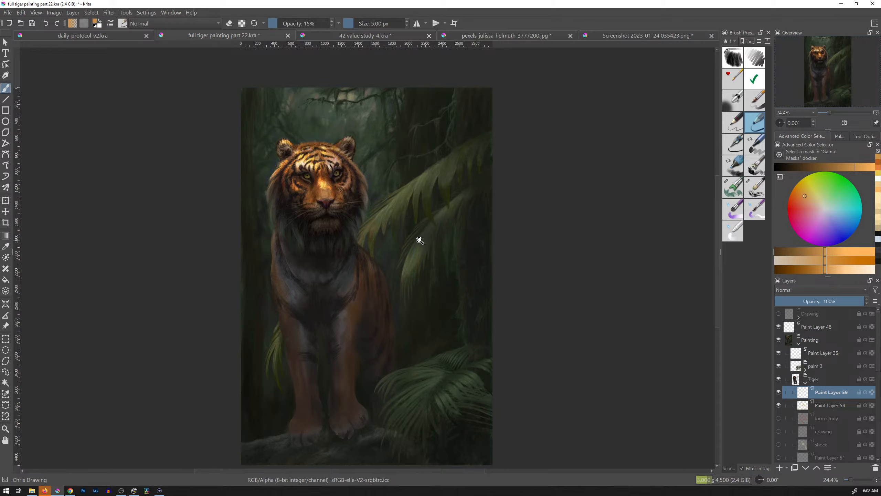
scroll(420, 239, up, 3)
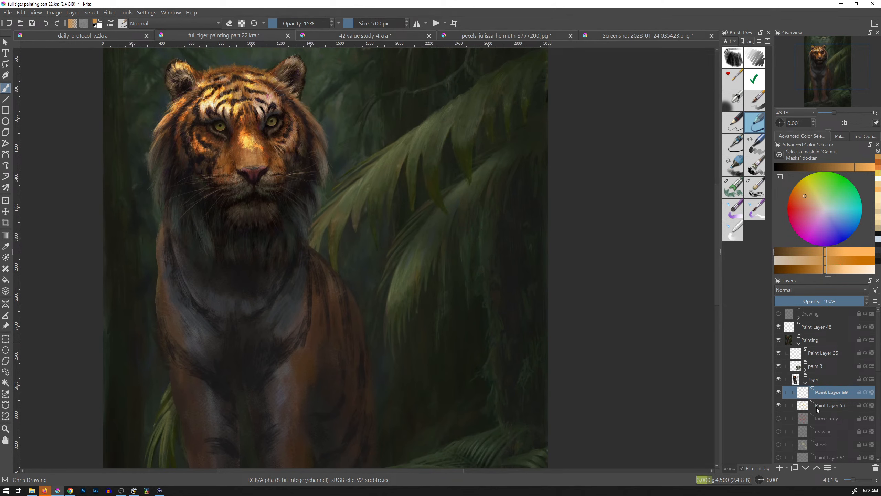
click(806, 382)
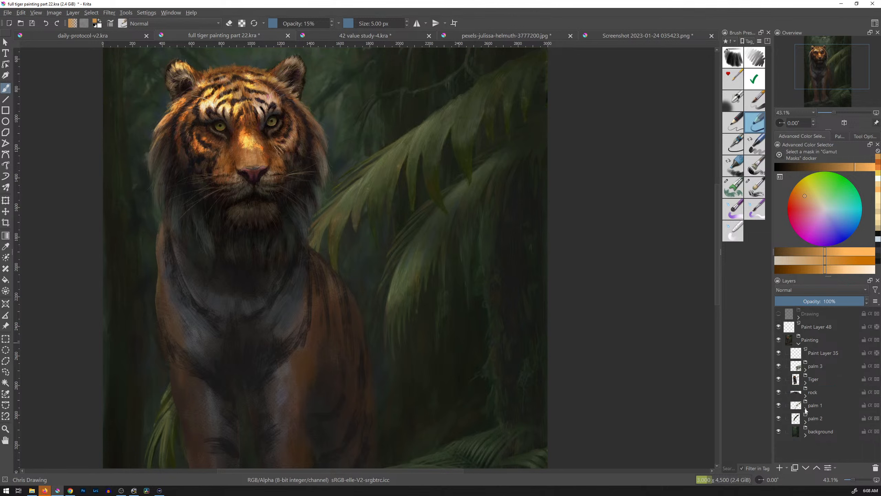
click(806, 409)
click(817, 422)
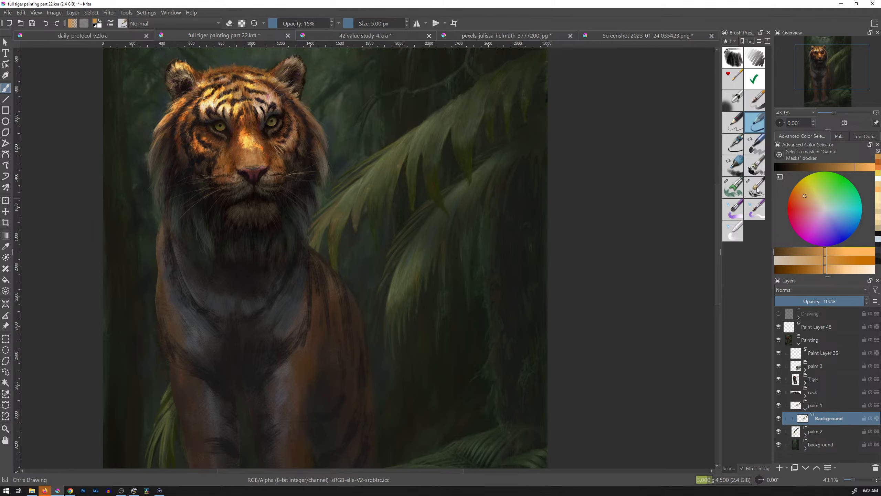
Step: Show the deevad 23.01 brush presets and choose the Charcoal Rock Soft brush
click(734, 42)
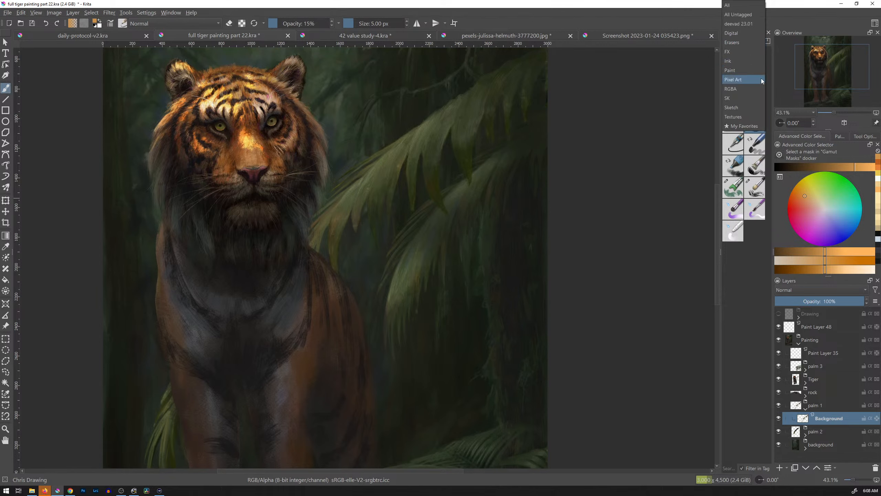
click(738, 25)
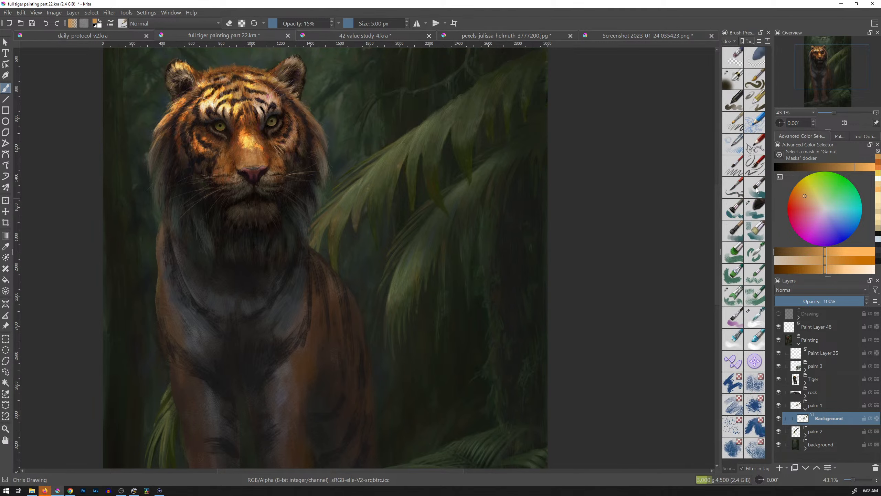
click(755, 208)
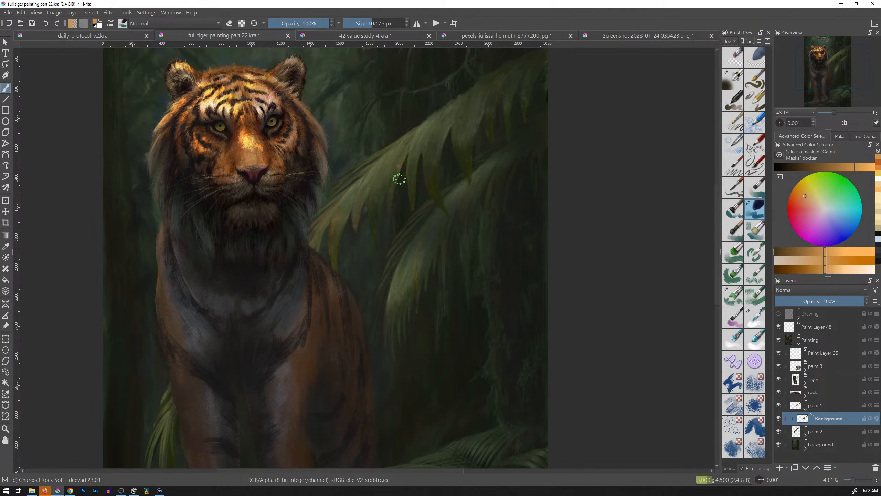
Step: Sample green from the upper palm frond, brighten it and reduce the Charcoal brush to about 43 px
key(bracketleft)
key(ctrl)
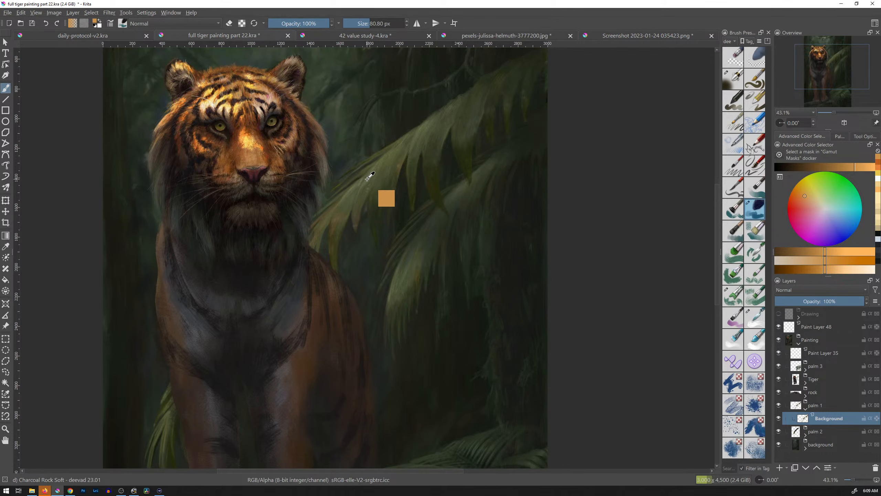
ctrl+click(368, 178)
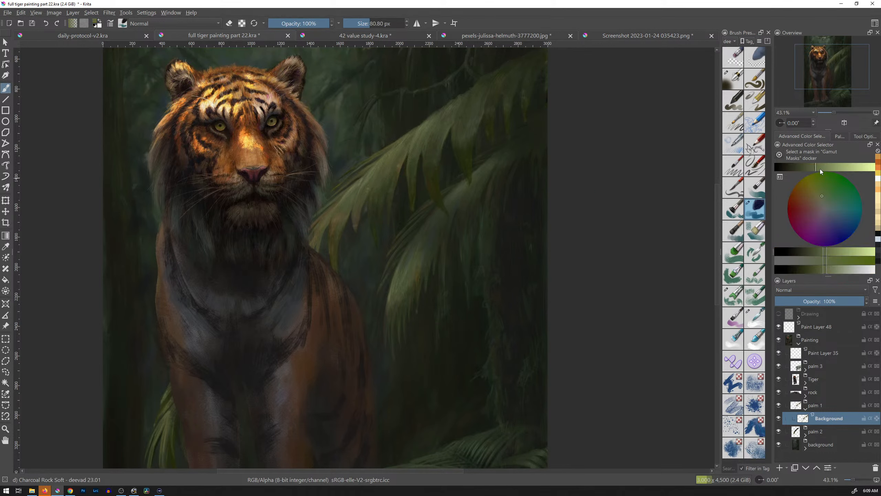
mouse_move(821, 169)
mouse_down()
mouse_move(829, 169)
mouse_move(823, 193)
mouse_up()
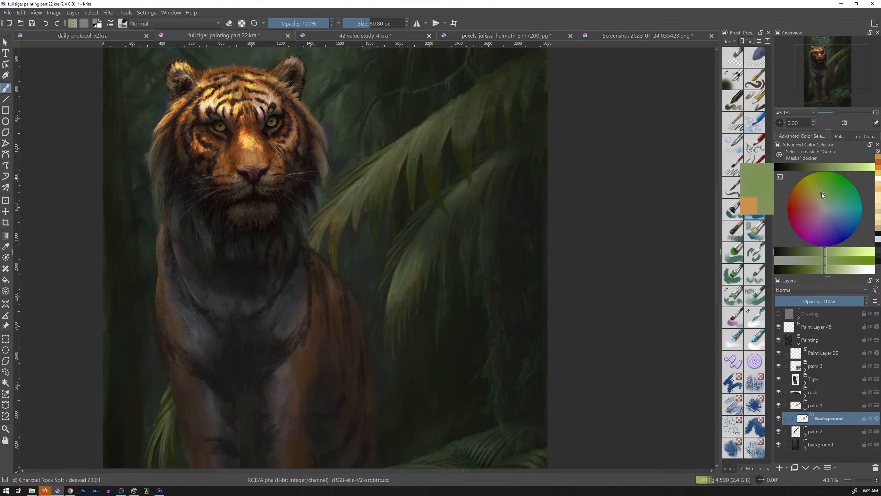
key(bracketright)
shift+drag(394, 178, 375, 185)
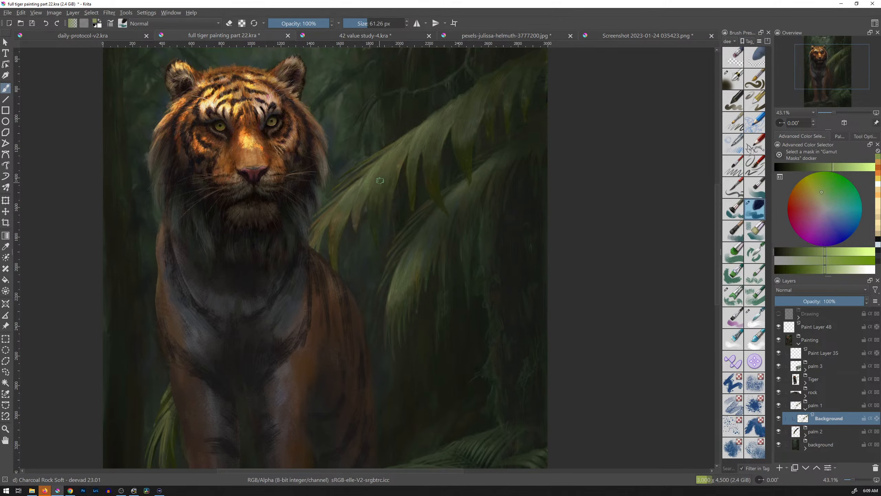
ctrl+click(393, 166)
drag(834, 168, 854, 170)
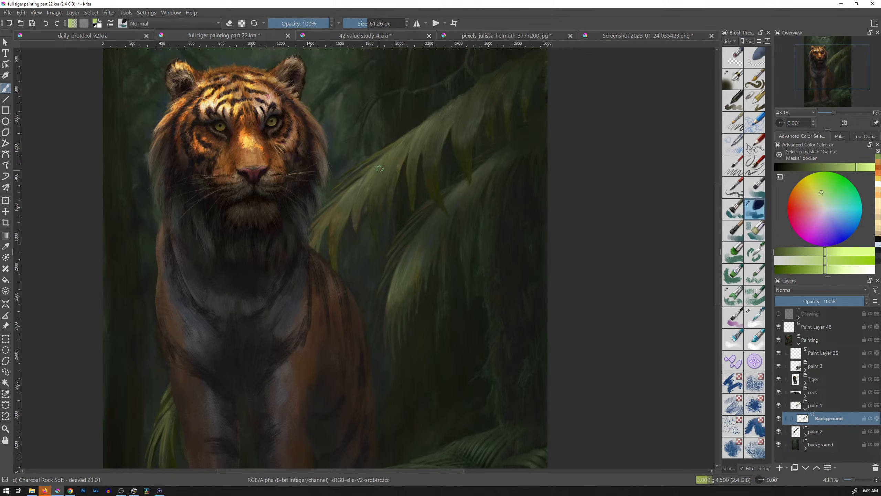
shift+drag(380, 168, 374, 169)
Step: Shift the brush colour to a brighter, more saturated green and reduce the brush to about 31 px
scroll(419, 208, down, 6)
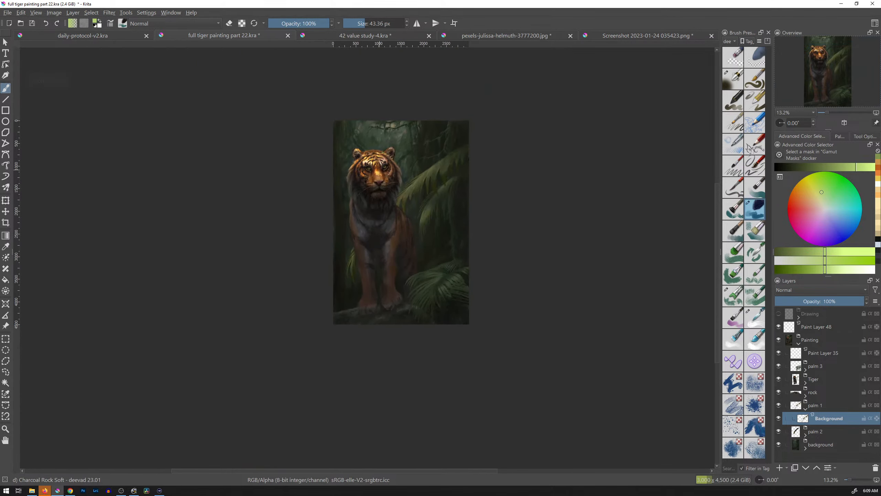
scroll(428, 174, up, 5)
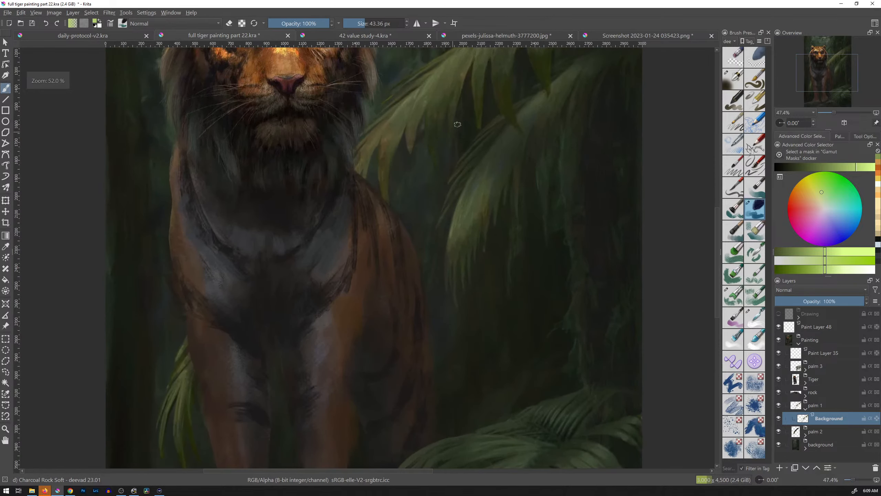
drag(457, 124, 415, 258)
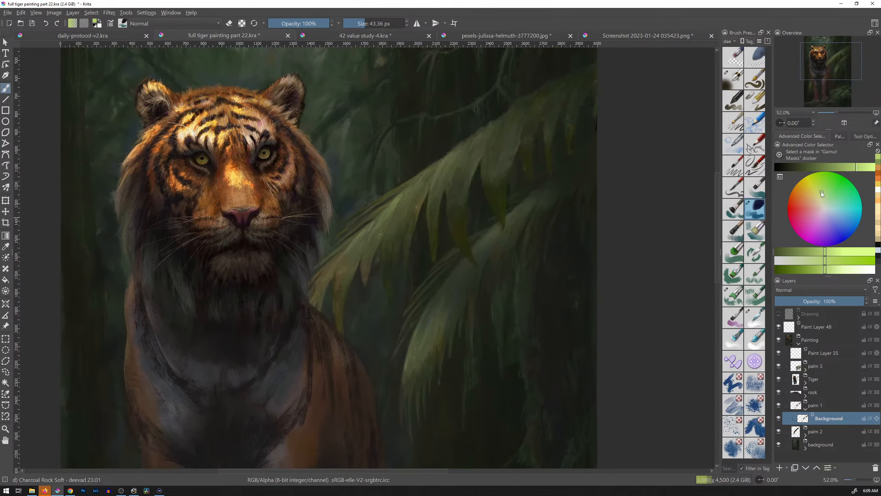
click(822, 193)
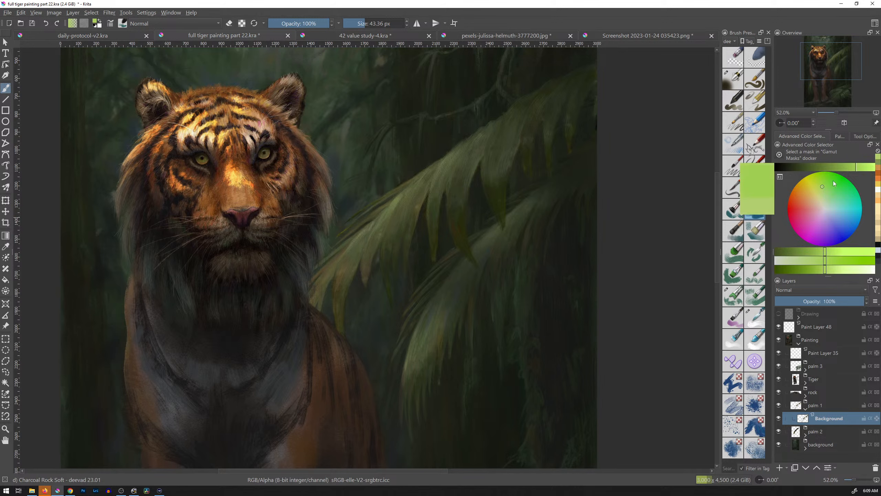
click(861, 170)
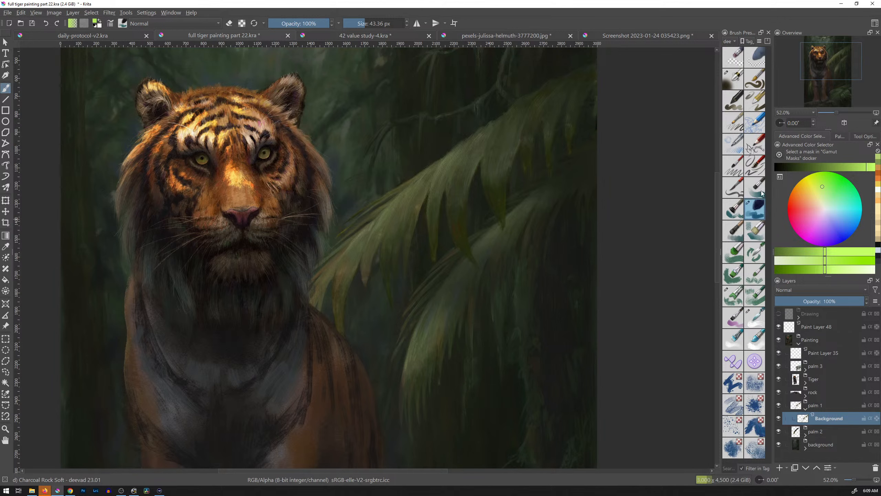
key(bracketleft)
drag(409, 211, 397, 213)
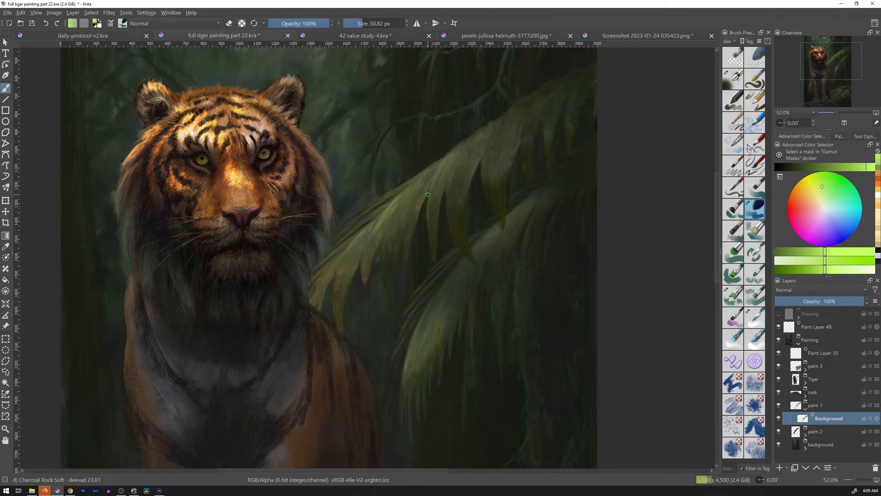
drag(865, 168, 875, 167)
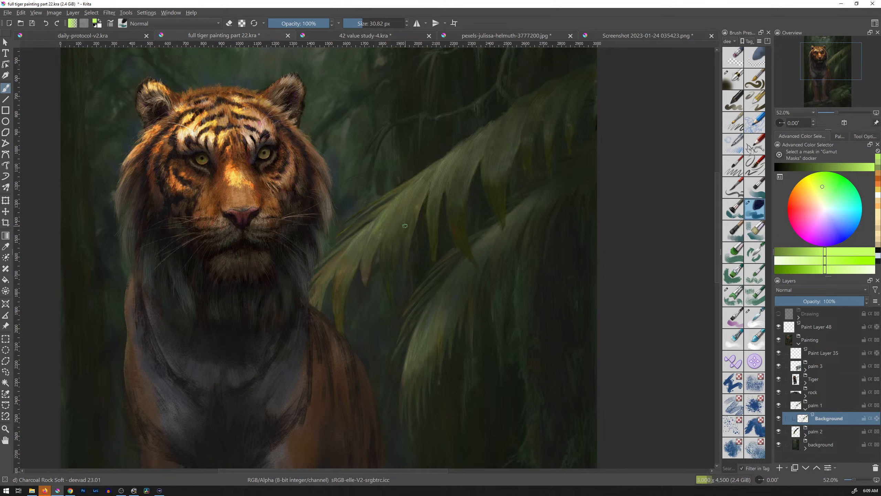
Step: Add a new paint layer above Background in the palm 1 group and set its blending mode to Overlay
key(Insert)
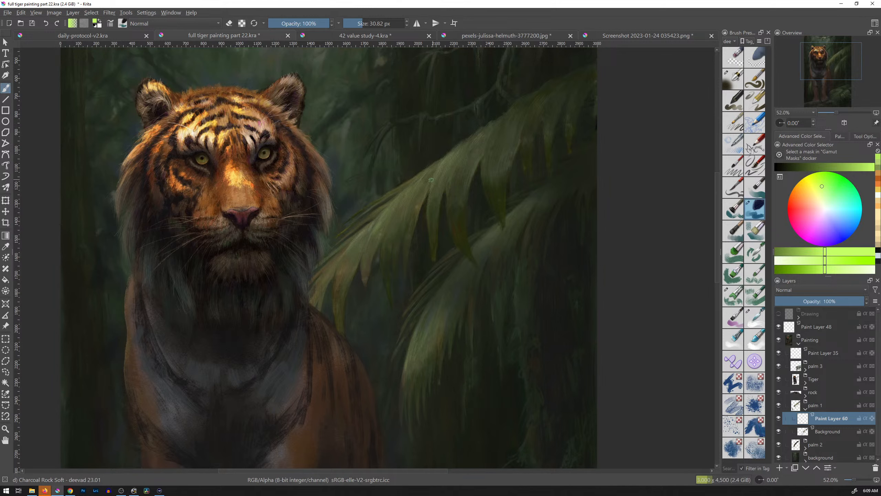
click(801, 290)
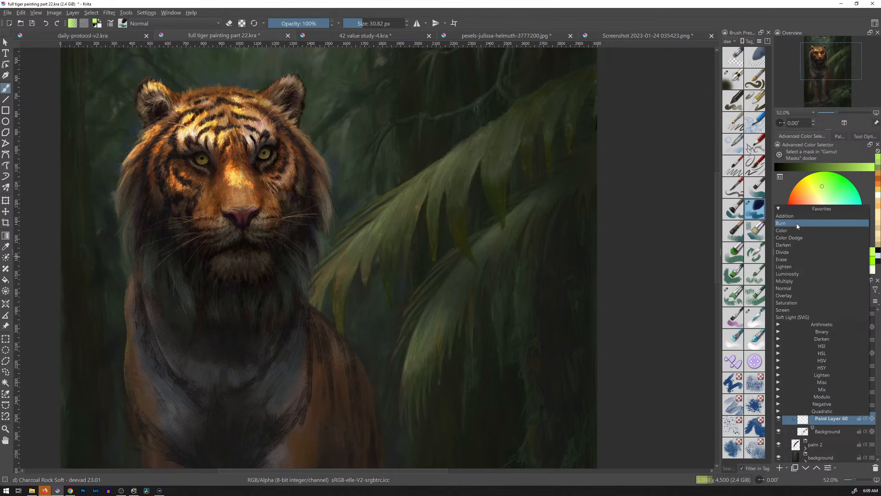
click(791, 295)
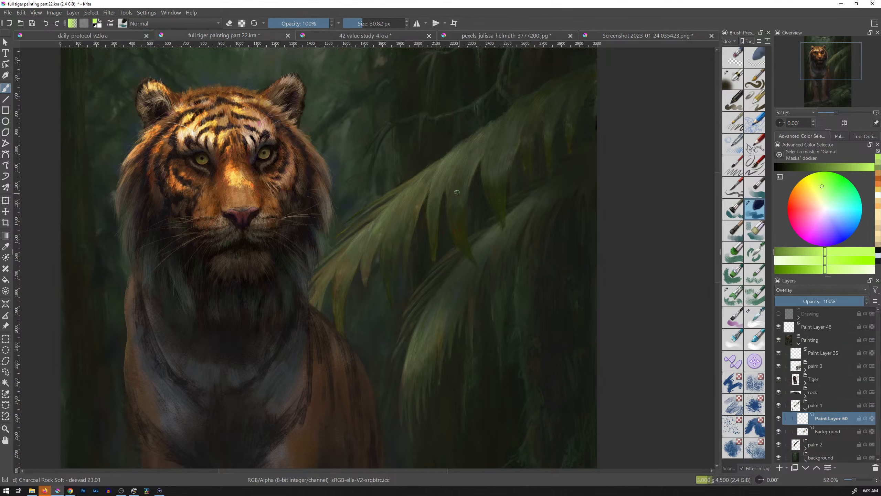
Step: Try bright green highlight strokes on the upper palm frond and undo them
drag(398, 206, 429, 180)
drag(396, 206, 418, 183)
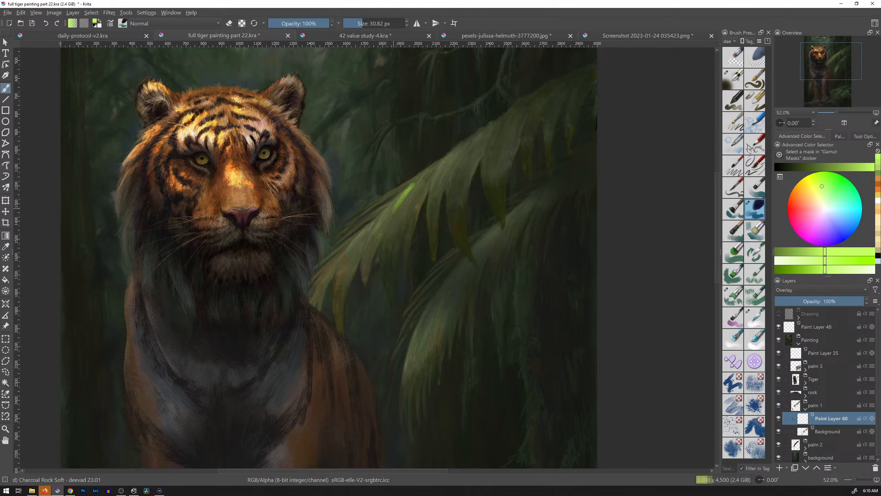
key(ctrl+z)
key(ctrl+z)
Step: Shift the colour to yellow and paint short highlights along the upper palm frond near the tiger's face
drag(822, 190, 815, 186)
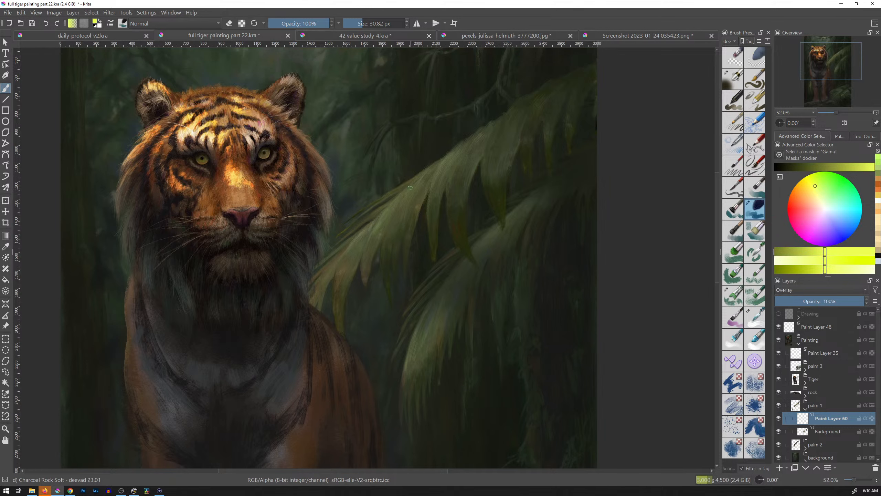
mouse_move(401, 200)
mouse_down()
mouse_move(427, 175)
mouse_move(411, 188)
mouse_up()
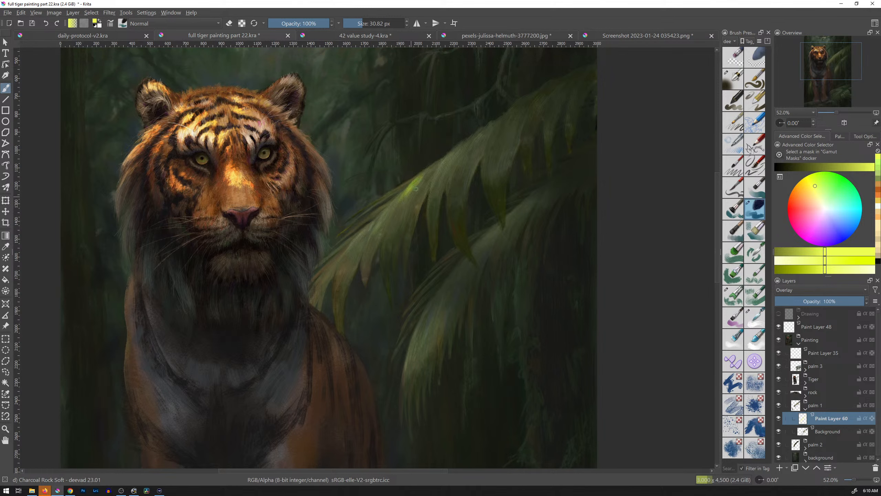
mouse_move(377, 229)
mouse_down()
mouse_move(399, 200)
mouse_move(380, 218)
mouse_up()
mouse_move(370, 251)
mouse_down()
mouse_move(402, 213)
mouse_move(385, 227)
mouse_up()
Step: Paint warm yellow and orange accents on the upper palm frond's leaflets with a brush of about 19 px
ctrl+click(404, 179)
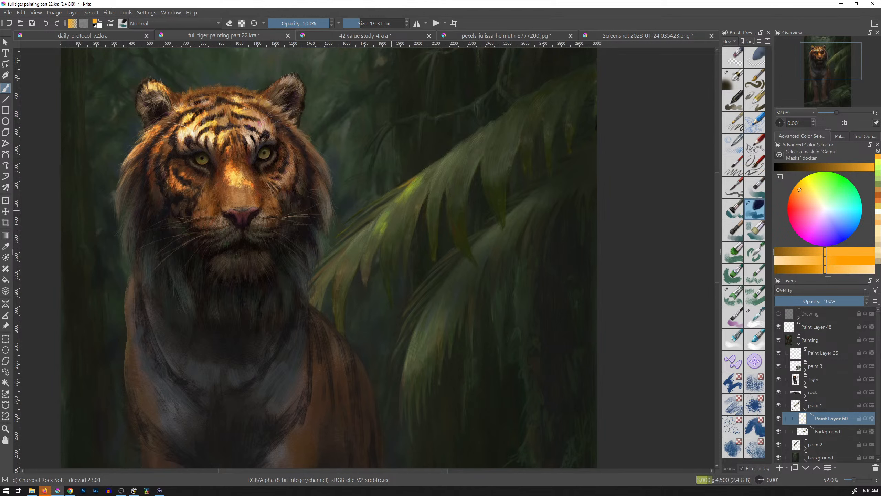
drag(806, 188, 814, 188)
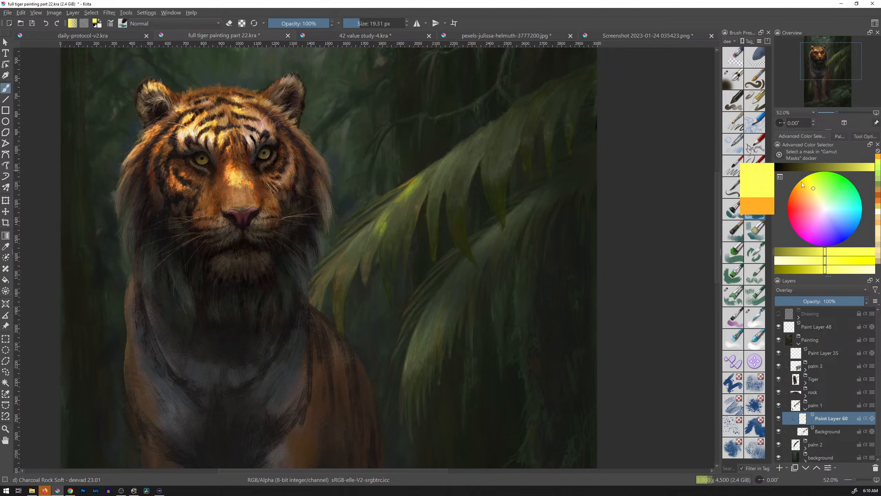
mouse_move(485, 204)
mouse_down()
mouse_move(439, 270)
mouse_move(475, 212)
mouse_up()
drag(811, 188, 803, 191)
drag(350, 261, 367, 244)
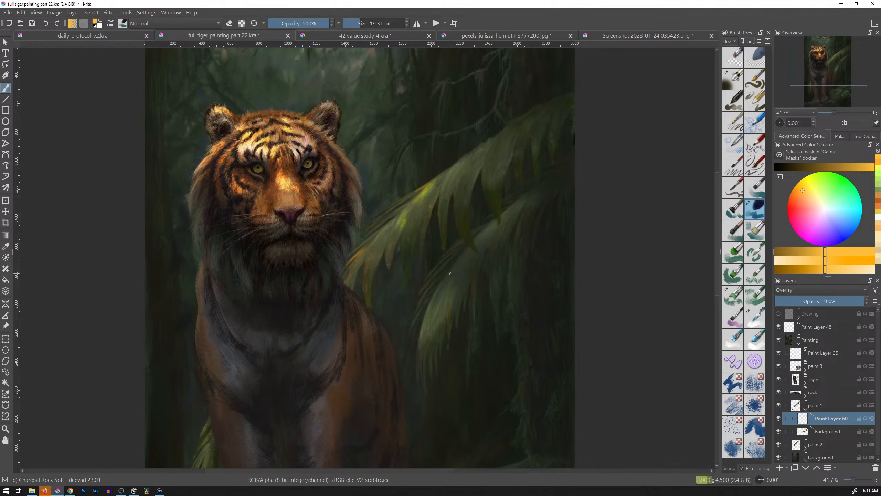
Step: Try a light cyan highlight stroke on the upper palm frond and undo it
ctrl+click(401, 231)
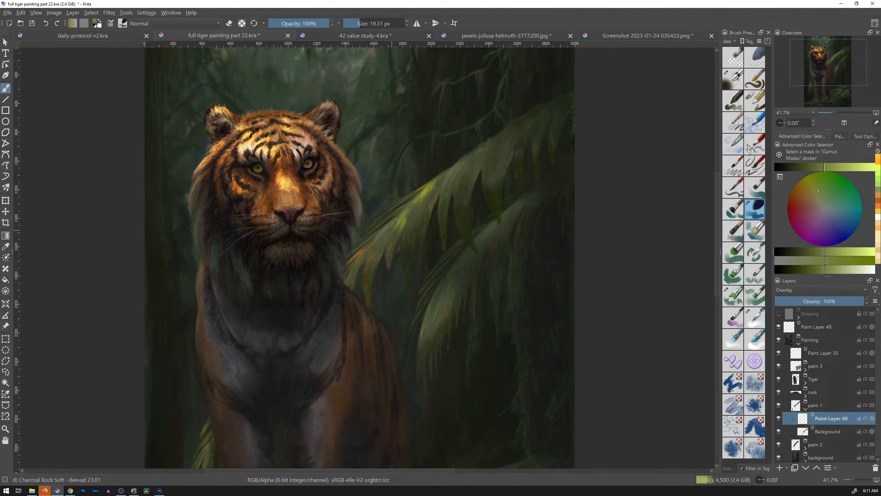
drag(826, 171, 873, 168)
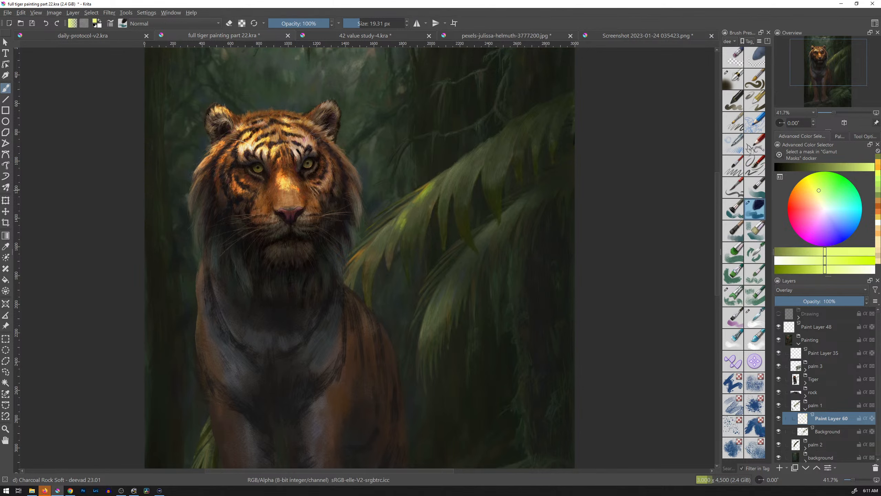
drag(820, 194, 845, 210)
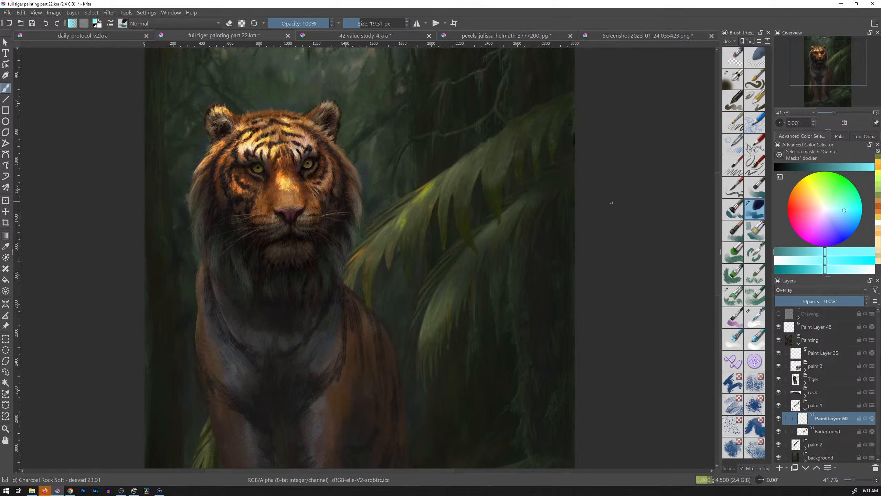
drag(398, 222, 409, 209)
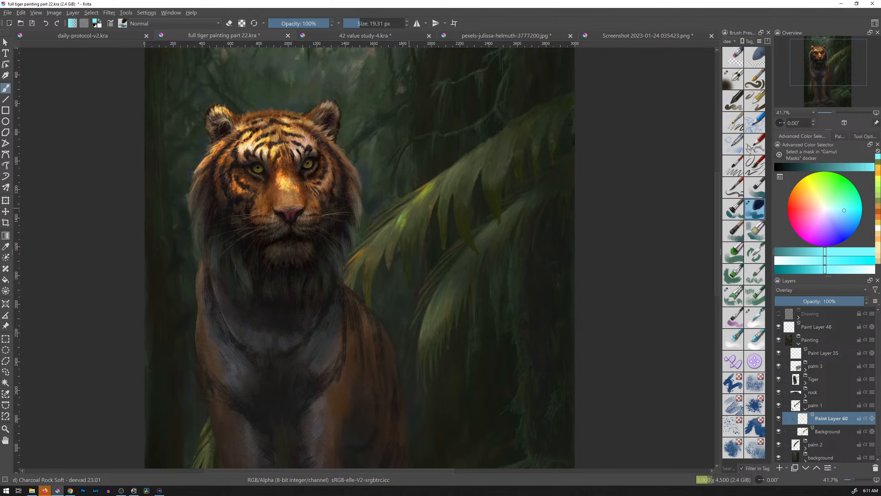
key(ctrl+z)
Step: Shift the colour to a near-white green and paint soft highlights on the upper palm frond's leaflets
drag(842, 208, 825, 205)
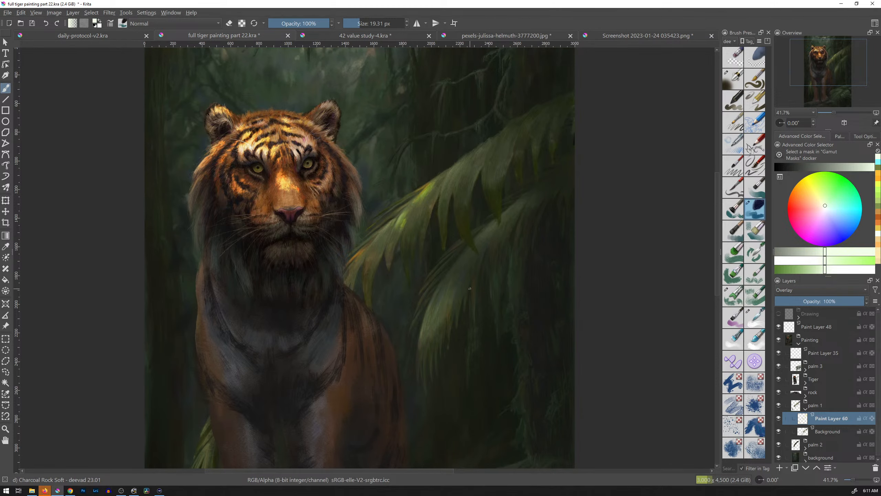
drag(455, 199, 455, 222)
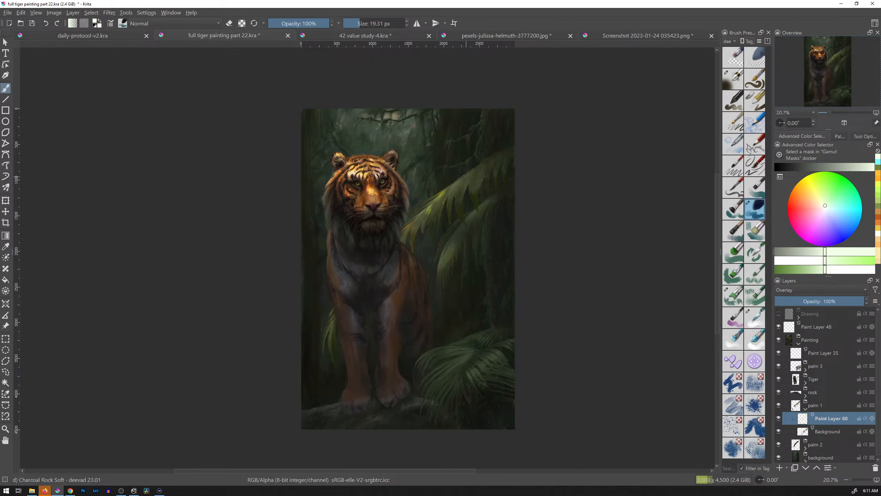
drag(431, 229, 451, 184)
drag(474, 152, 438, 262)
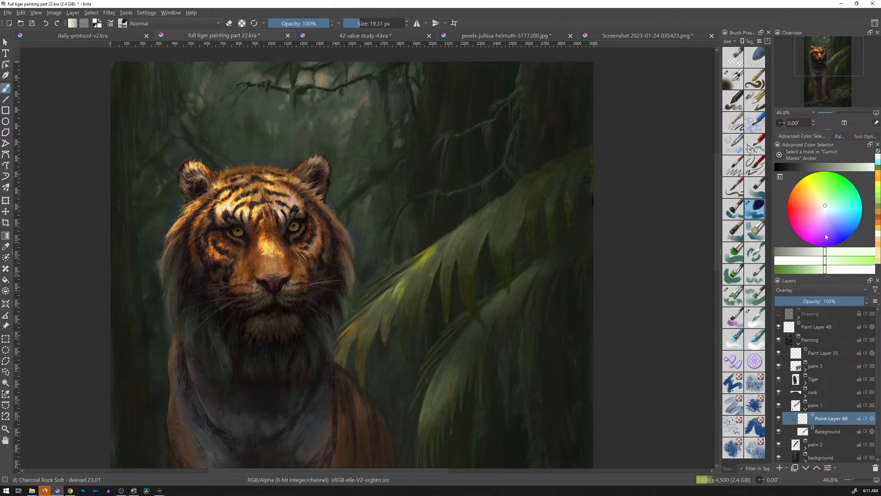
Step: Try mid-green strokes on the thin hanging branch above the upper palm frond and undo them
mouse_move(830, 204)
mouse_down()
mouse_move(809, 198)
mouse_move(826, 198)
mouse_move(843, 166)
mouse_move(830, 168)
mouse_up()
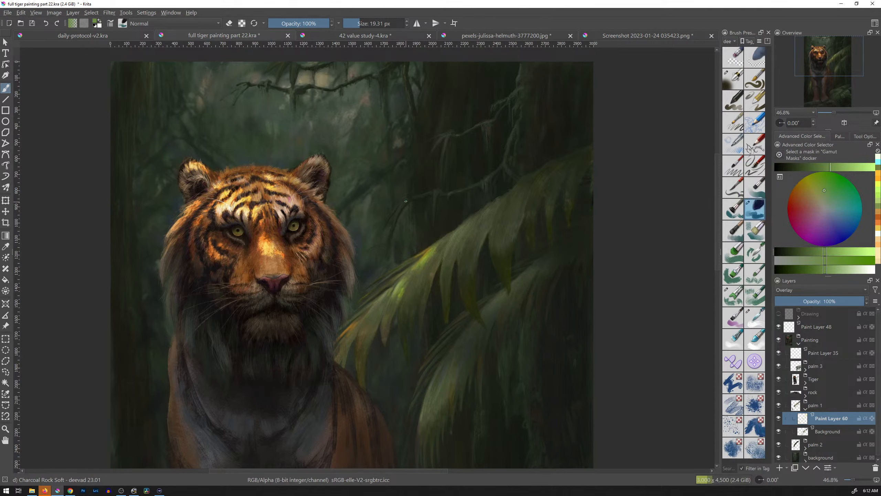
drag(406, 201, 401, 207)
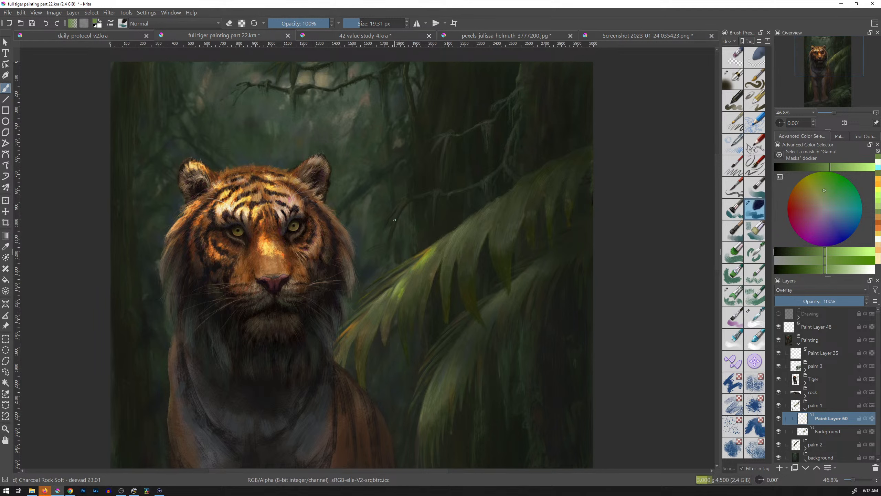
key(ctrl+z)
key(ctrl+z)
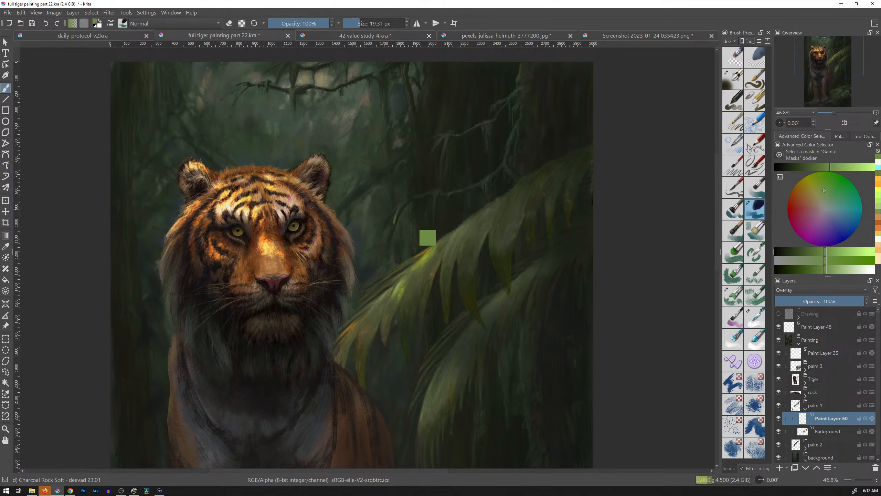
key(ctrl+z)
Step: Set a yellow-green brush colour at about 14 px, then undo the latest strokes on the hanging branch
click(819, 191)
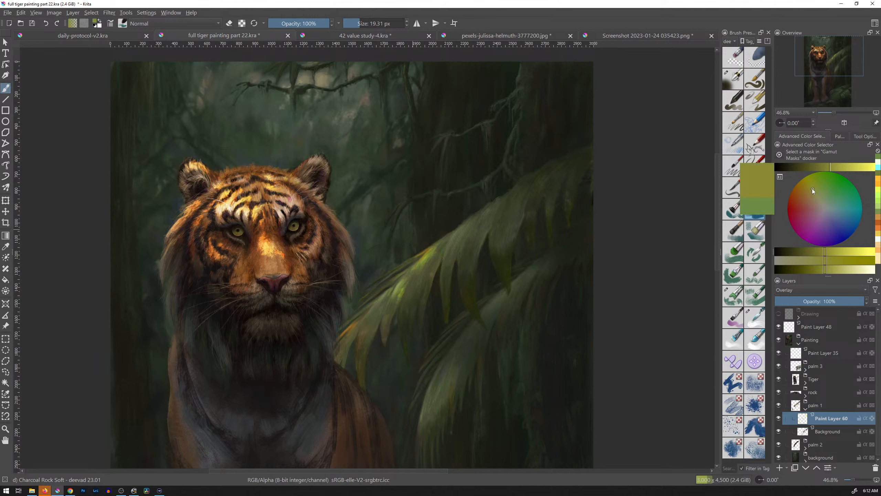
drag(811, 190, 815, 185)
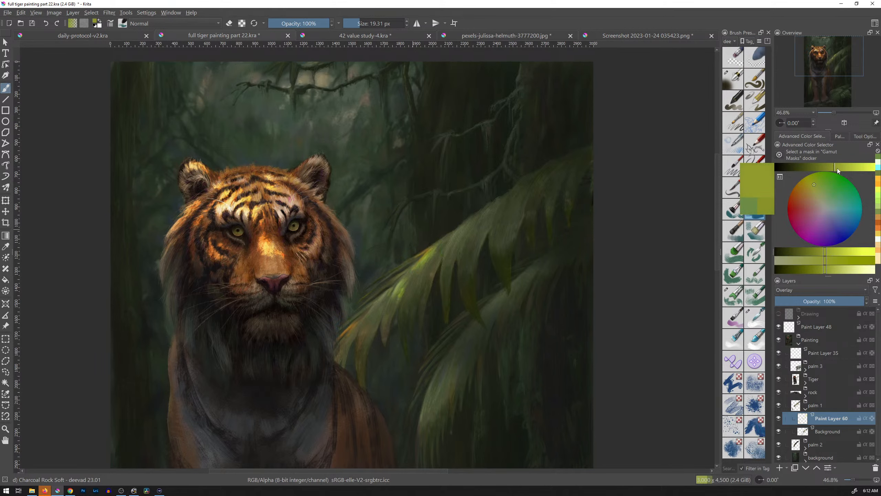
shift+drag(402, 214, 399, 215)
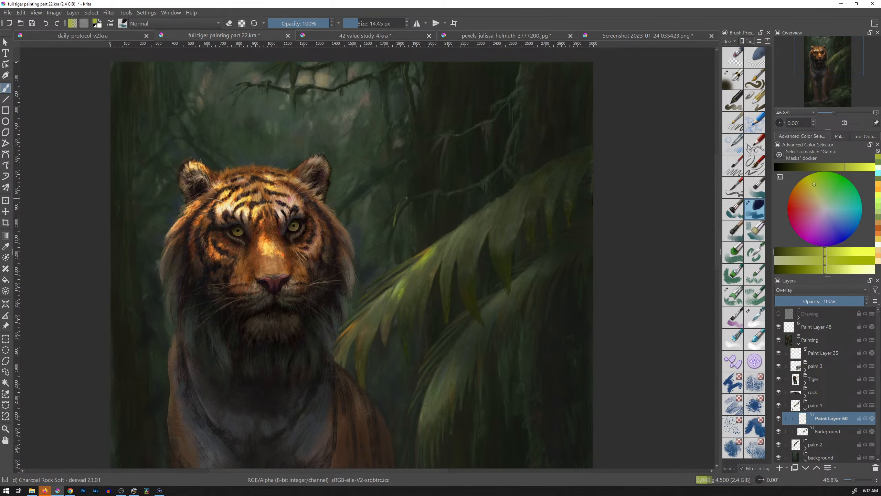
key(ctrl+z)
key(ctrl+z)
scroll(499, 219, down, 4)
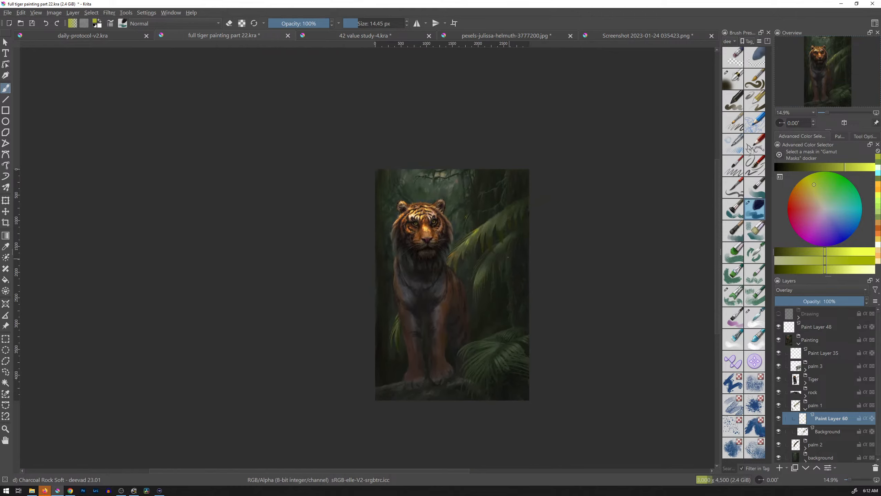
Step: Save the full tiger painting, then switch to the 42 value study-4.kra document and save it too
scroll(490, 256, up, 4)
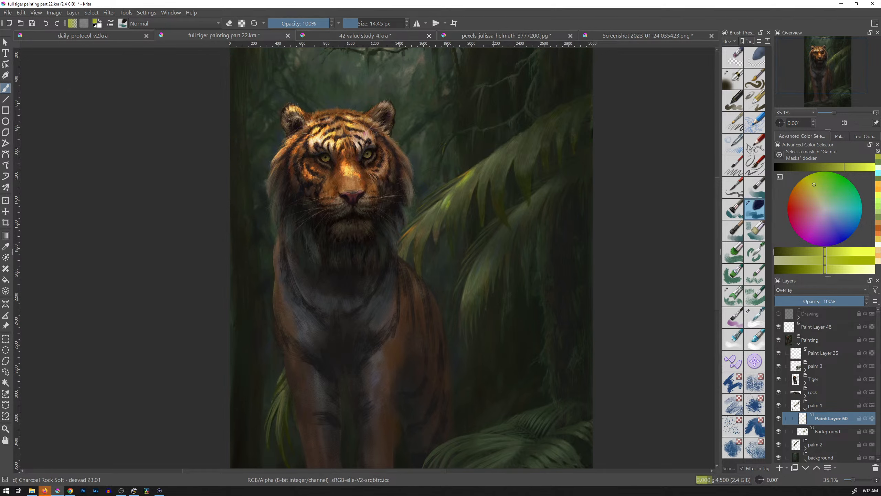
key(ctrl)
key(ctrl+s)
click(355, 36)
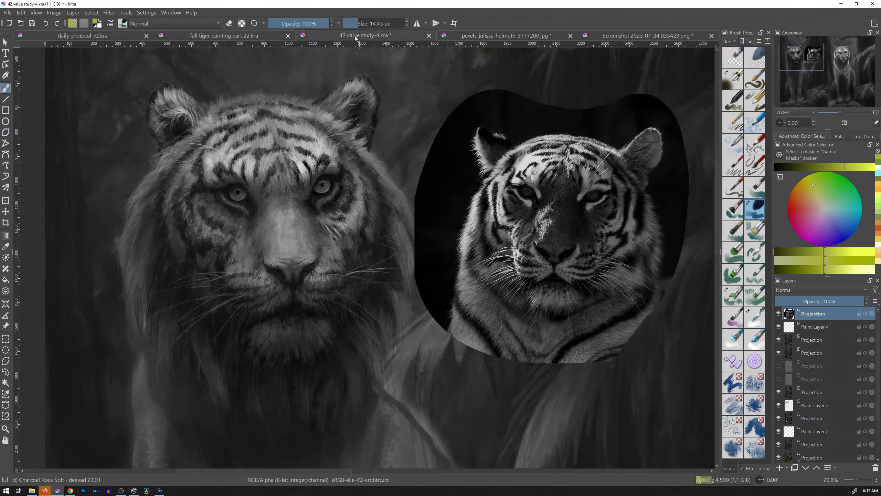
key(ctrl+s)
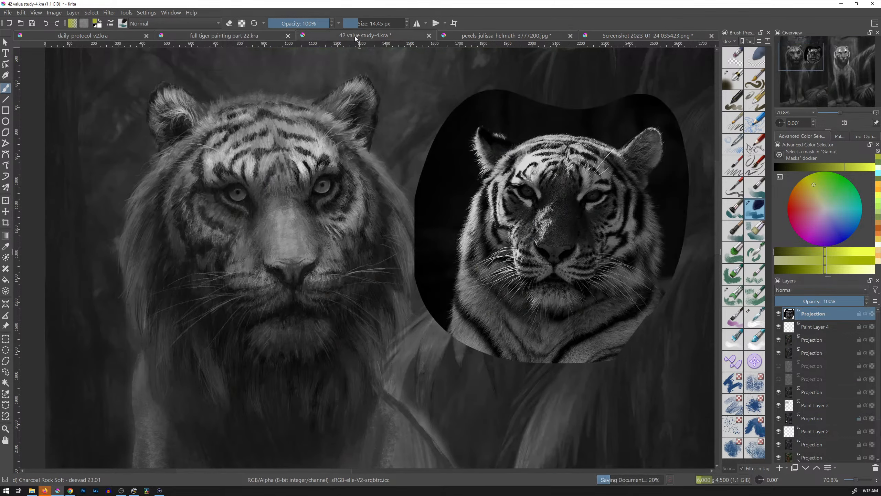
Step: Close the reference images pexels-julissa-helmuth-3777200.jpg and Screenshot 2023-01-24 035423.png, discarding their changes
click(482, 35)
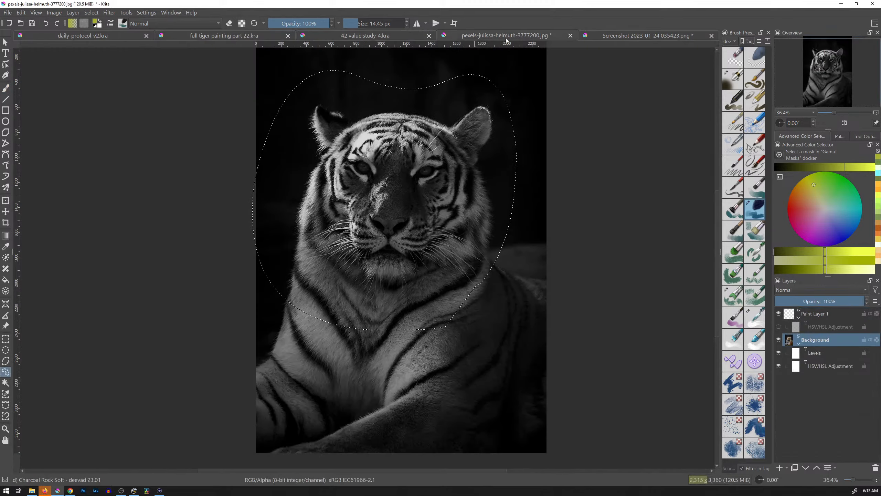
click(570, 35)
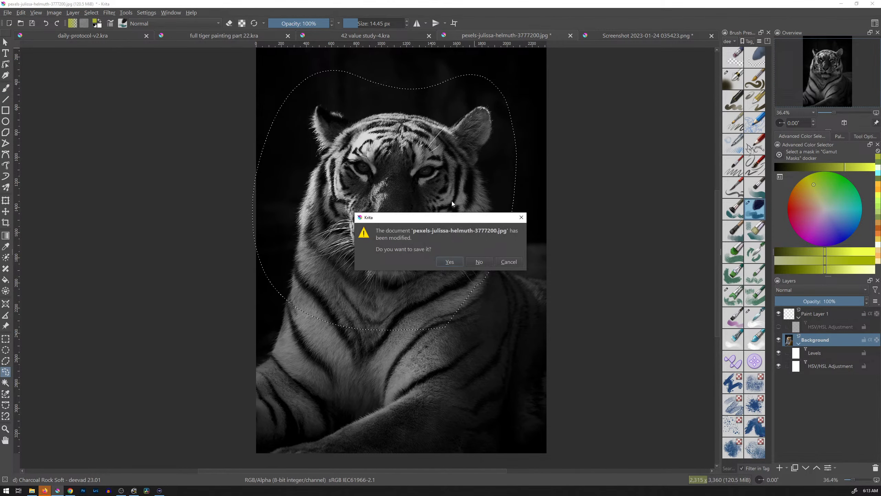
click(476, 263)
click(627, 37)
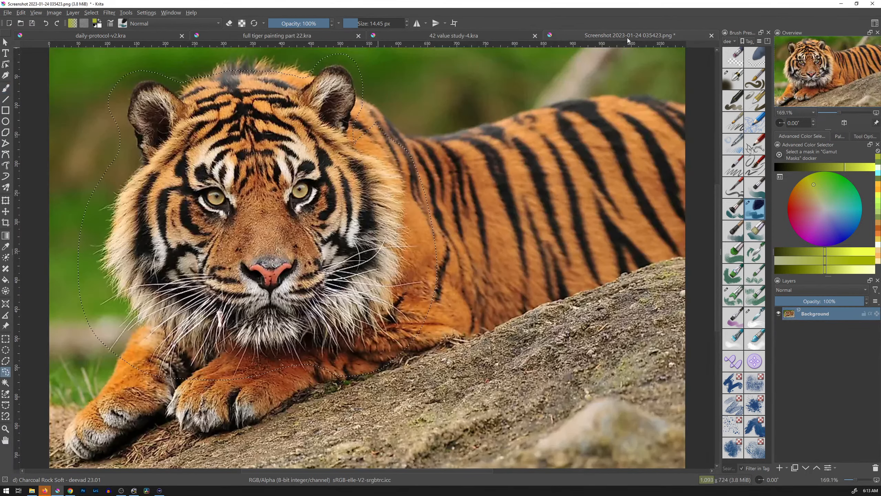
click(711, 36)
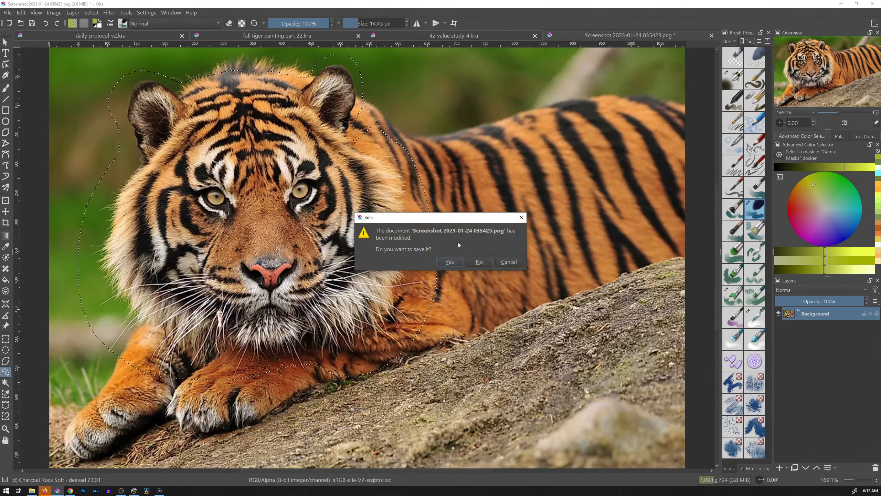
click(479, 261)
Step: Return to the full tiger painting and examine the tiger's head and the upper palm frond up close
click(367, 37)
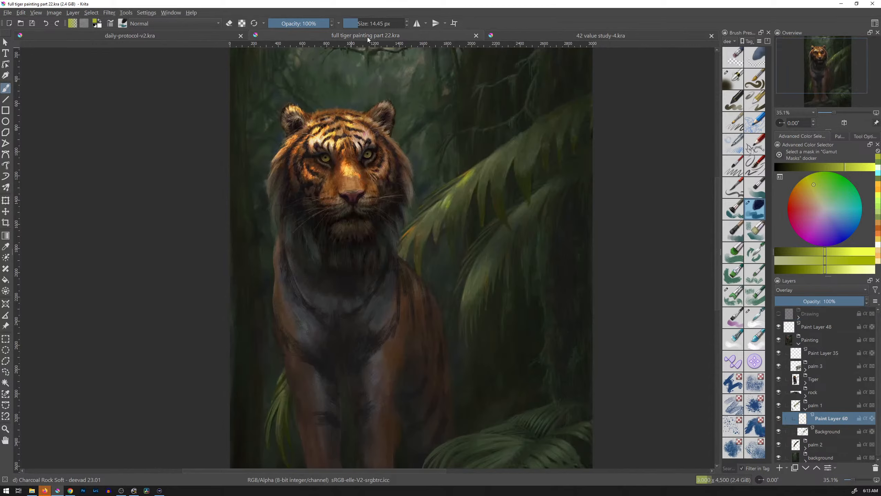
key(plus)
key(plus)
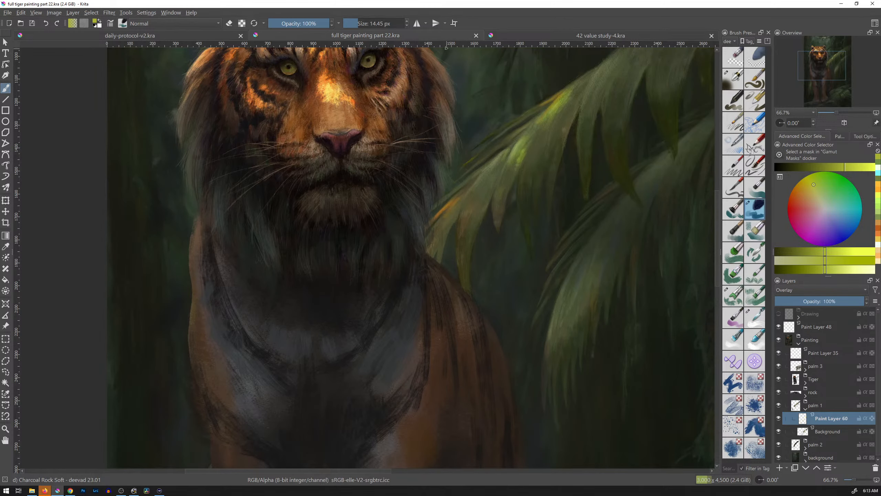
drag(497, 112, 435, 257)
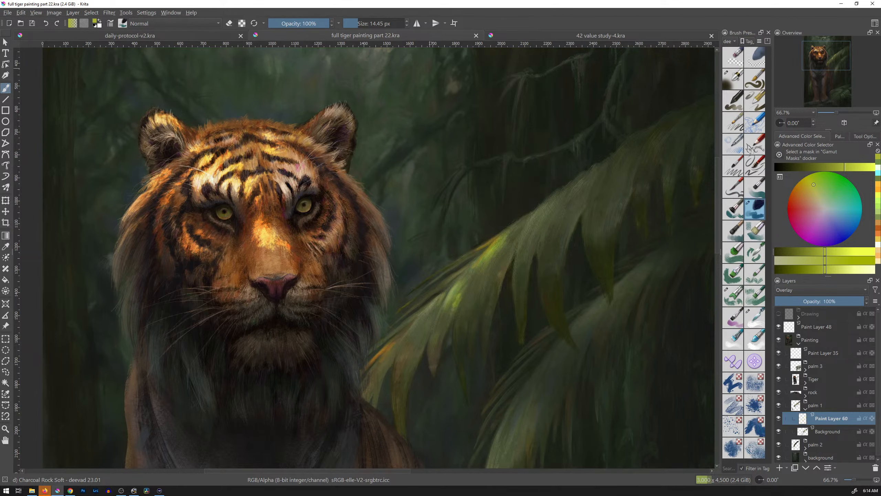
key(alt+Tab)
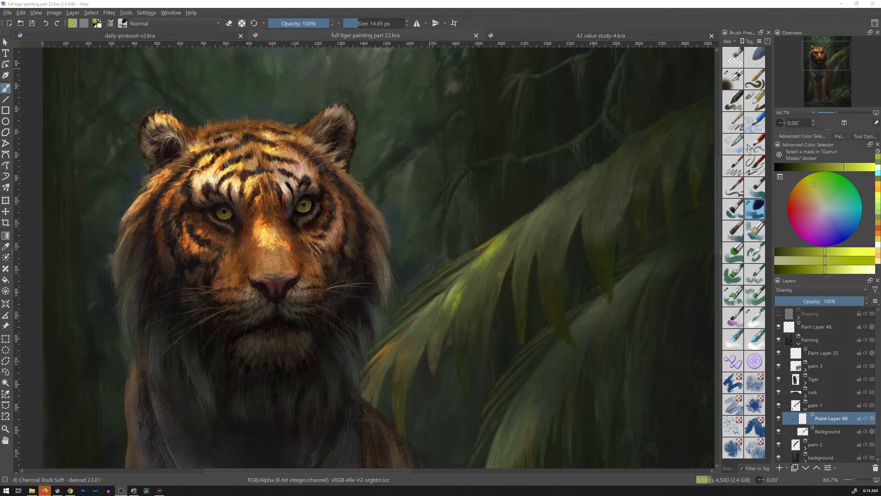